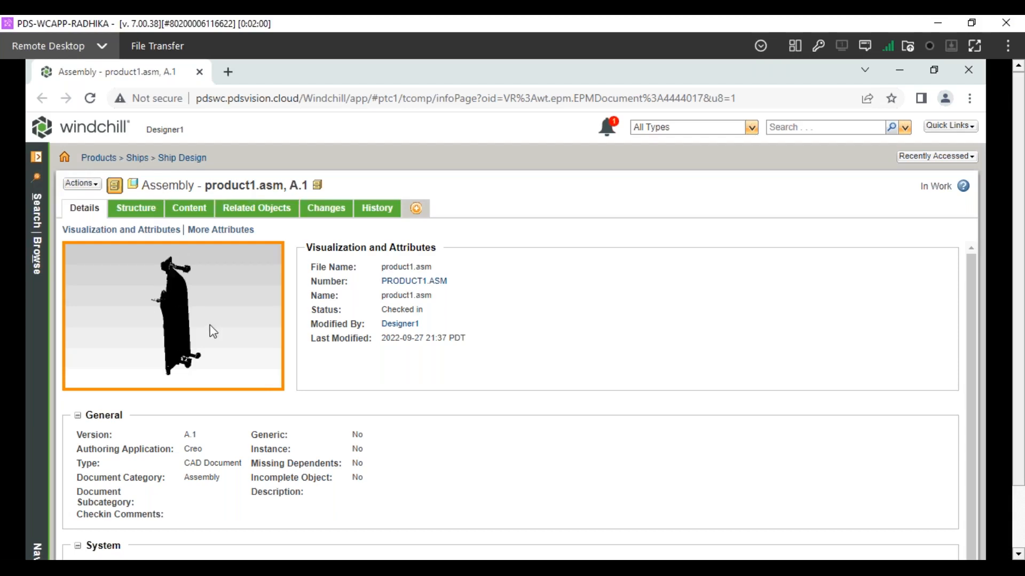
# Examine the CAD structure of product1.asm and expand its turning_bolt.asm subassembly.
pyautogui.click(136, 210)
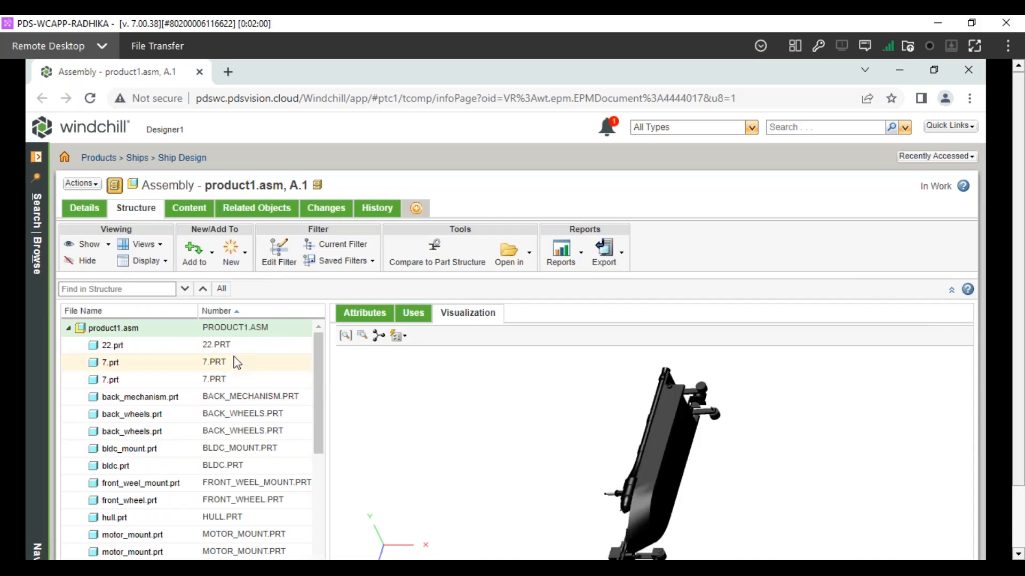
pyautogui.scroll(-4, 219, 431)
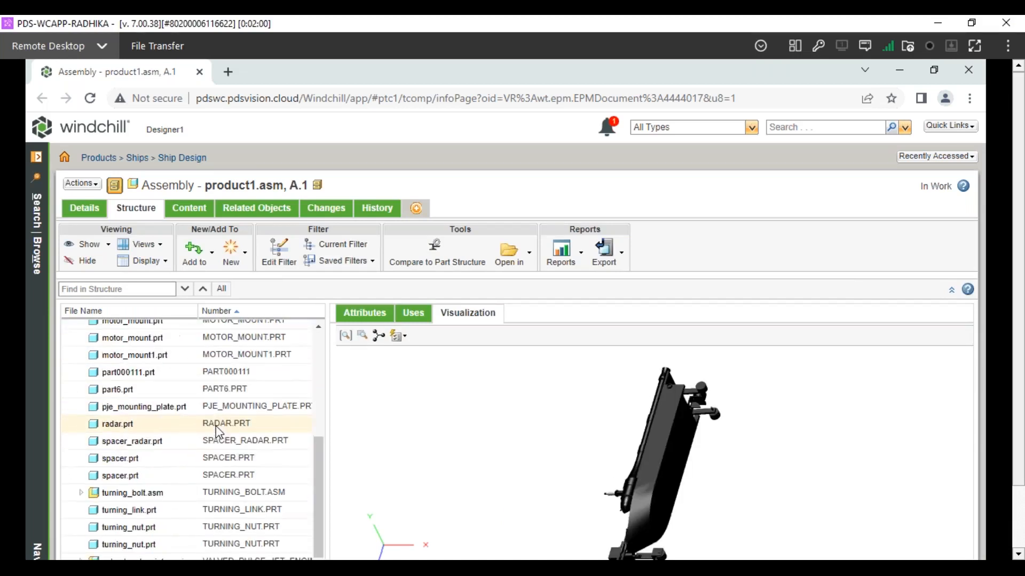
pyautogui.scroll(-1, 141, 530)
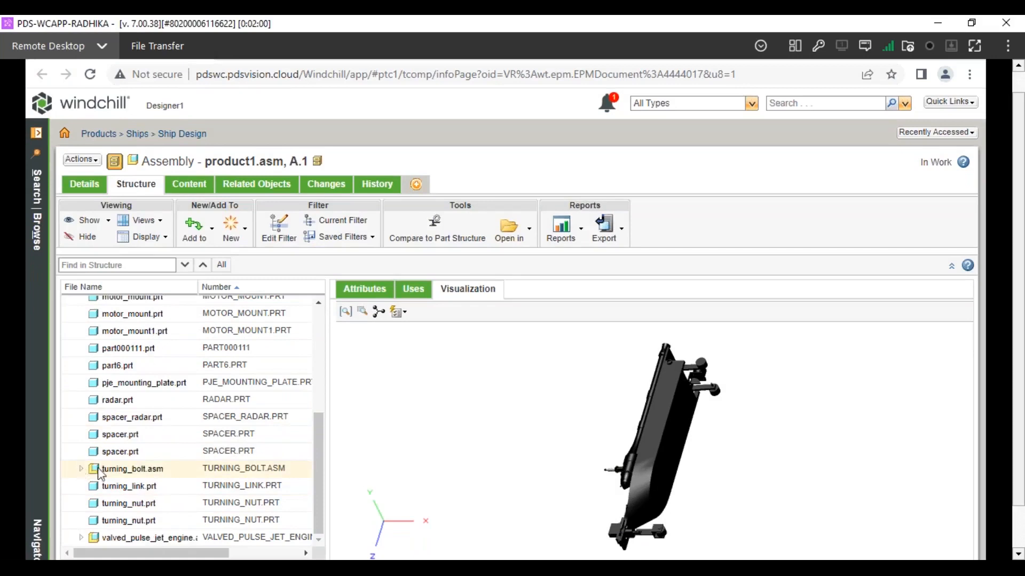
pyautogui.click(81, 468)
pyautogui.scroll(-1, 411, 405)
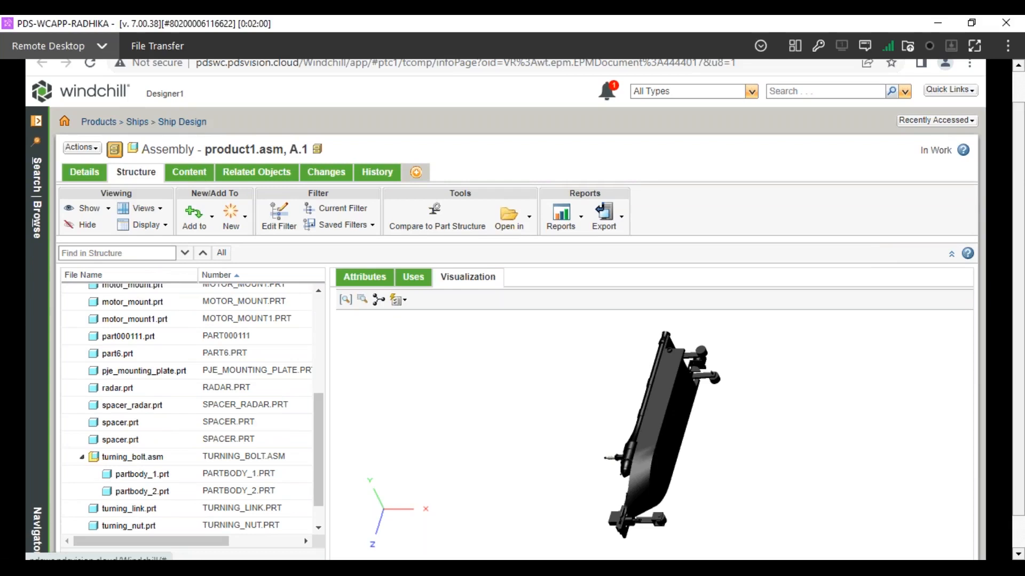
# Open the information page of the part associated with product1.asm from the assembly's related objects and check its view designation.
pyautogui.click(250, 181)
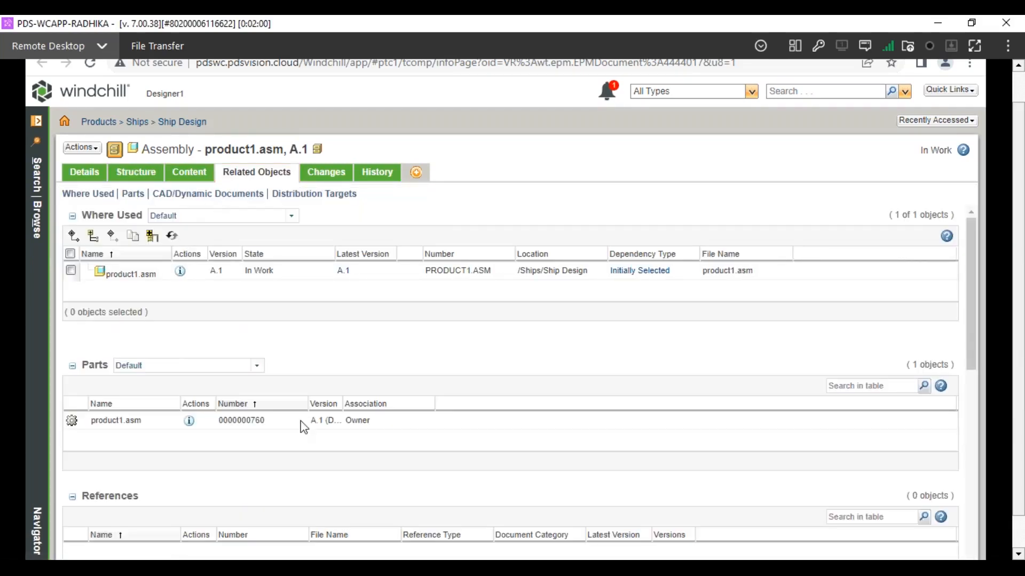
pyautogui.click(189, 421)
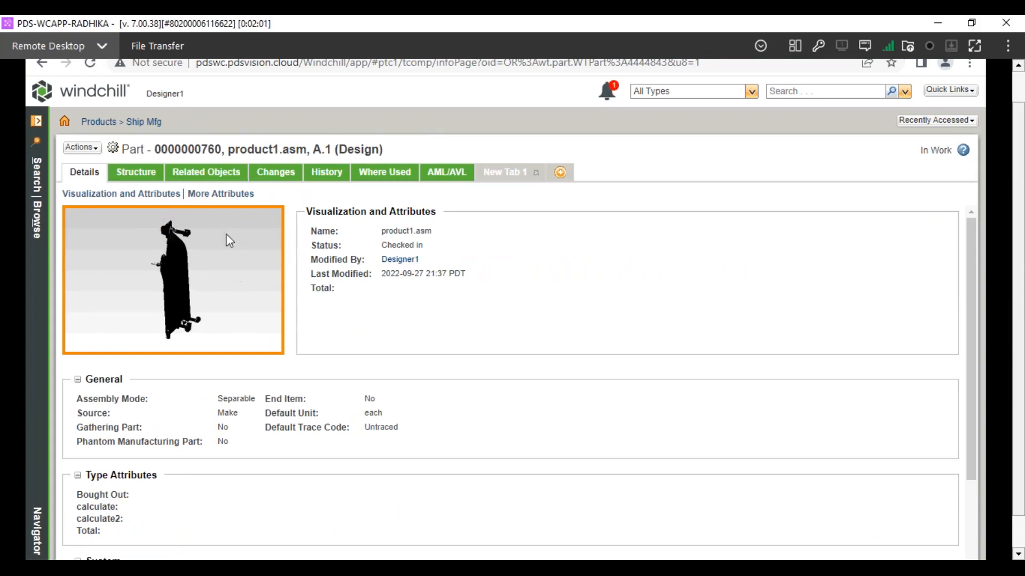
pyautogui.scroll(1, 543, 191)
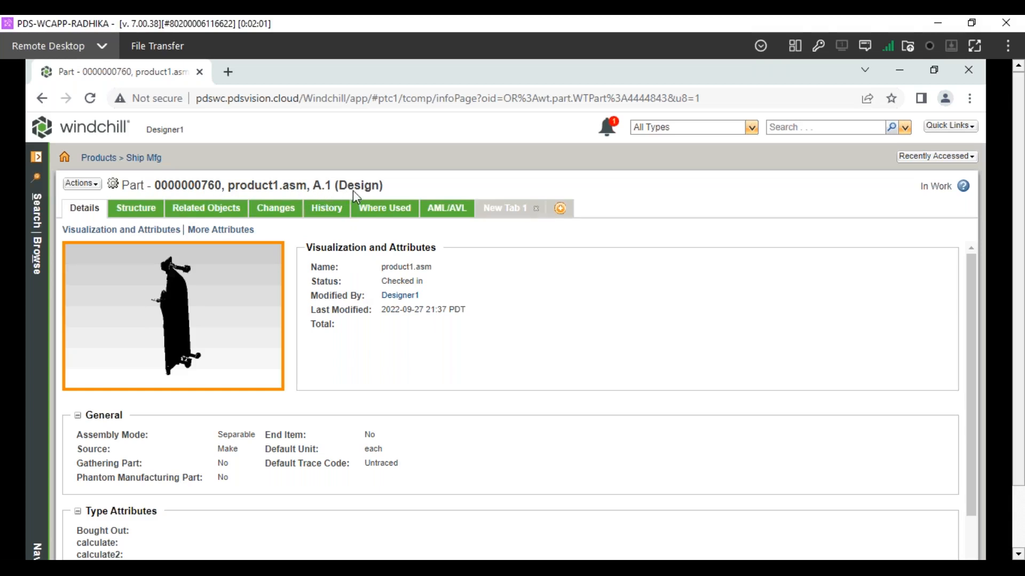
pyautogui.moveTo(338, 185); pyautogui.dragTo(376, 184)
pyautogui.click(464, 327)
# Display the structure of the product1.asm design part and open the part in BOM Transformer.
pyautogui.click(135, 208)
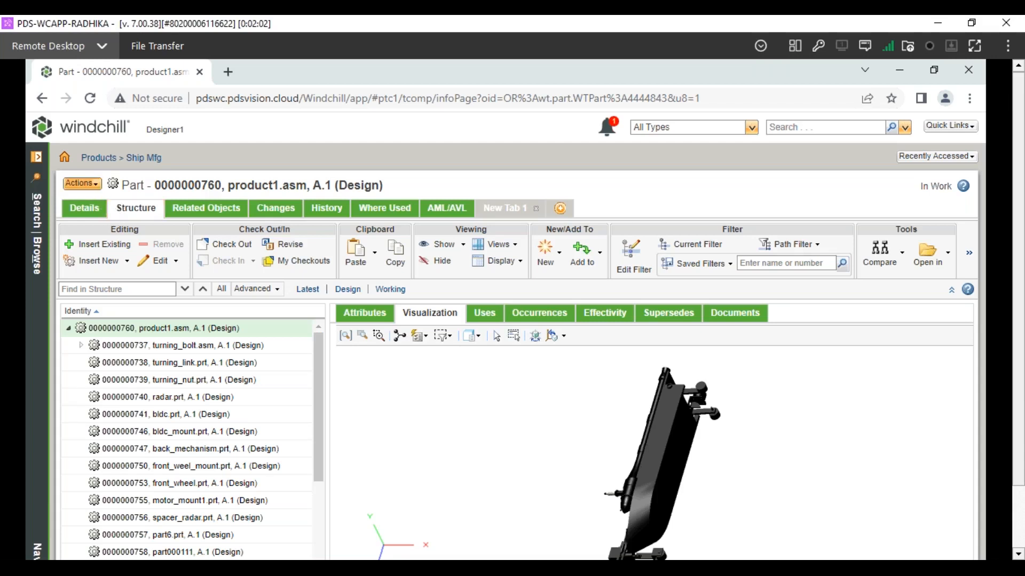
pyautogui.click(84, 187)
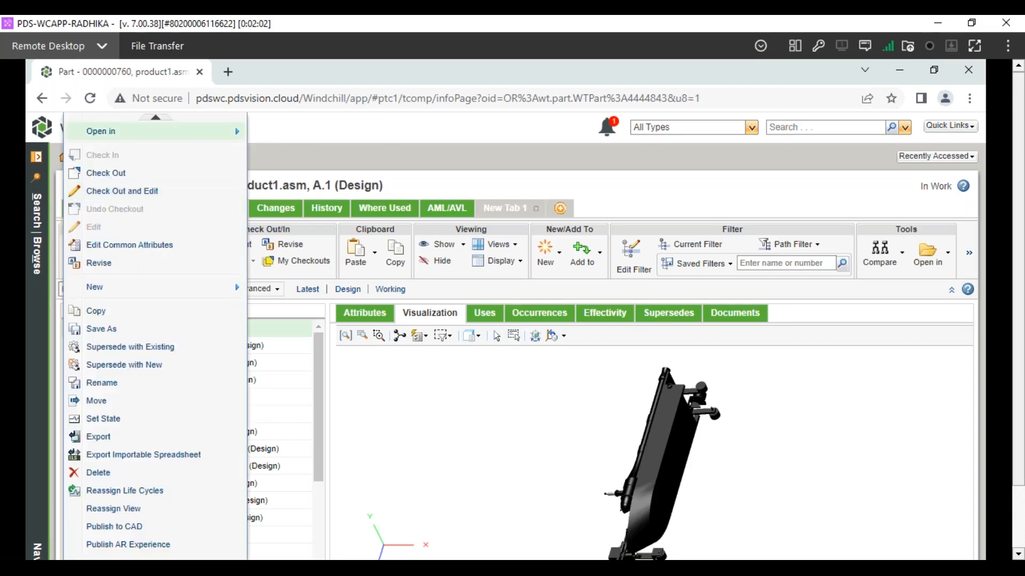
pyautogui.moveTo(106, 131)
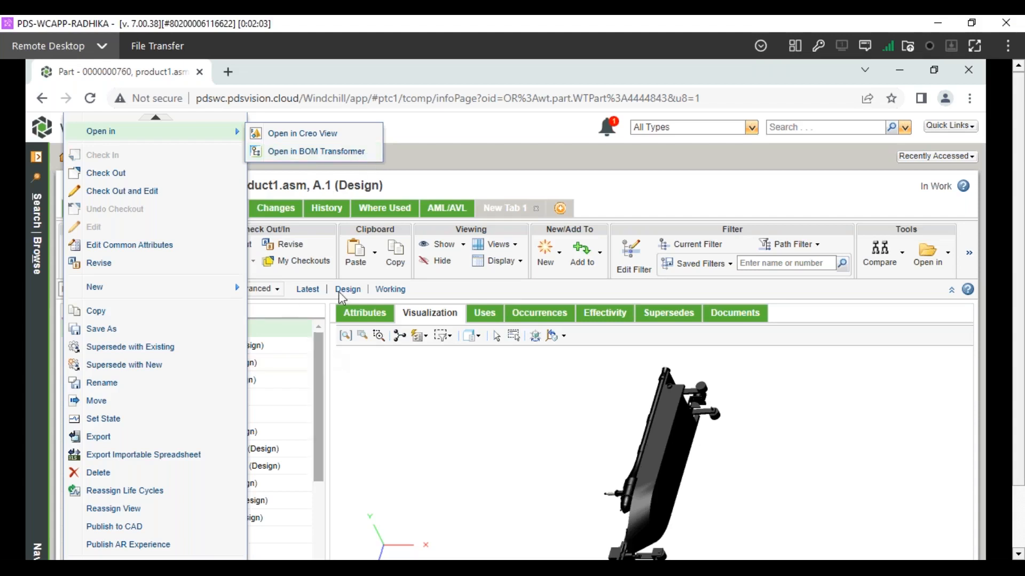
pyautogui.click(369, 187)
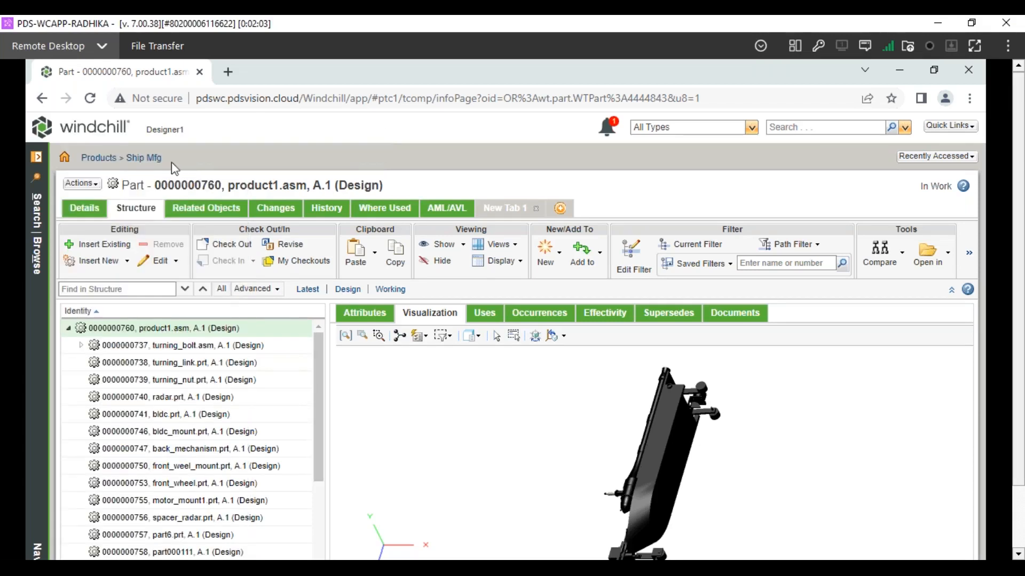
pyautogui.click(81, 184)
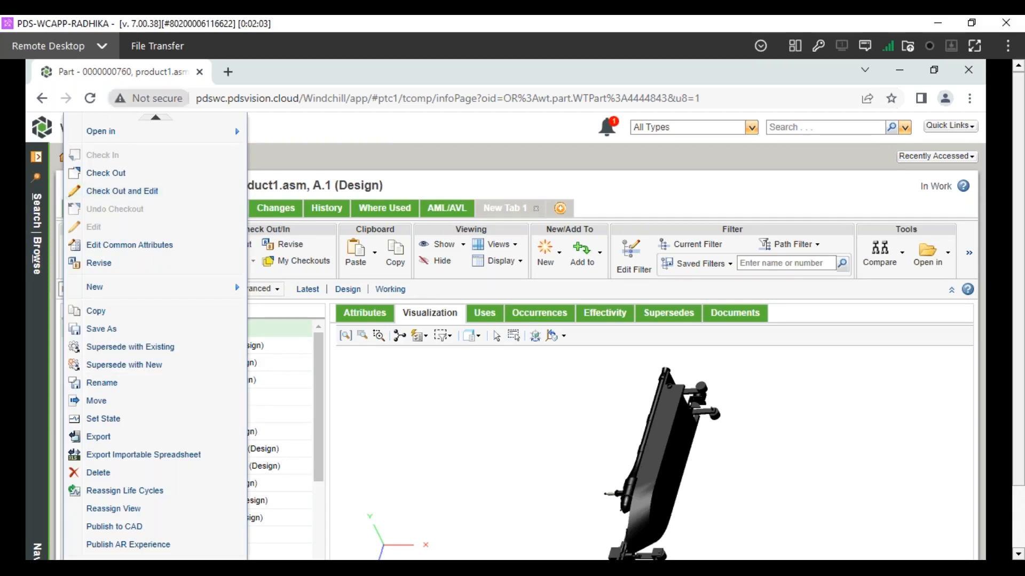
pyautogui.moveTo(241, 134)
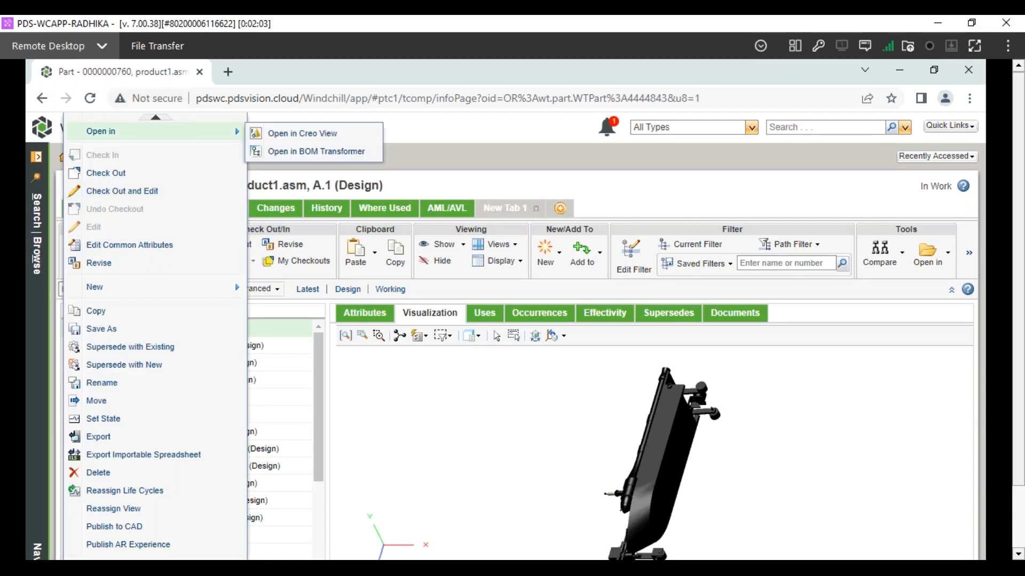
pyautogui.click(327, 152)
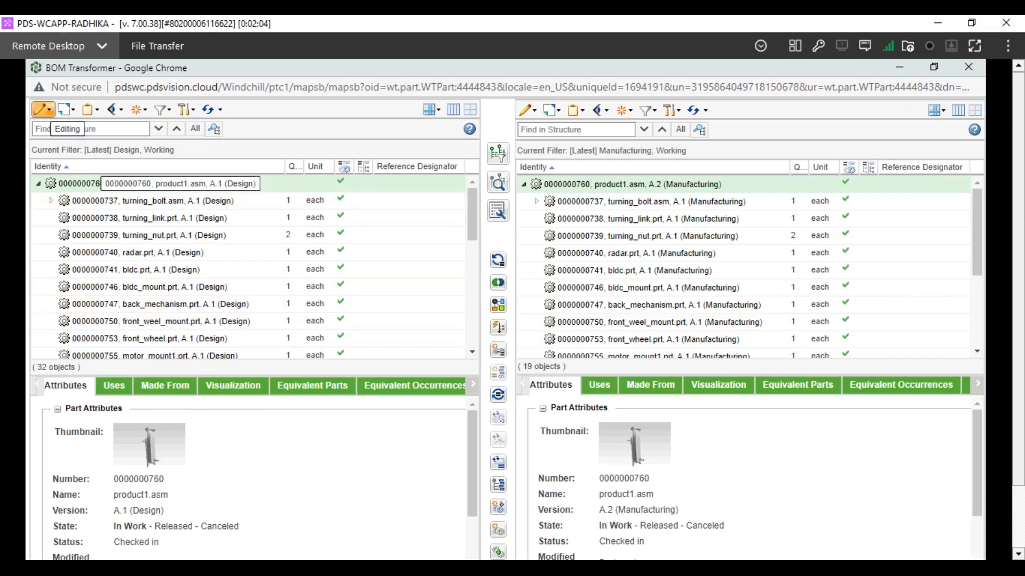
pyautogui.click(41, 109)
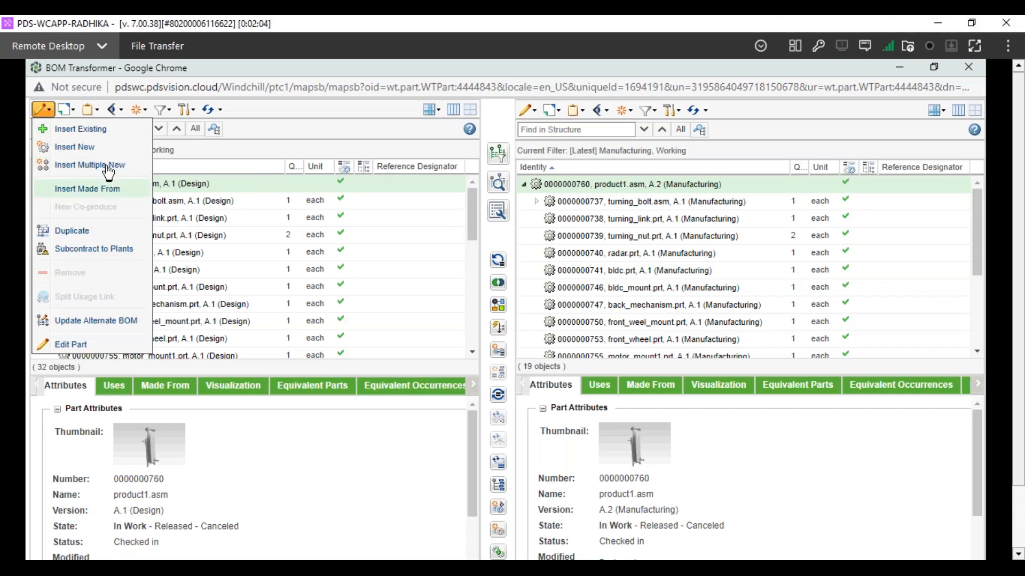
pyautogui.click(207, 181)
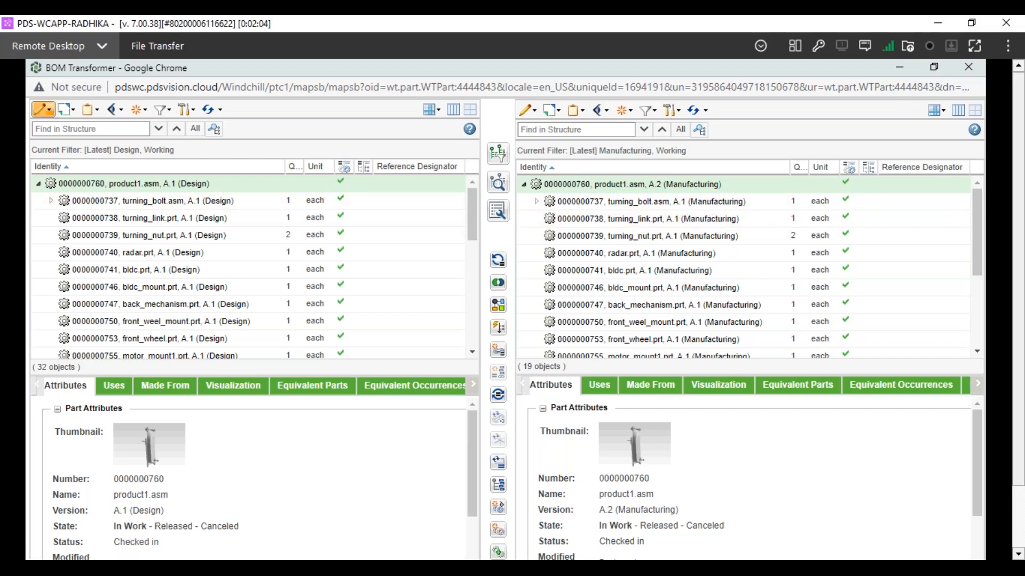
pyautogui.click(43, 109)
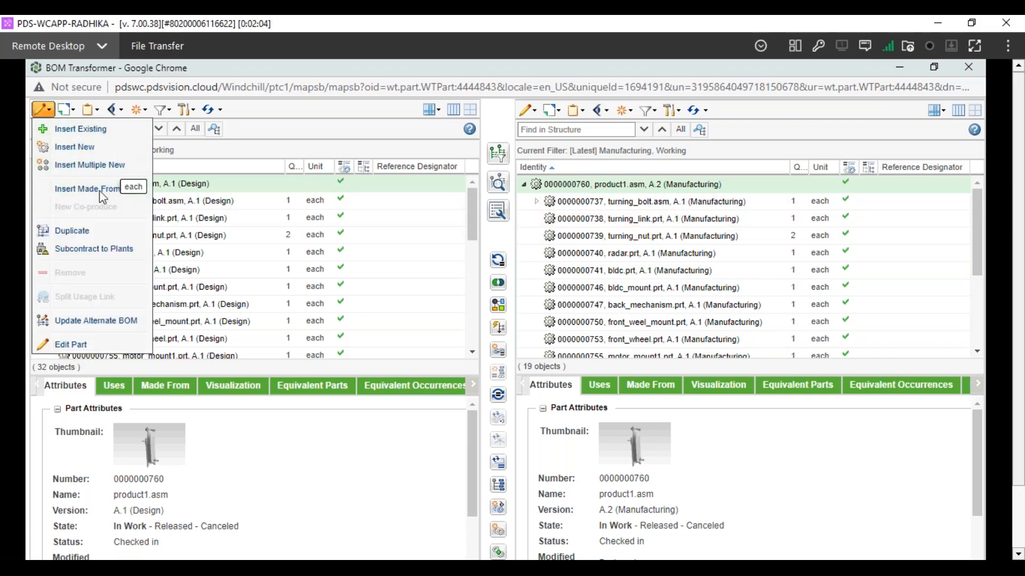
pyautogui.click(566, 193)
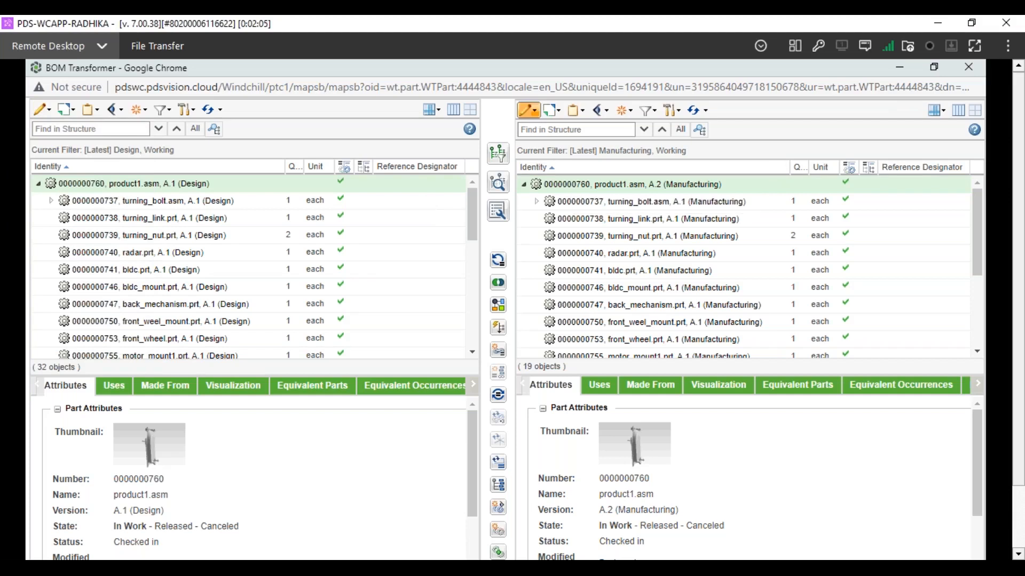
pyautogui.click(530, 111)
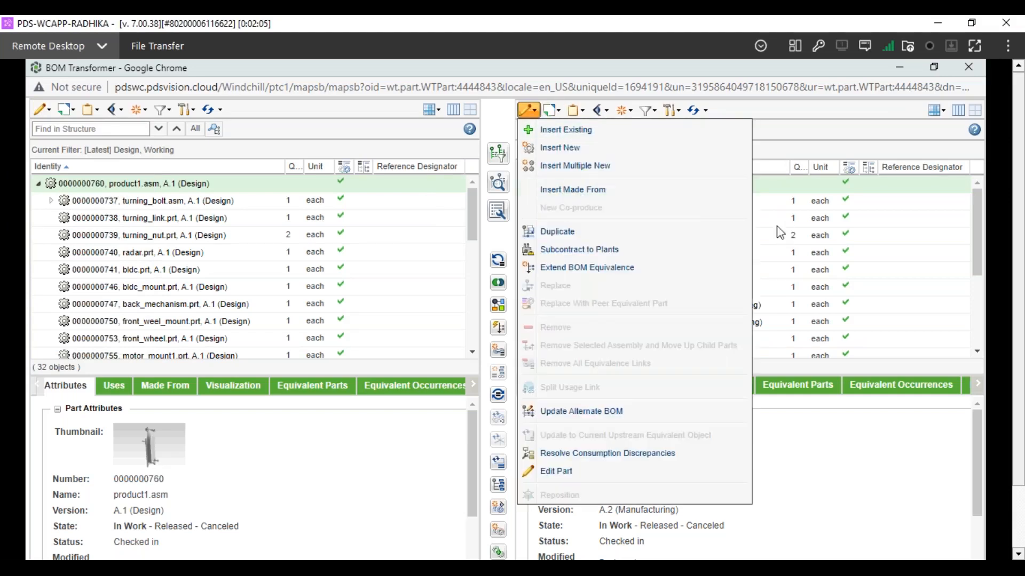
pyautogui.click(553, 111)
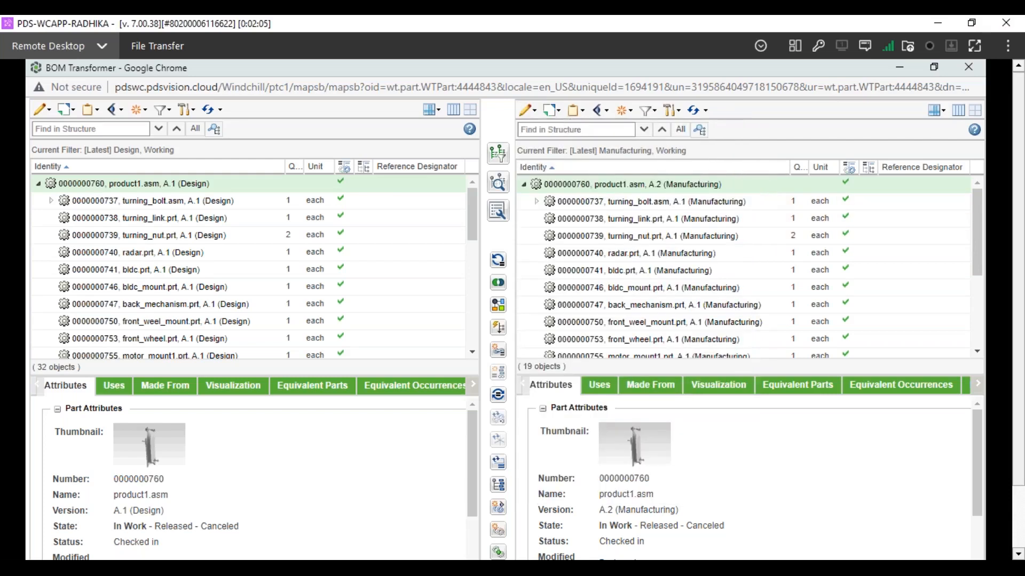
pyautogui.click(553, 111)
pyautogui.click(576, 110)
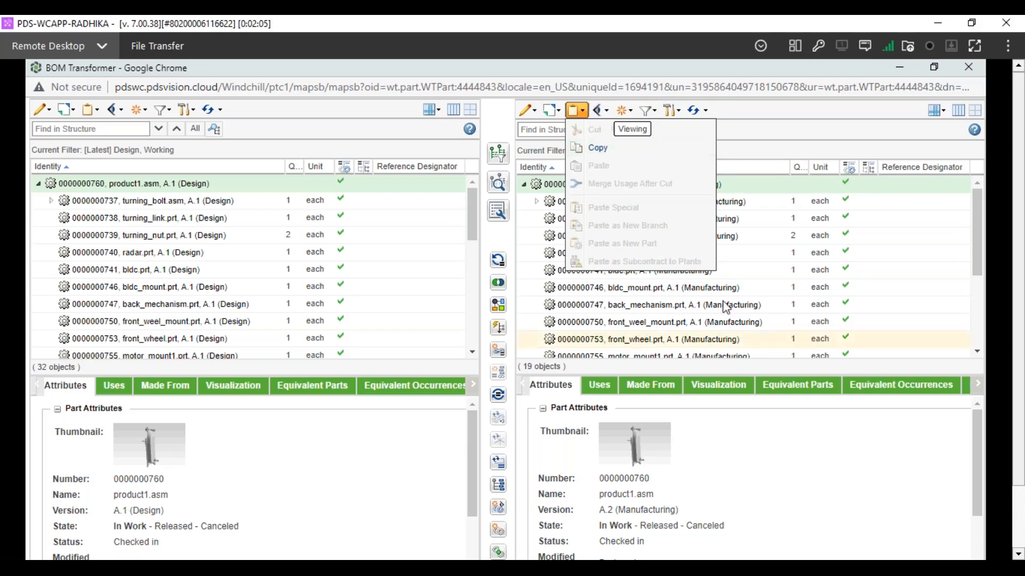
# Select back_mechanism.prt in the manufacturing structure, view the Show/Hide Specific Information choices and dismiss them without changes.
pyautogui.click(713, 305)
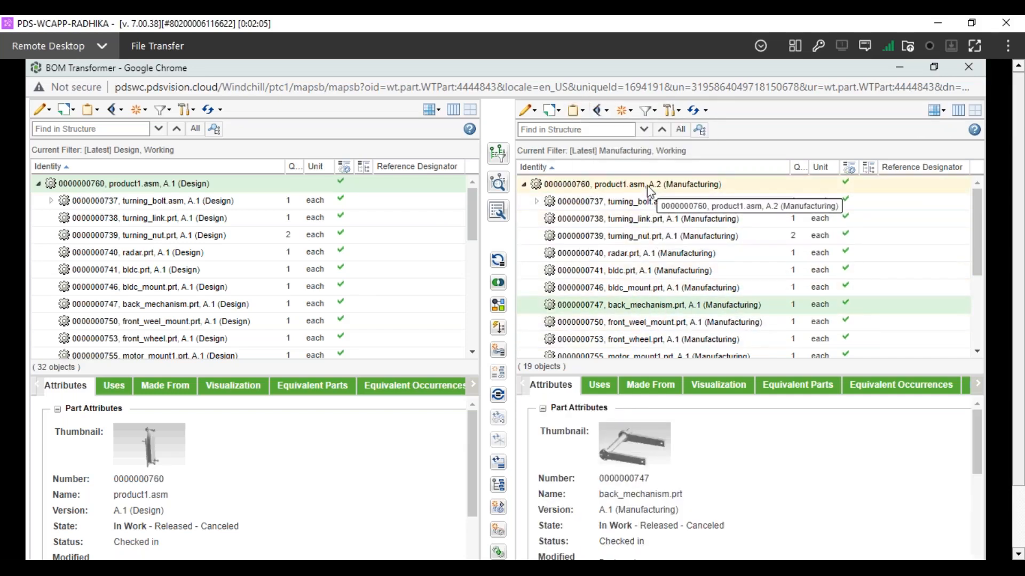
pyautogui.click(581, 113)
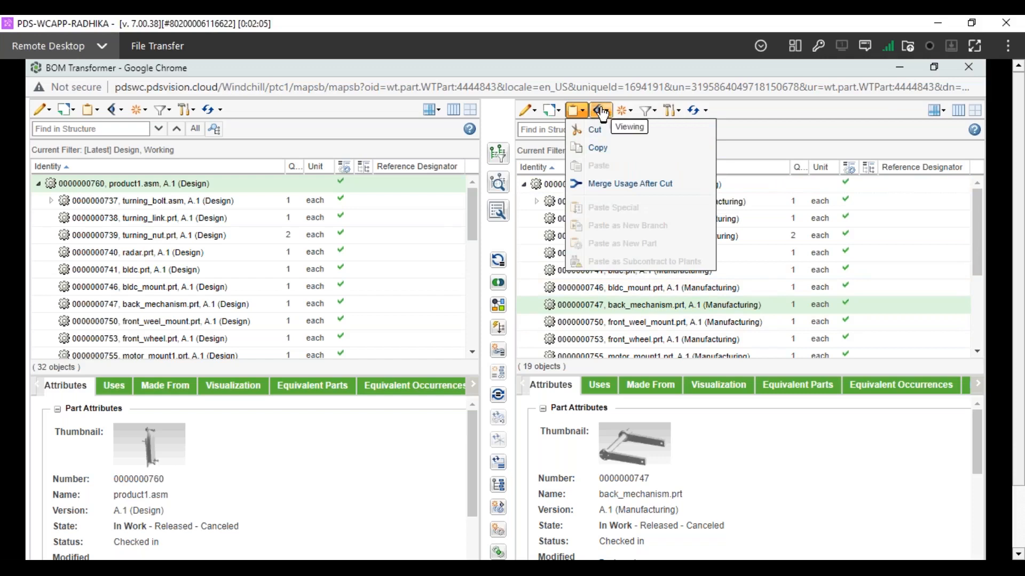
pyautogui.click(605, 114)
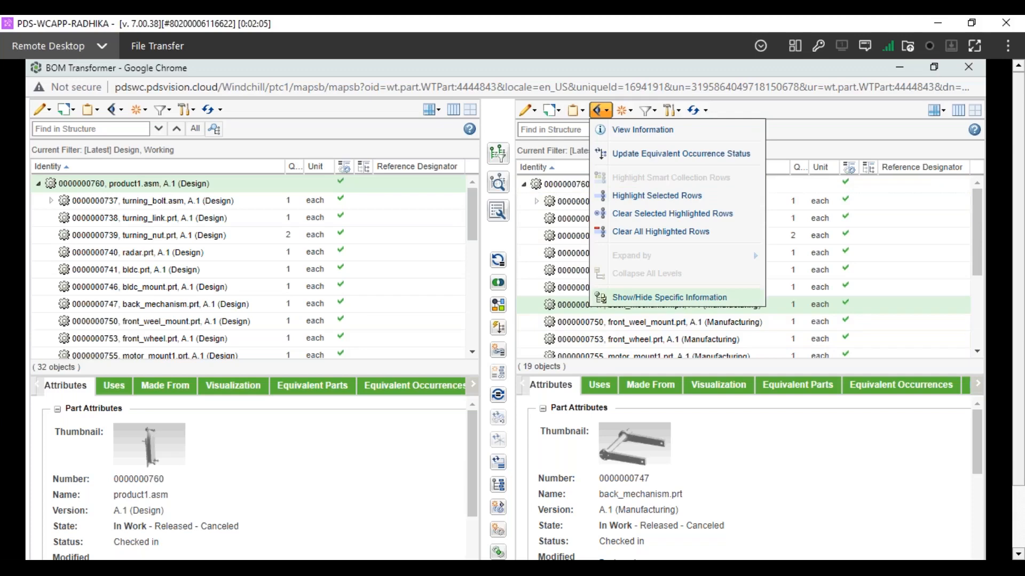
pyautogui.click(671, 299)
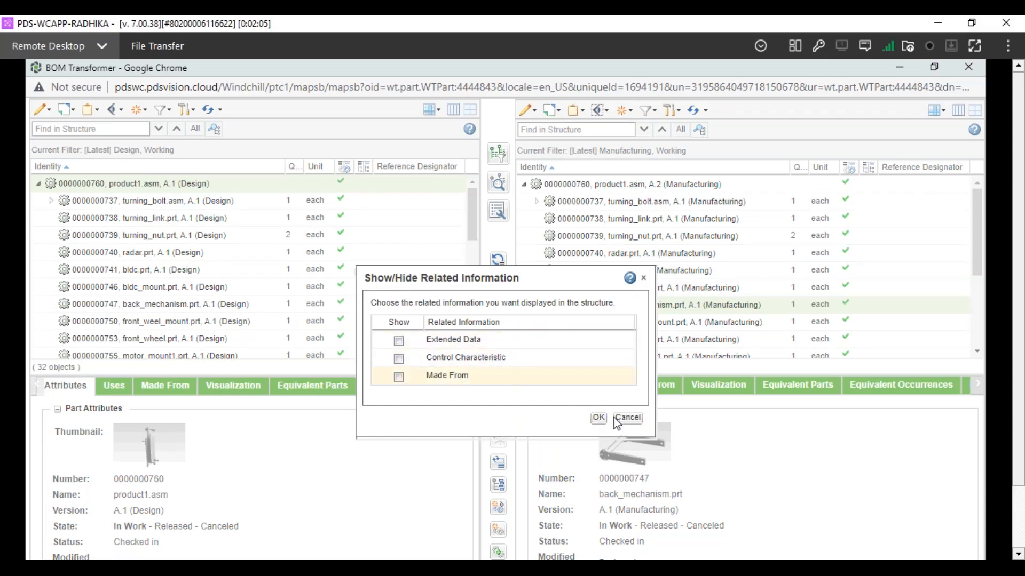
pyautogui.click(627, 418)
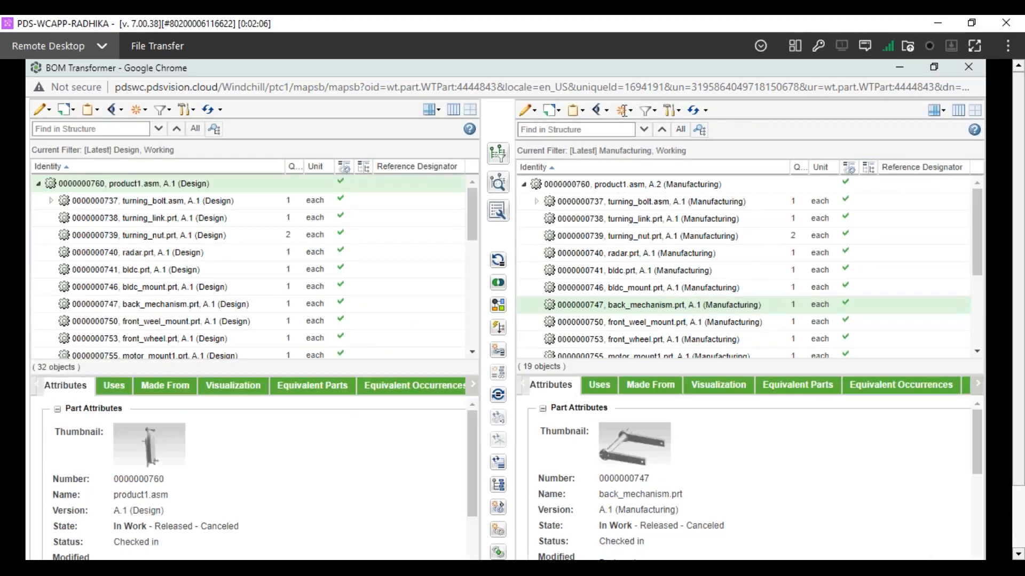
pyautogui.click(624, 110)
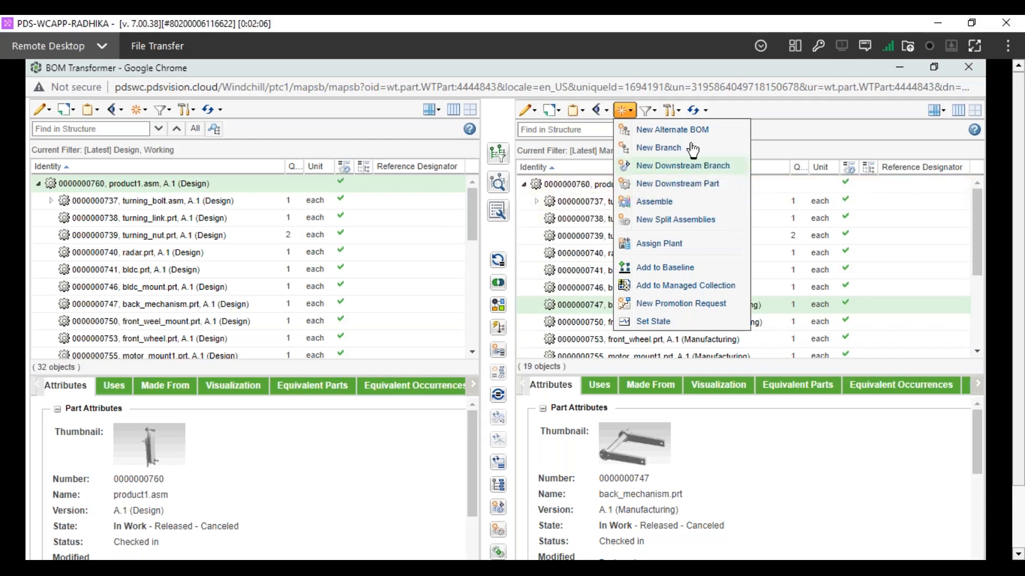
pyautogui.click(648, 110)
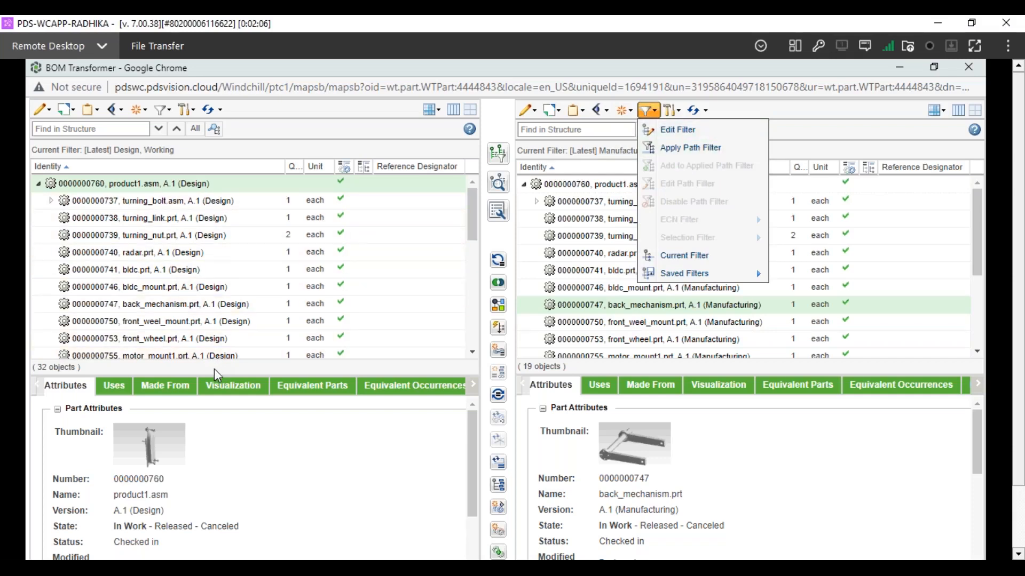
pyautogui.click(140, 189)
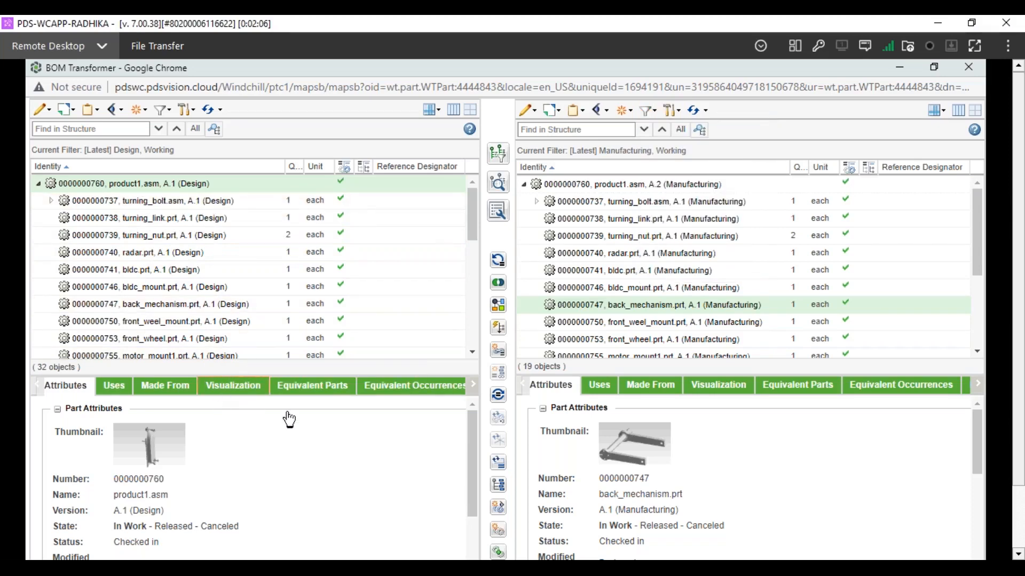
# Show the 3D visualizations of the design and manufacturing structures side by side, with the manufacturing product1.asm selected.
pyautogui.click(233, 385)
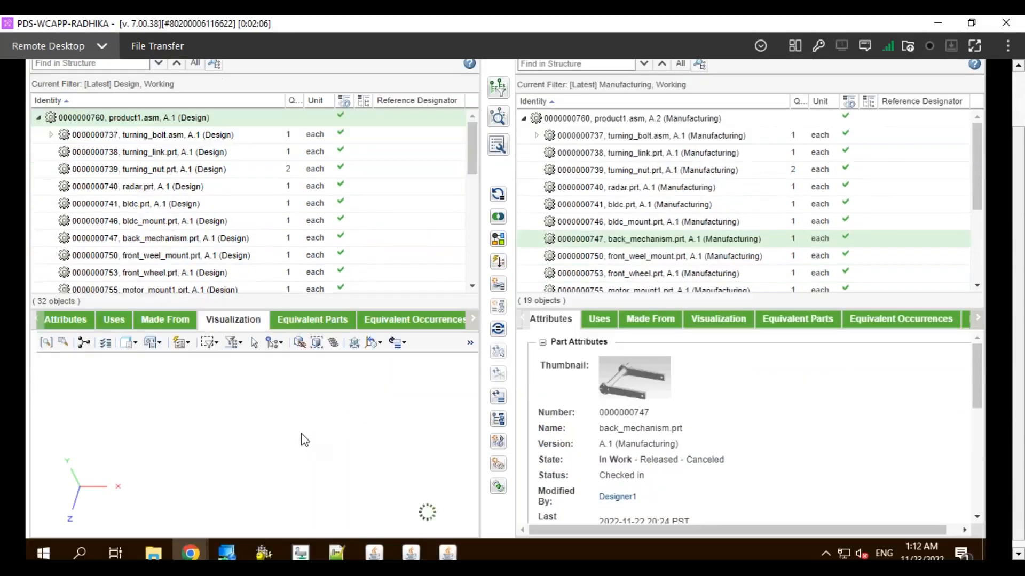
pyautogui.click(727, 321)
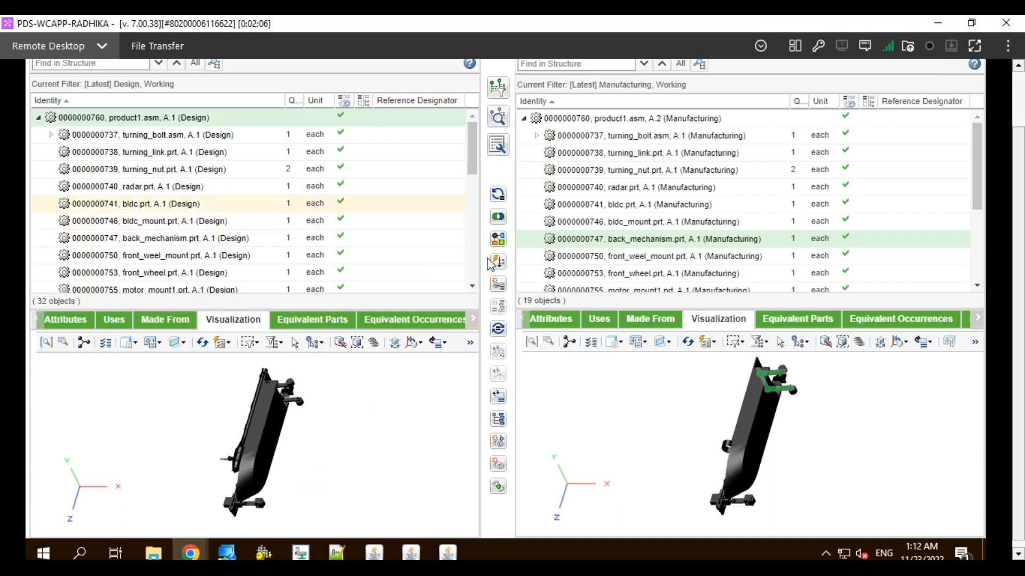
pyautogui.click(613, 118)
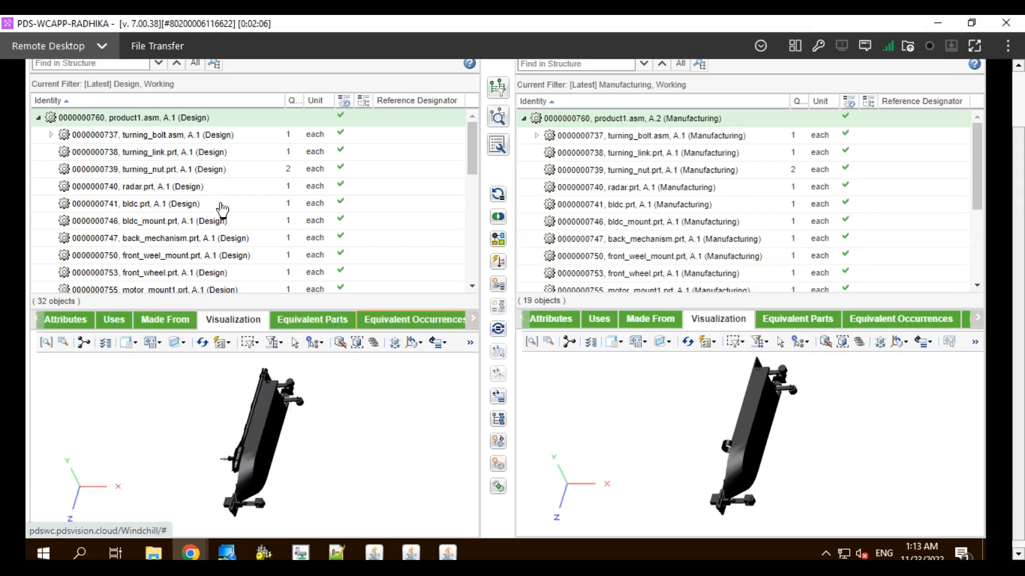
# Open the design structure's filter options and select back_mechanism.prt in its 3D view.
pyautogui.moveTo(213, 69)
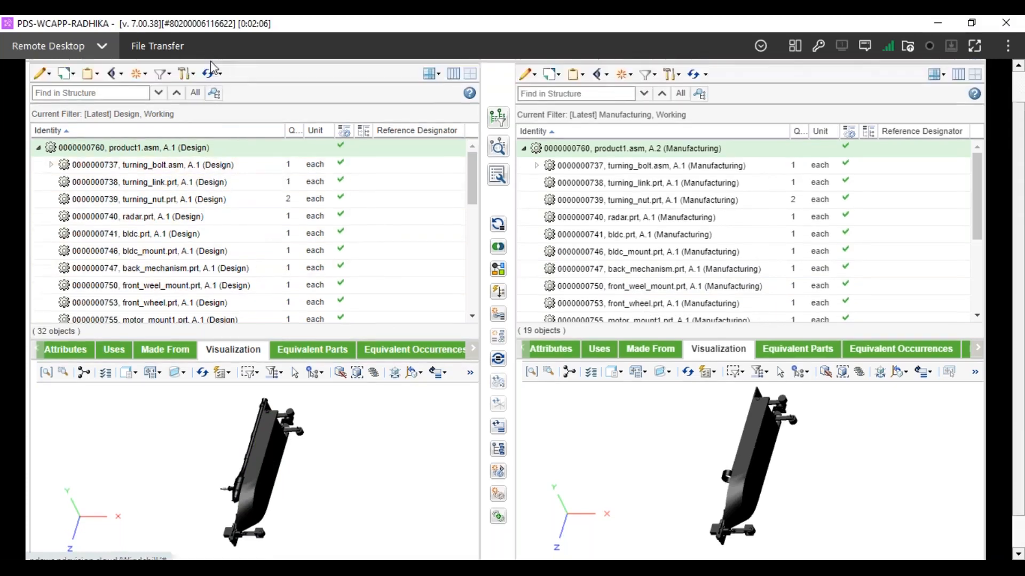
pyautogui.click(163, 109)
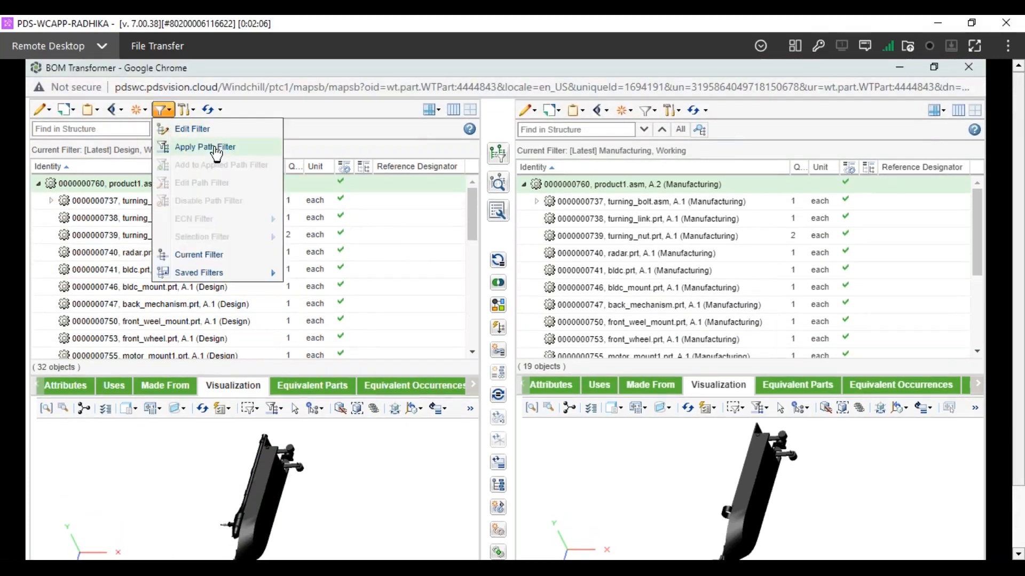
pyautogui.click(303, 474)
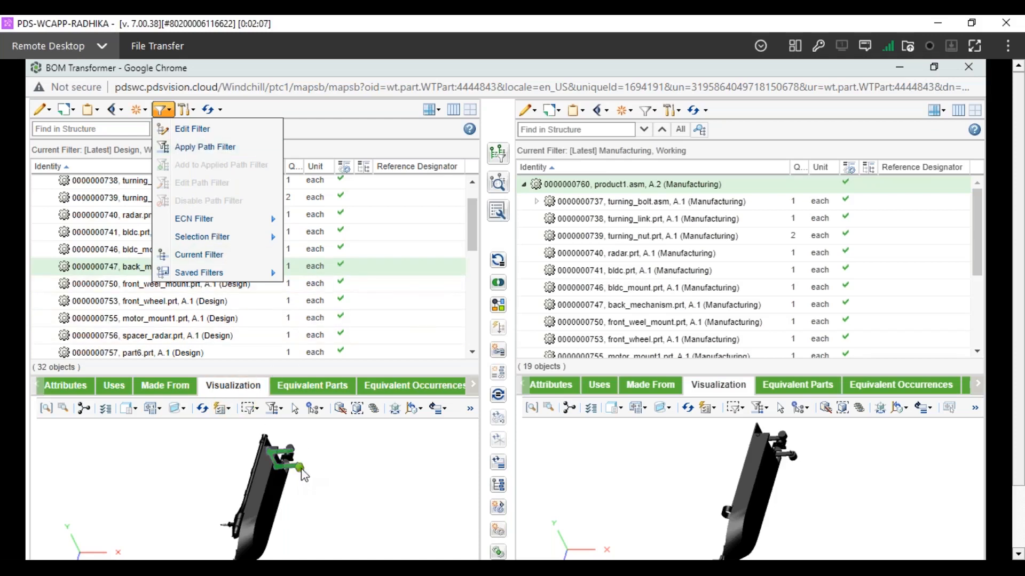
# Select back_wheels.prt in the design 3D view, apply a path filter to it, and disable that path filter again.
pyautogui.click(302, 470)
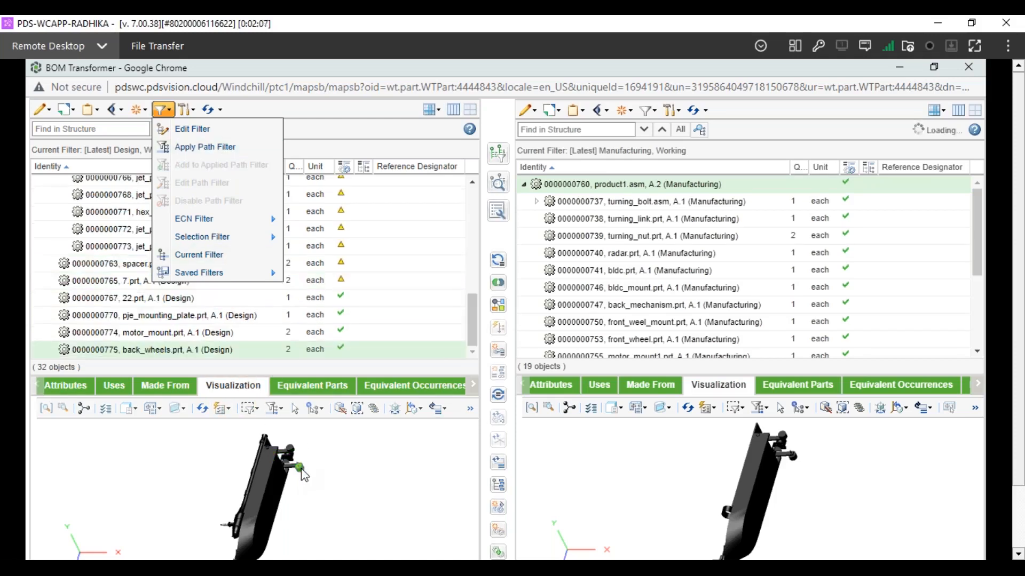
pyautogui.click(205, 147)
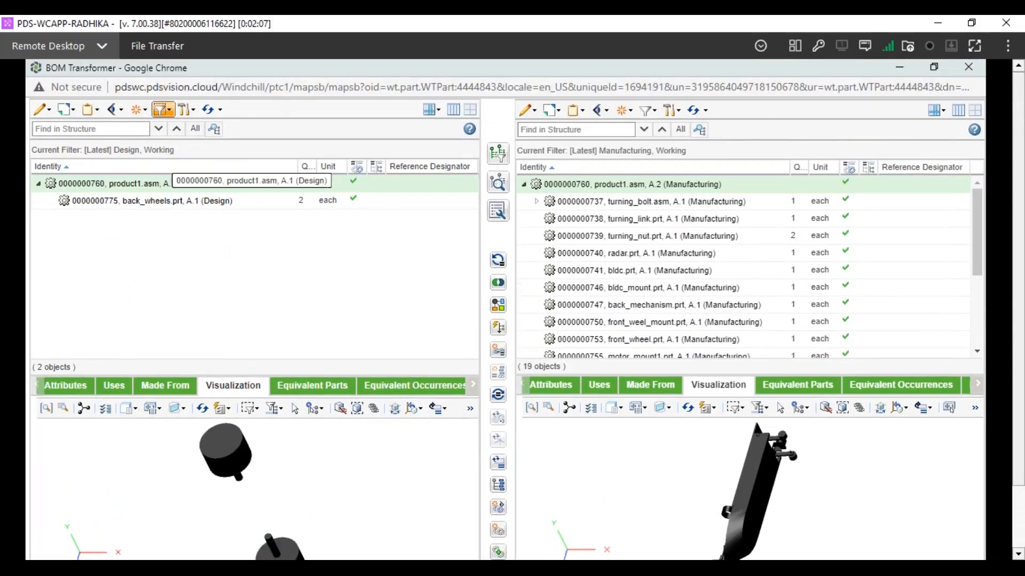
pyautogui.click(162, 109)
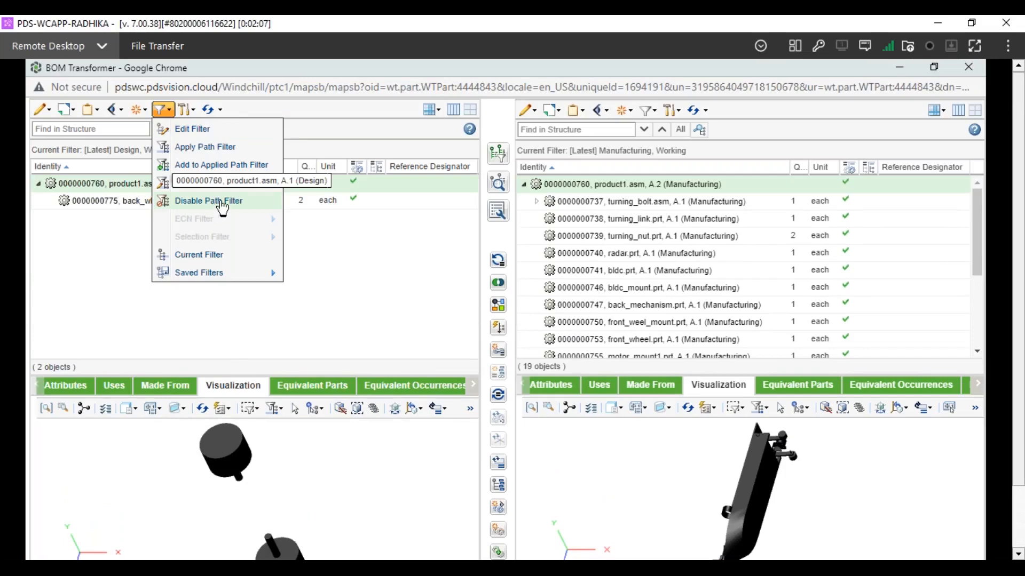
pyautogui.click(222, 203)
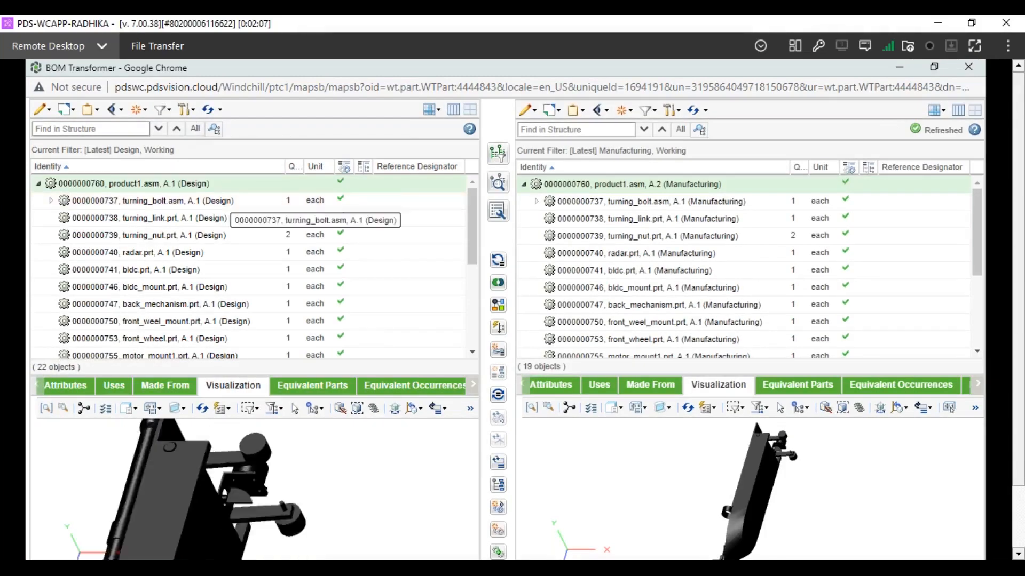
# View the filter and tools commands available for the design structure, and select bldc.prt in that structure.
pyautogui.click(162, 110)
pyautogui.click(185, 110)
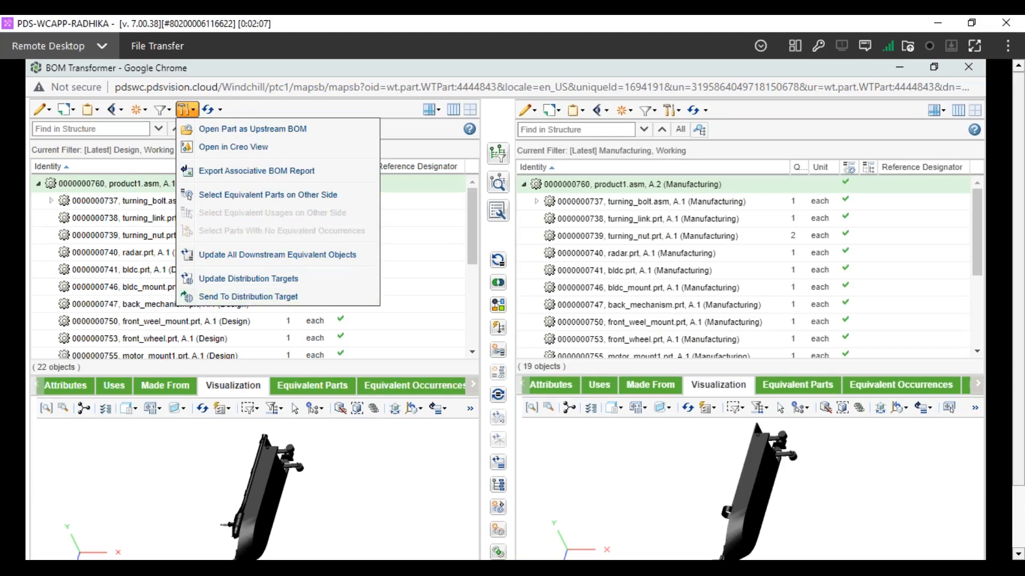
pyautogui.click(120, 270)
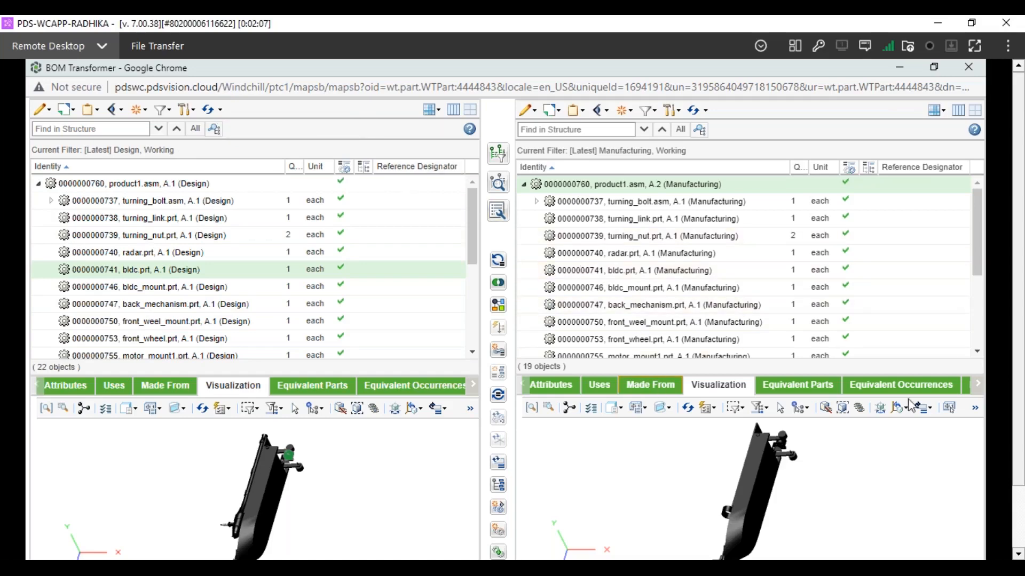
# Display the part attributes of bldc.prt and radar.prt in the design structure.
pyautogui.scroll(-2, 628, 535)
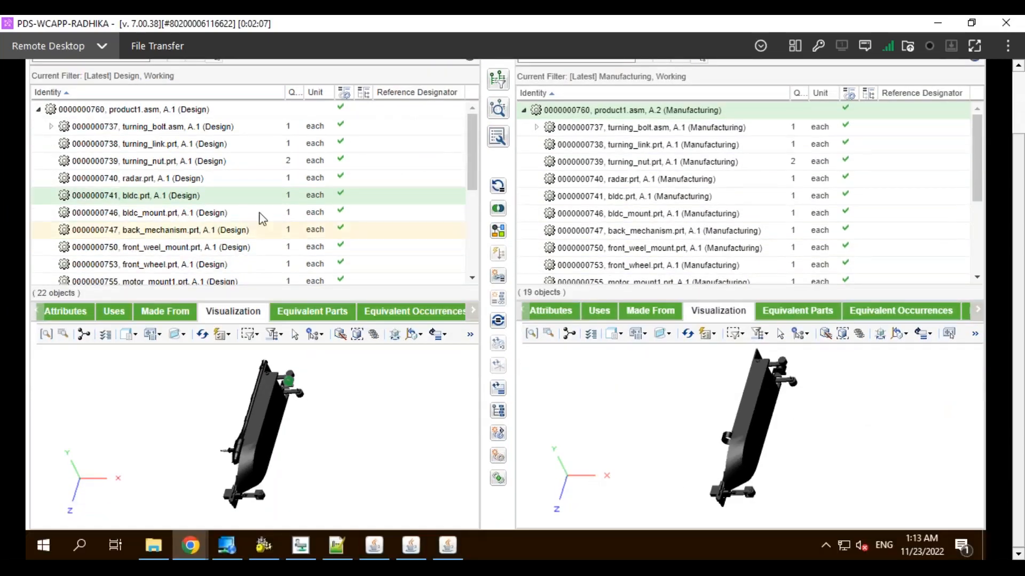
pyautogui.click(65, 312)
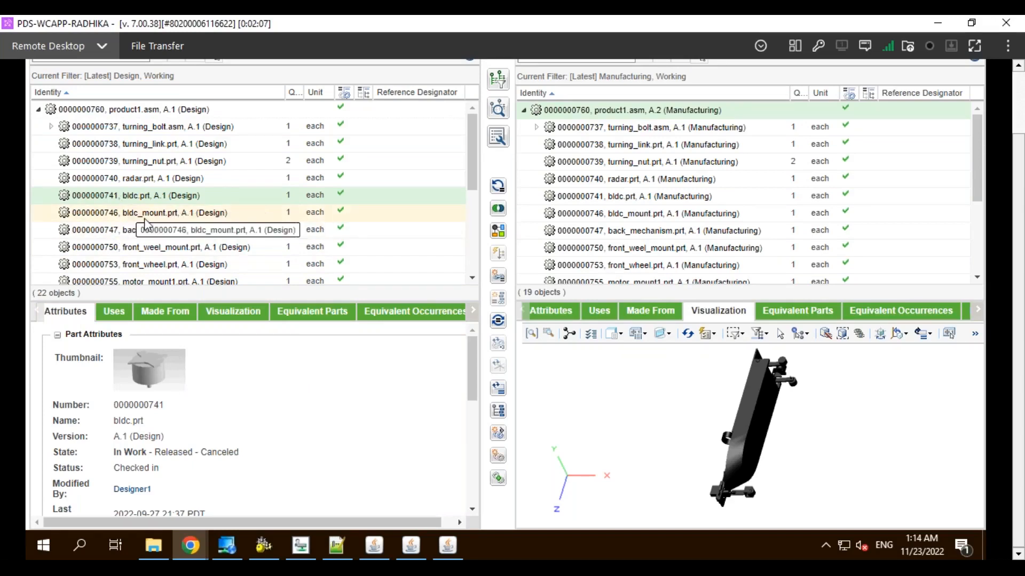
pyautogui.click(134, 181)
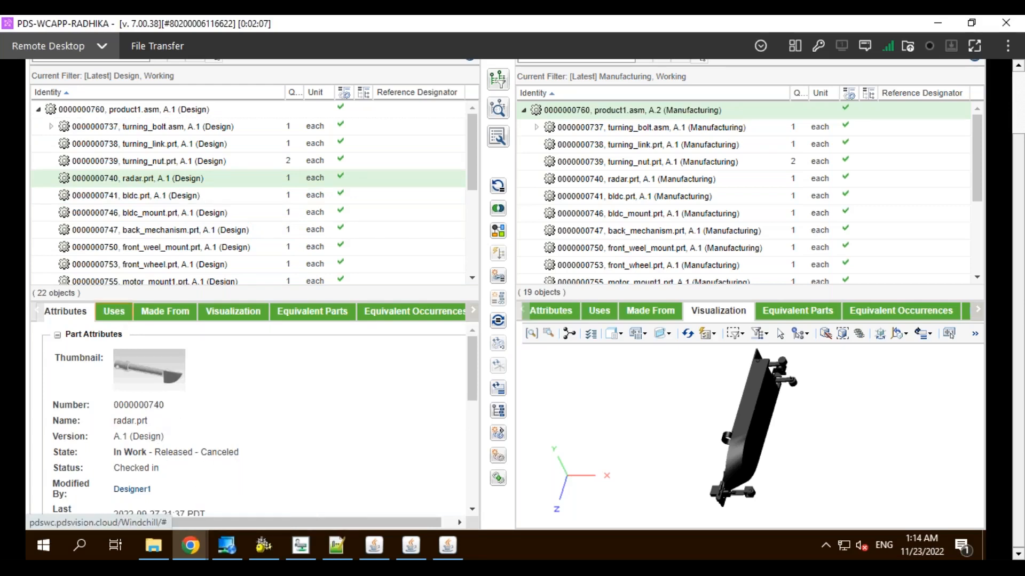
# Review the Uses information of the design radar.prt and product1.asm, plus the assembly's Made From information and visualization.
pyautogui.click(114, 311)
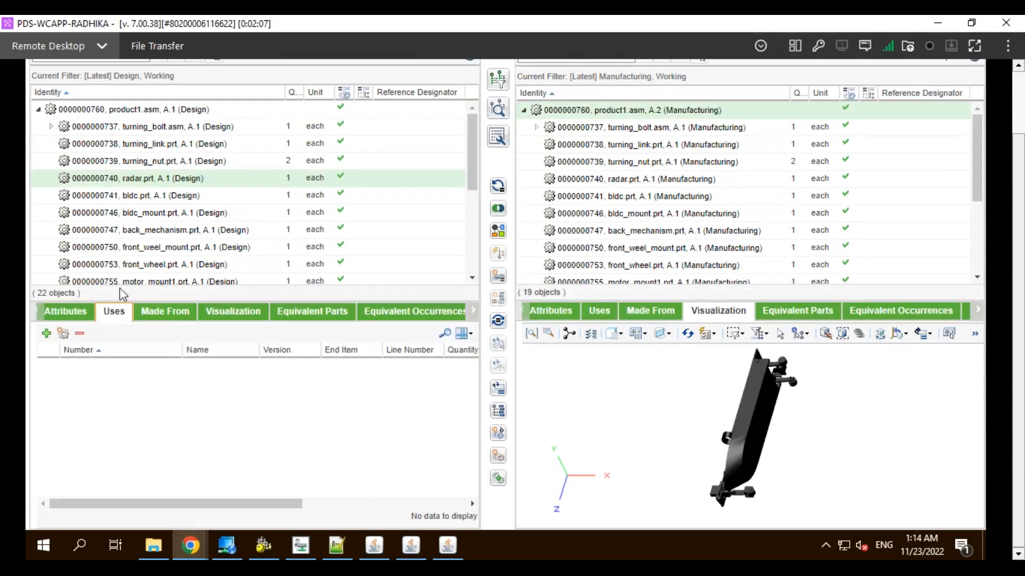
pyautogui.click(147, 110)
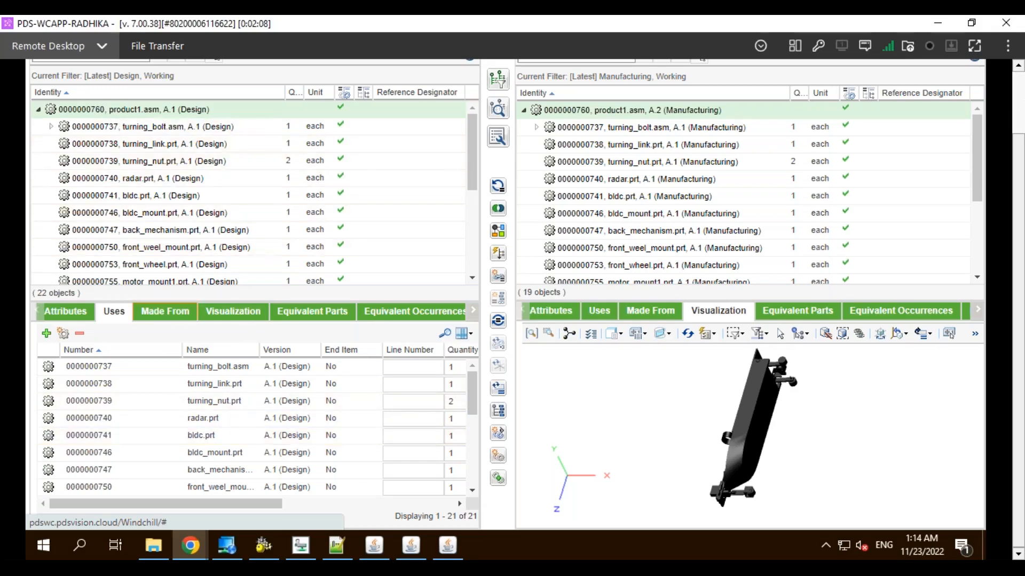
pyautogui.click(164, 312)
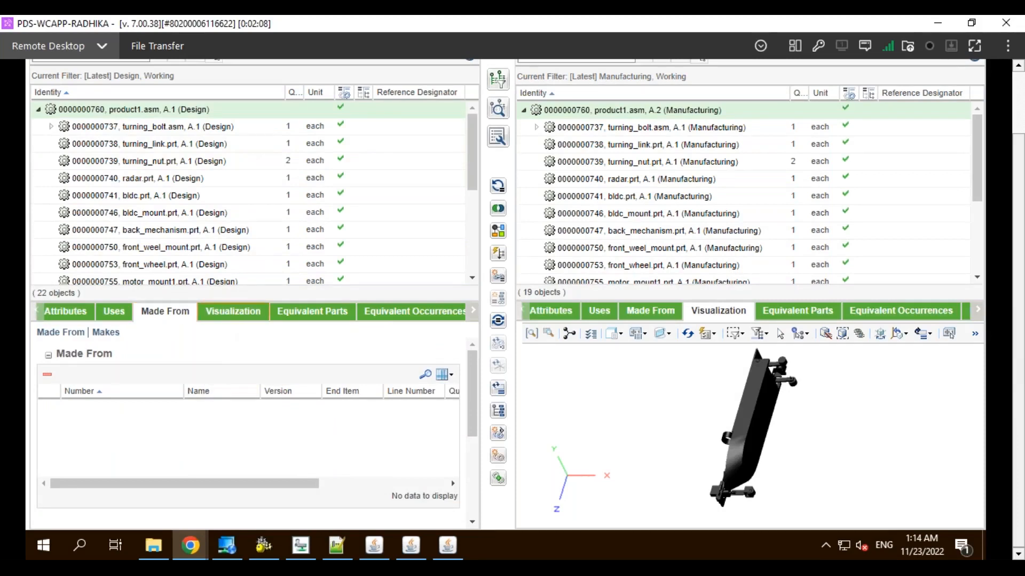
pyautogui.click(234, 311)
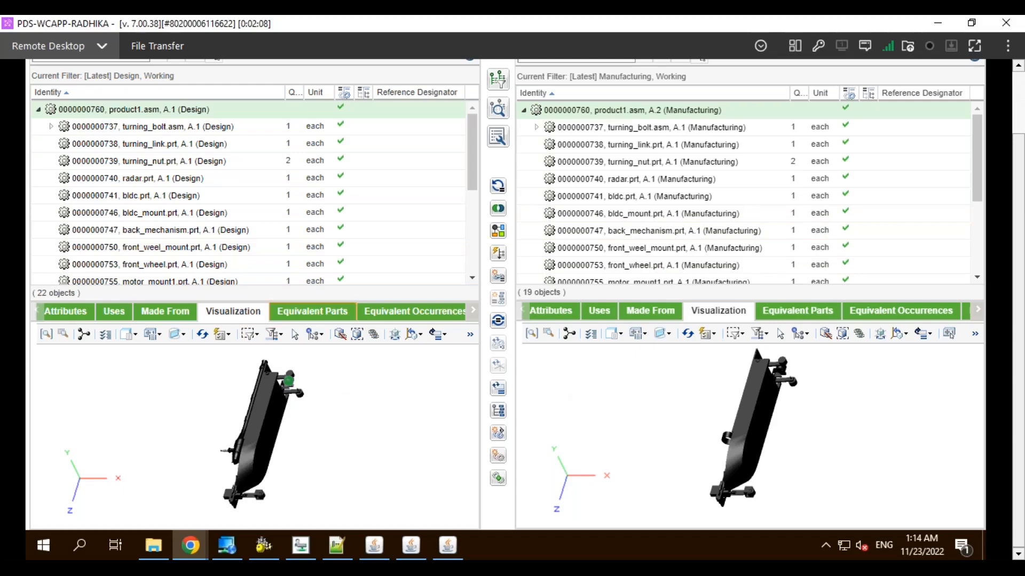
# Show the equivalent parts of product1.asm for both the design and manufacturing structures.
pyautogui.click(312, 311)
pyautogui.click(798, 311)
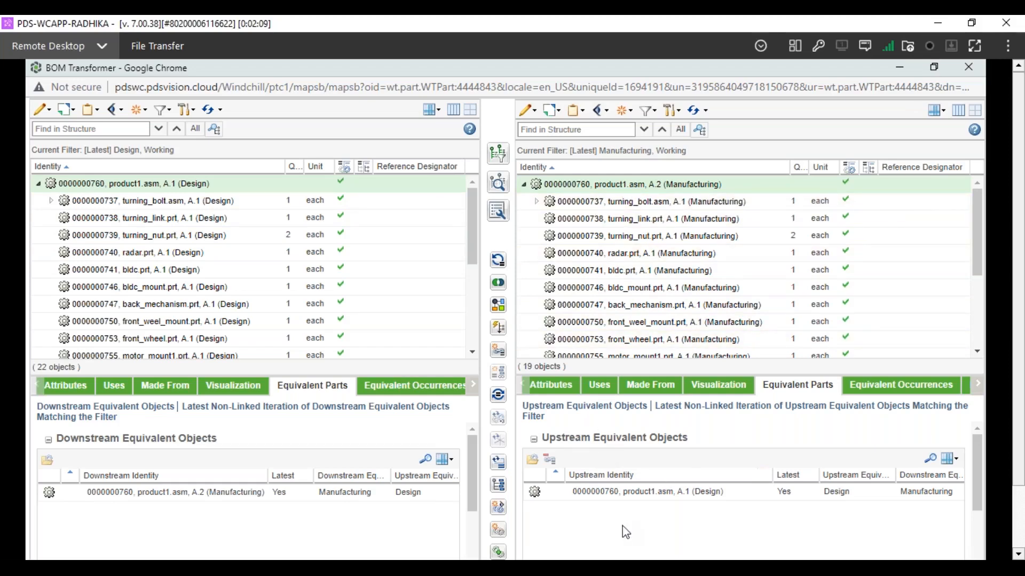
pyautogui.scroll(-1, 623, 531)
pyautogui.scroll(-1, 626, 532)
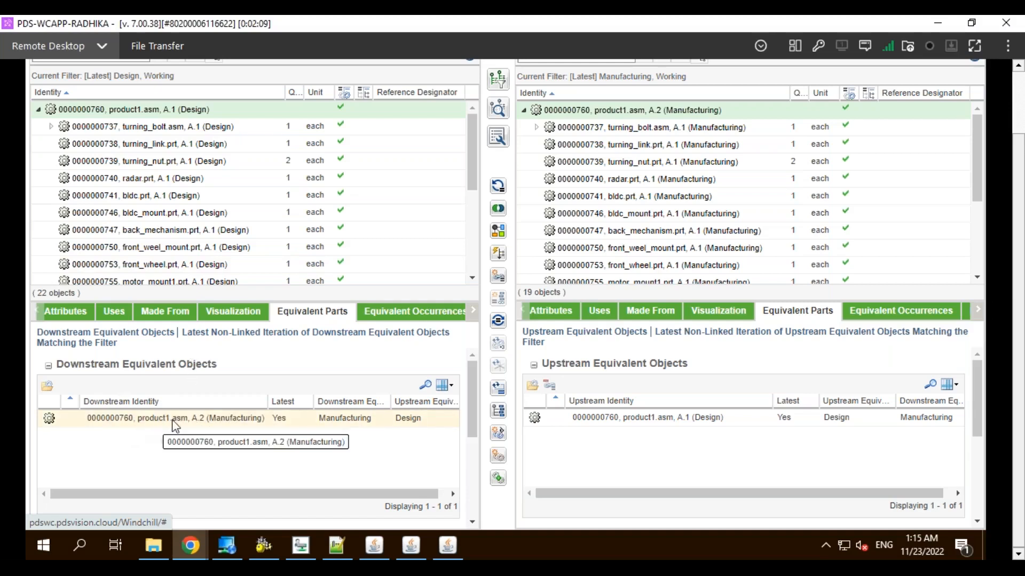
# Examine the downstream and upstream equivalent objects of product1.asm and select its entry in each list.
pyautogui.moveTo(216, 420); pyautogui.dragTo(267, 424)
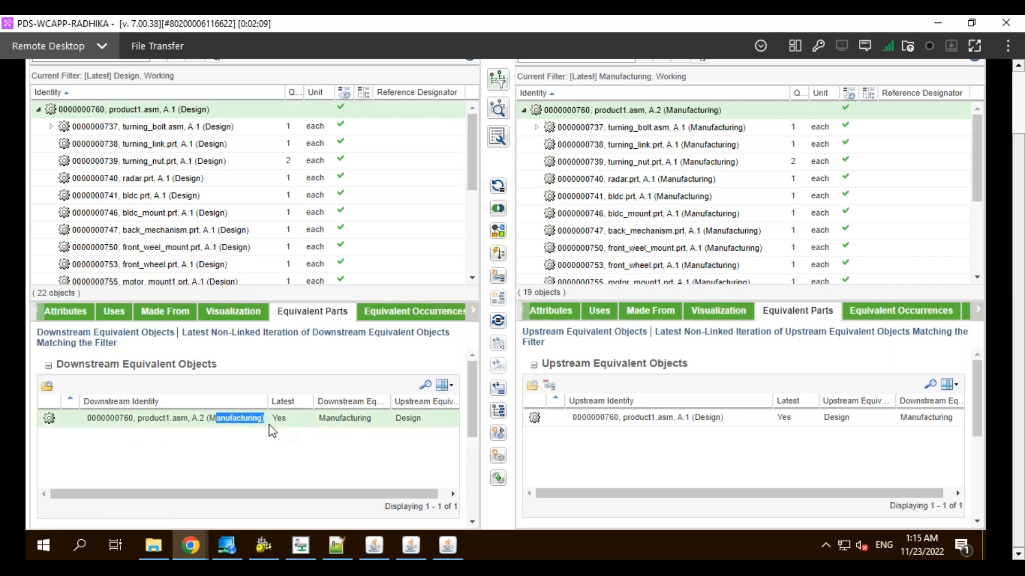
pyautogui.click(266, 453)
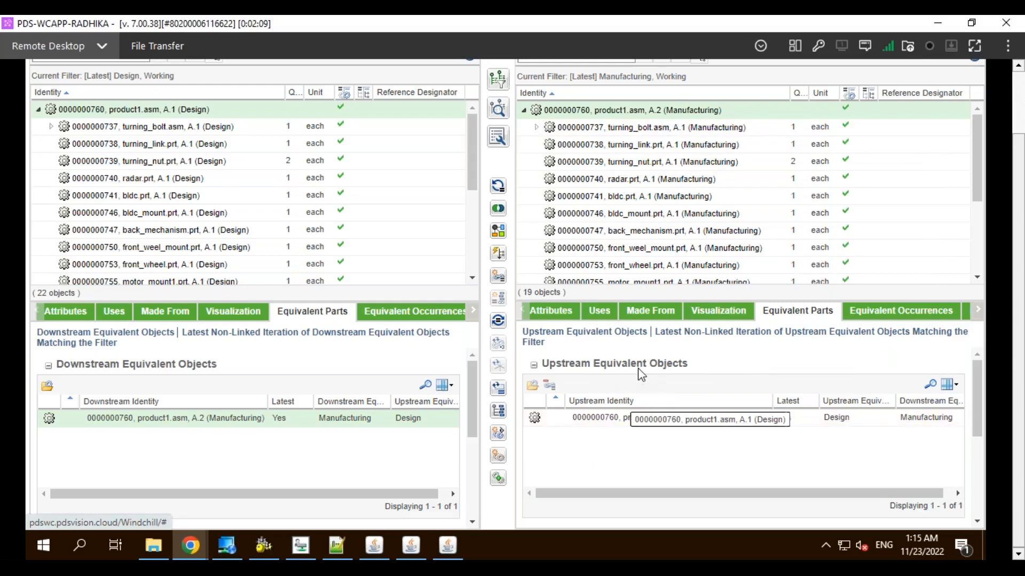
pyautogui.moveTo(589, 363); pyautogui.dragTo(544, 361)
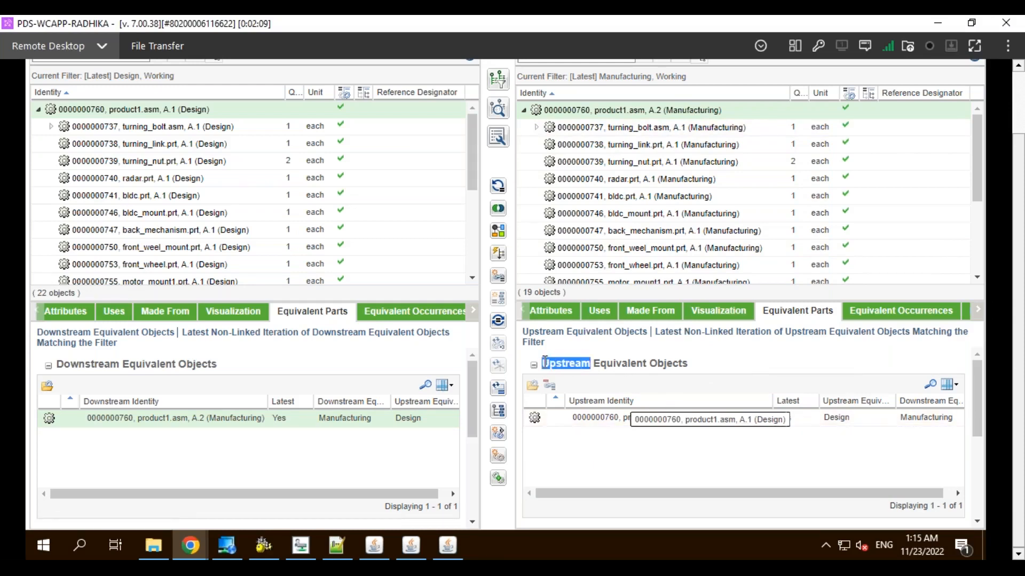
pyautogui.click(609, 455)
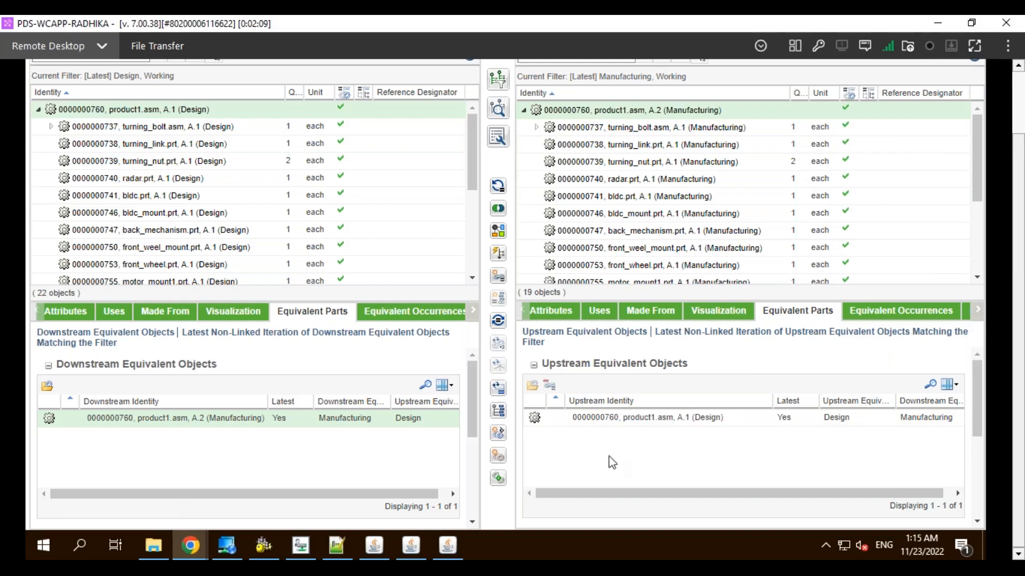
pyautogui.doubleClick(76, 367)
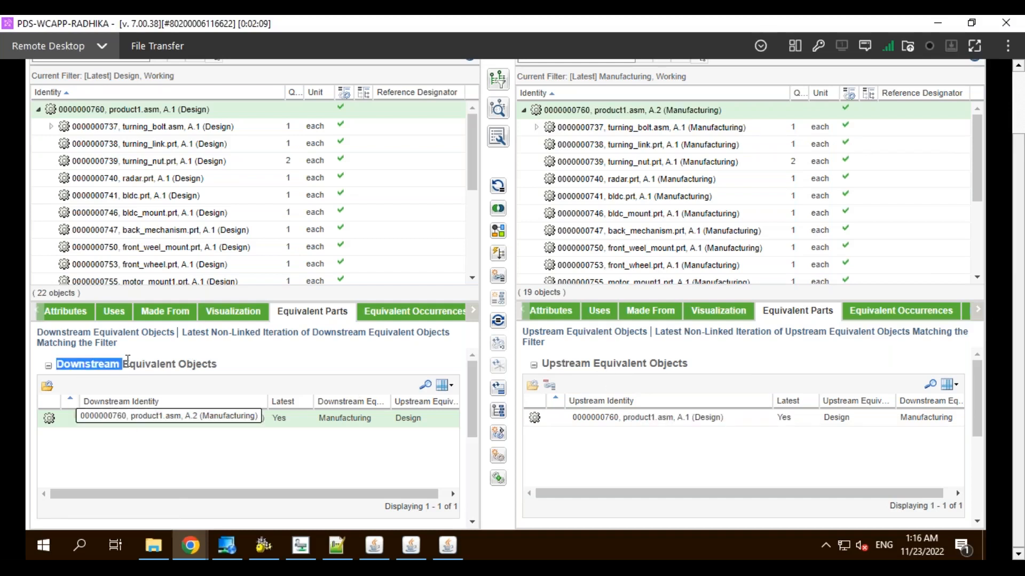
pyautogui.click(137, 358)
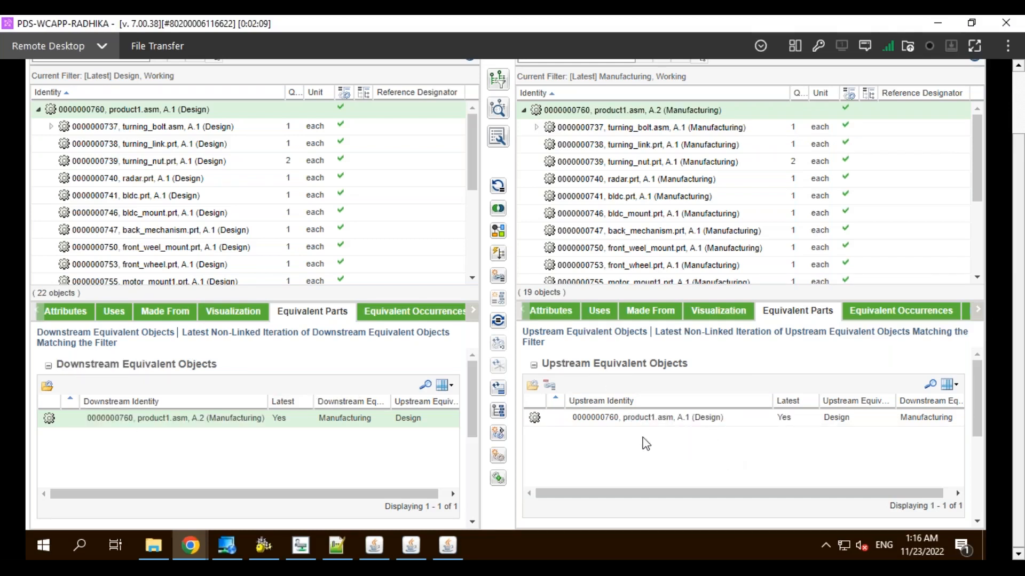
pyautogui.click(653, 423)
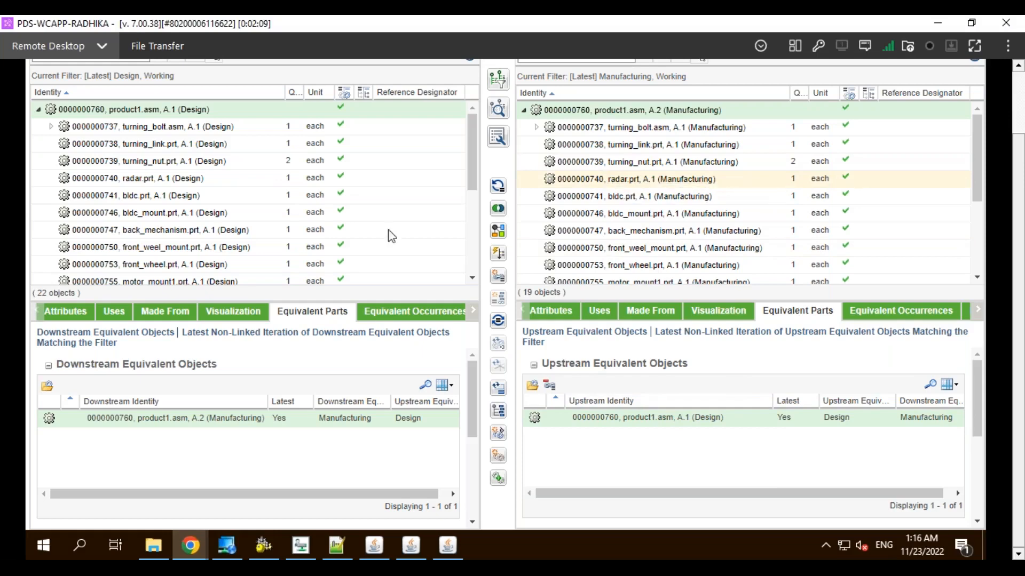
# Show the equivalent parts of radar.prt for both structures, and display the design part's equivalent occurrences.
pyautogui.click(163, 180)
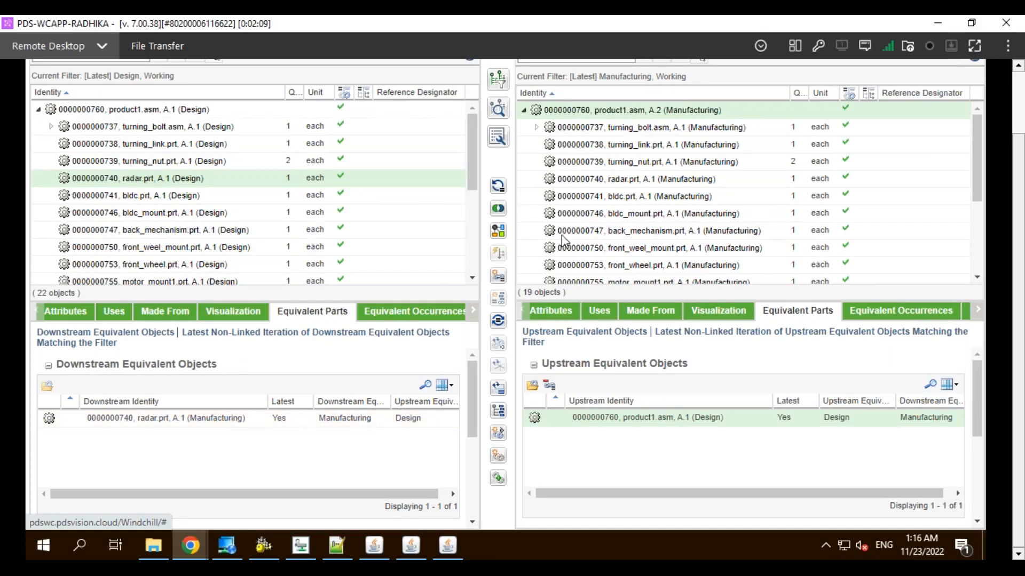
pyautogui.click(660, 182)
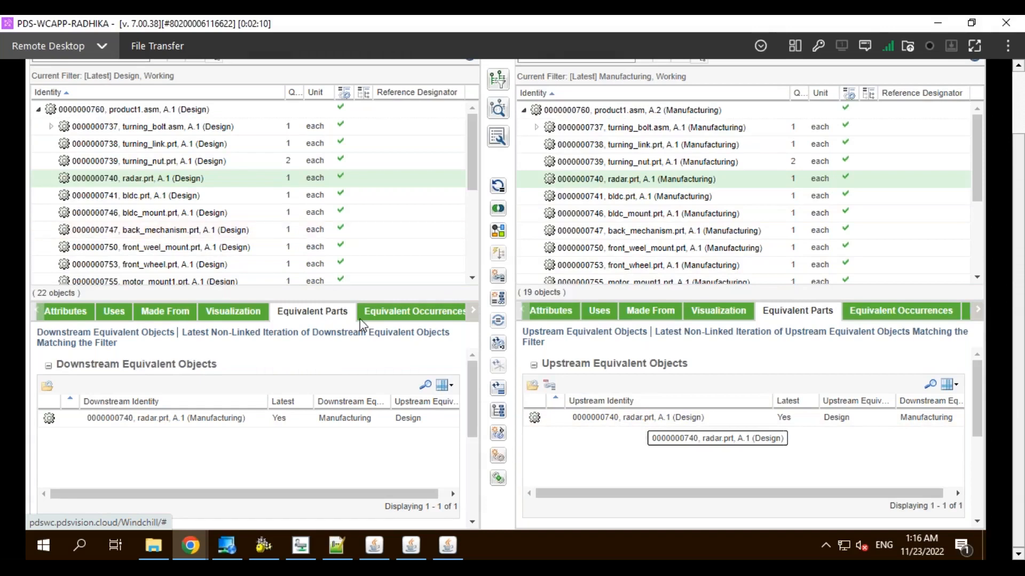
pyautogui.click(473, 322)
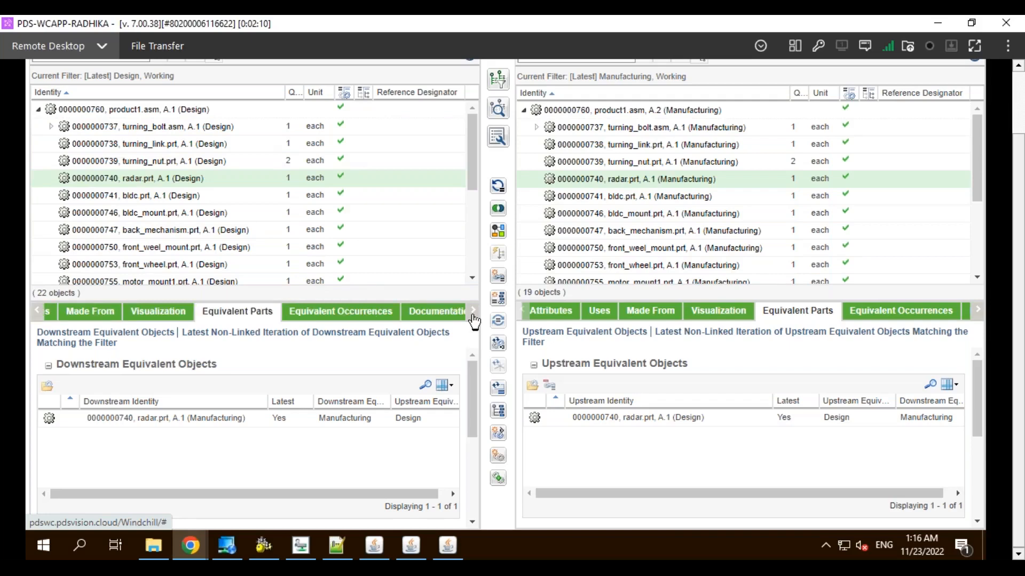
pyautogui.click(353, 320)
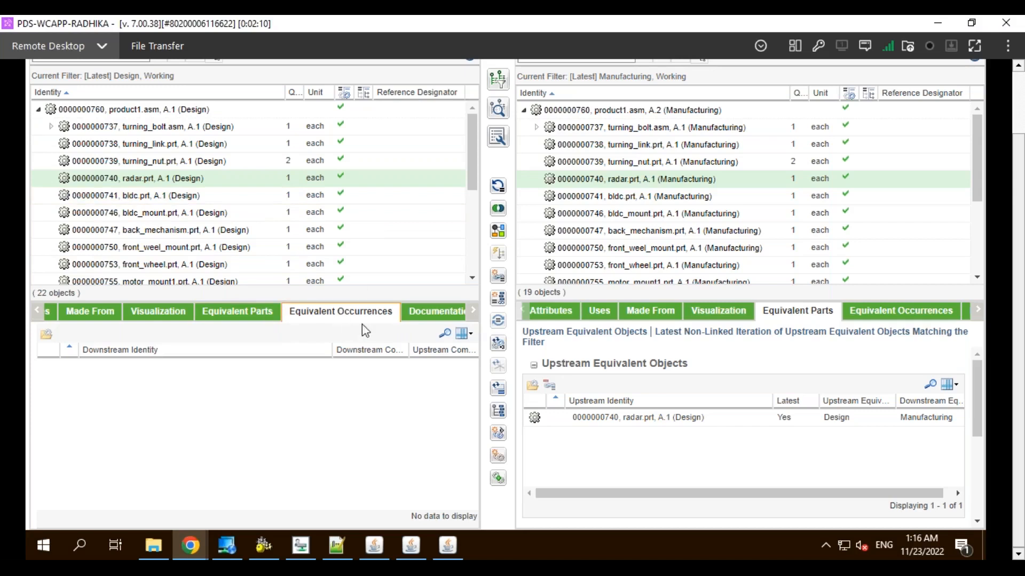
# Display the documentation of the design radar.prt, and of product1.asm in both the design and manufacturing structures.
pyautogui.click(474, 312)
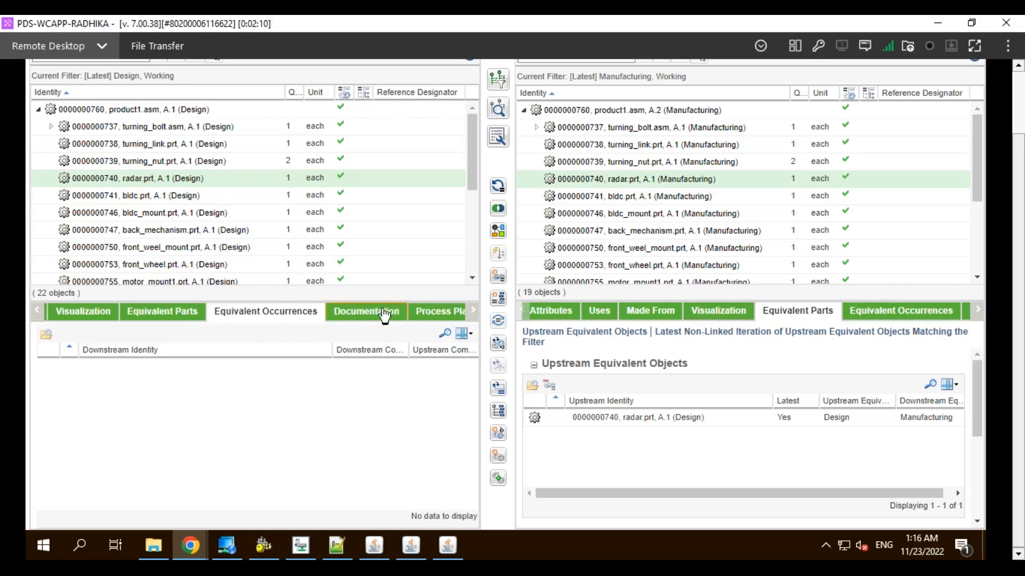
pyautogui.click(384, 313)
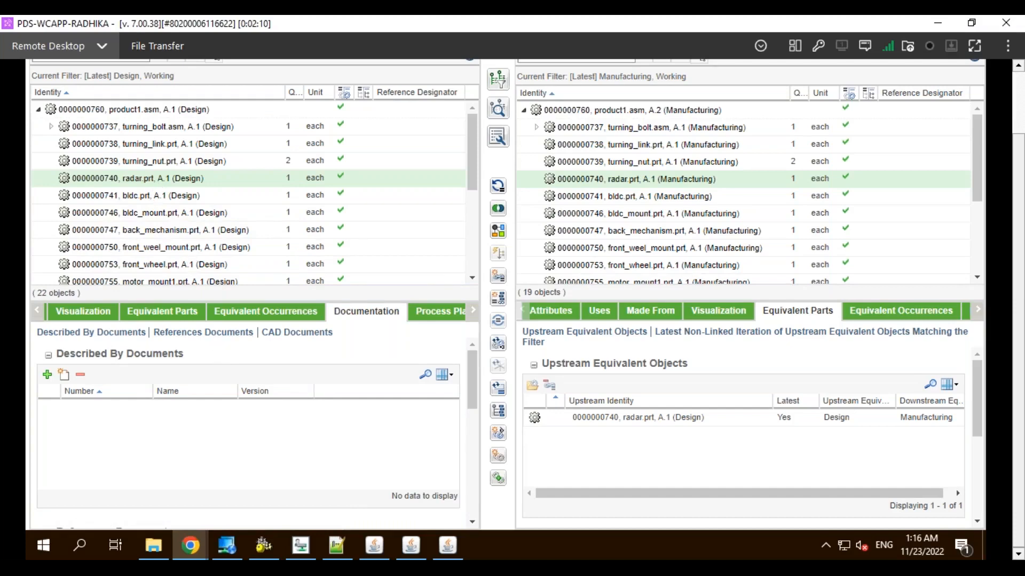
pyautogui.click(135, 110)
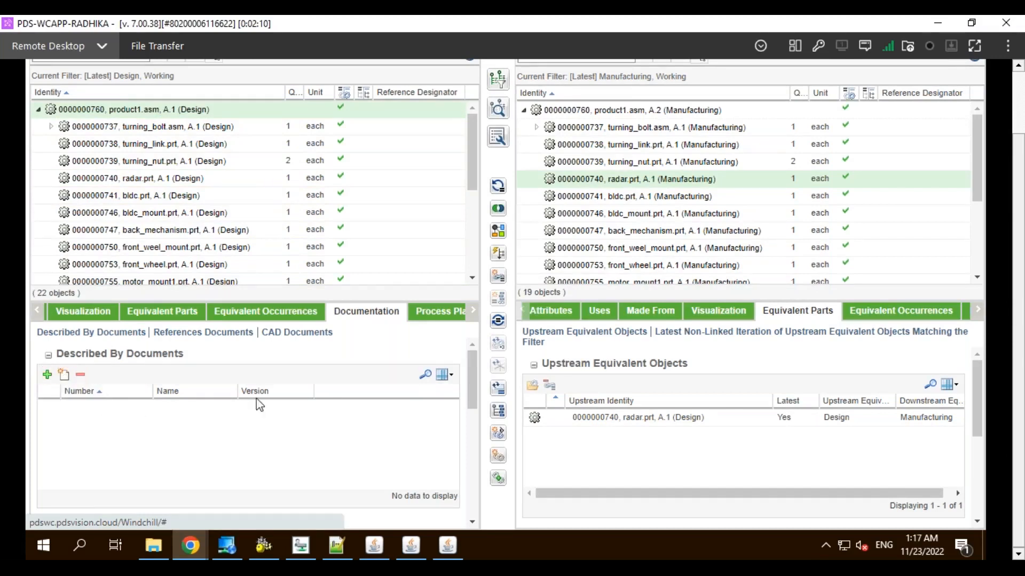
pyautogui.click(595, 110)
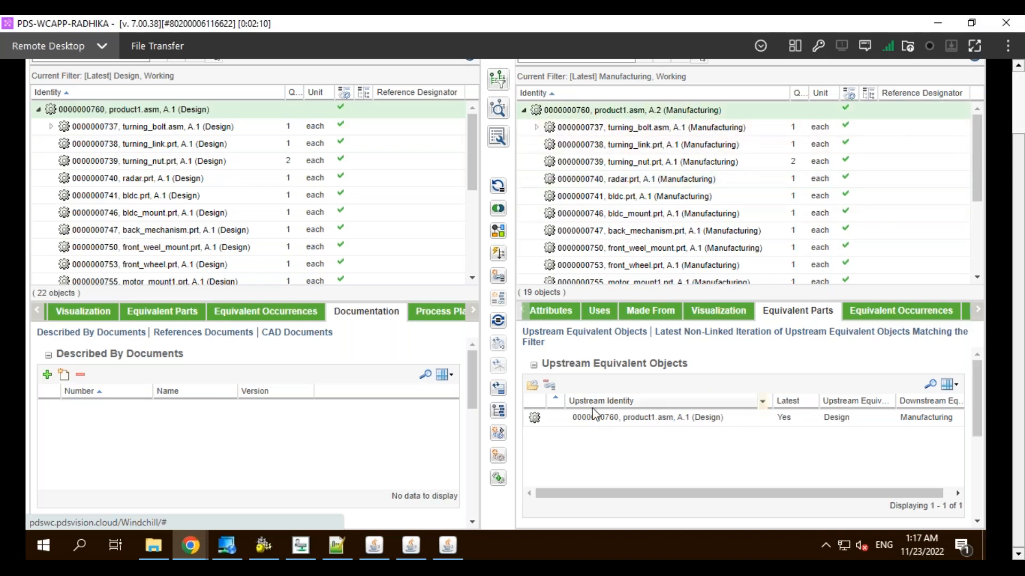
pyautogui.click(976, 315)
pyautogui.click(977, 314)
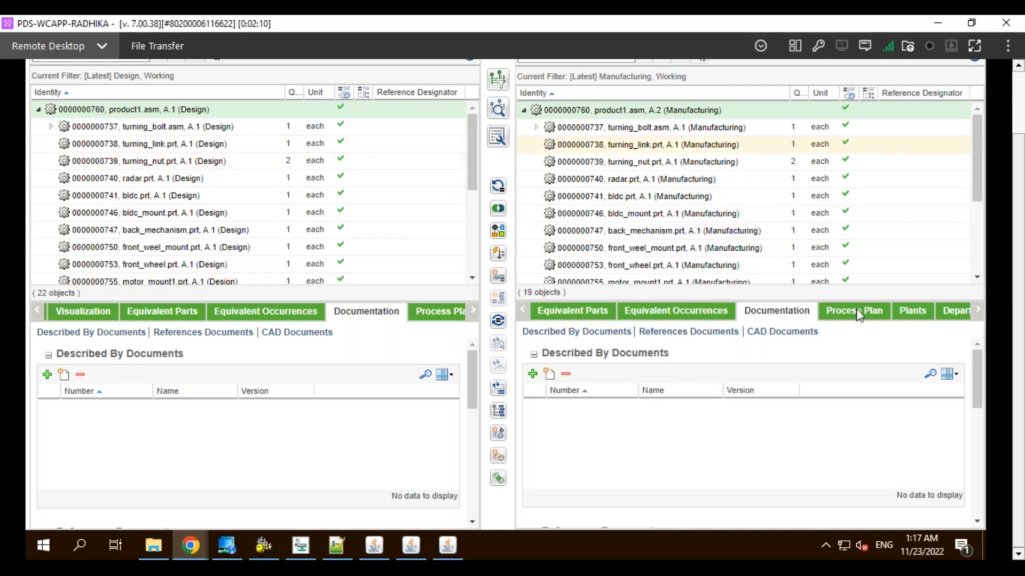
# Review the manufacturing product1.asm's process plans, selecting Ship Planning, and check its plants and departments.
pyautogui.click(864, 323)
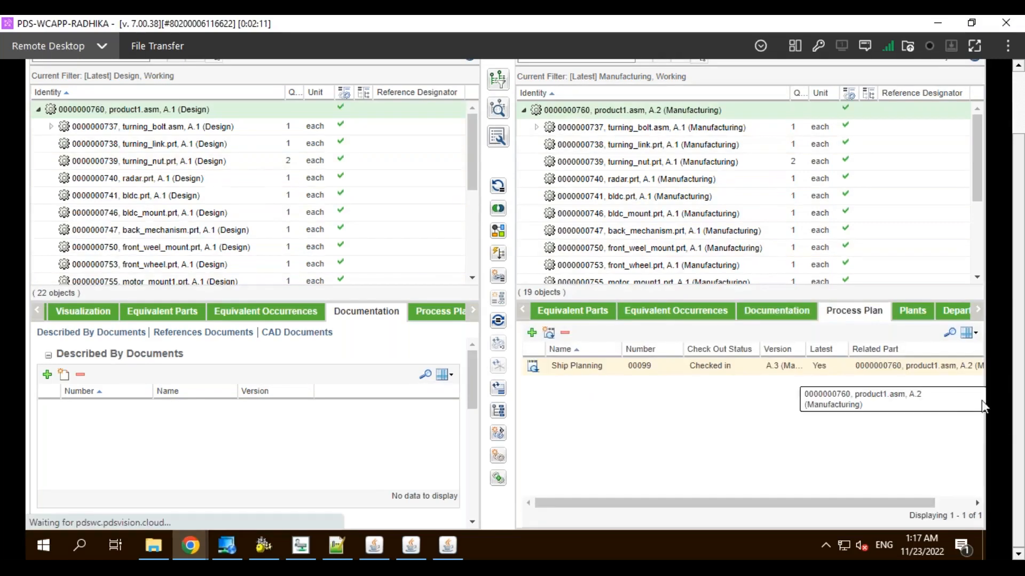
pyautogui.click(592, 370)
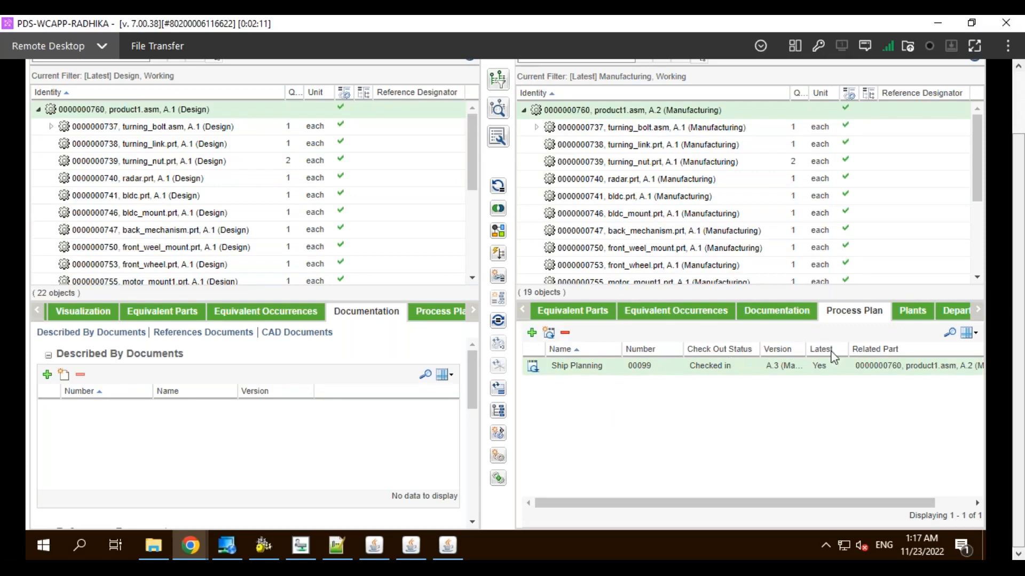
pyautogui.click(912, 311)
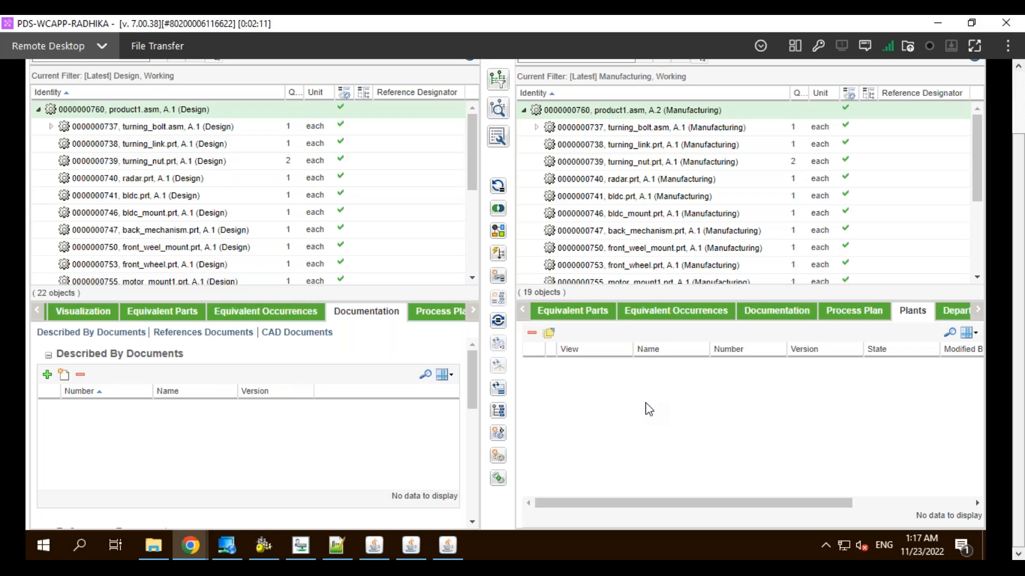
pyautogui.click(953, 312)
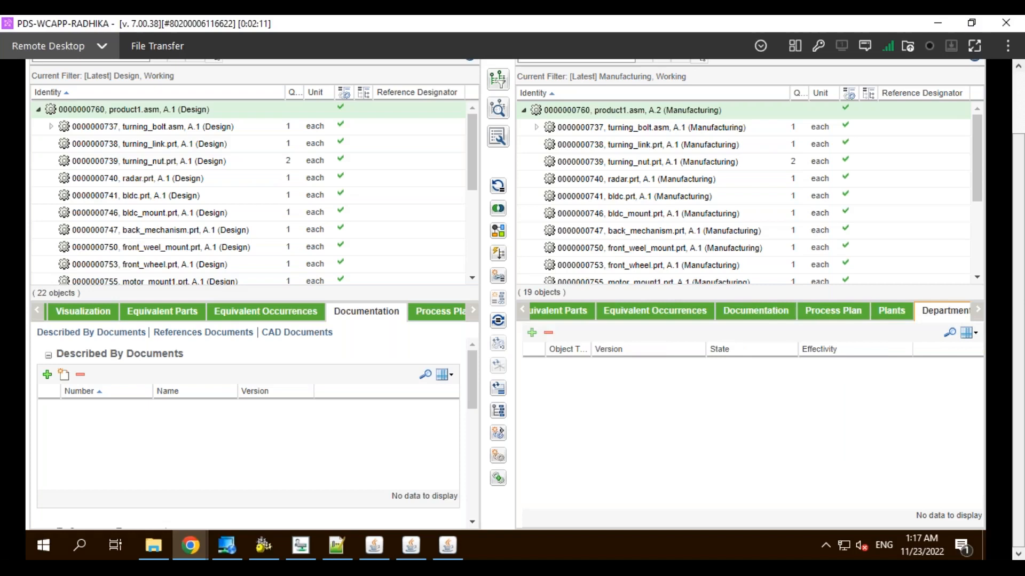
# Display the manufacturing product1.asm's alternate BOM, select its design product1.asm entry, and check the control characteristics.
pyautogui.click(978, 312)
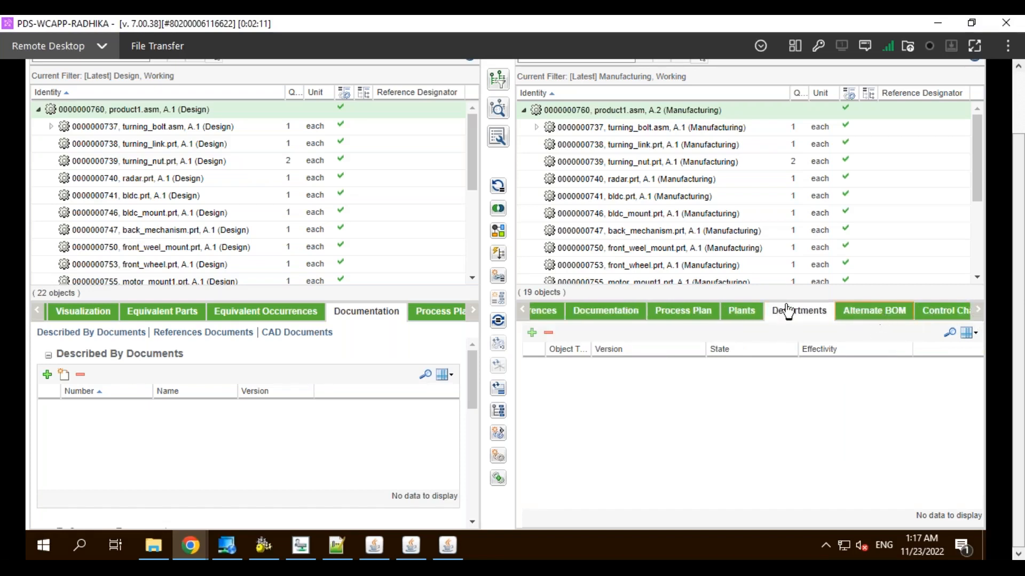
pyautogui.click(877, 311)
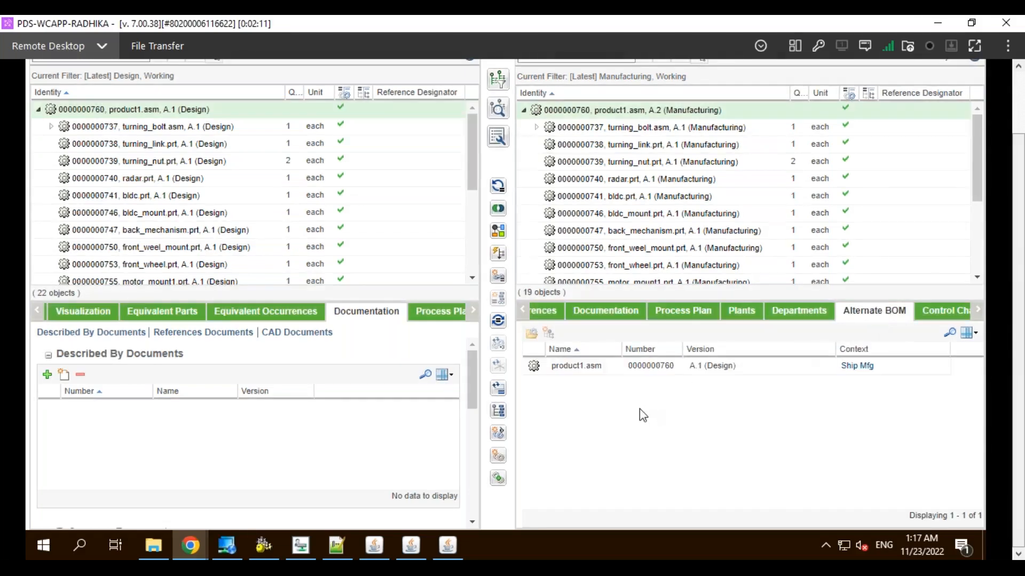
pyautogui.click(473, 310)
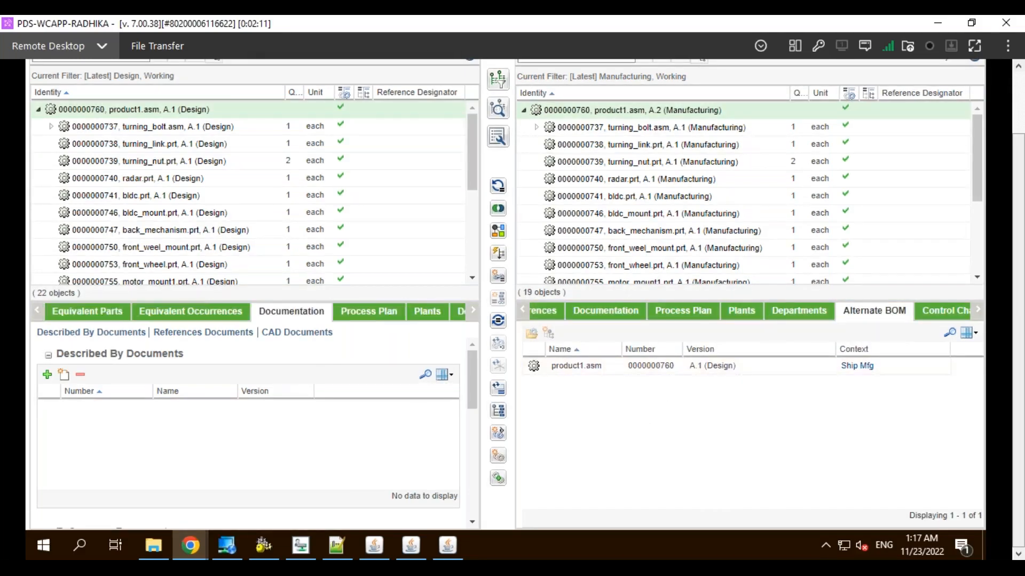
pyautogui.click(473, 310)
pyautogui.click(648, 369)
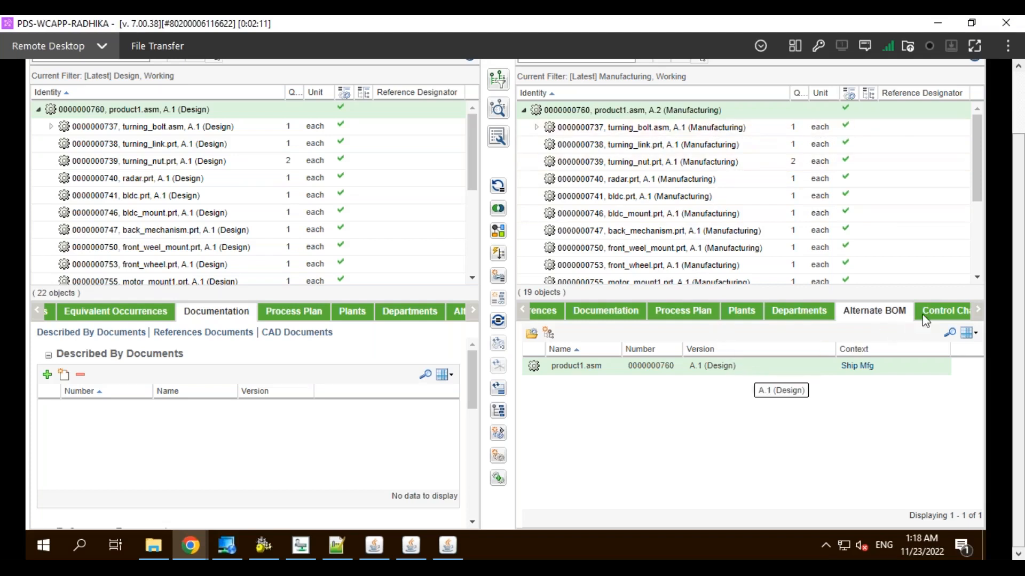
pyautogui.click(978, 311)
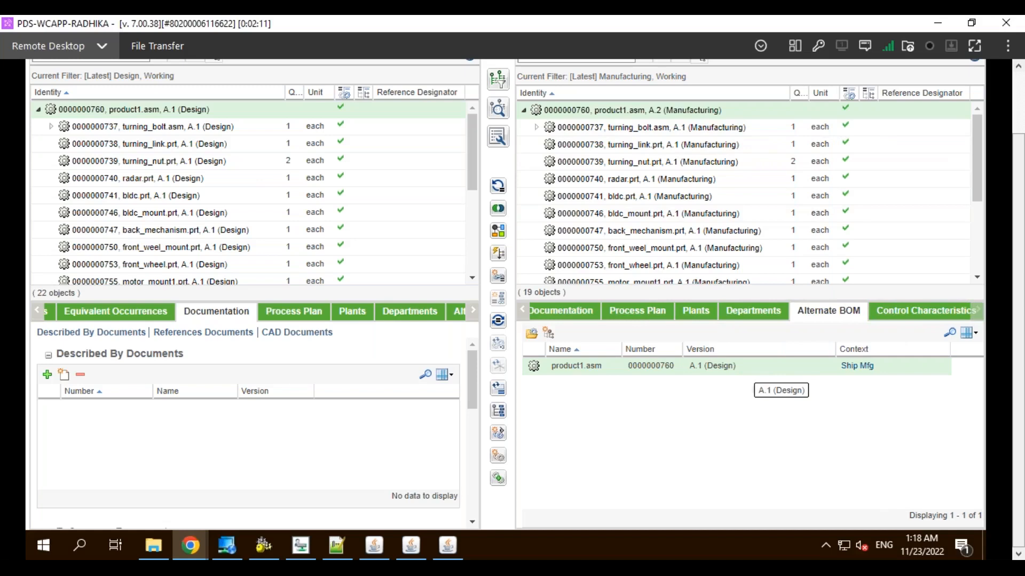
pyautogui.click(894, 315)
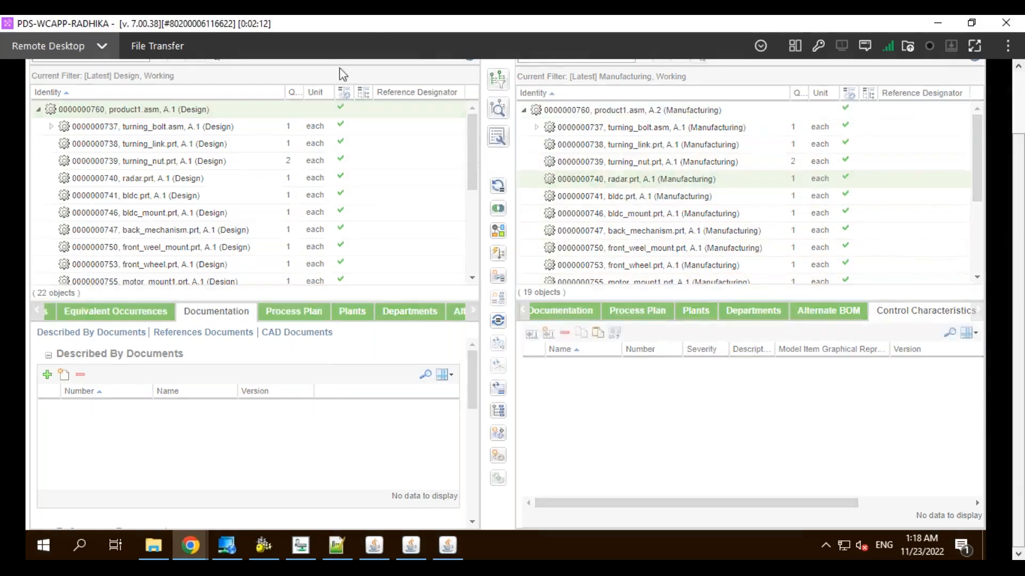
# Select the manufacturing product1.asm and open Reconciliation Assistance to view its Propagate Upstream Changes and Compare Structures options.
pyautogui.scroll(2, 339, 69)
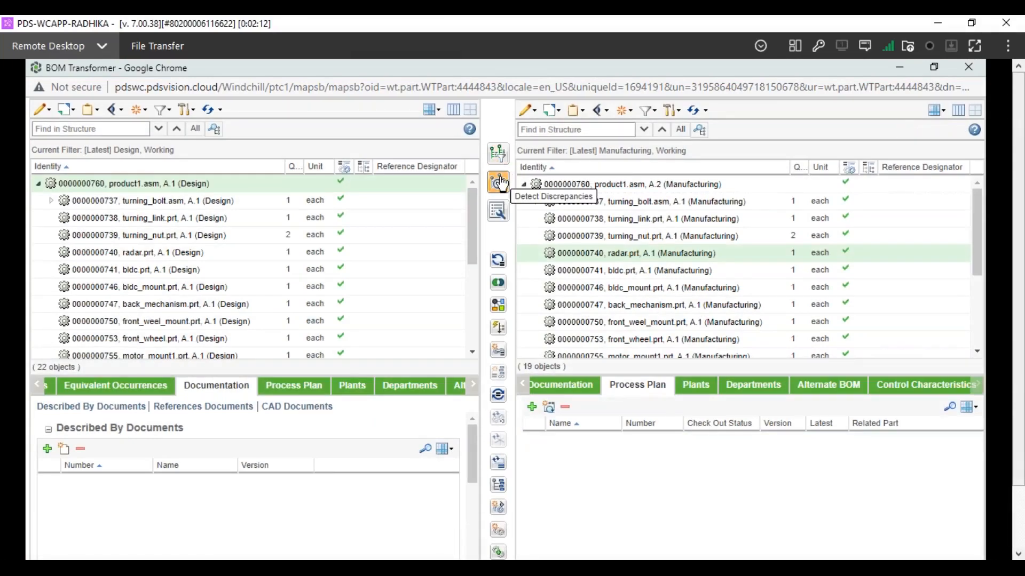
pyautogui.click(579, 185)
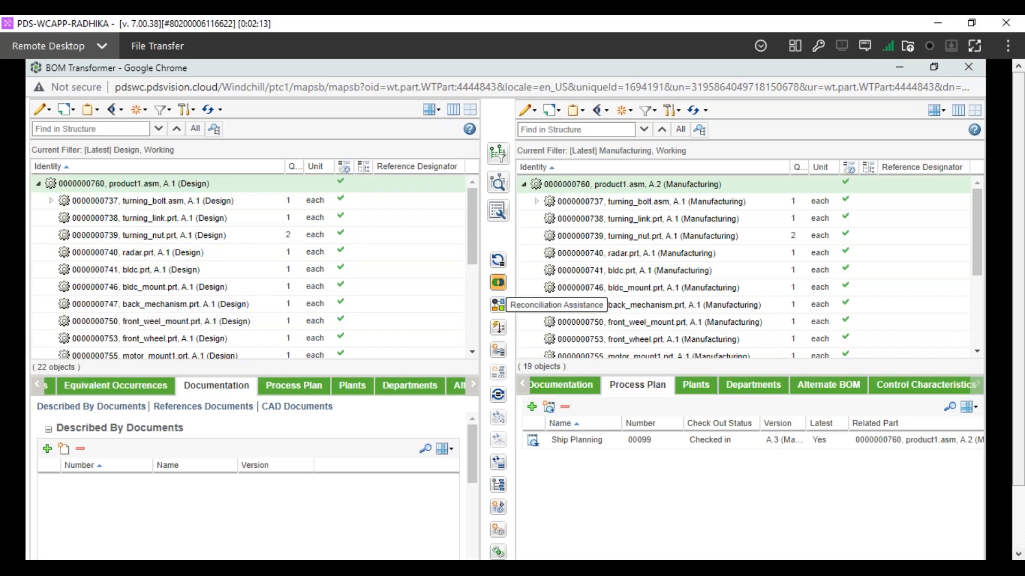
pyautogui.click(498, 284)
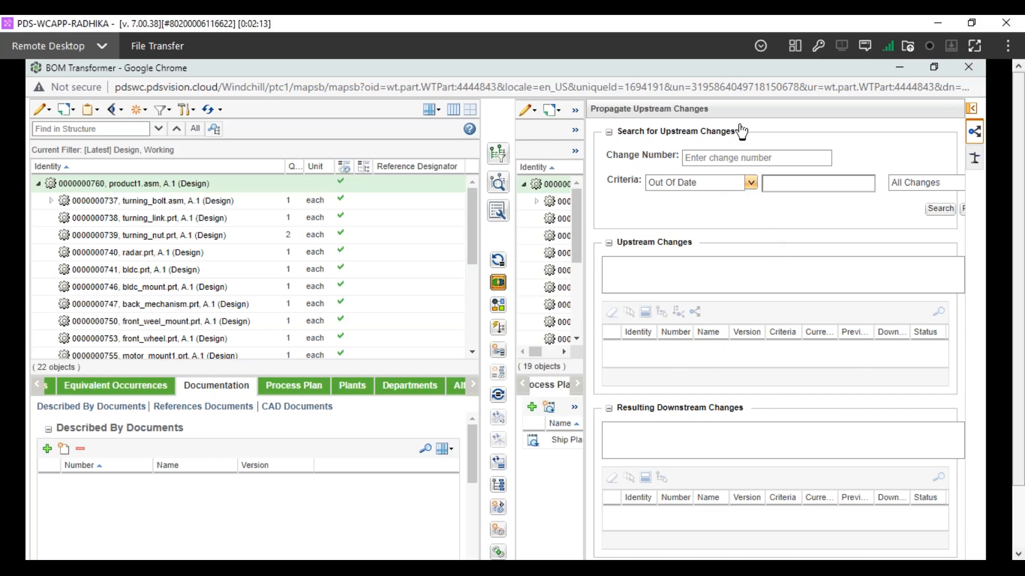
pyautogui.click(974, 159)
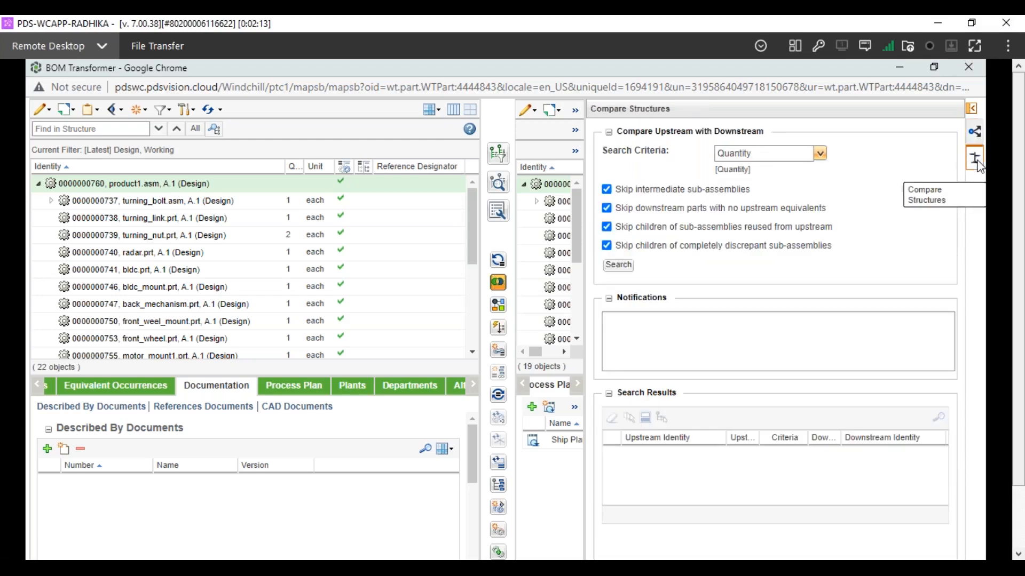
# Compare the upstream and downstream structures for All Changes, select the spacer.prt difference, and close Reconciliation Assistance.
pyautogui.click(820, 155)
pyautogui.click(725, 170)
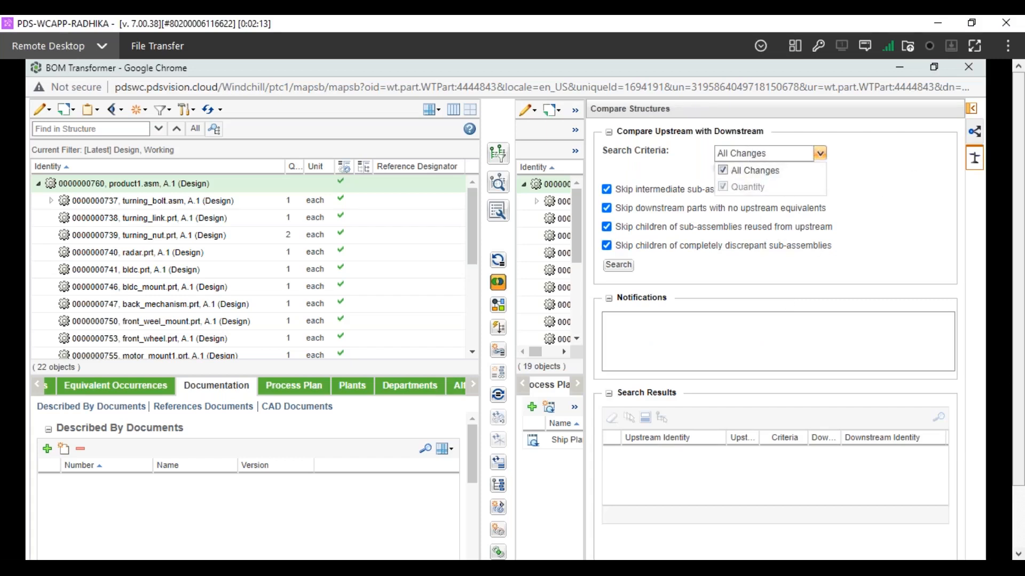
pyautogui.click(618, 265)
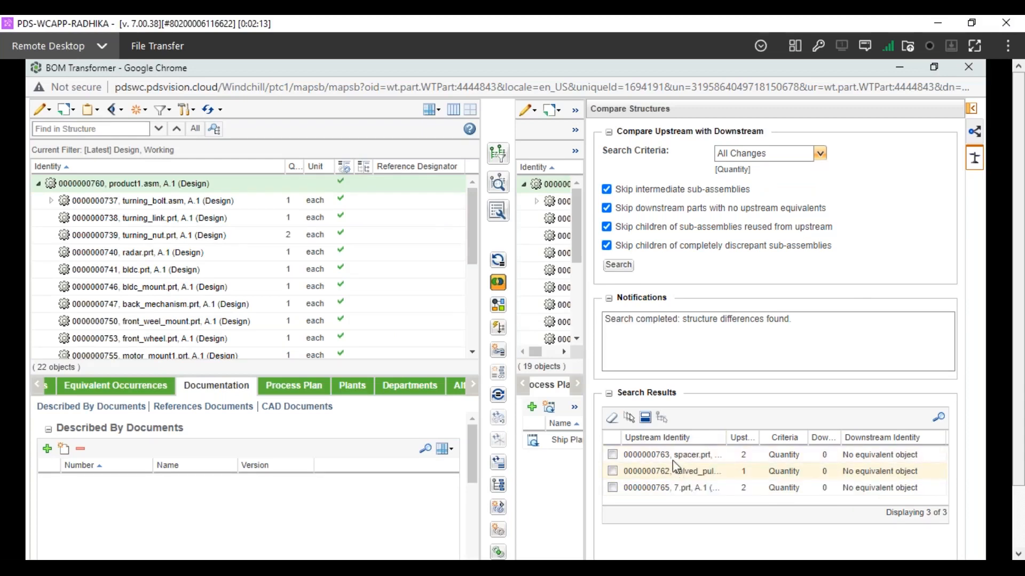
pyautogui.click(673, 457)
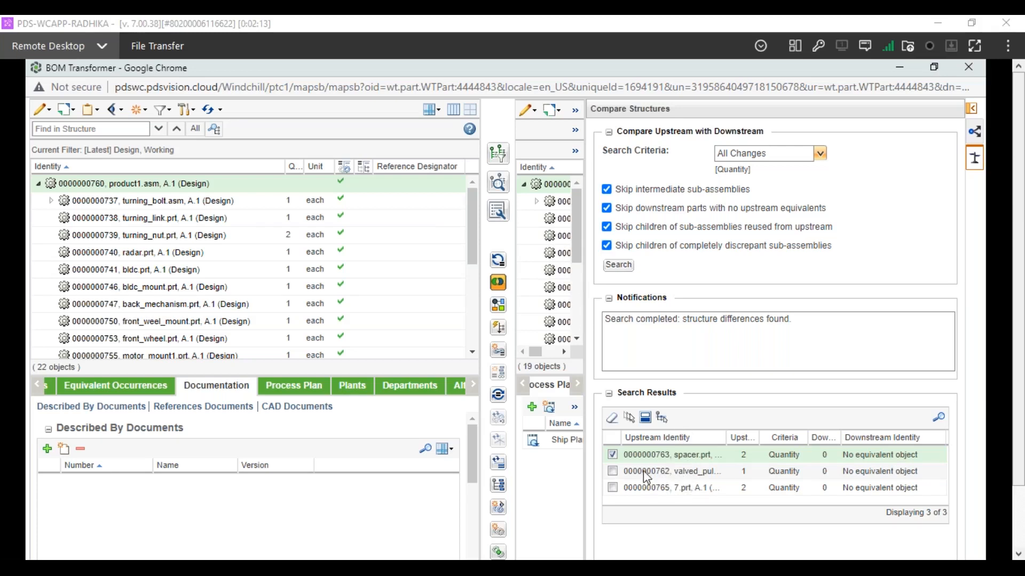
pyautogui.click(498, 285)
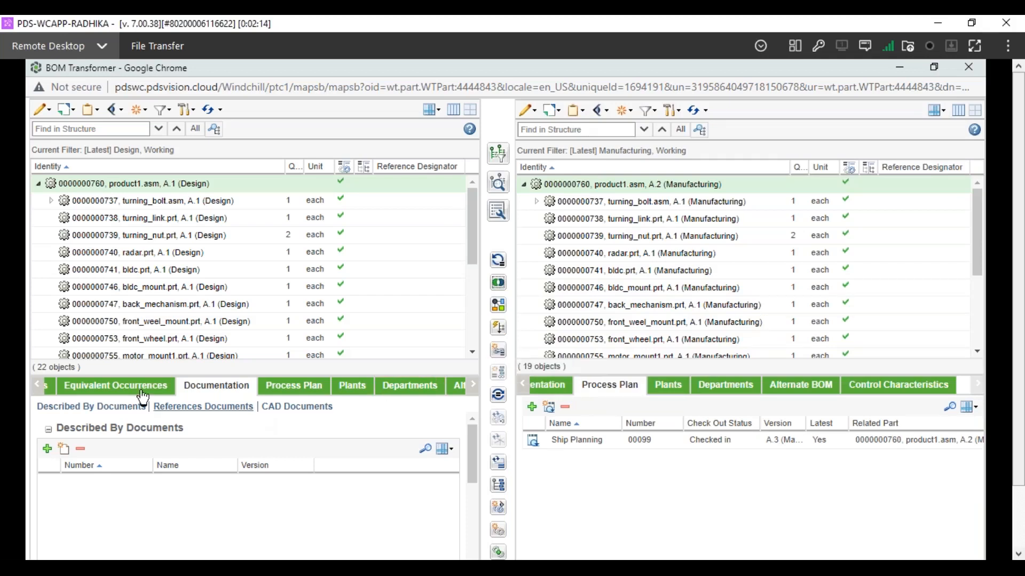
# Display the design structure's equivalent parts and select bldc.prt in both the manufacturing and design structures.
pyautogui.click(37, 386)
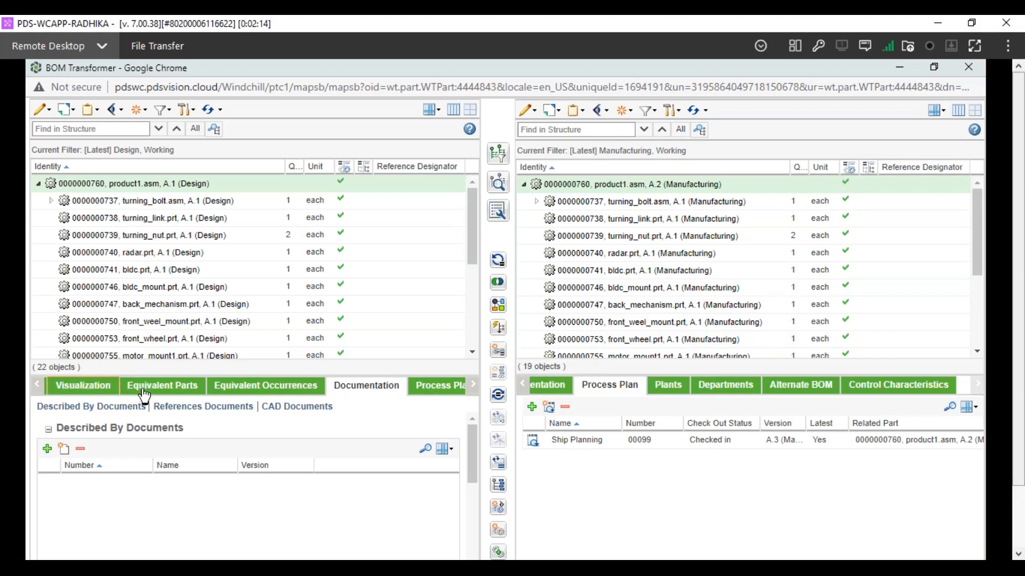
pyautogui.click(162, 386)
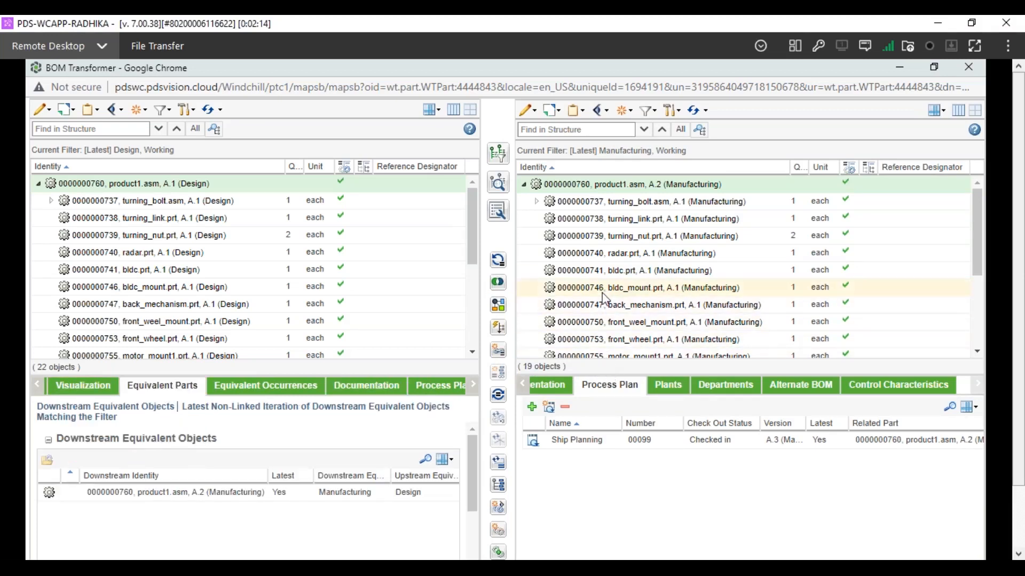
pyautogui.click(612, 271)
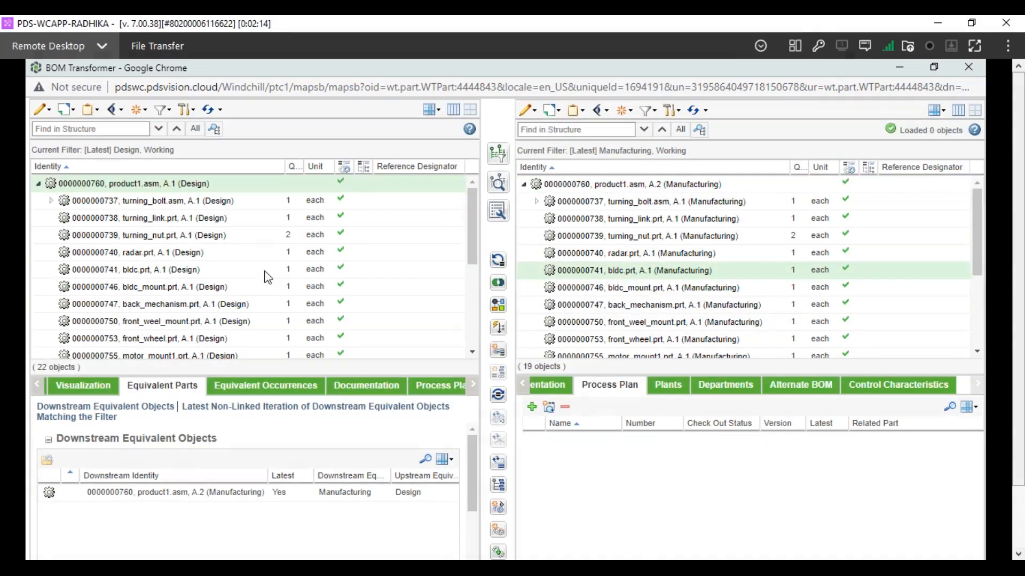
pyautogui.click(166, 270)
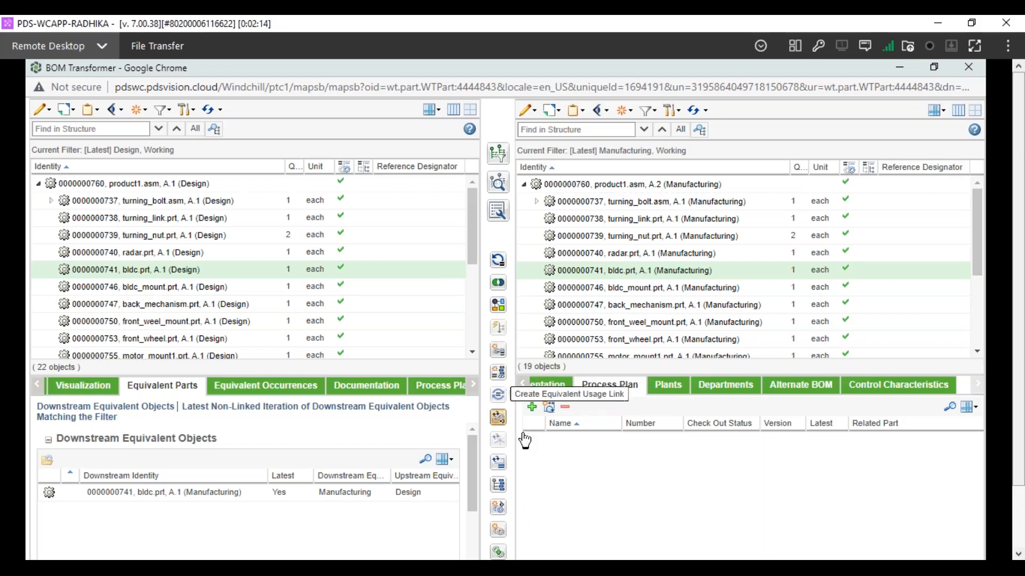
pyautogui.scroll(-2, 526, 532)
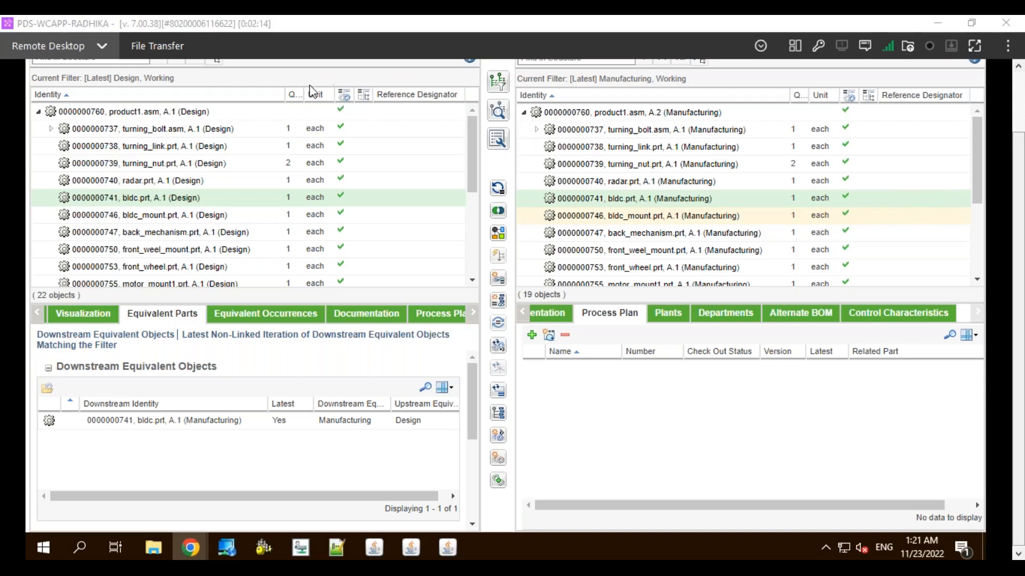
# Select product1.asm in both structures and display the design and manufacturing visualizations side by side.
pyautogui.click(663, 110)
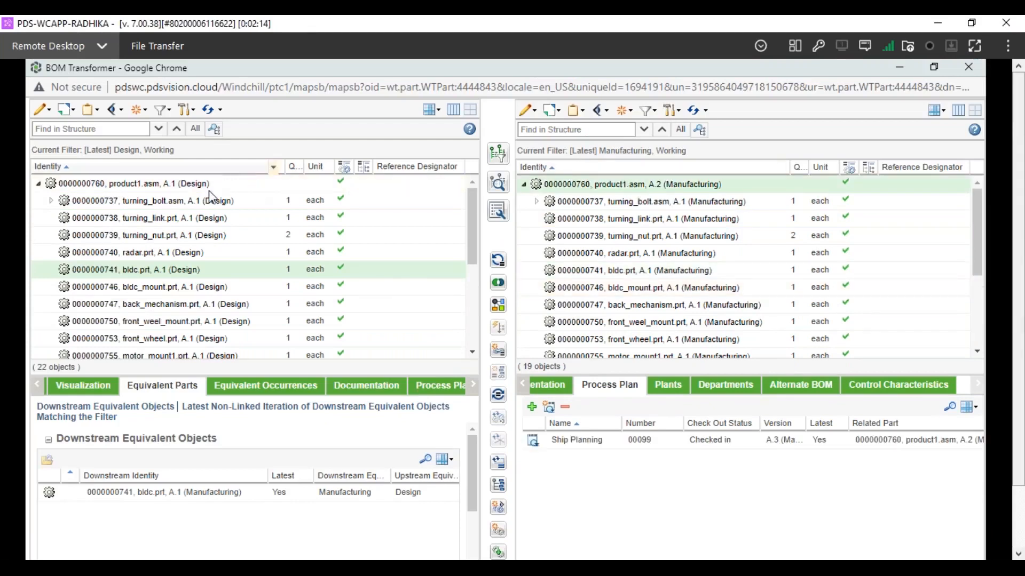
pyautogui.click(233, 183)
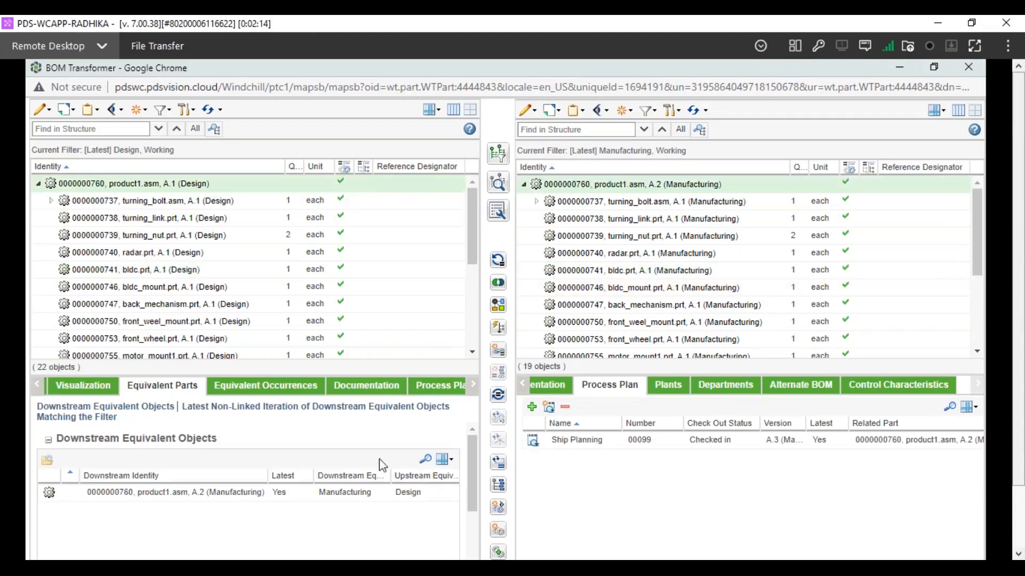
pyautogui.click(36, 385)
pyautogui.click(38, 385)
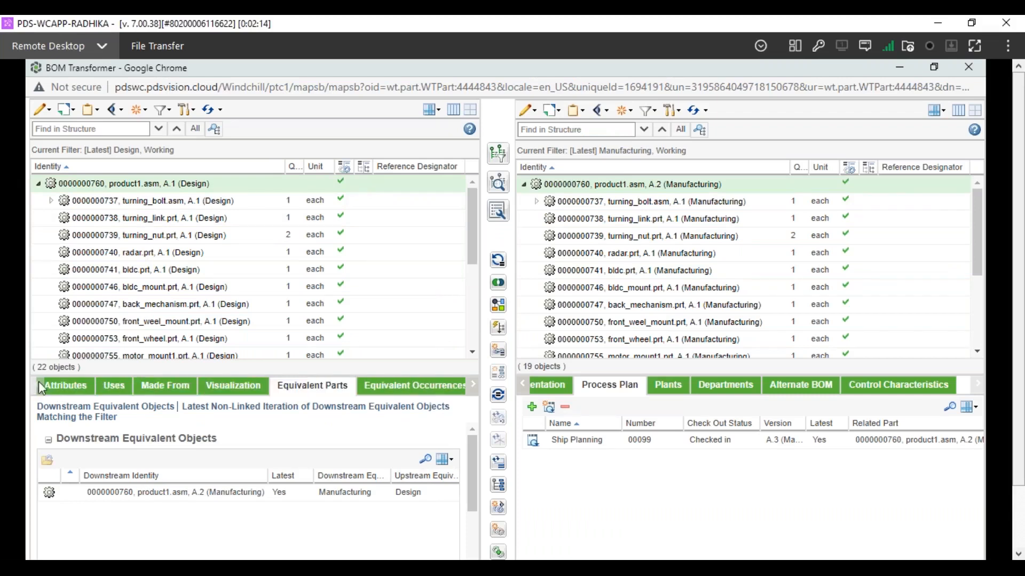
pyautogui.click(240, 390)
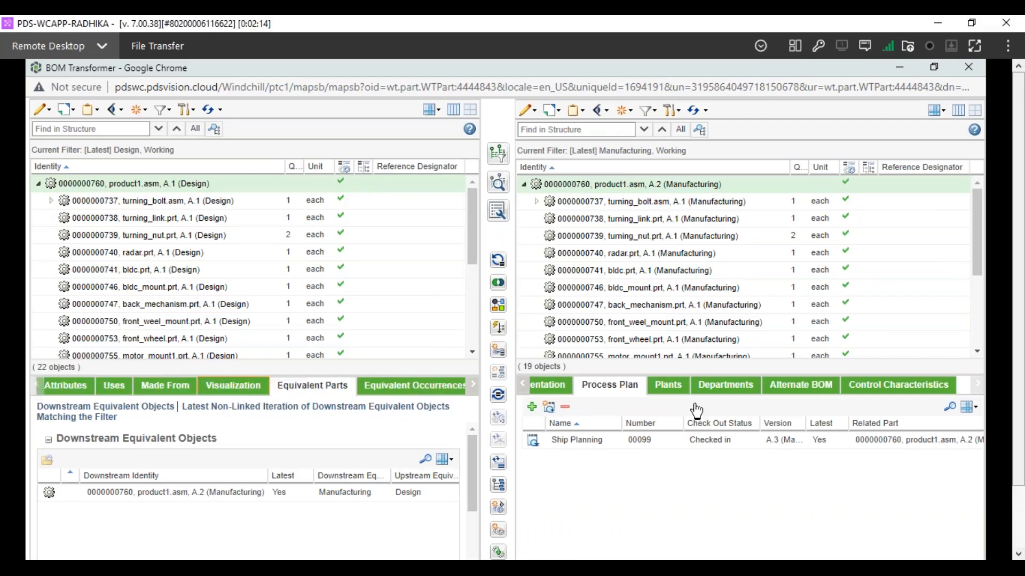
pyautogui.click(523, 385)
pyautogui.click(523, 385)
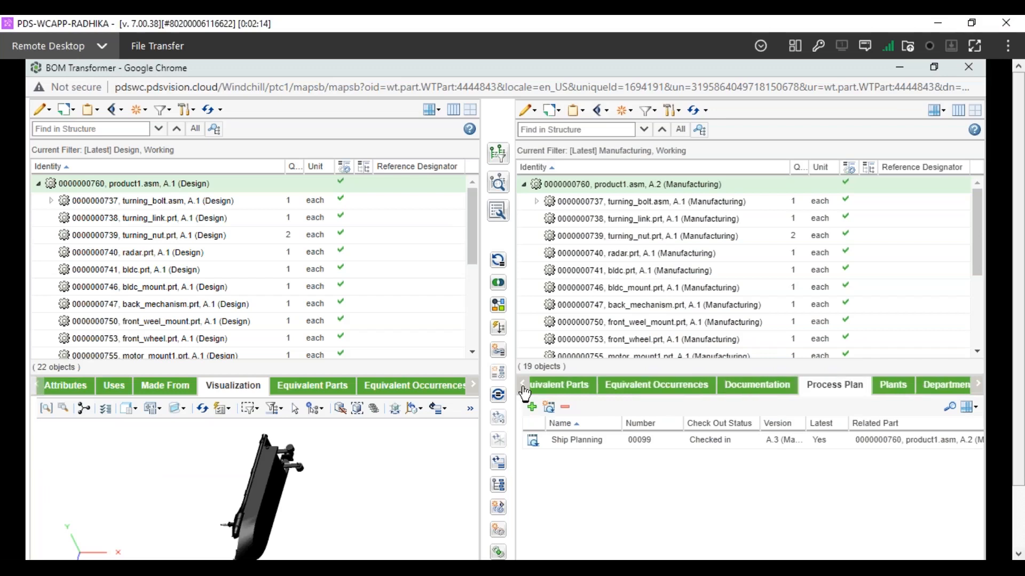
pyautogui.click(523, 385)
pyautogui.click(522, 385)
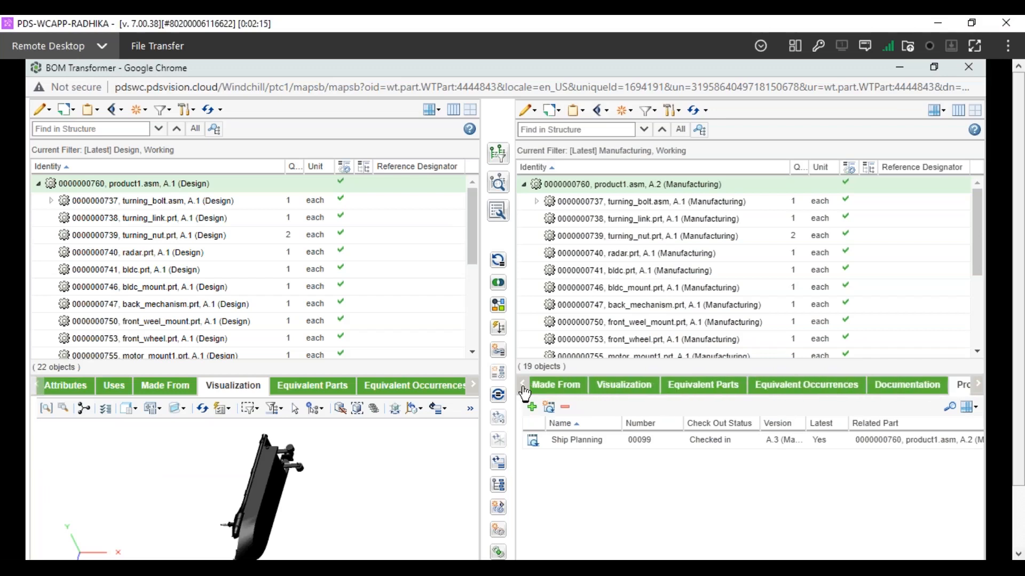
pyautogui.click(617, 390)
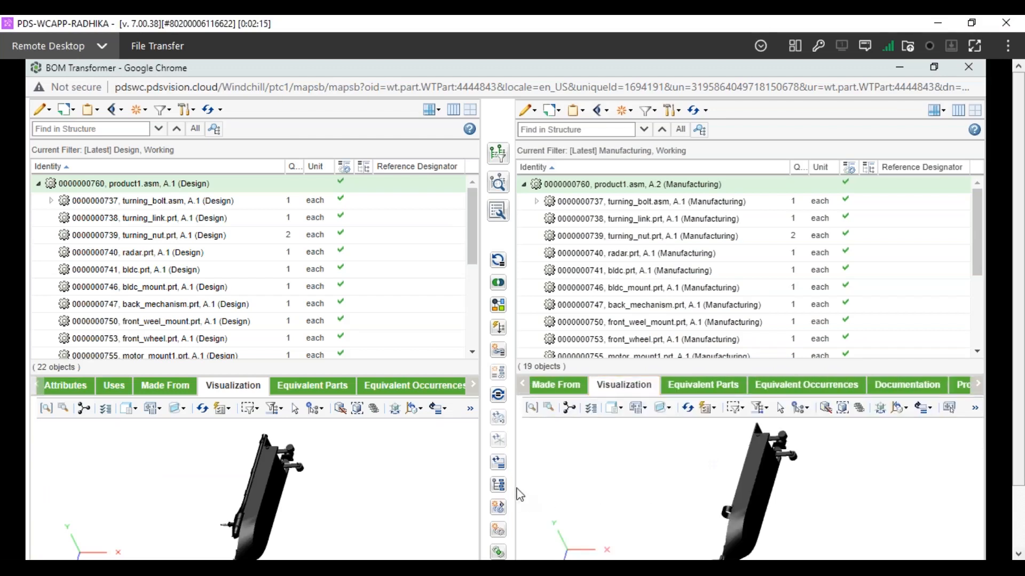
# Select the jet engine part jet_part_9.prt on the model in the design visualization to locate it in the structure.
pyautogui.scroll(-2, 549, 529)
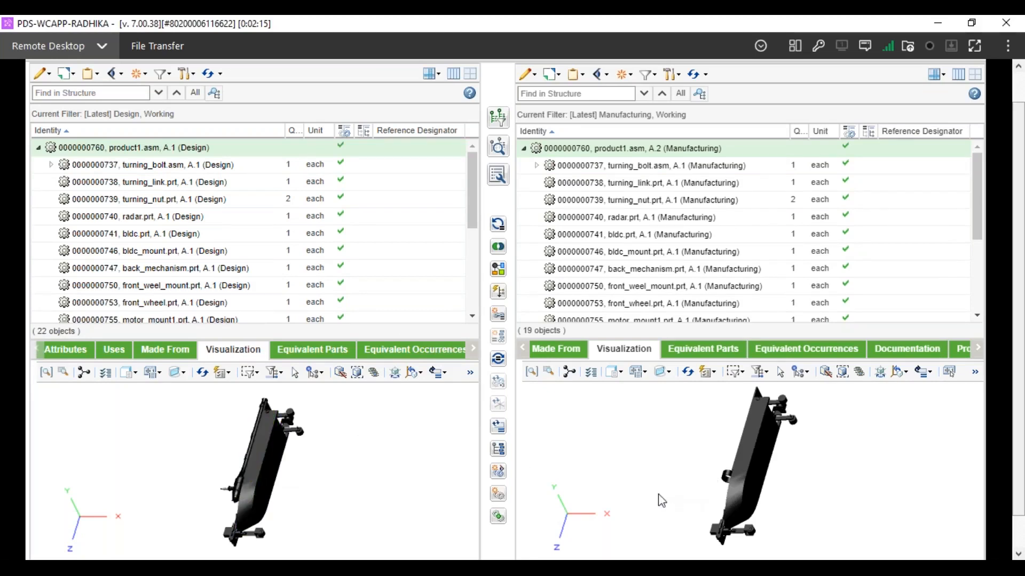
pyautogui.scroll(-1, 488, 528)
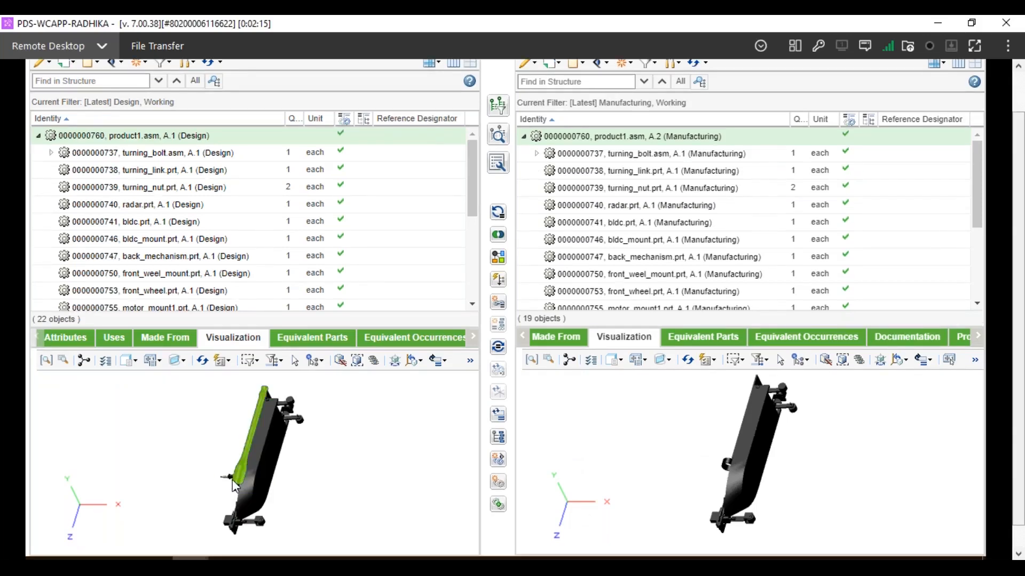
pyautogui.click(232, 479)
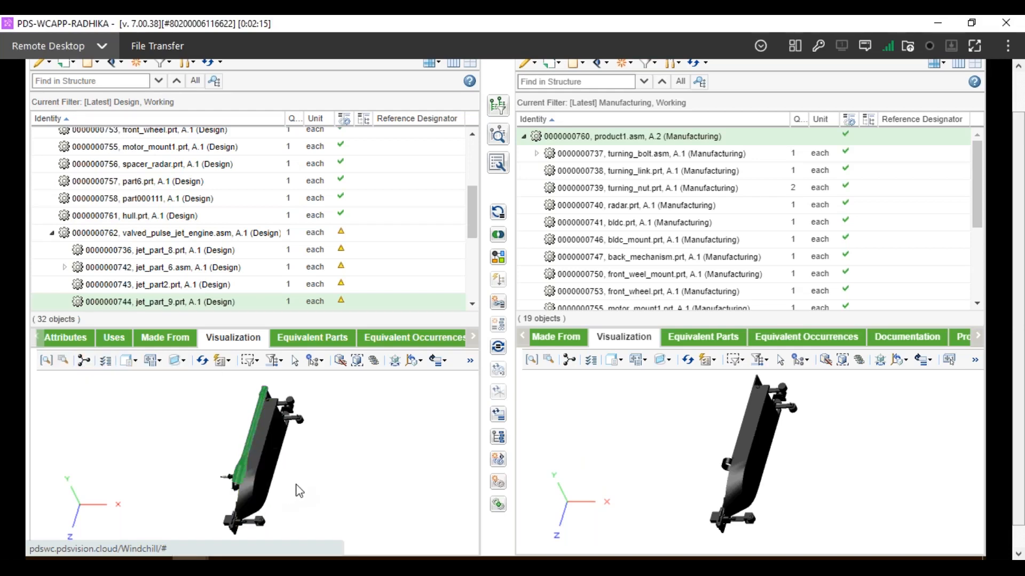
# View the design model in the Bottom and Front orientations, and return it to an isometric orientation.
pyautogui.click(131, 360)
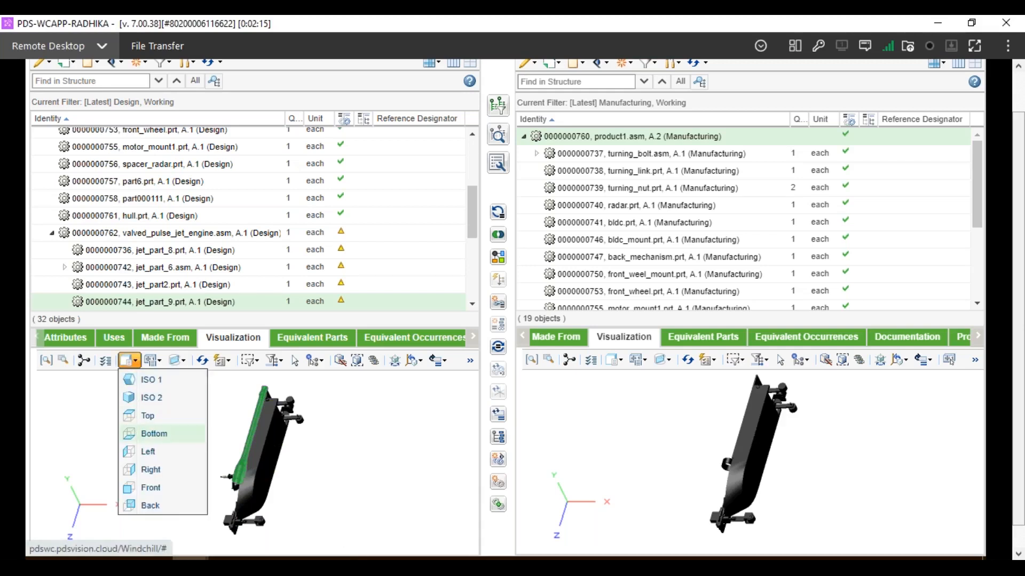
pyautogui.click(154, 434)
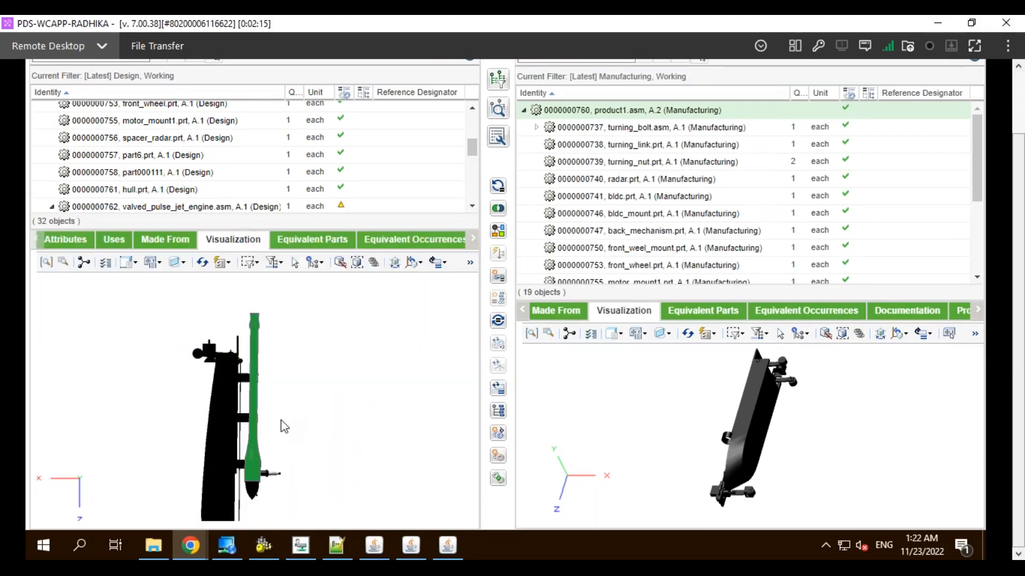
pyautogui.click(134, 262)
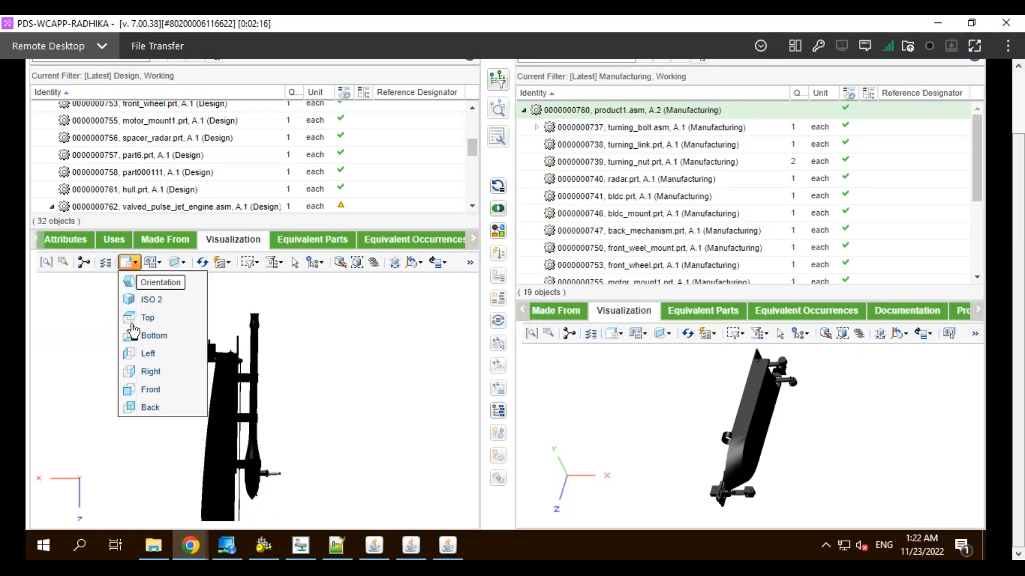
pyautogui.click(134, 391)
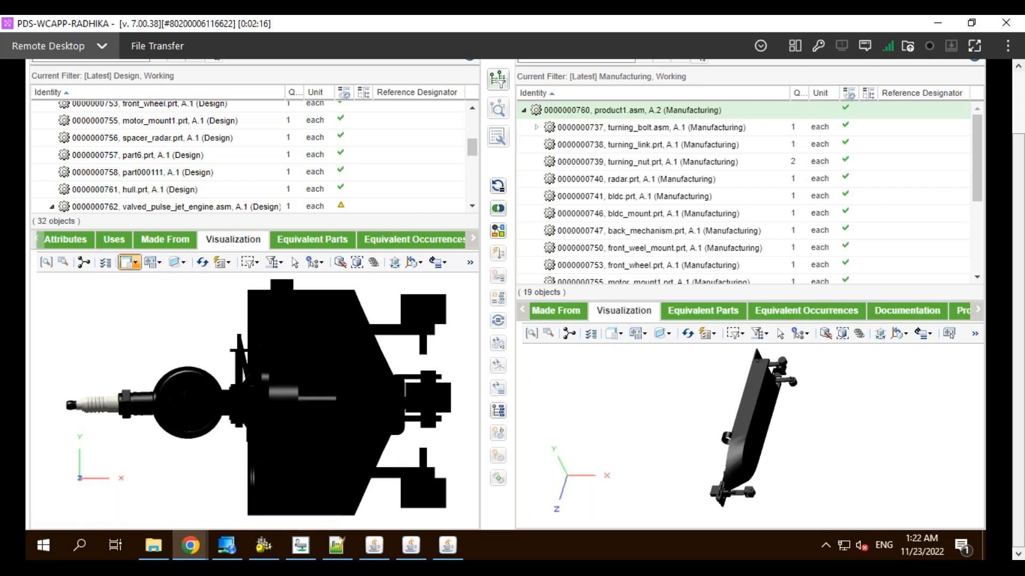
pyautogui.click(131, 263)
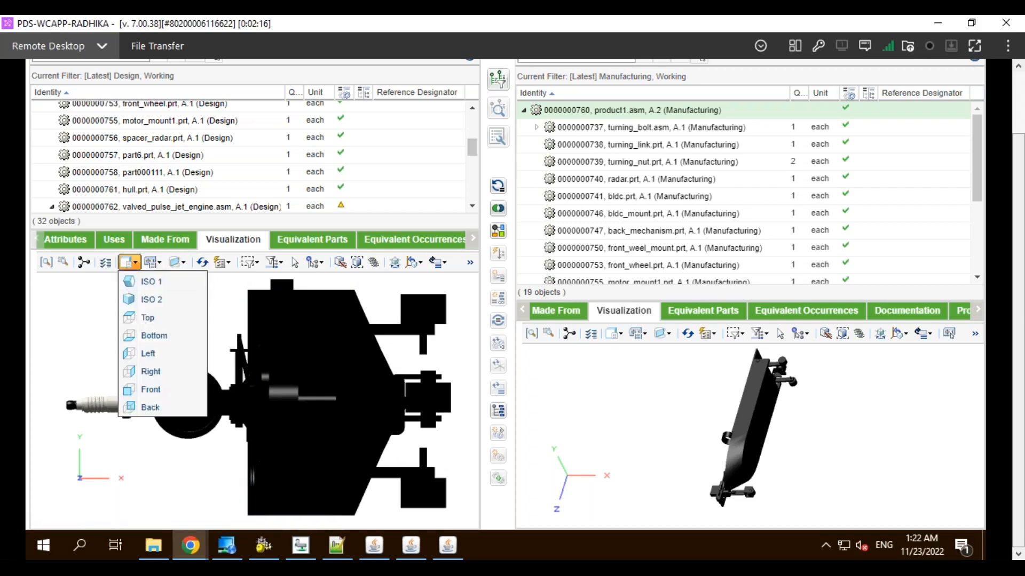
pyautogui.click(142, 373)
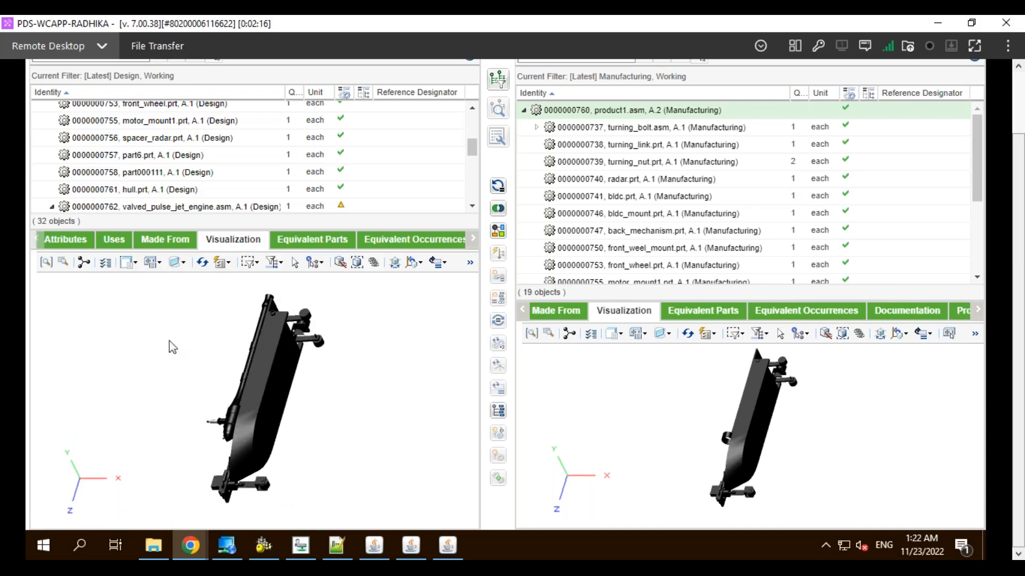
# Review the automatic selection options and select jet_part_3___4_merged.prt and hull.prt on the design model to locate them in the structure.
pyautogui.click(229, 264)
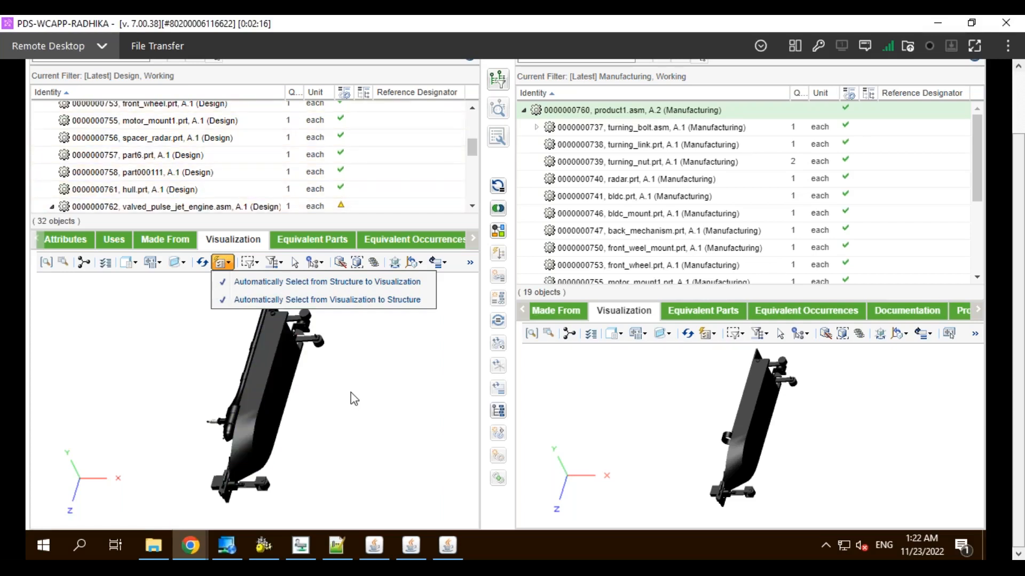
pyautogui.click(372, 406)
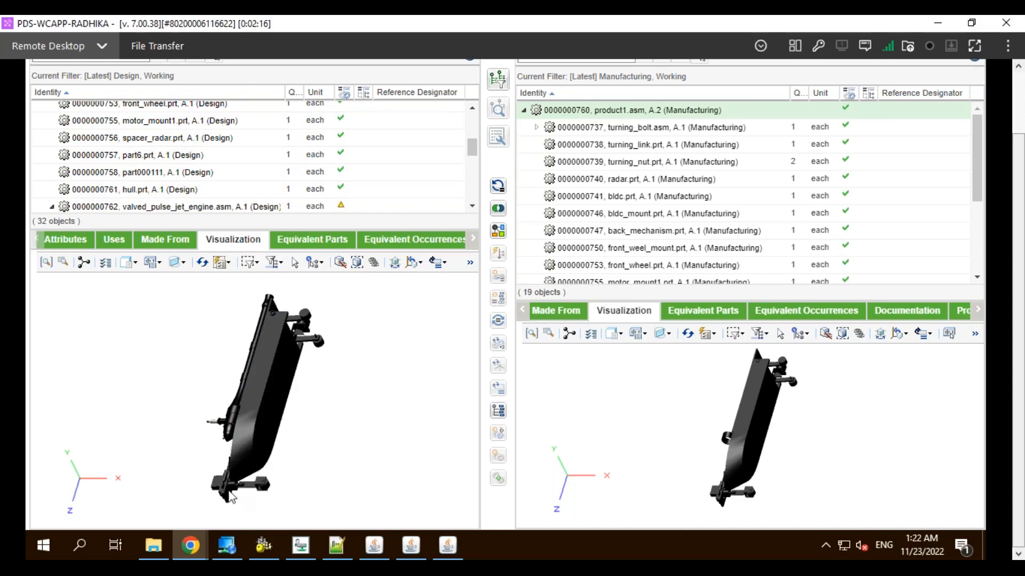
pyautogui.click(270, 385)
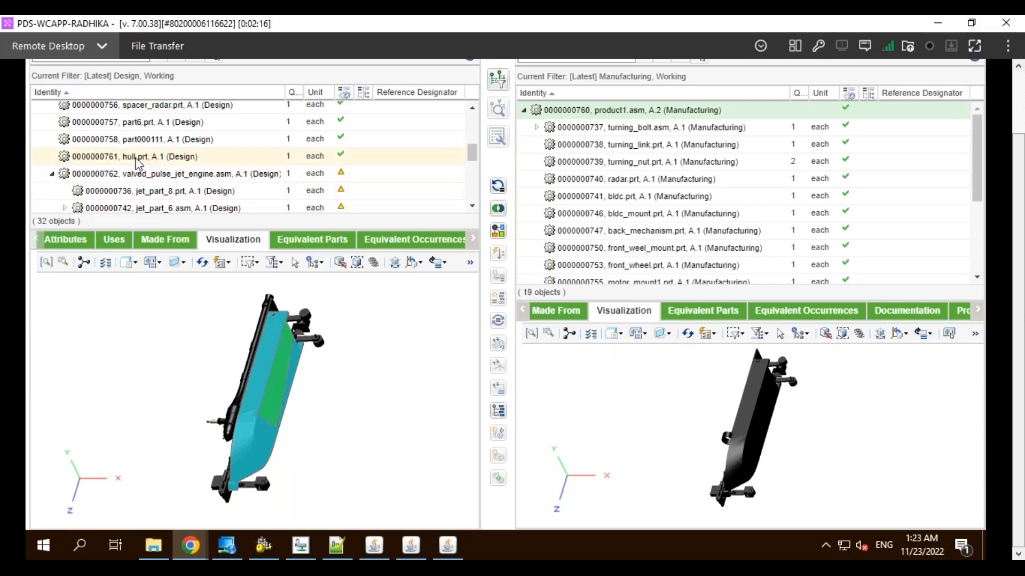
pyautogui.click(229, 430)
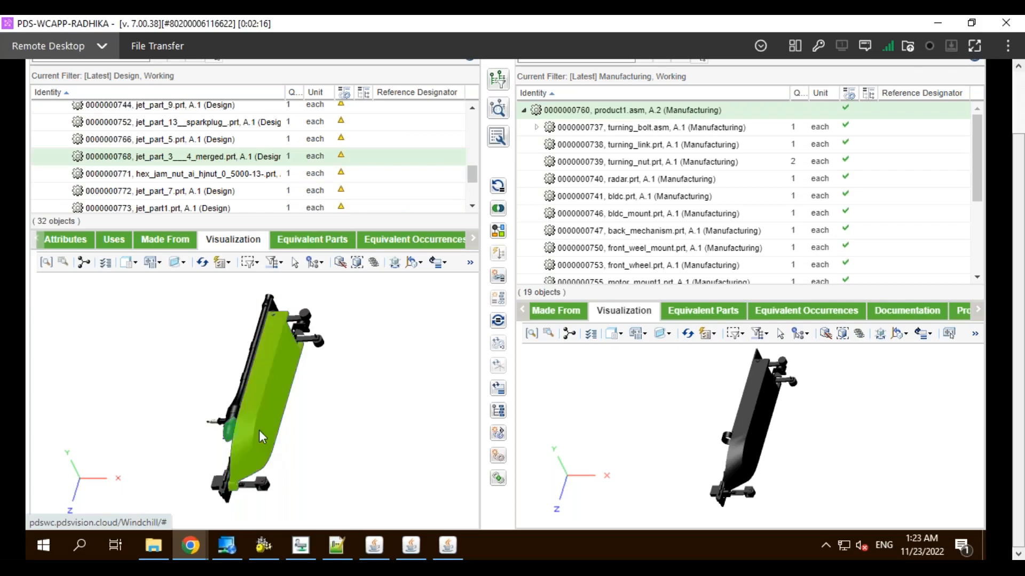
pyautogui.click(259, 431)
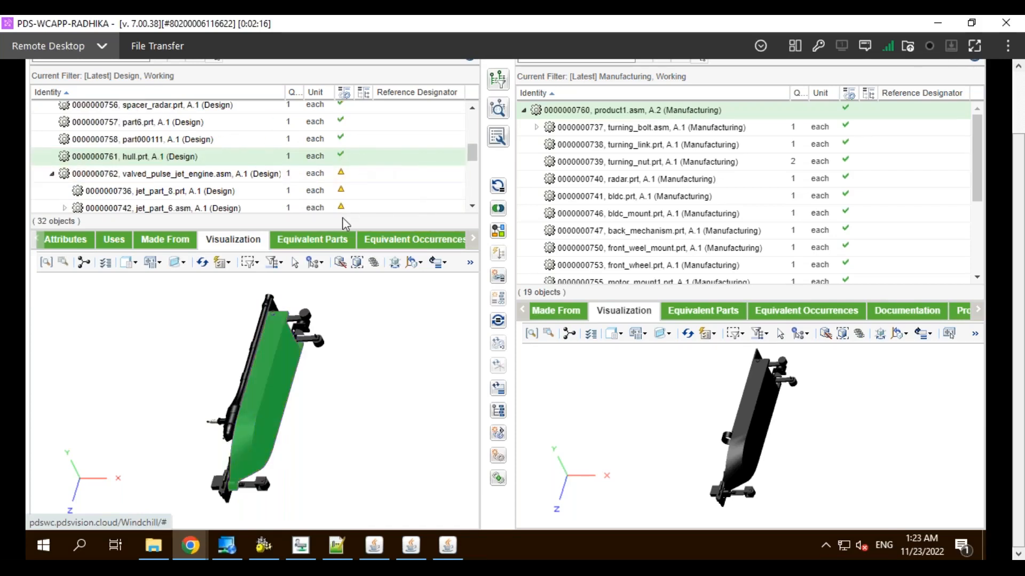
# Enlarge the design and manufacturing structure areas and select radar.prt in the design structure to highlight it on the model.
pyautogui.moveTo(337, 229); pyautogui.dragTo(344, 313)
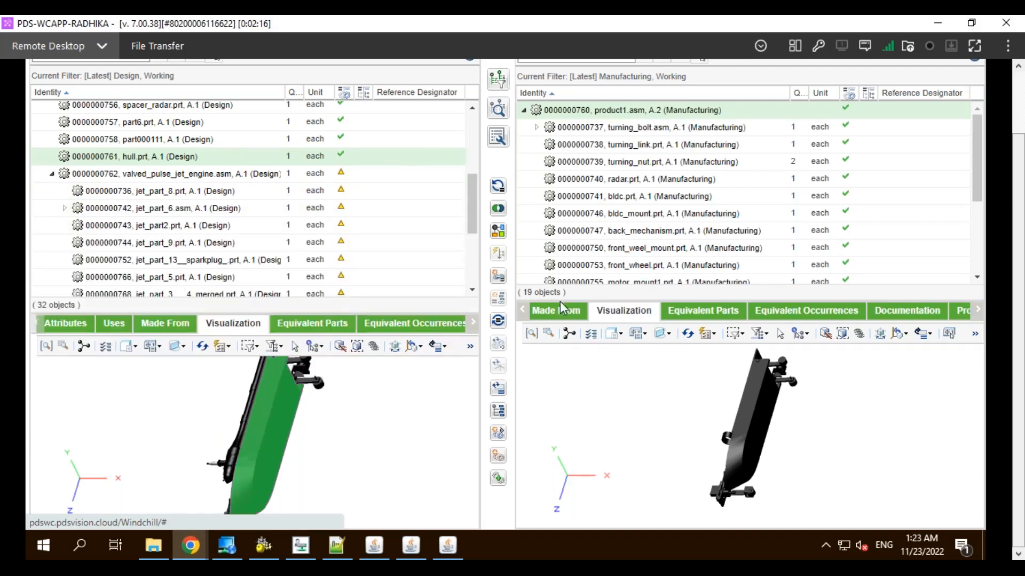
pyautogui.moveTo(559, 301); pyautogui.dragTo(560, 316)
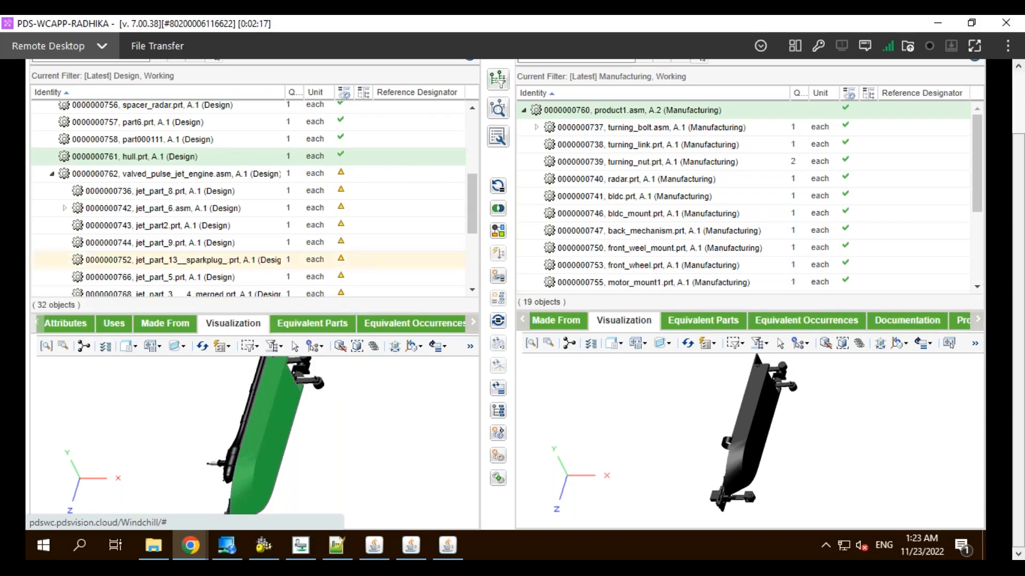
pyautogui.scroll(4, 179, 181)
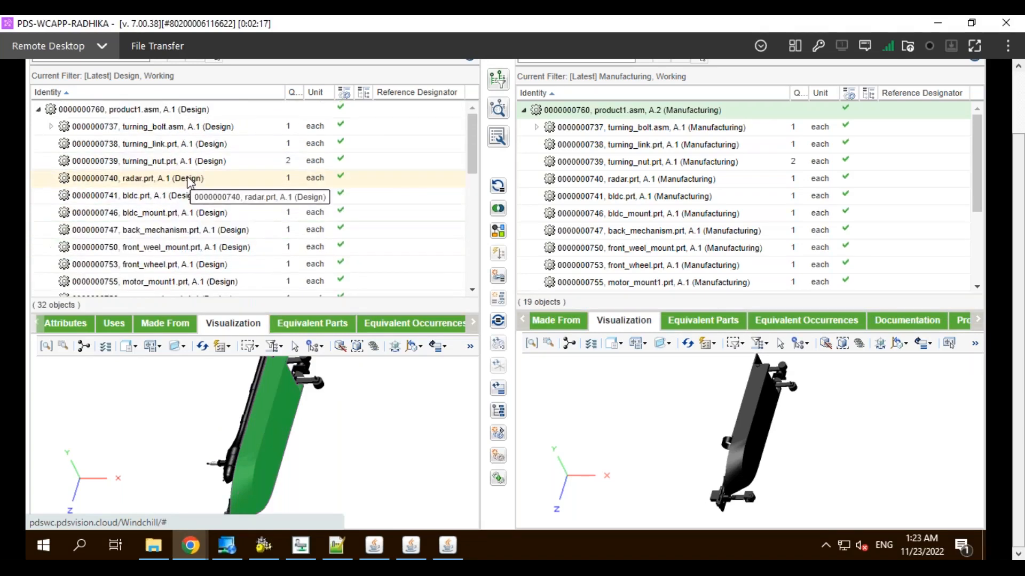
pyautogui.click(148, 182)
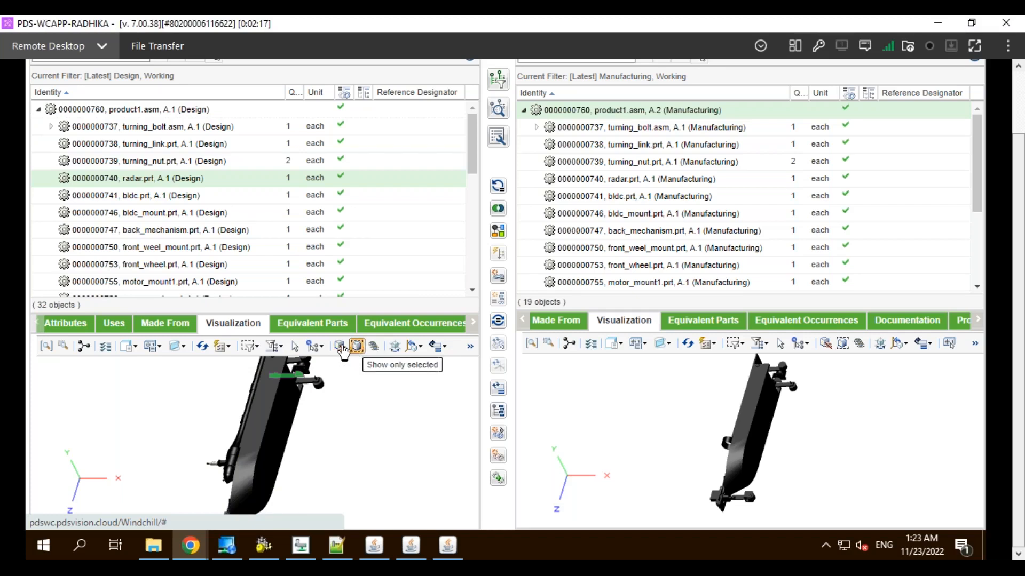
# Select back_wheels.prt on the design model, hide it, and restore all hidden parts.
pyautogui.click(283, 382)
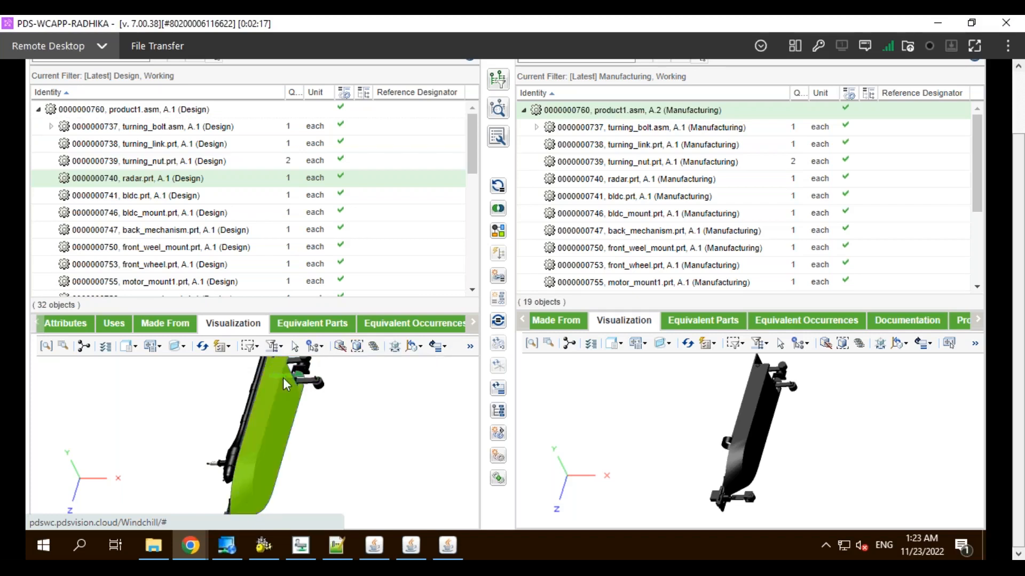
pyautogui.click(296, 377)
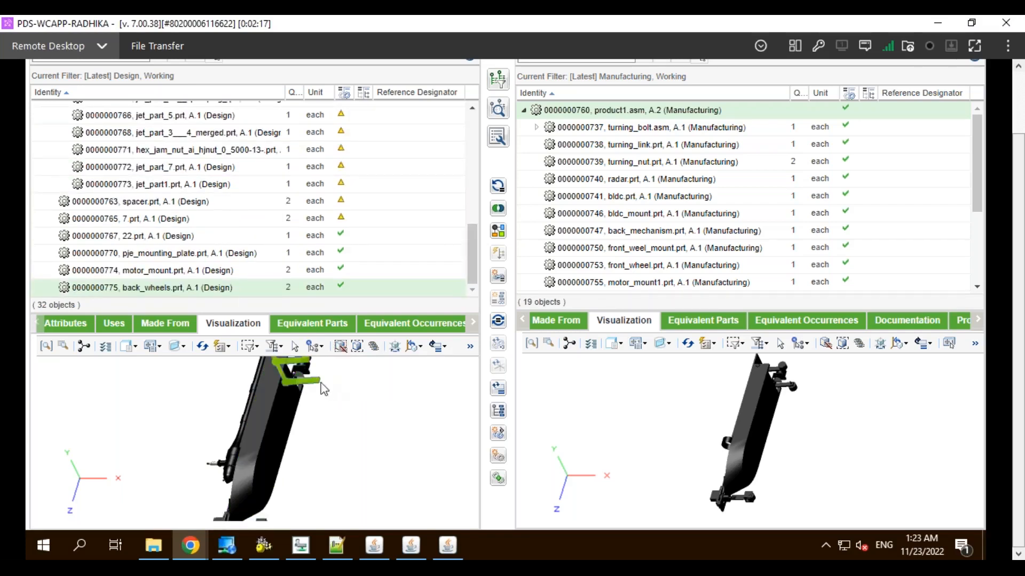
pyautogui.click(329, 402)
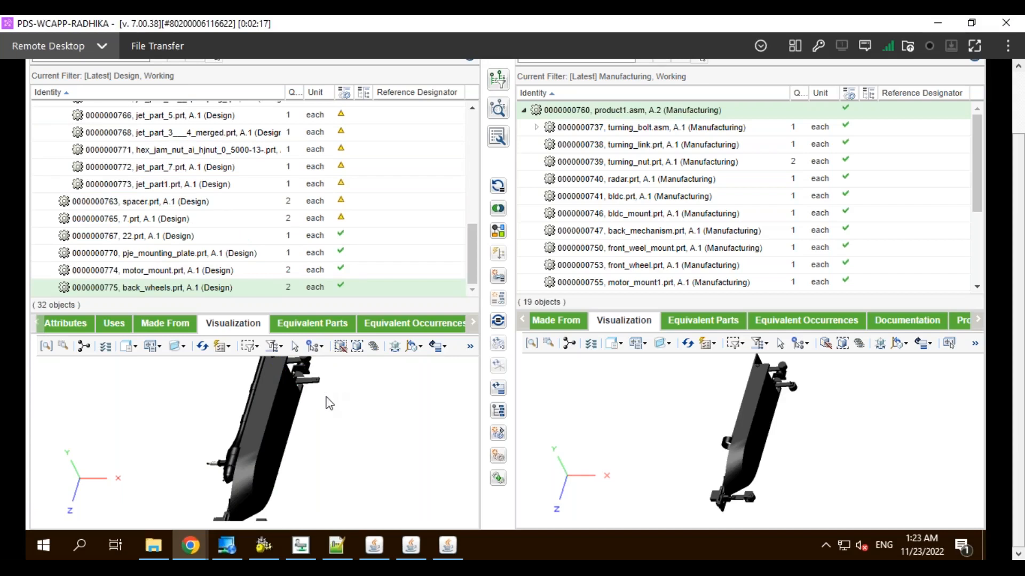
pyautogui.click(374, 350)
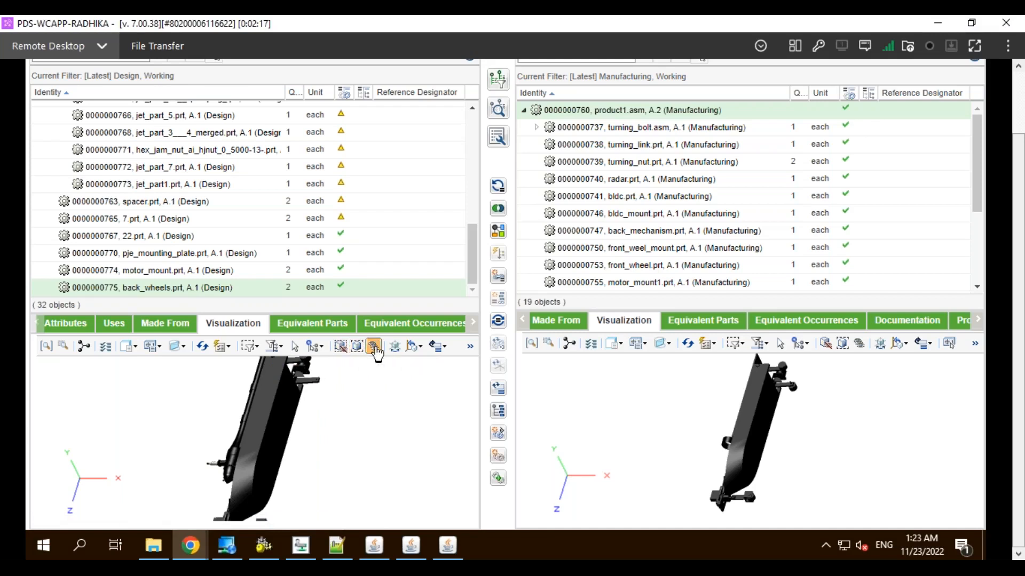
pyautogui.click(341, 436)
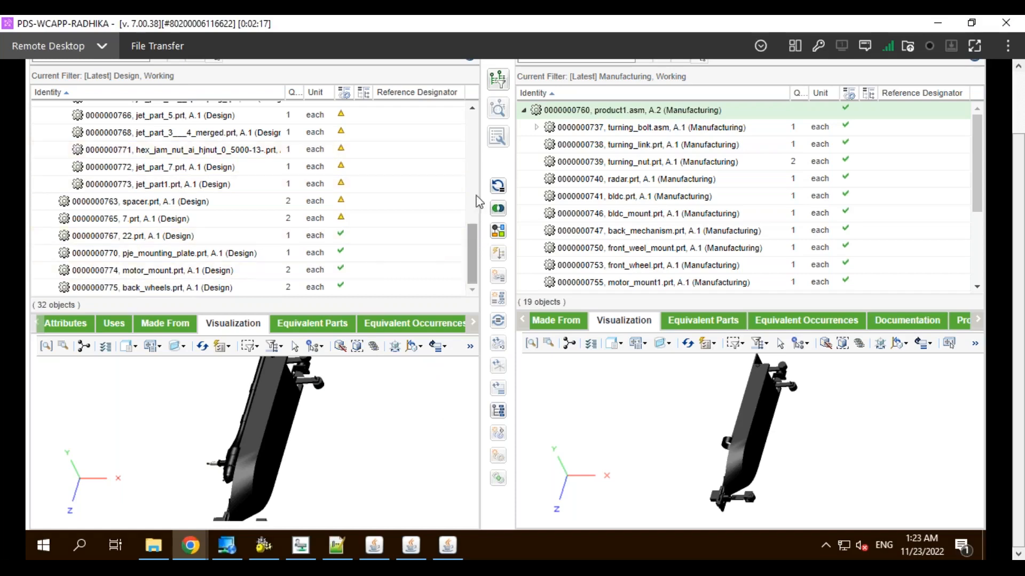
# Start a new downstream branch for product1.asm in the design structure, review the BOM type and alternate BOM options, and cancel it.
pyautogui.scroll(5, 476, 109)
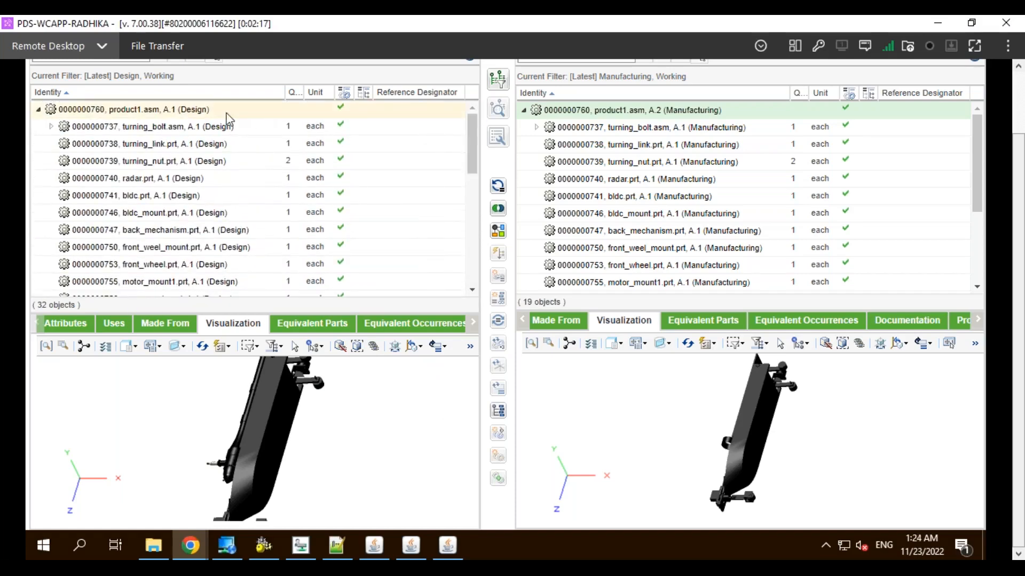
pyautogui.click(225, 114)
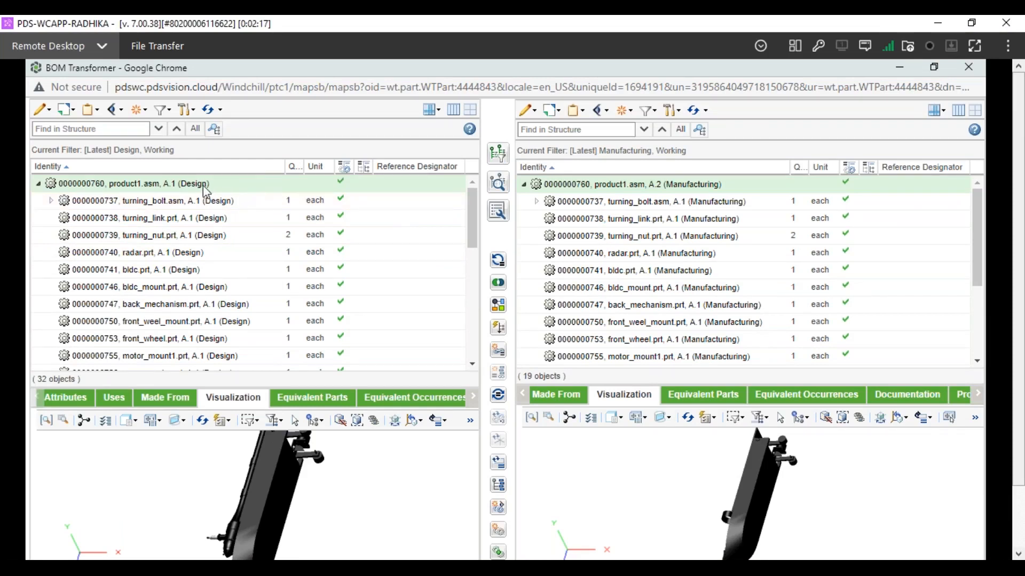
pyautogui.rightClick(285, 189)
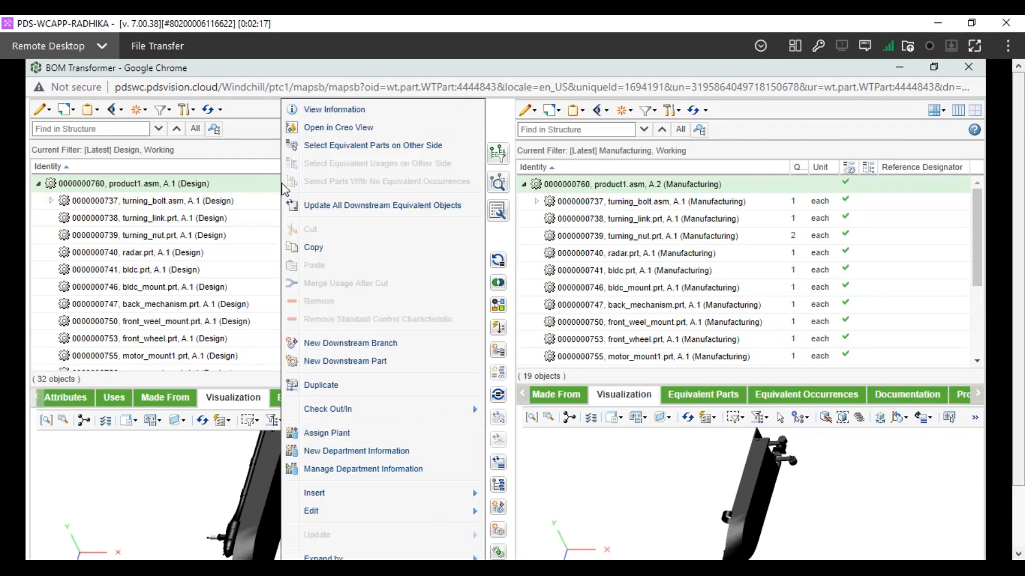
pyautogui.click(354, 346)
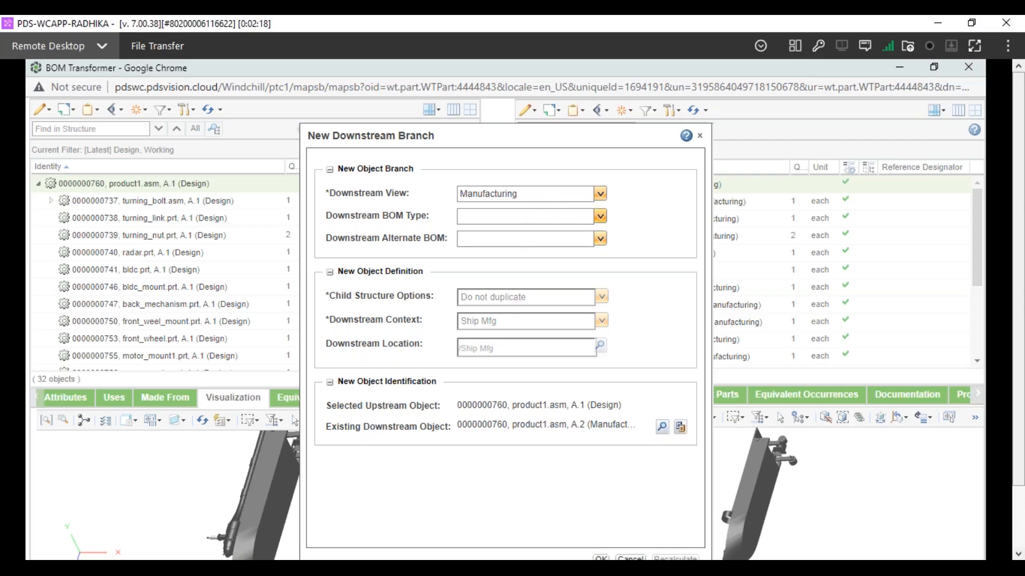
pyautogui.click(600, 216)
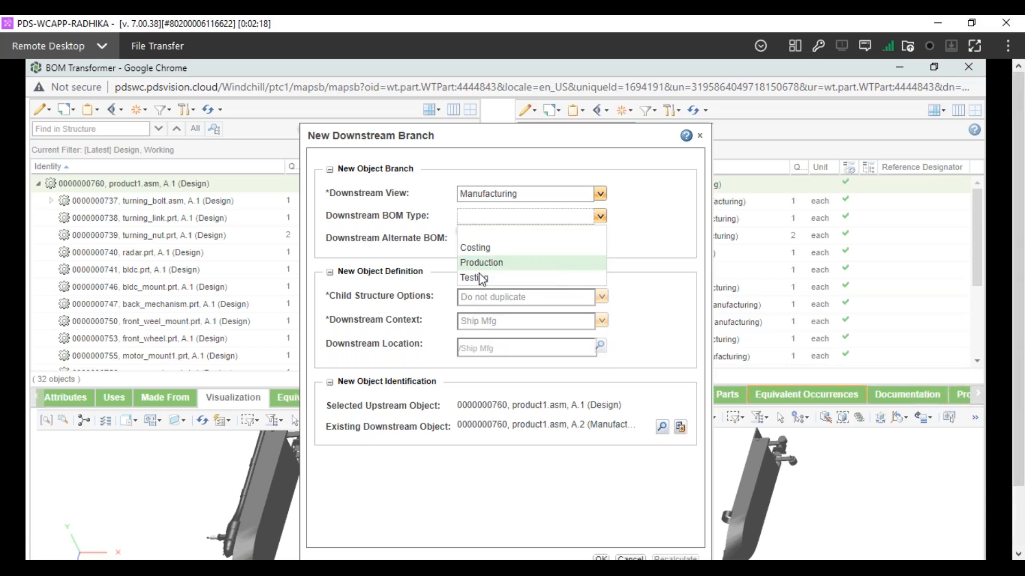
pyautogui.click(662, 243)
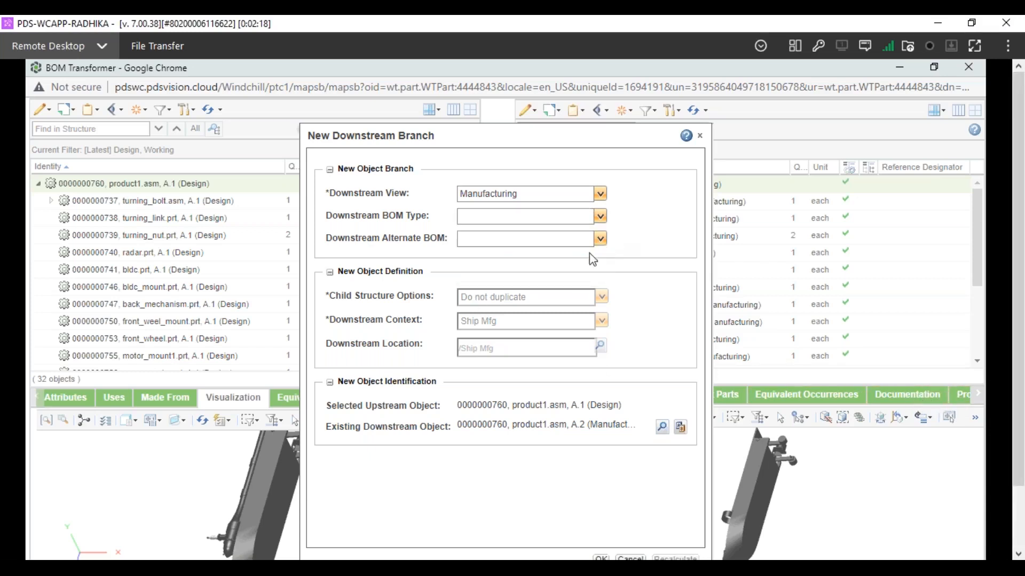
pyautogui.click(600, 239)
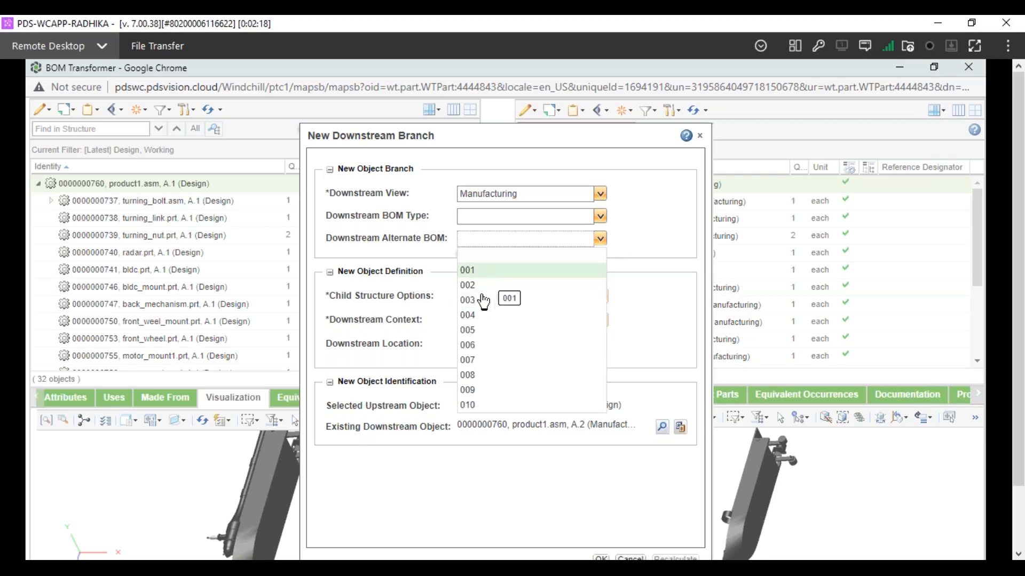
pyautogui.click(599, 216)
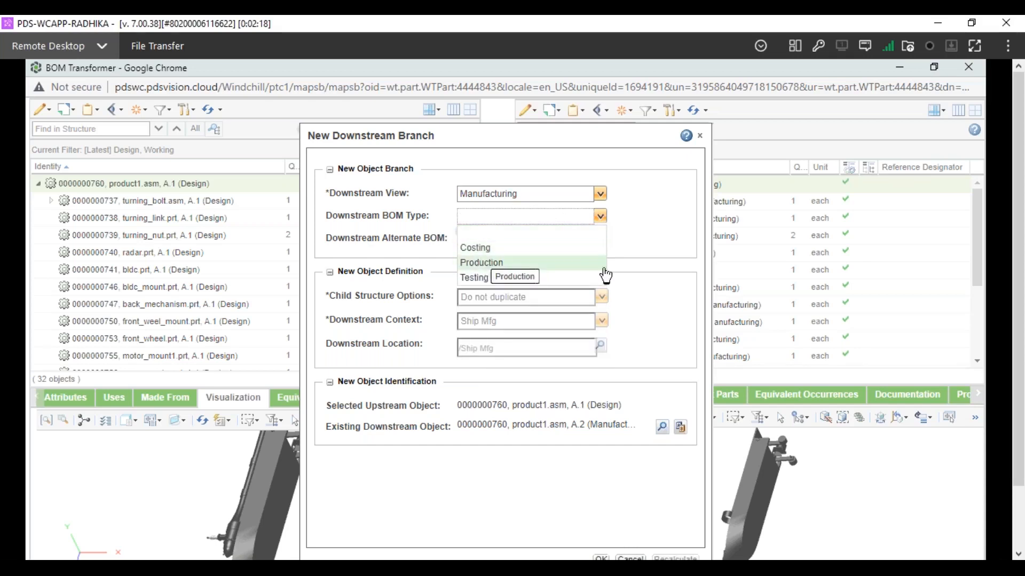
pyautogui.click(434, 249)
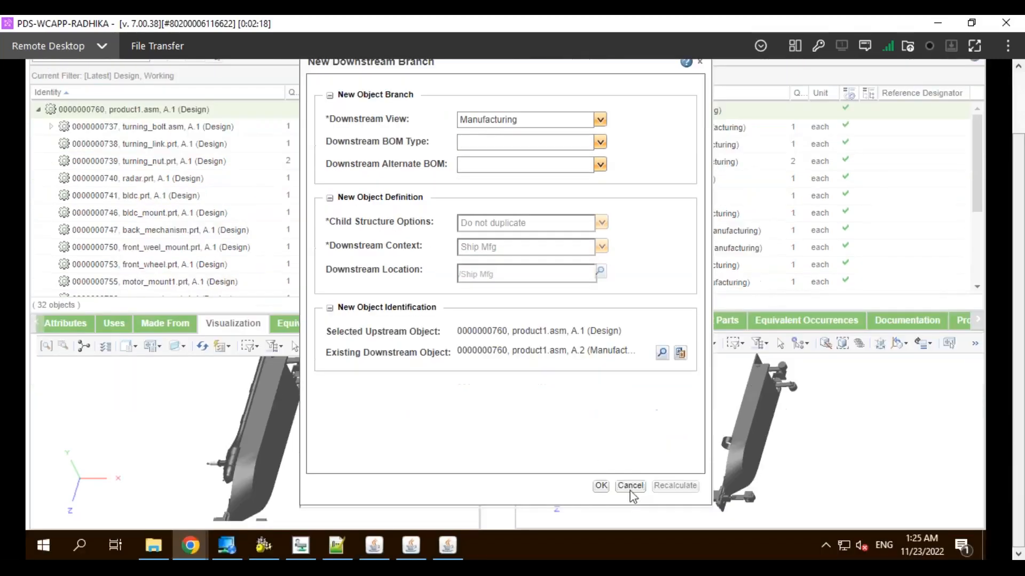
pyautogui.click(630, 489)
pyautogui.click(630, 486)
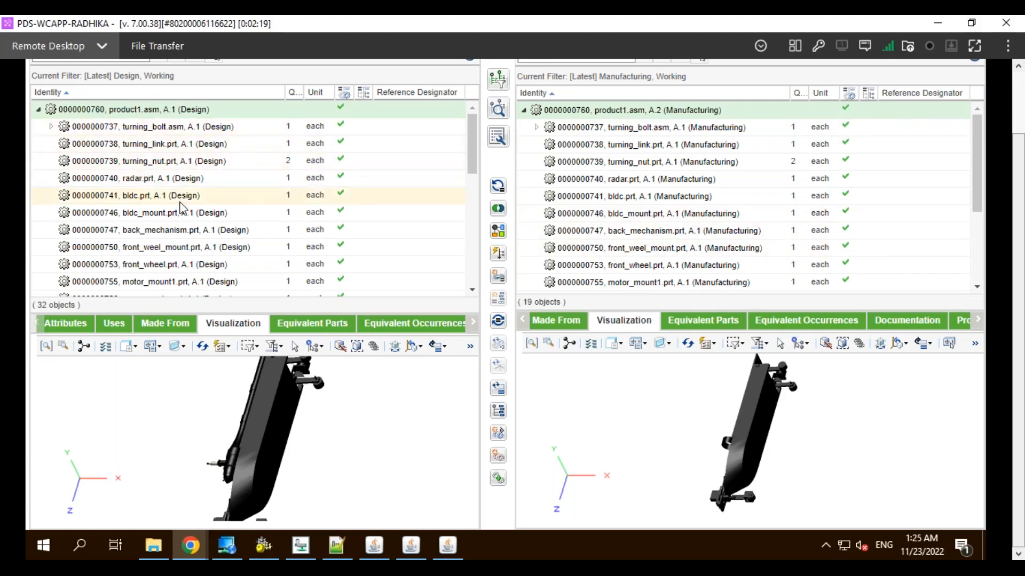
# Select valved_pulse_jet_engine.asm in the design structure and check its equivalence status.
pyautogui.scroll(-3, 179, 200)
pyautogui.scroll(-3, 179, 200)
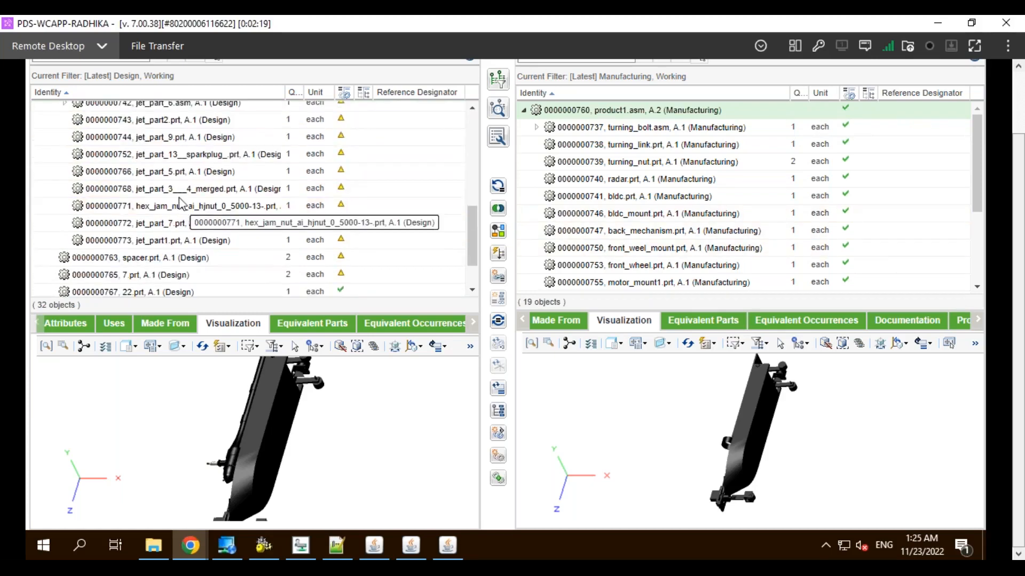
pyautogui.scroll(3, 179, 200)
pyautogui.click(336, 216)
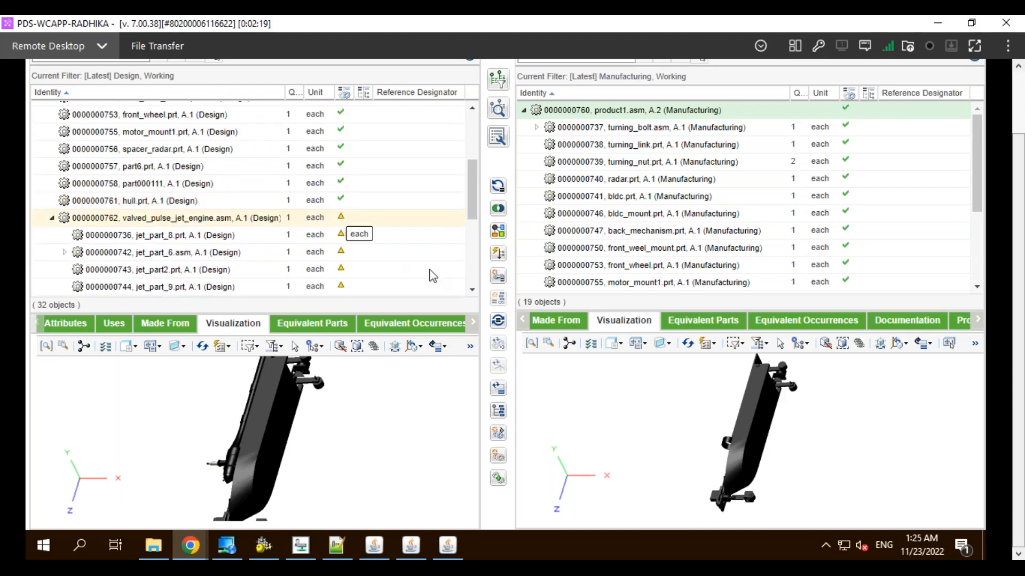
pyautogui.moveTo(472, 199); pyautogui.dragTo(474, 218)
pyautogui.moveTo(342, 185)
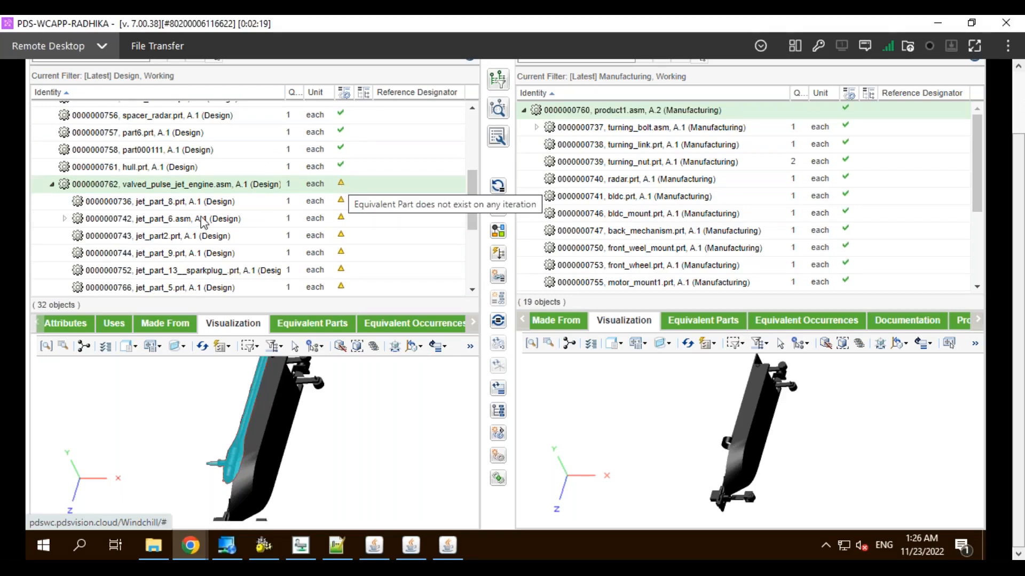
# Copy valved_pulse_jet_engine.asm from the design structure.
pyautogui.scroll(4, 197, 213)
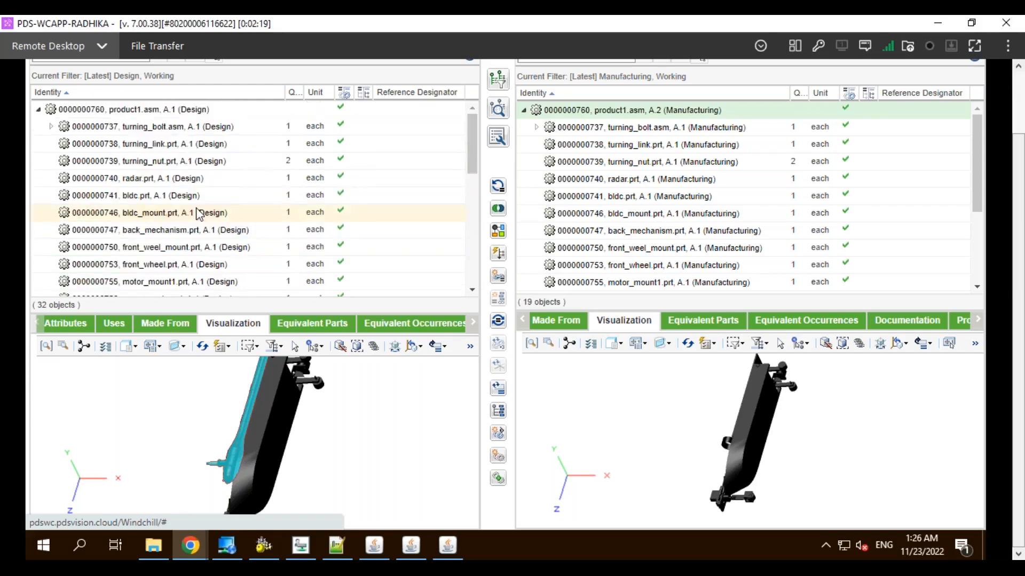
pyautogui.scroll(-5, 194, 224)
pyautogui.scroll(4, 191, 241)
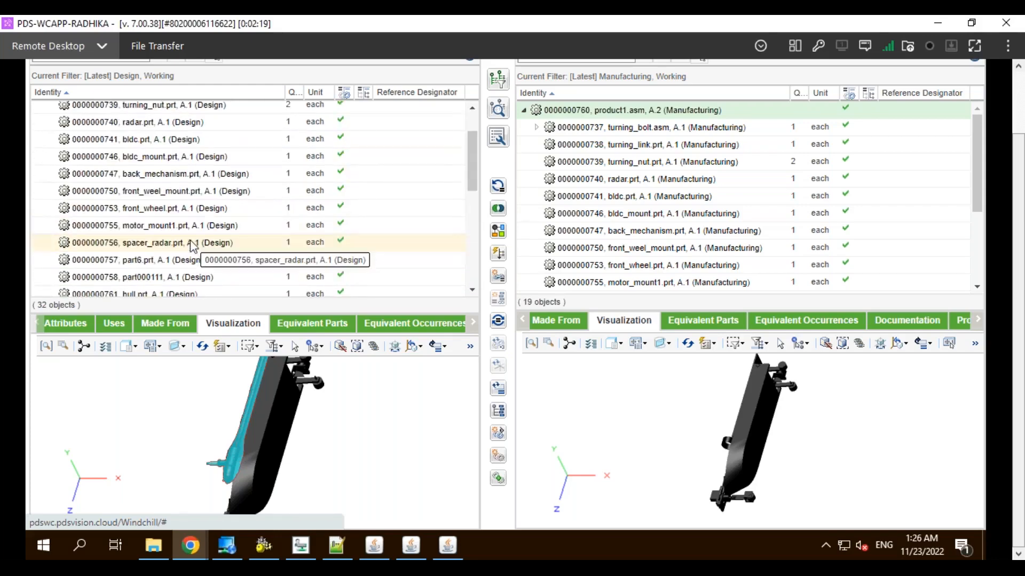
pyautogui.scroll(2, 191, 241)
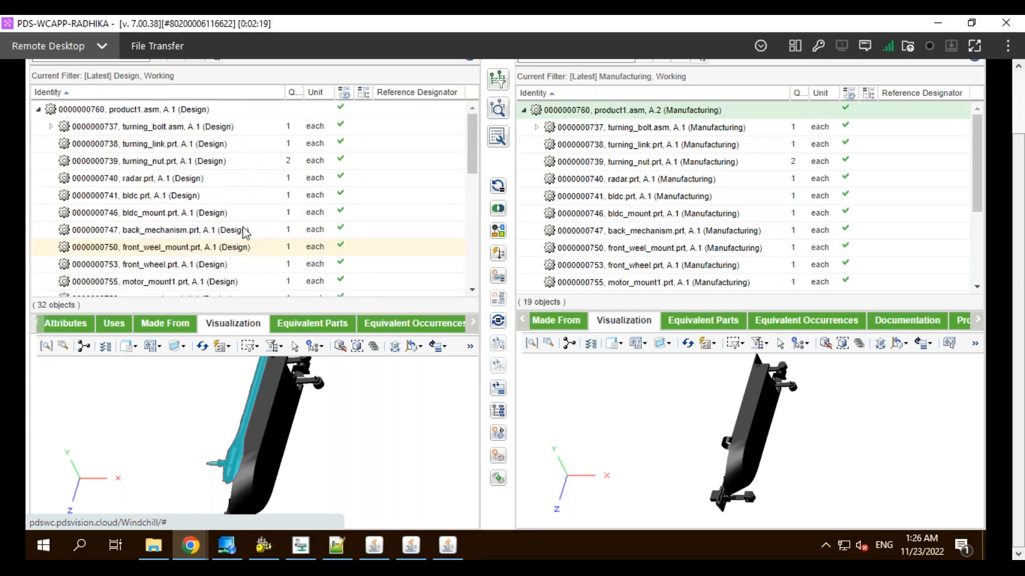
pyautogui.scroll(-1, 243, 228)
pyautogui.moveTo(469, 181); pyautogui.dragTo(469, 201)
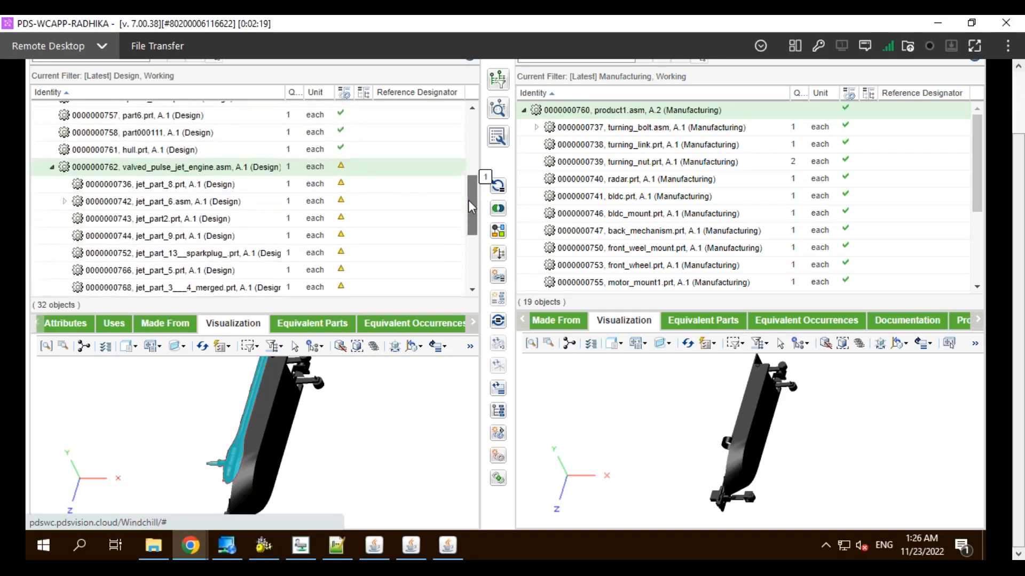
pyautogui.rightClick(204, 150)
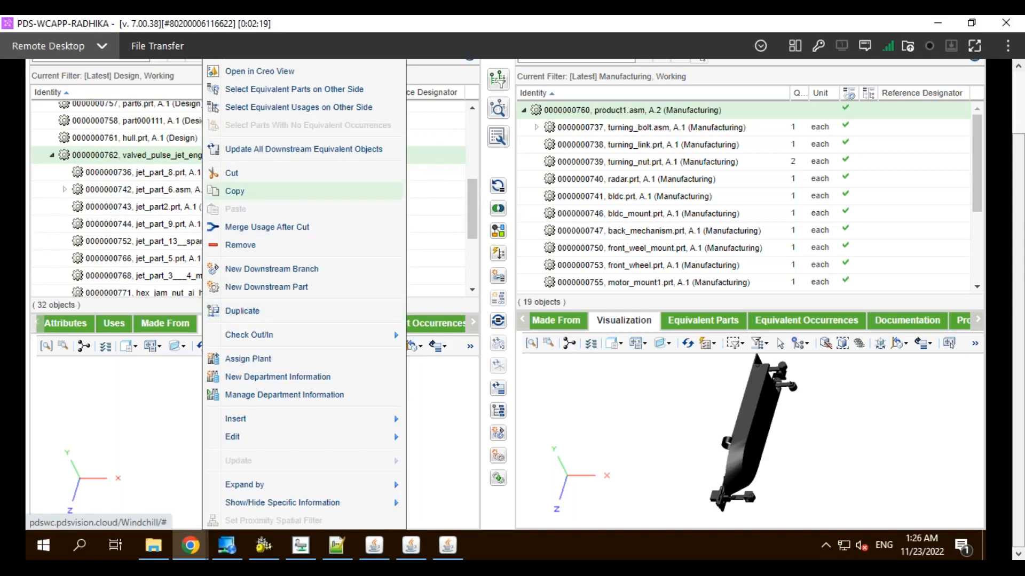
pyautogui.click(234, 191)
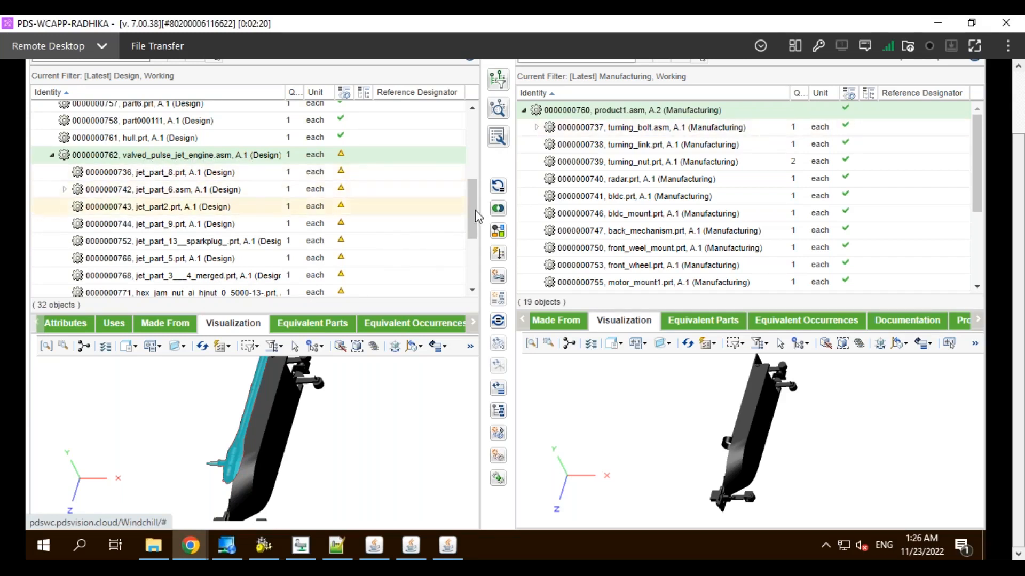
pyautogui.scroll(4, 476, 157)
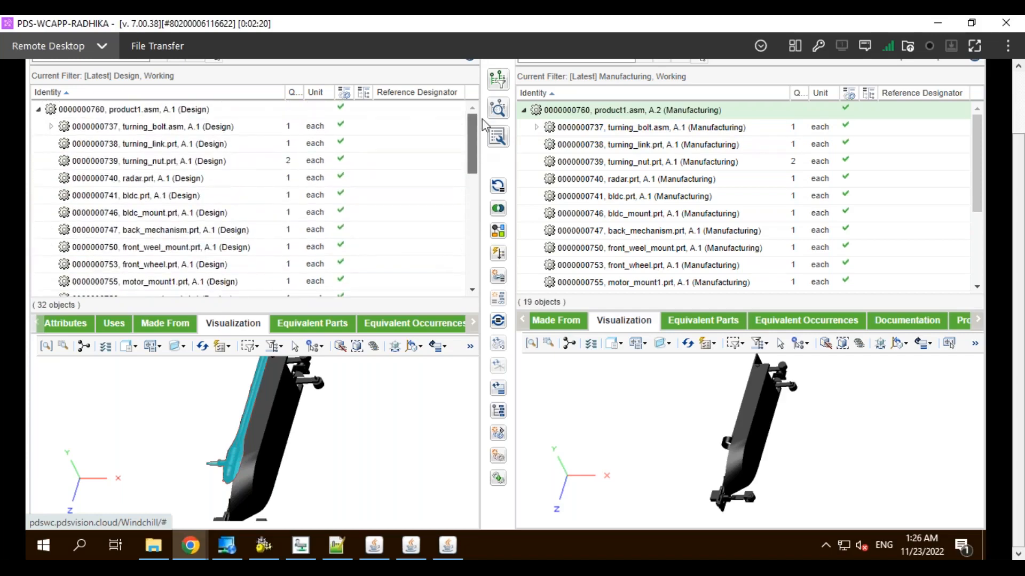
pyautogui.moveTo(476, 173); pyautogui.dragTo(475, 204)
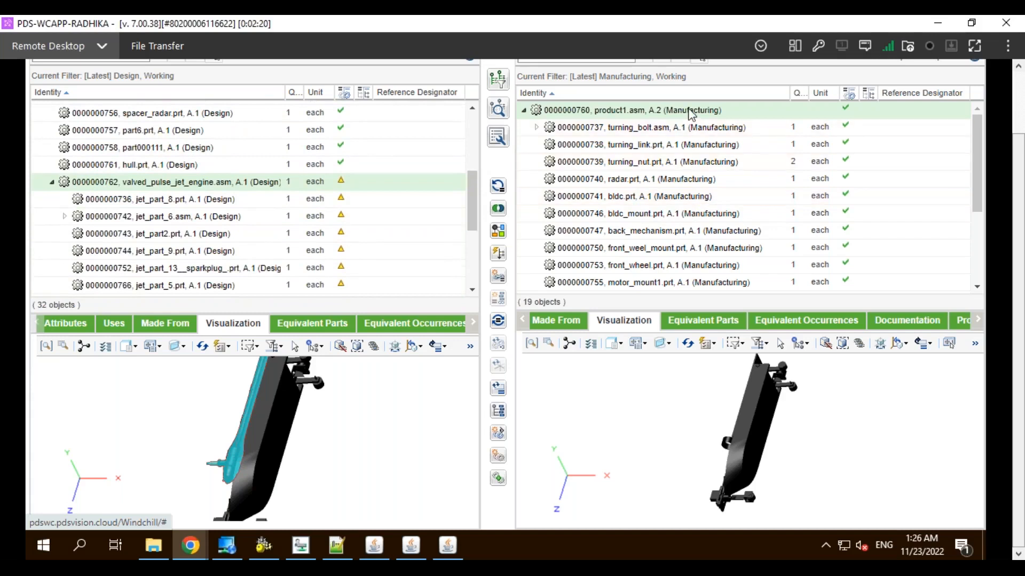
# Start pasting the copied engine assembly as a new branch under product1.asm in the manufacturing structure, with Manufacturing as the downstream view.
pyautogui.click(707, 130)
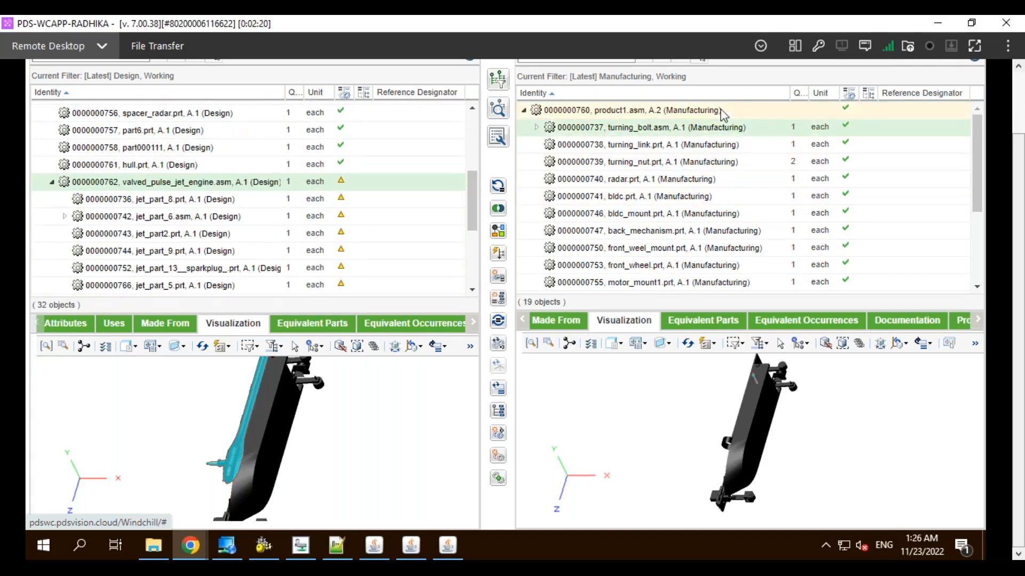
pyautogui.click(721, 110)
pyautogui.rightClick(721, 112)
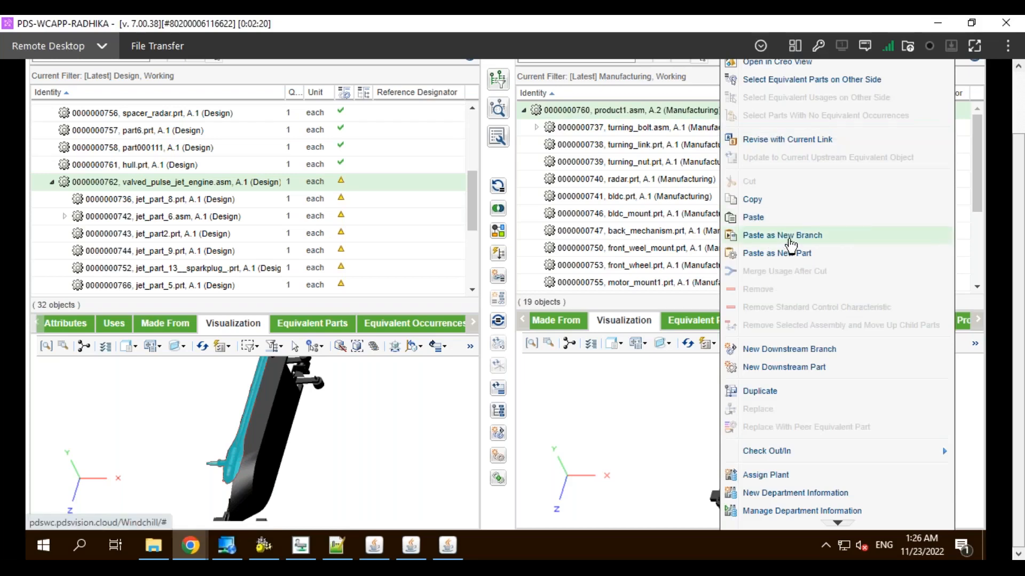
pyautogui.click(789, 235)
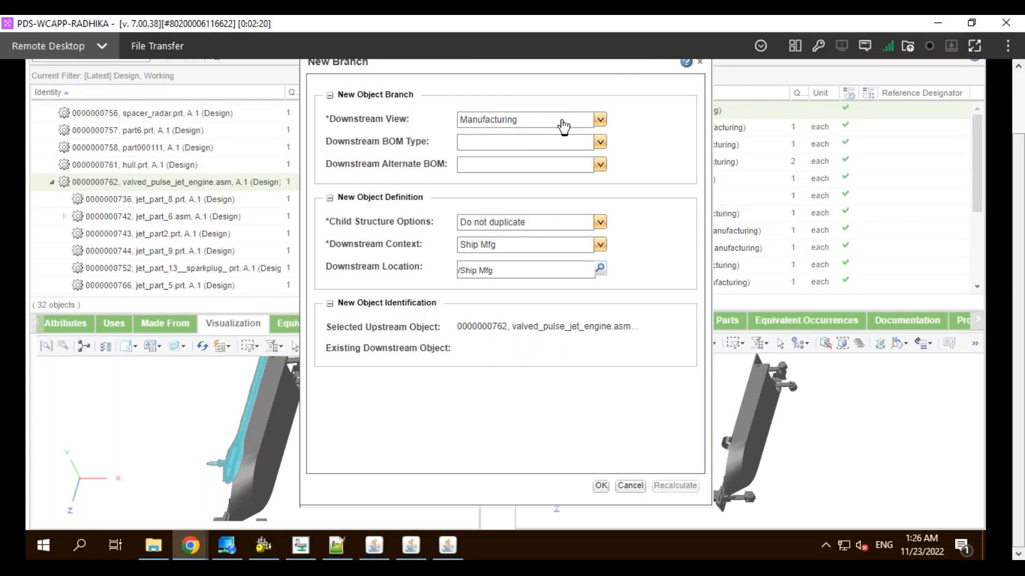
pyautogui.scroll(3, 563, 126)
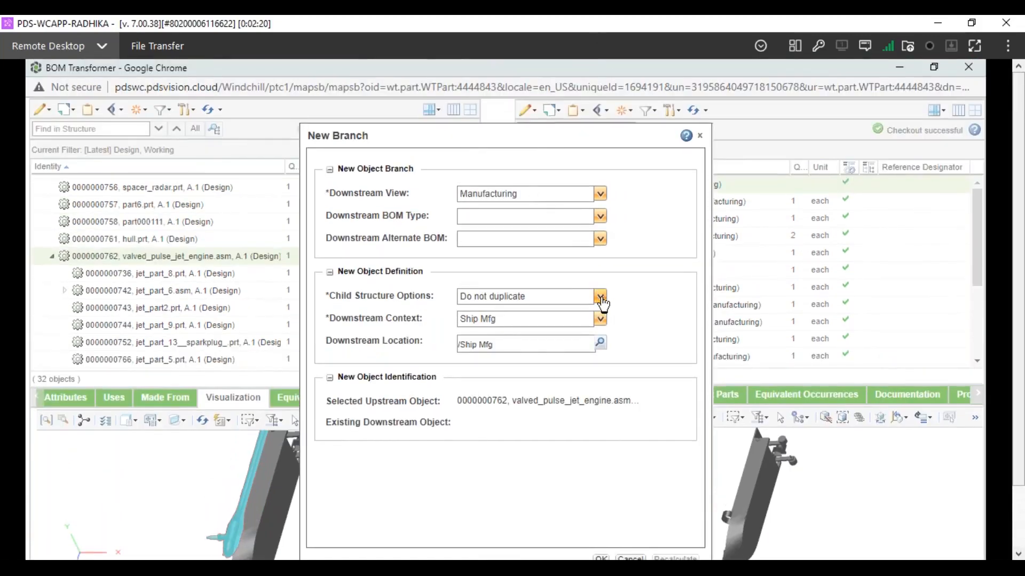
pyautogui.click(600, 297)
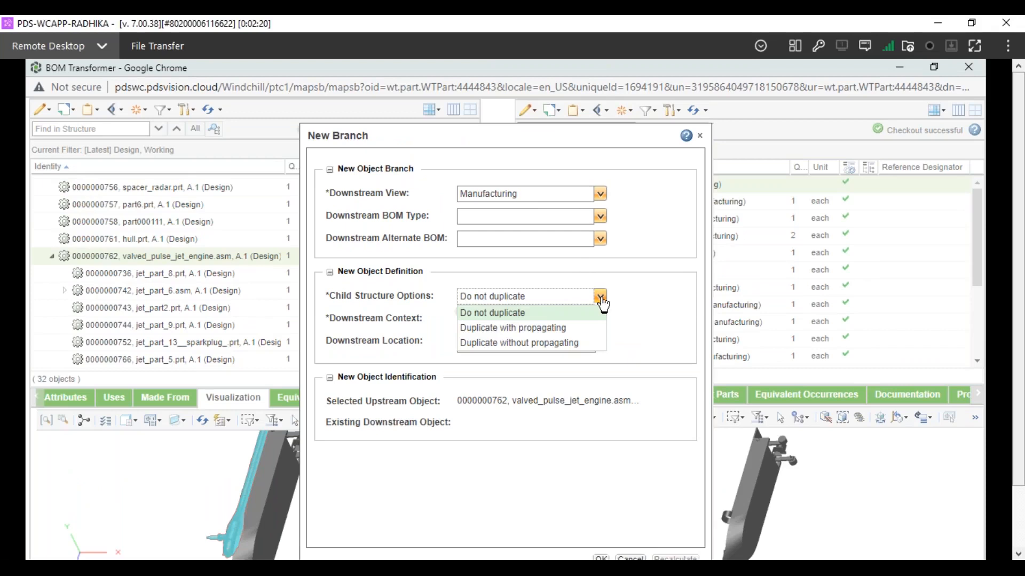
pyautogui.click(599, 194)
pyautogui.click(600, 193)
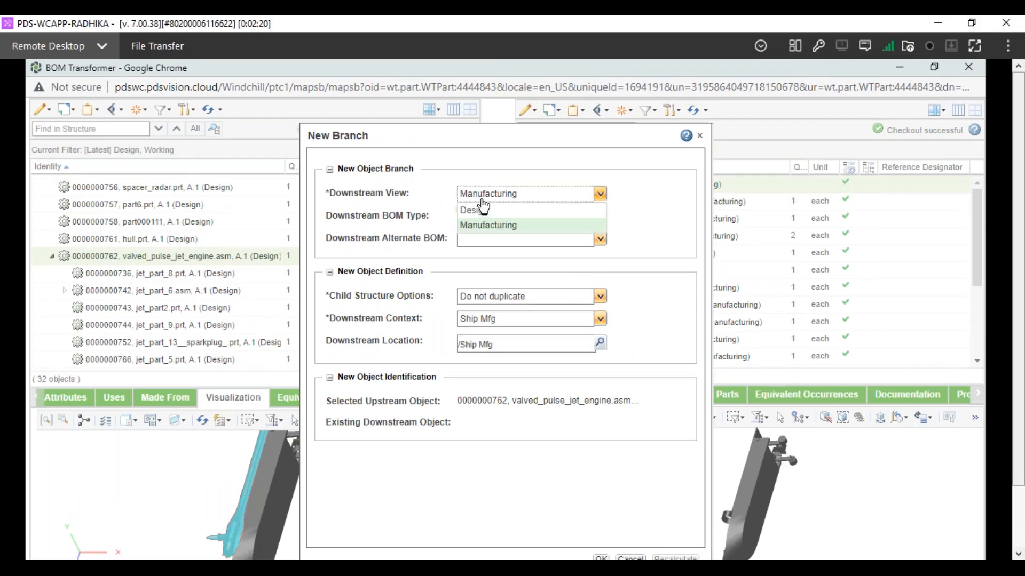
pyautogui.click(488, 225)
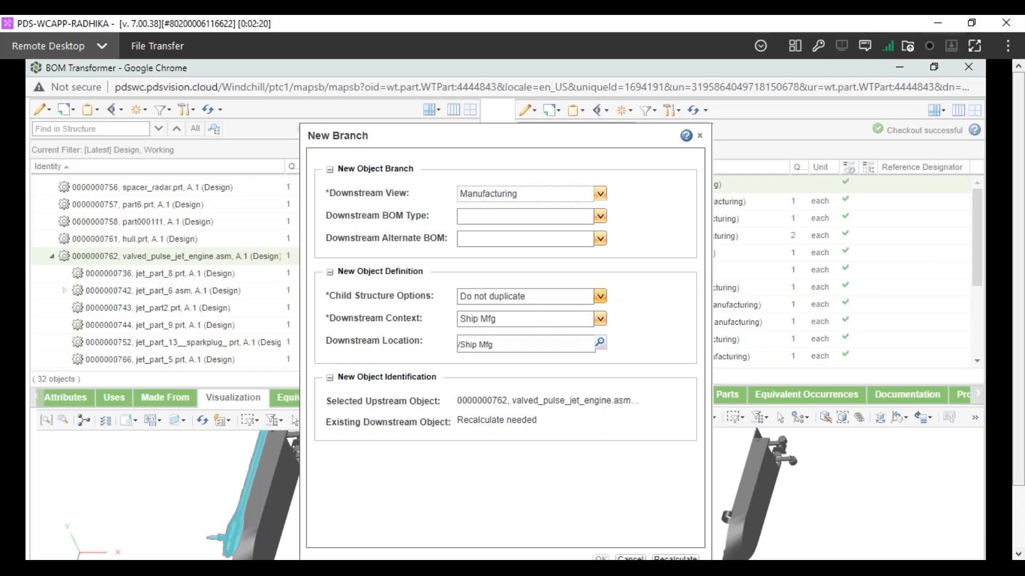
# Review the new branch's child structure options and set them to Duplicate with propagating.
pyautogui.click(599, 296)
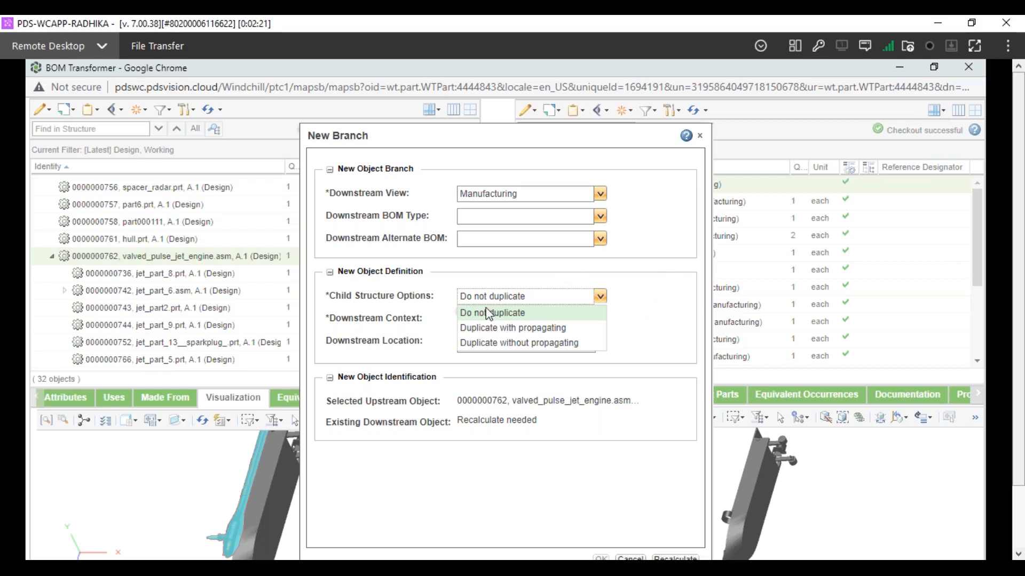
pyautogui.click(600, 296)
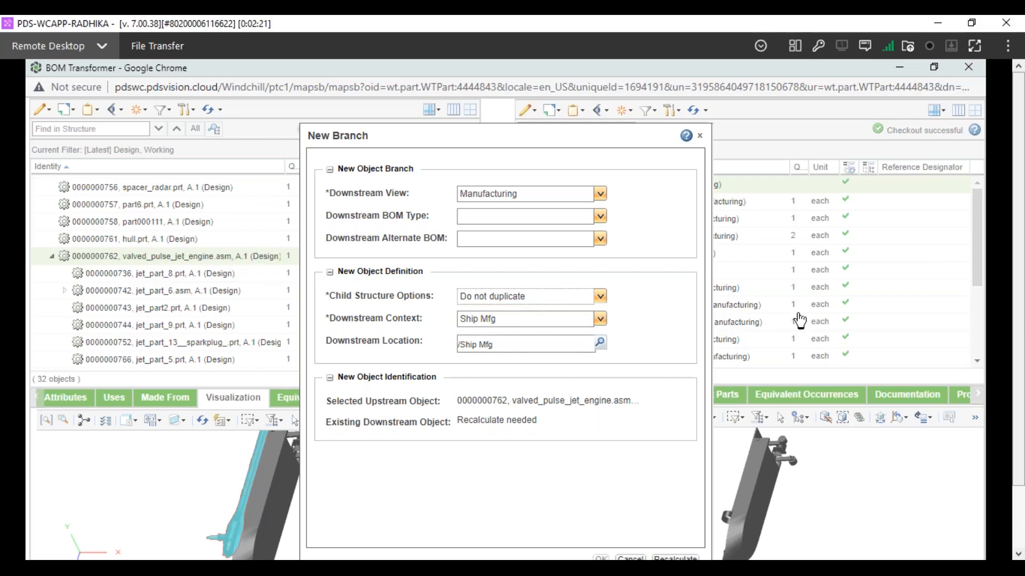
pyautogui.click(600, 297)
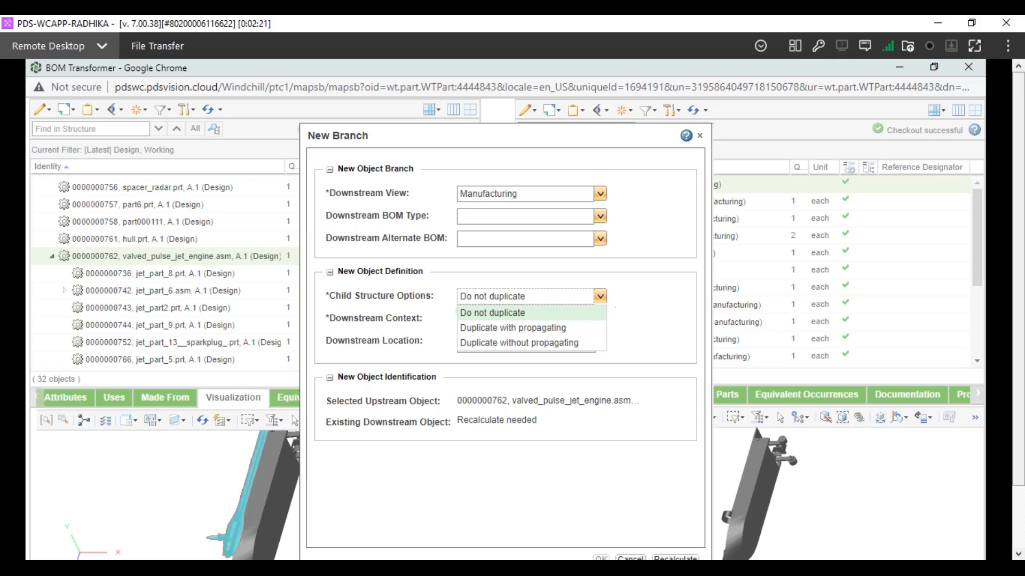
pyautogui.click(531, 329)
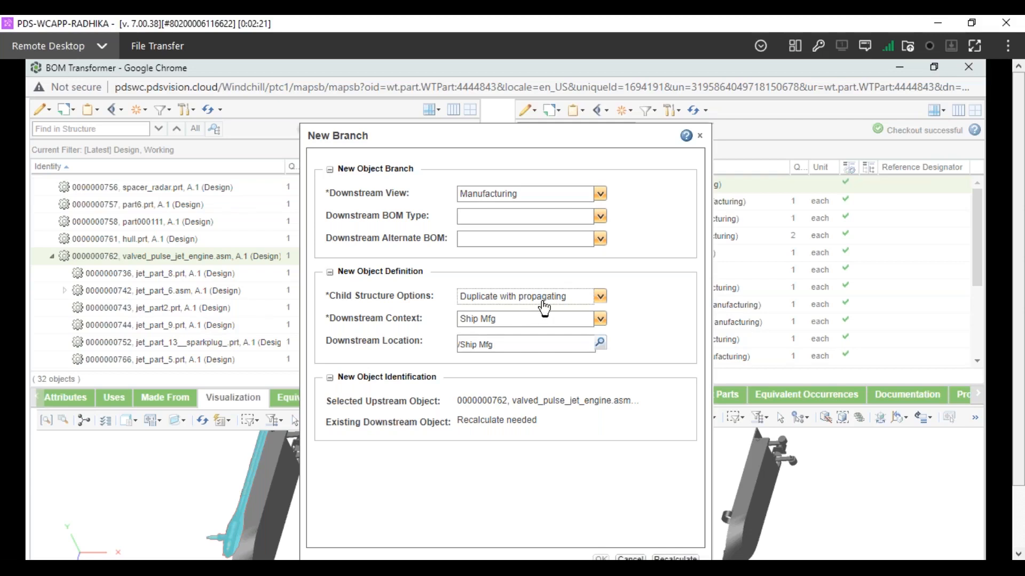
pyautogui.click(600, 297)
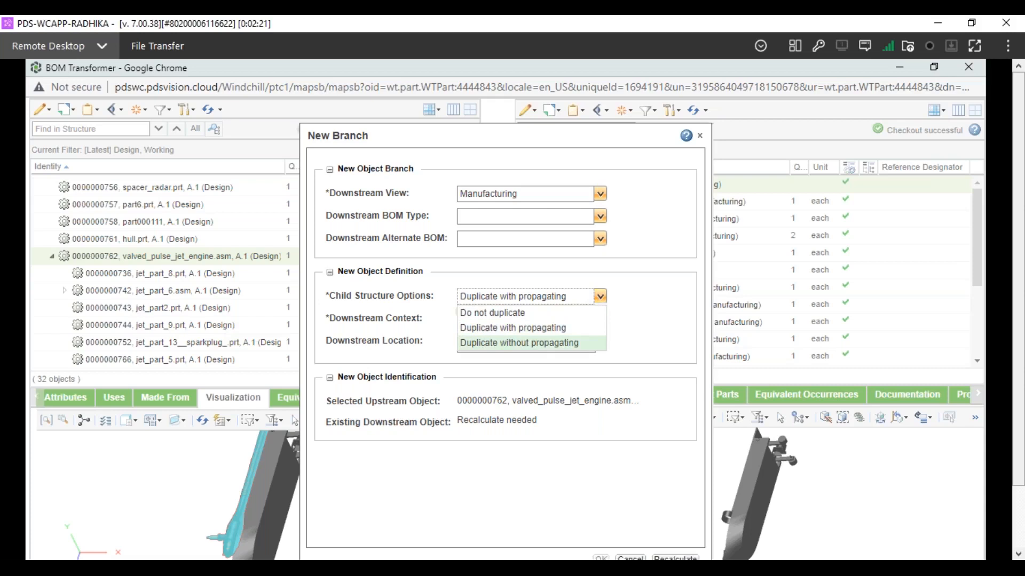
pyautogui.click(544, 343)
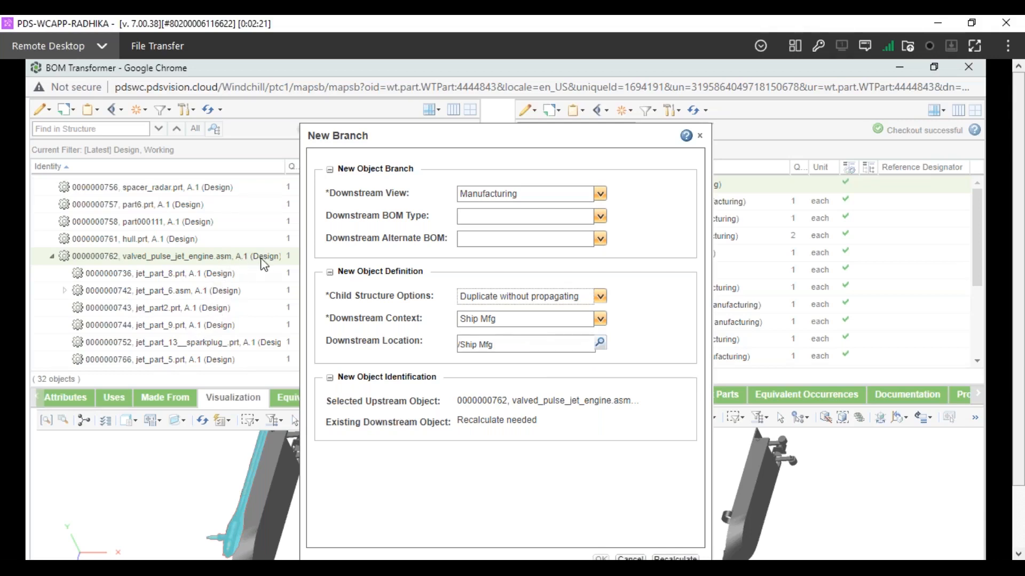
pyautogui.click(600, 297)
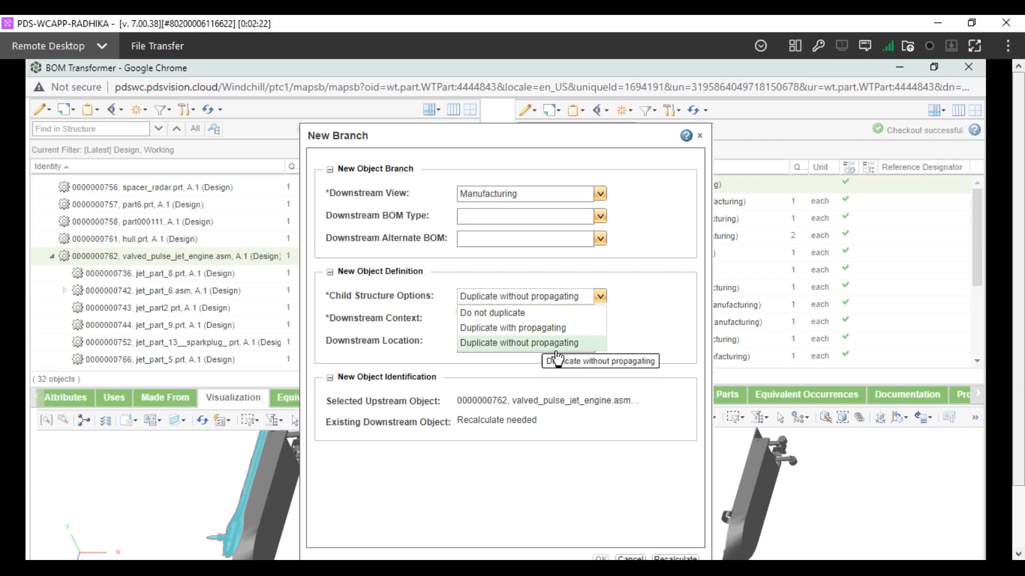
pyautogui.click(504, 328)
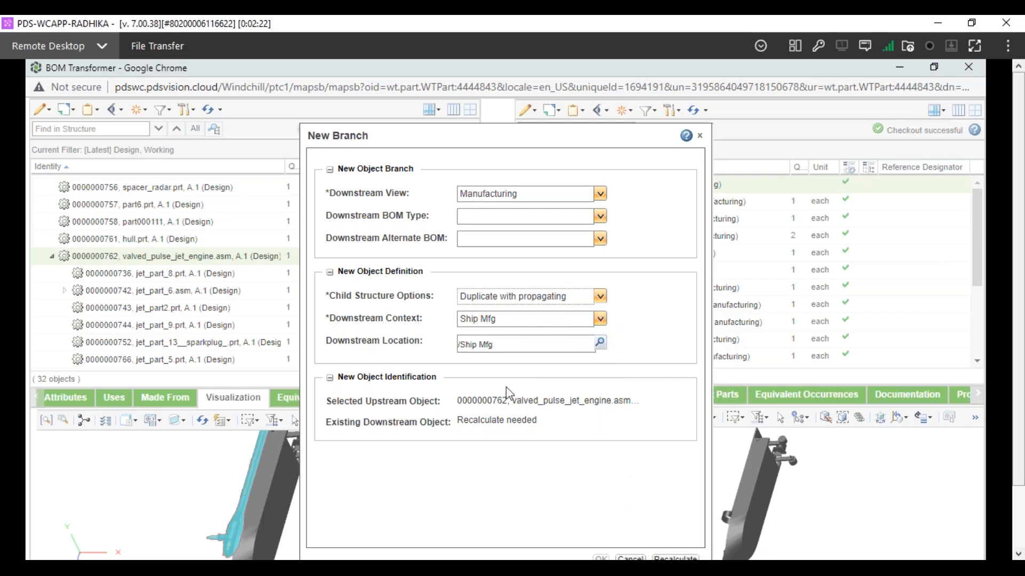
# Recalculate the existing downstream object for valved_pulse_jet_engine.asm and create the new branch.
pyautogui.scroll(-2, 443, 383)
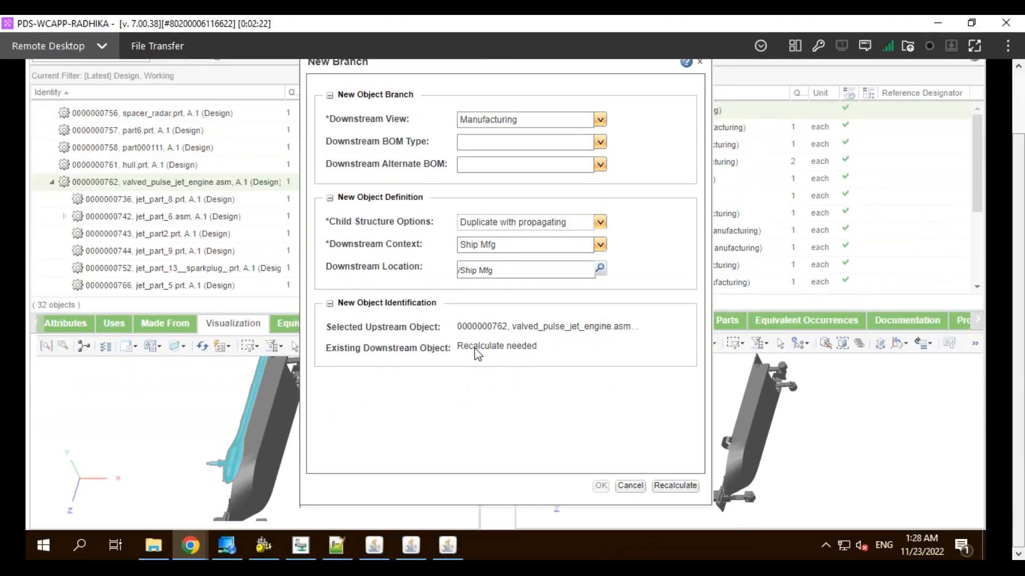
pyautogui.moveTo(477, 326); pyautogui.dragTo(601, 331)
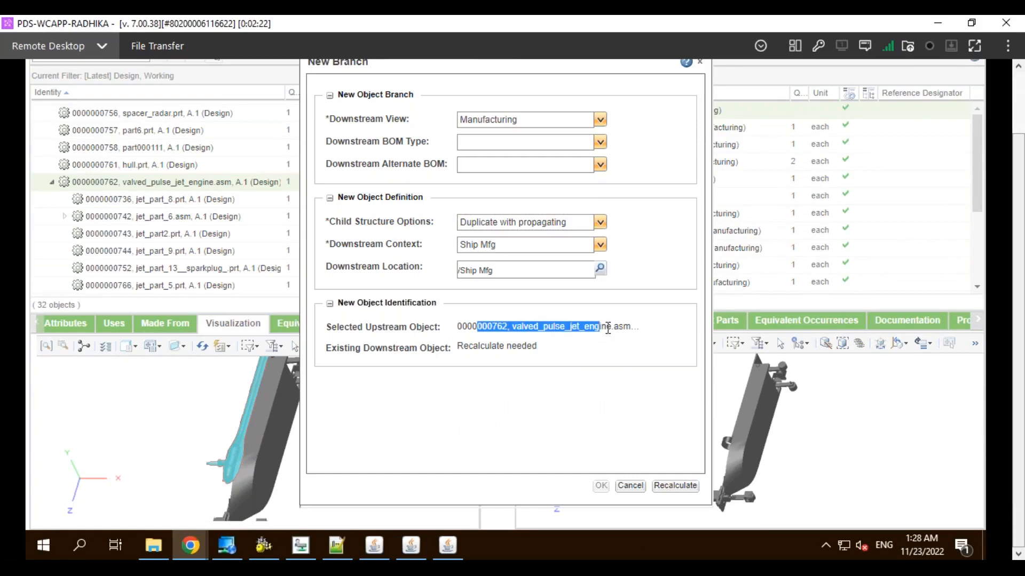
pyautogui.click(628, 332)
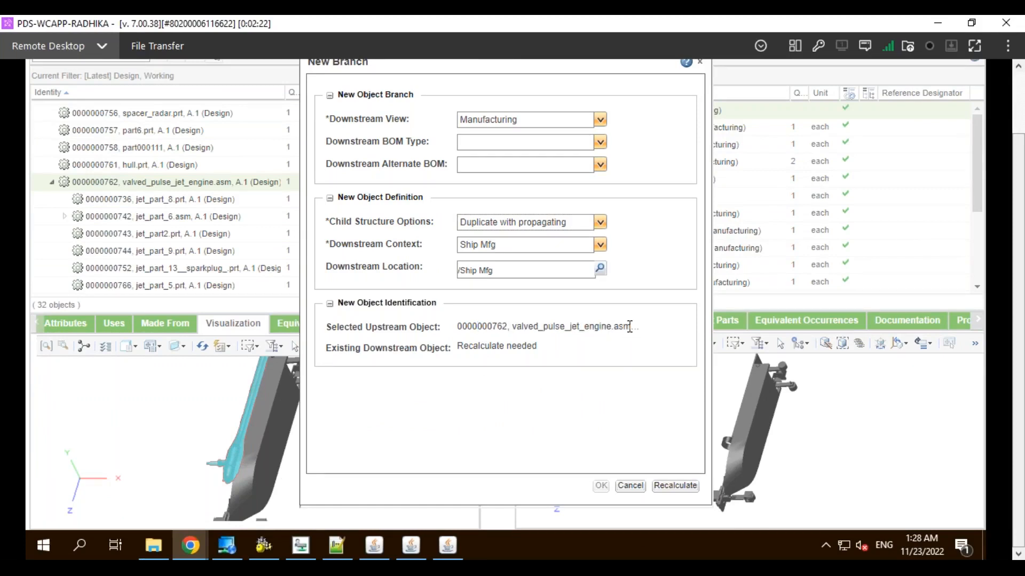
pyautogui.click(675, 486)
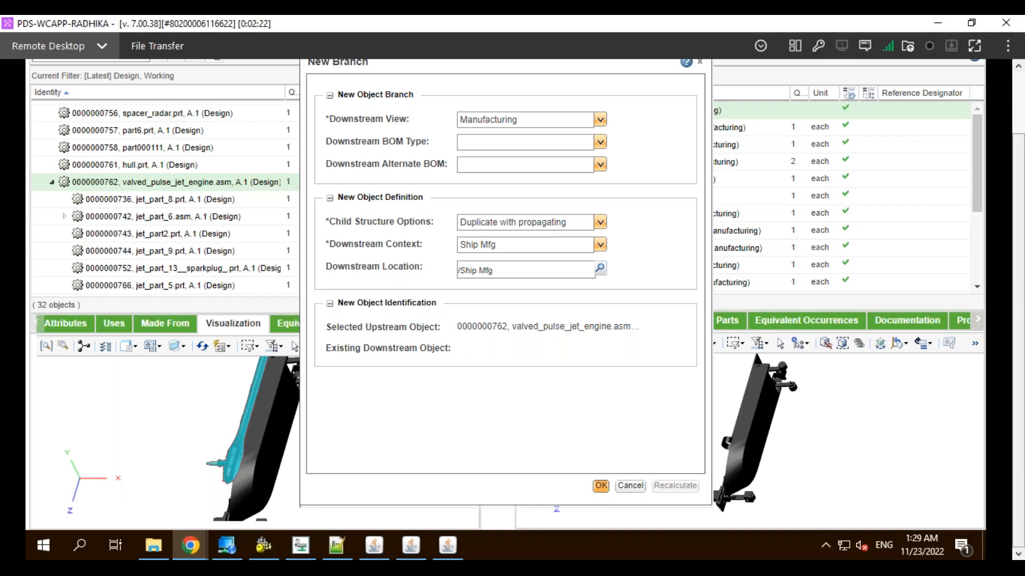
pyautogui.click(601, 485)
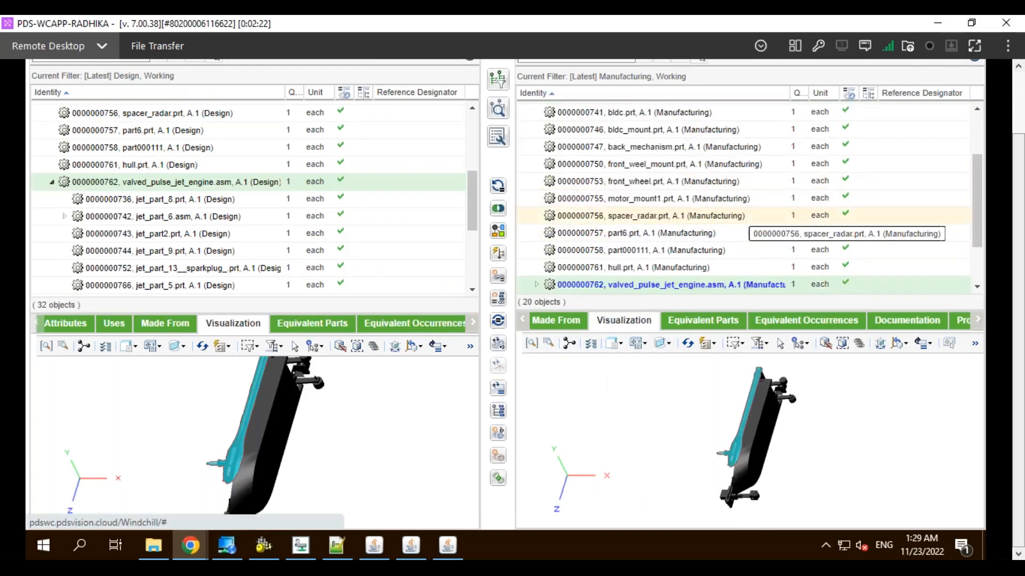
# Expand valved_pulse_jet_engine.asm in the manufacturing structure and check the equivalence status of the assembly and its parts.
pyautogui.scroll(2, 746, 216)
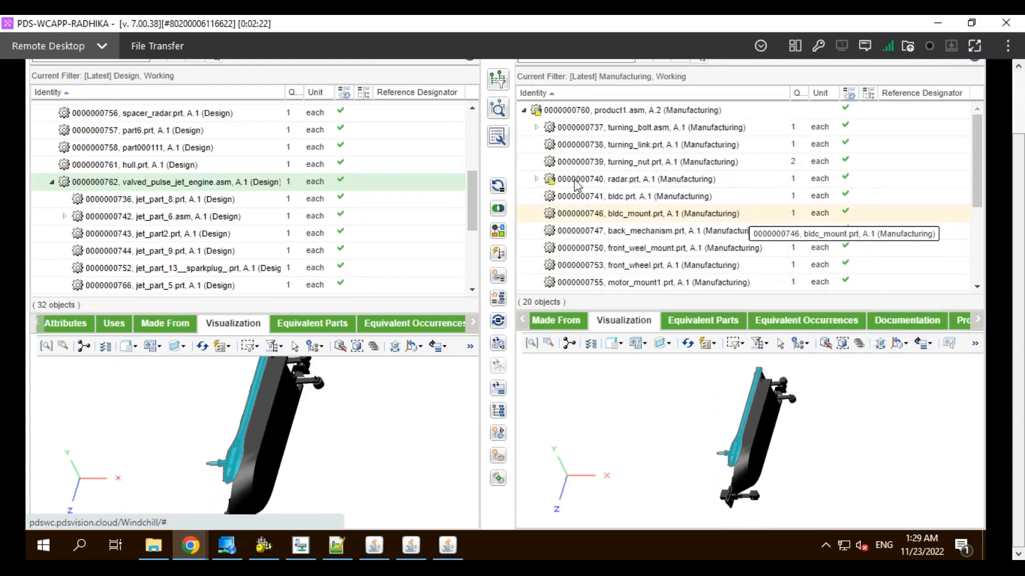
pyautogui.click(537, 180)
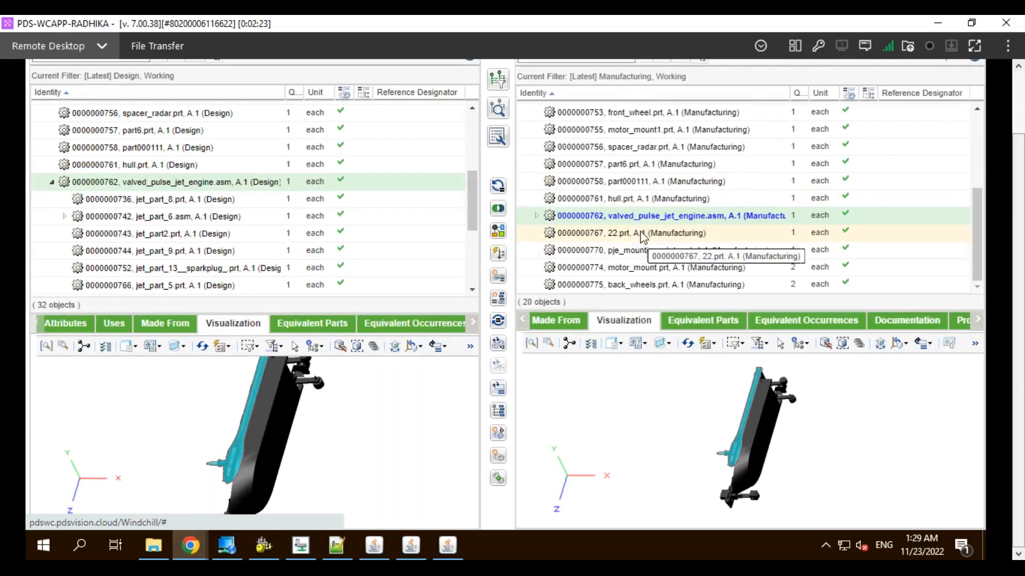
pyautogui.scroll(-3, 638, 235)
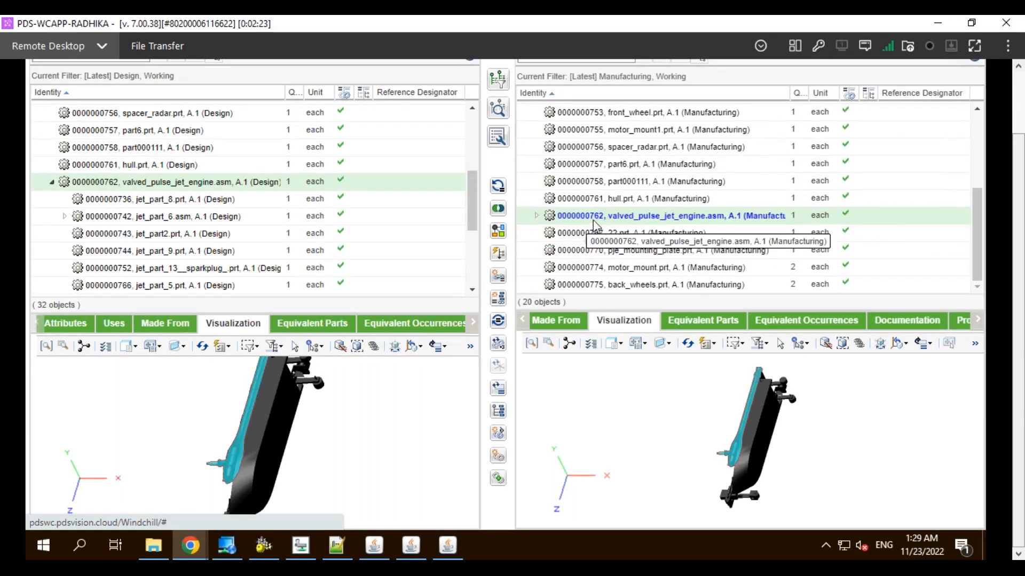
pyautogui.click(537, 215)
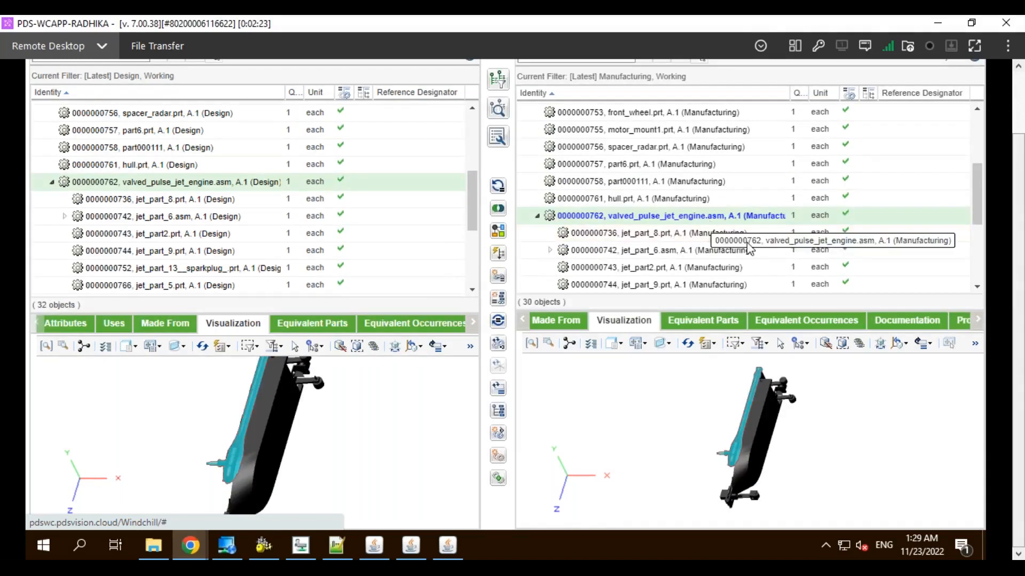
pyautogui.moveTo(979, 202); pyautogui.dragTo(979, 213)
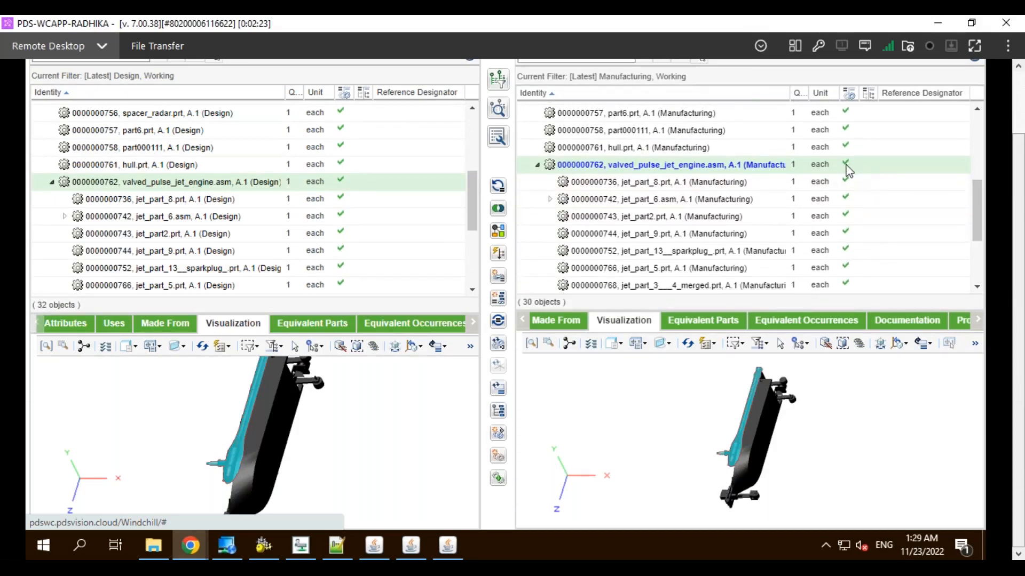
pyautogui.moveTo(849, 171)
# Select jet_part_8.prt, jet_part2.prt and jet_part_6.asm in the manufacturing structure and locate them on the manufacturing model.
pyautogui.click(630, 184)
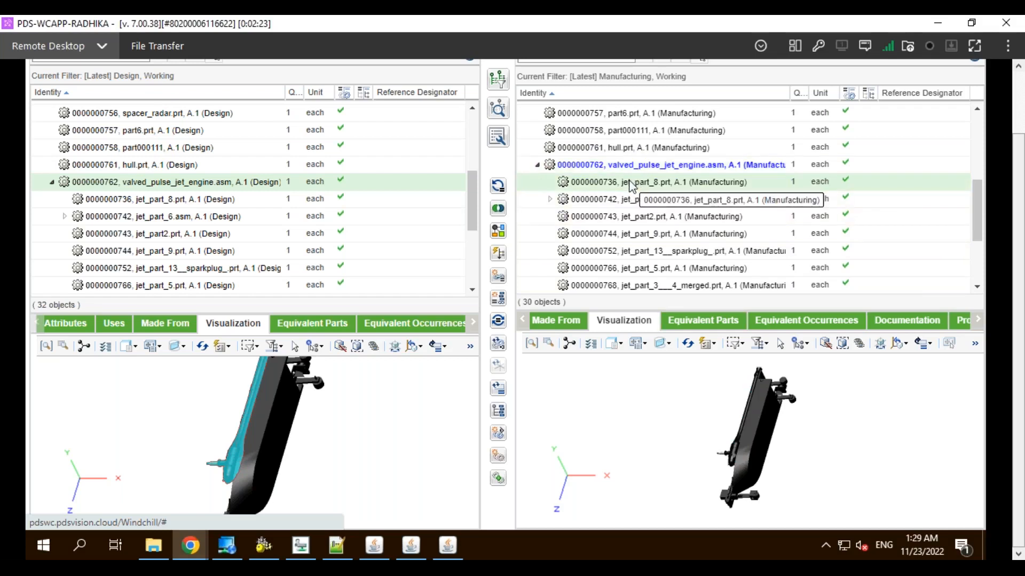
pyautogui.click(621, 217)
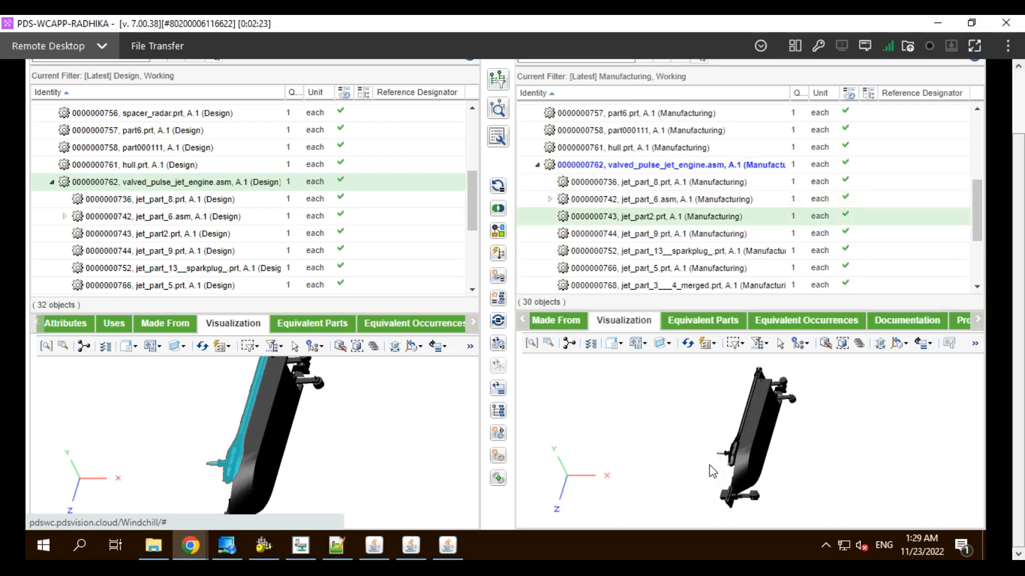
pyautogui.scroll(-2, 712, 471)
pyautogui.scroll(3, 712, 471)
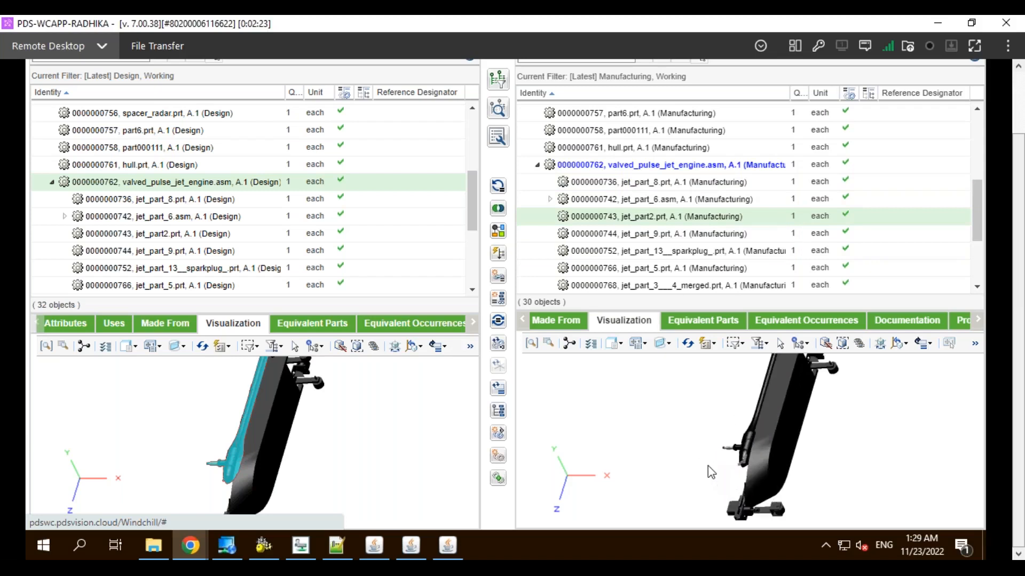
pyautogui.scroll(2, 709, 470)
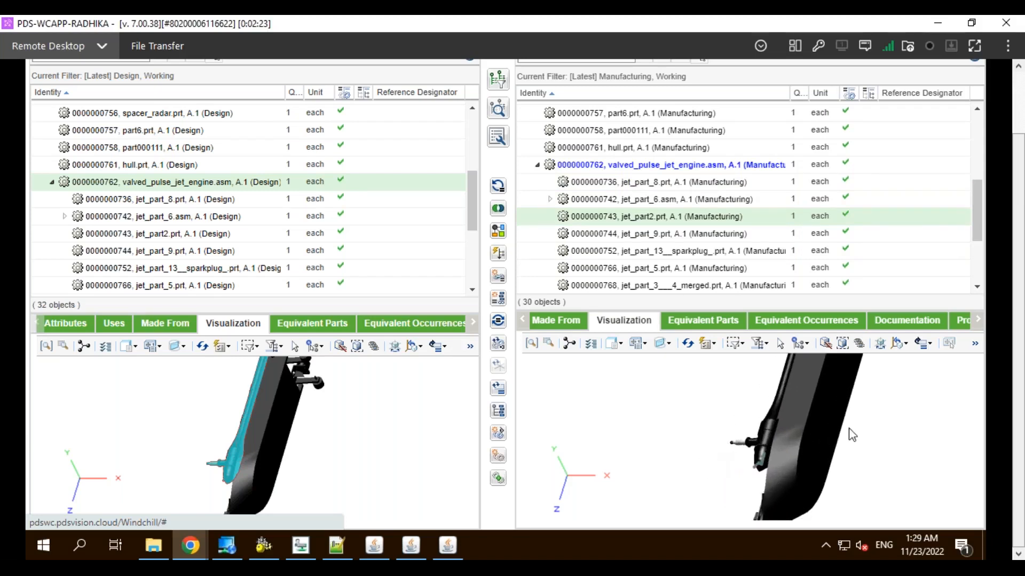
pyautogui.scroll(1, 850, 435)
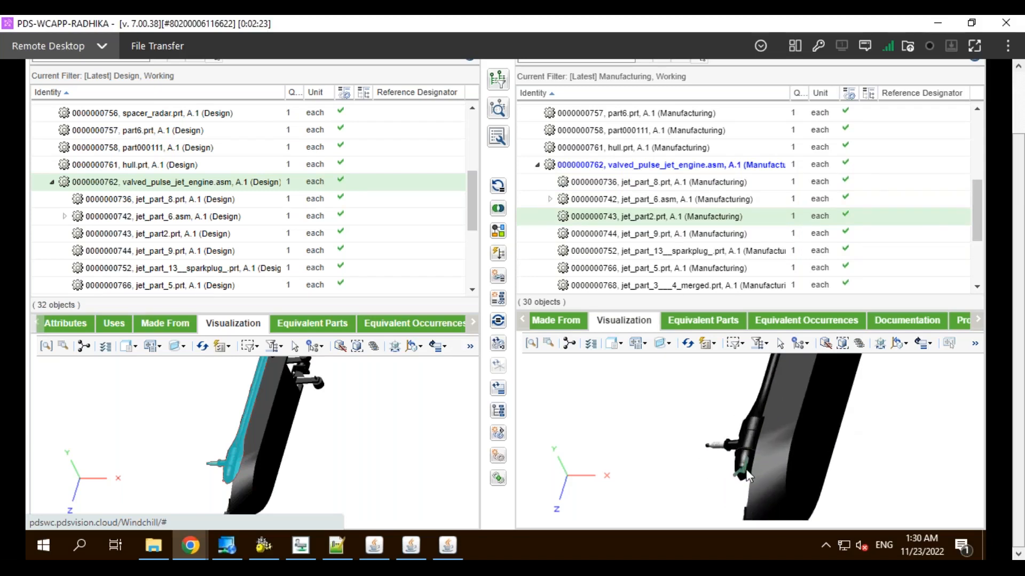
pyautogui.click(652, 200)
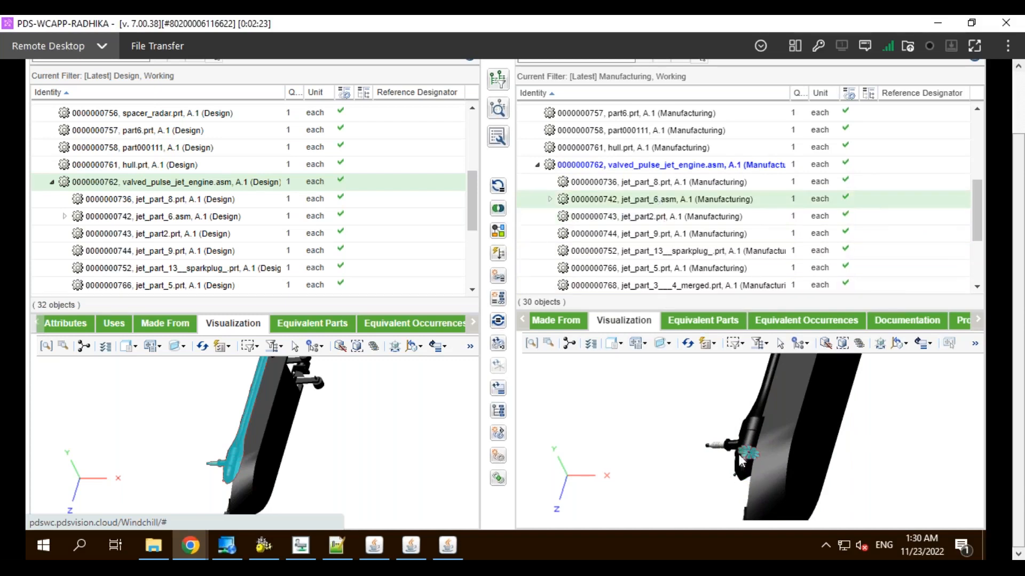
pyautogui.click(634, 216)
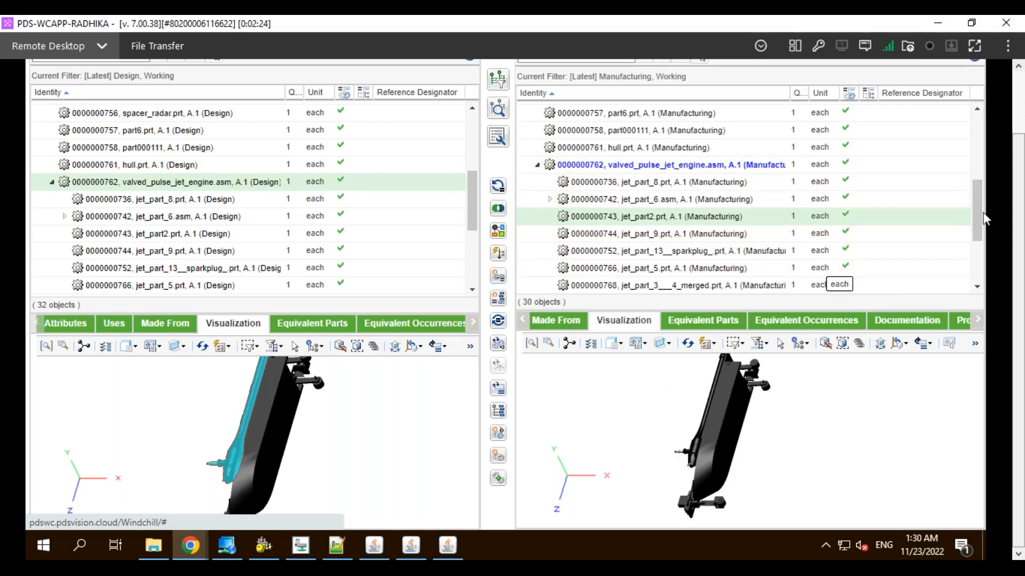
# Check the equivalence status of the remaining parts in the manufacturing and design structures.
pyautogui.moveTo(978, 241); pyautogui.dragTo(973, 282)
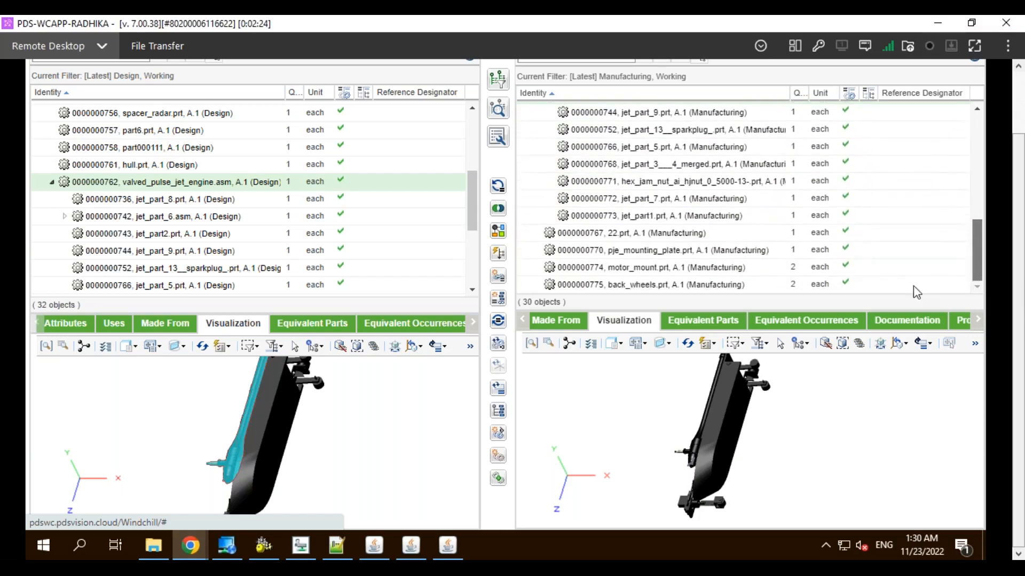
pyautogui.moveTo(472, 223); pyautogui.dragTo(473, 234)
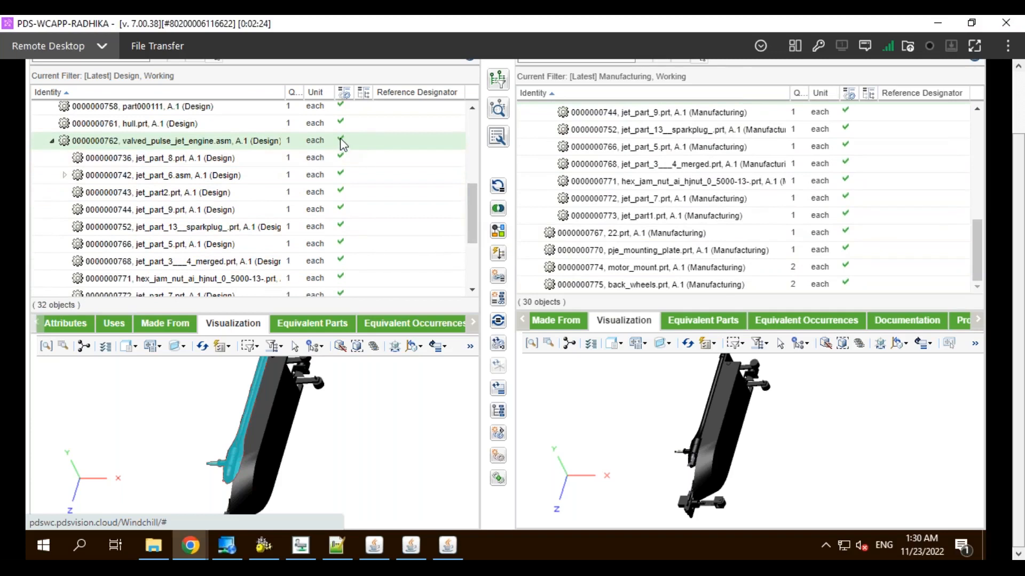
pyautogui.moveTo(344, 143)
pyautogui.moveTo(471, 234); pyautogui.dragTo(465, 265)
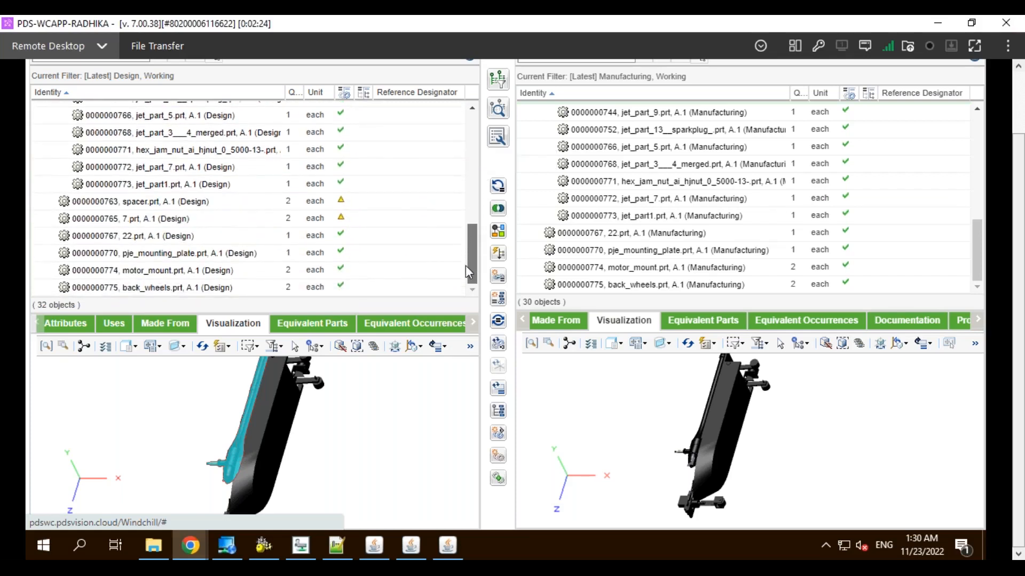
# Locate spacer.prt and 7.prt on the design model and expand jet_part_6.asm in the design structure.
pyautogui.click(173, 206)
pyautogui.click(173, 222)
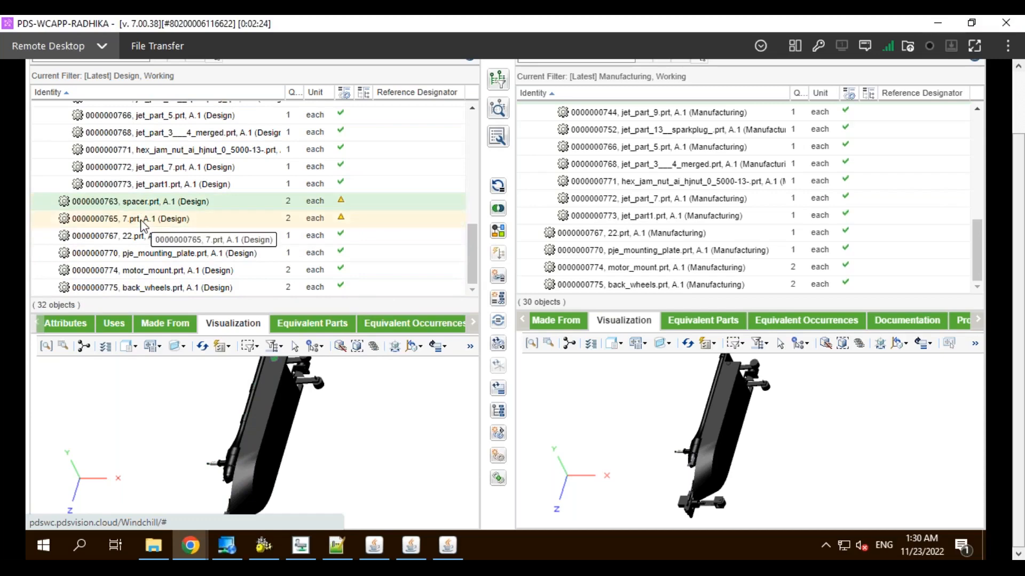
pyautogui.moveTo(470, 255); pyautogui.dragTo(476, 112)
pyautogui.scroll(-7, 455, 256)
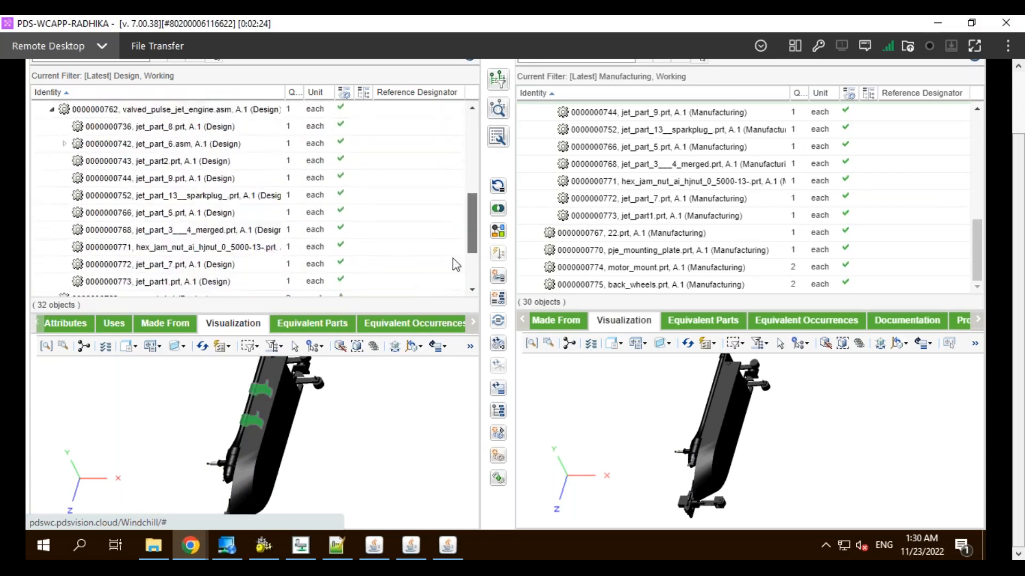
pyautogui.scroll(2, 460, 231)
pyautogui.click(65, 144)
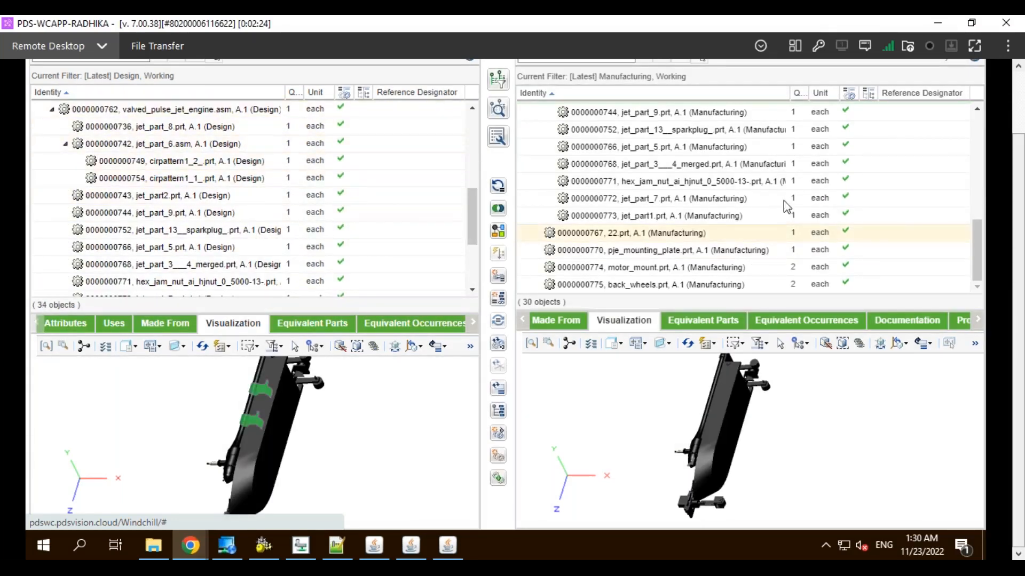
# Expand jet_part_6.asm in the manufacturing structure and select its cirpattern1_2_.prt part to check its equivalence status.
pyautogui.moveTo(982, 224); pyautogui.dragTo(987, 208)
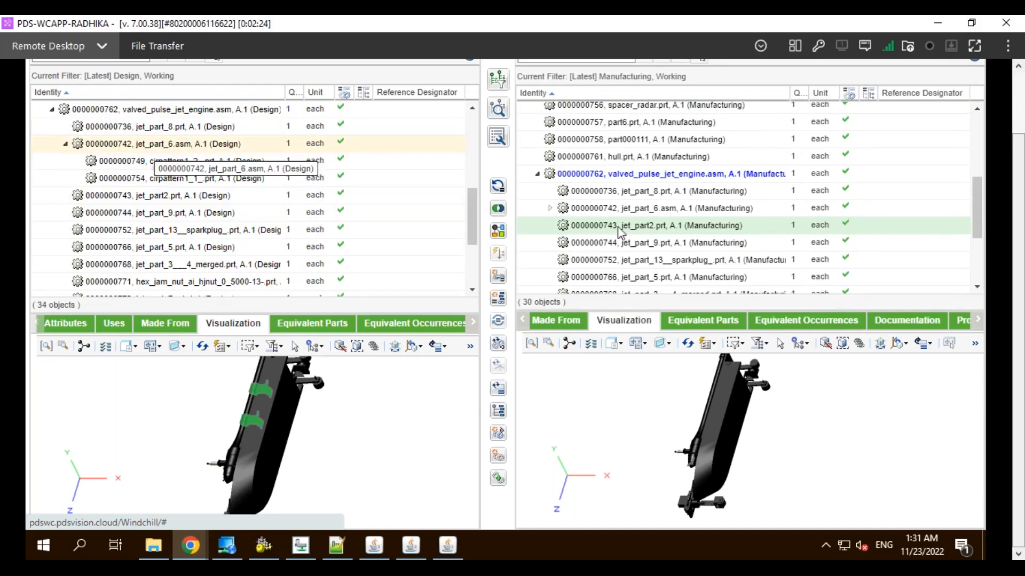
pyautogui.click(551, 209)
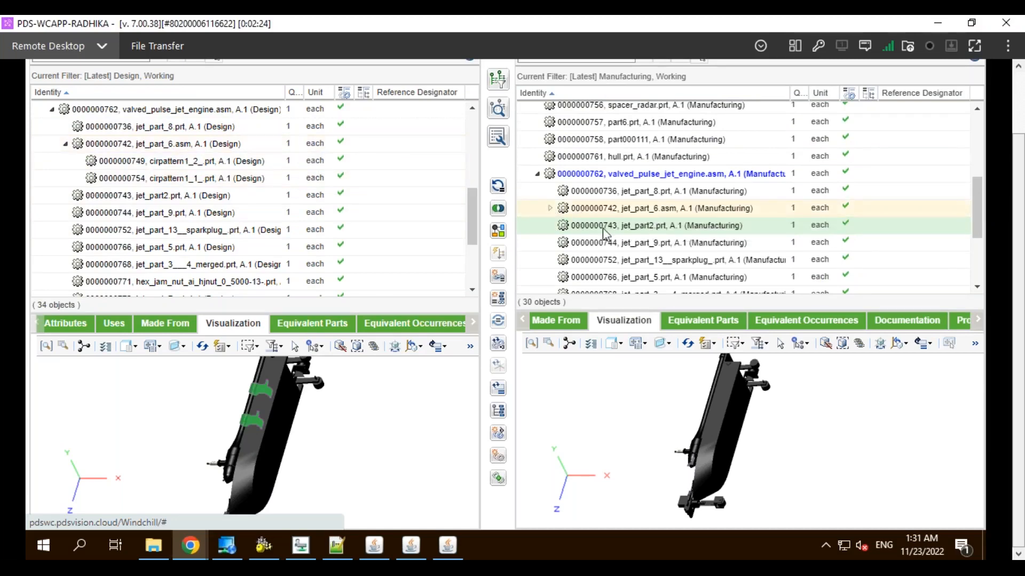
pyautogui.click(675, 226)
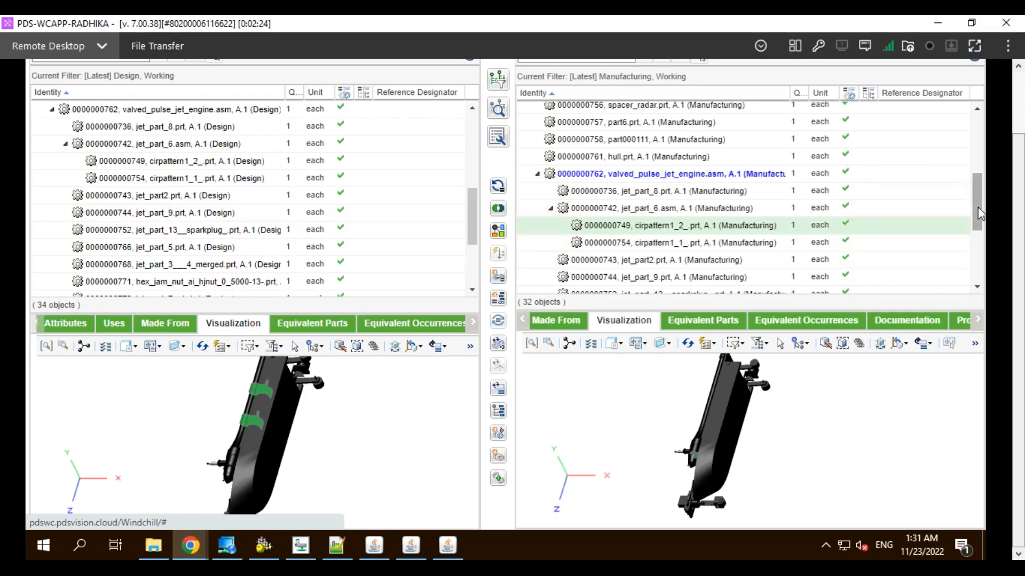
# Check spacer.prt and 7.prt in the design structure against the end of the manufacturing structure for missing equivalents.
pyautogui.moveTo(979, 225); pyautogui.dragTo(980, 288)
pyautogui.scroll(-3, 417, 256)
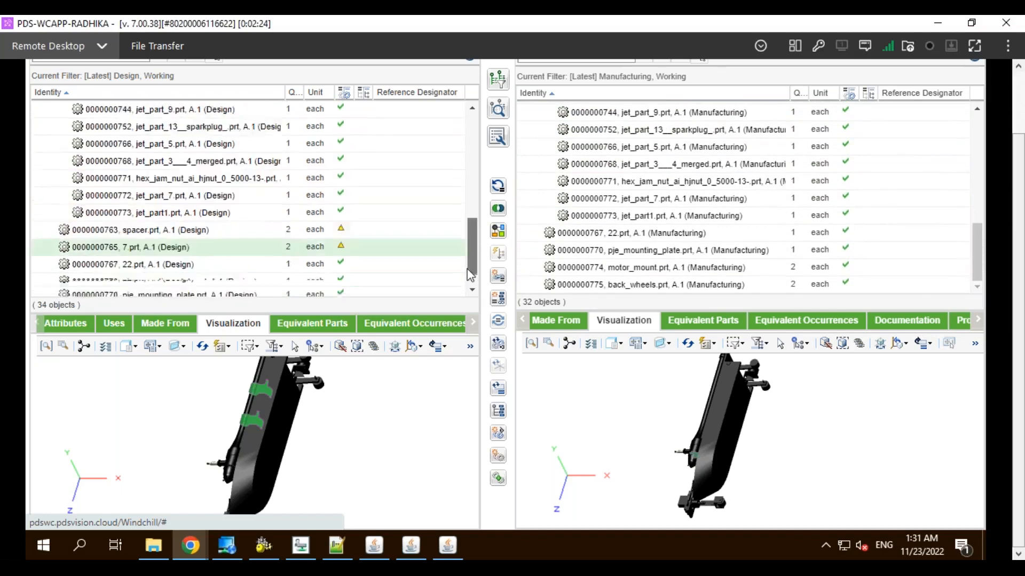
pyautogui.click(153, 208)
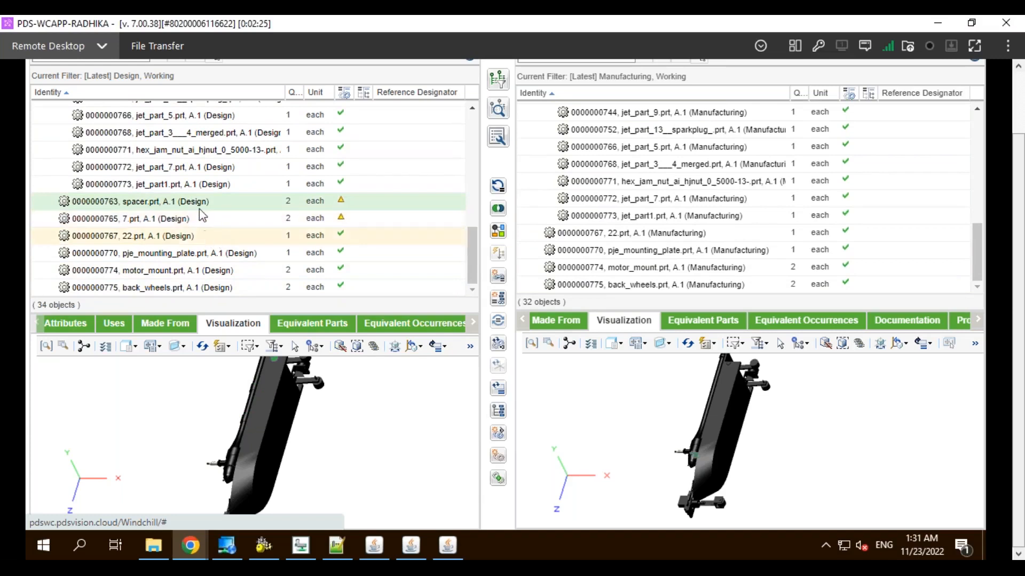
pyautogui.scroll(8, 201, 215)
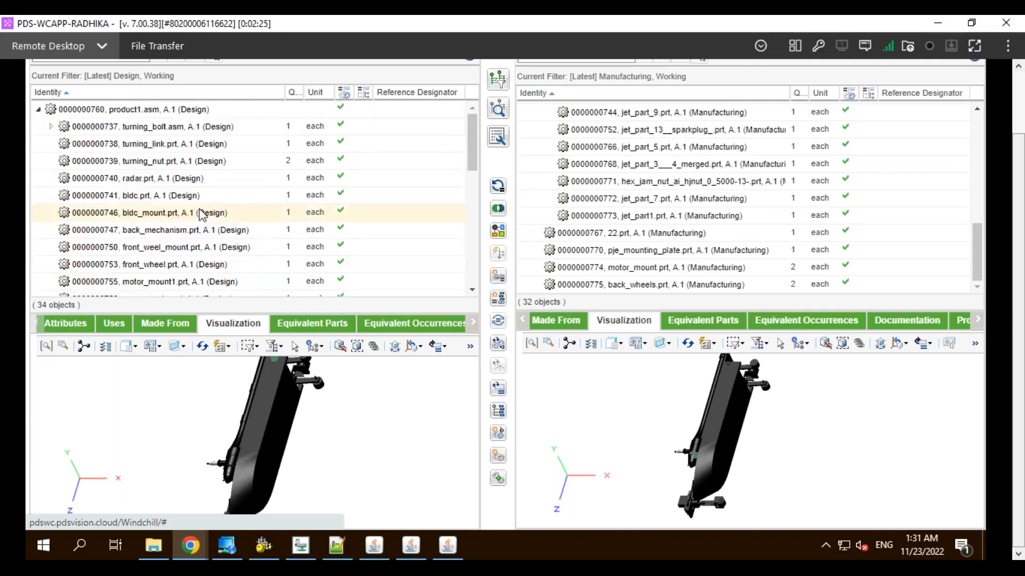
pyautogui.scroll(-8, 201, 215)
pyautogui.click(150, 218)
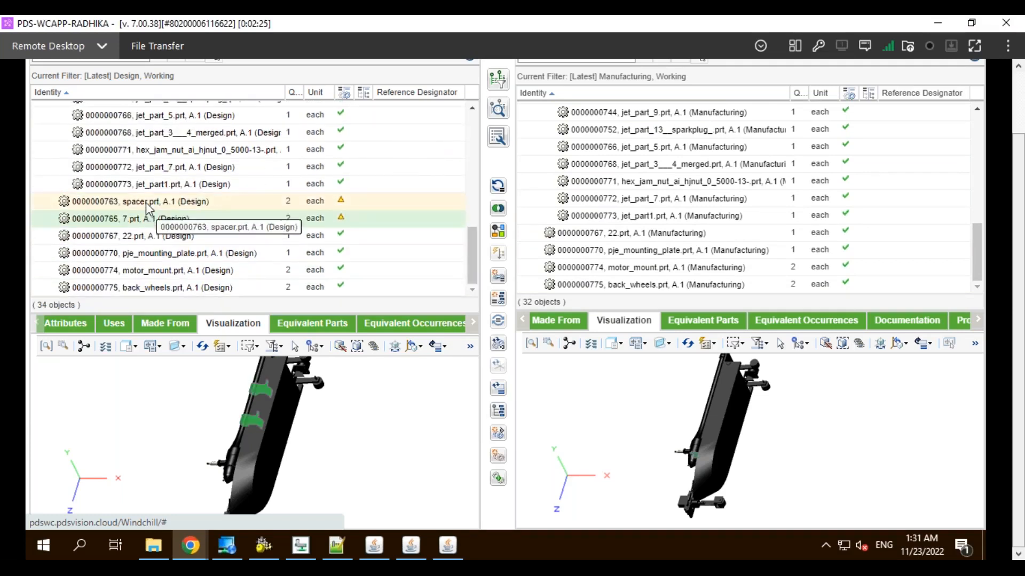
# Copy spacer.prt from the design structure and paste it as a new Manufacturing branch under product1.asm in the Ship Mfg context.
pyautogui.click(147, 202)
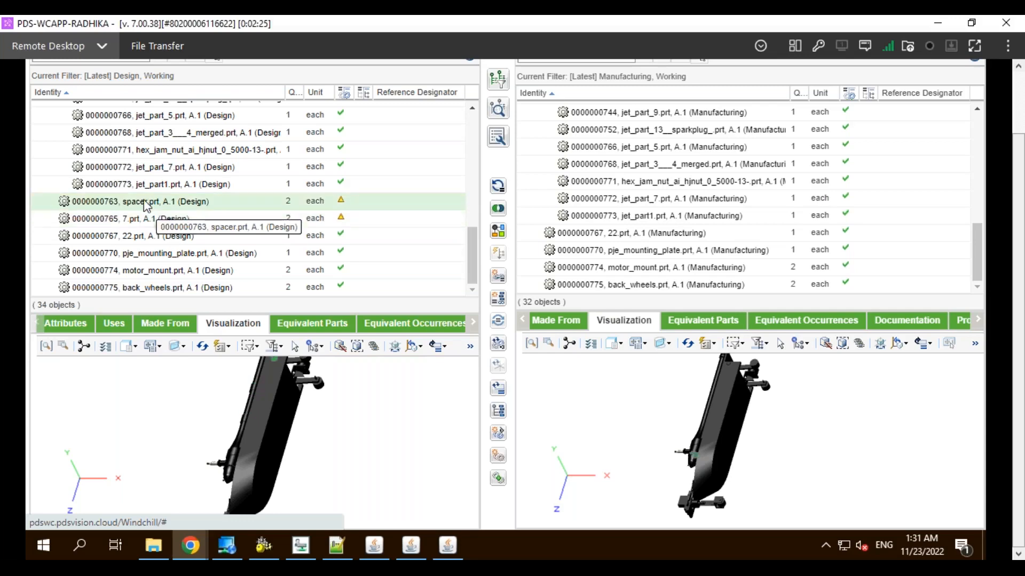
pyautogui.rightClick(143, 201)
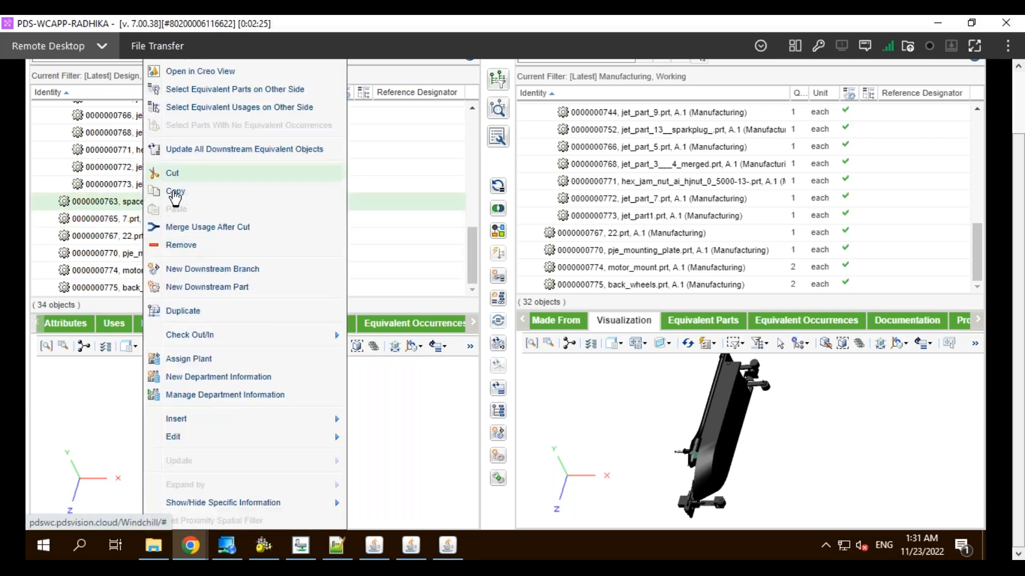
pyautogui.click(176, 193)
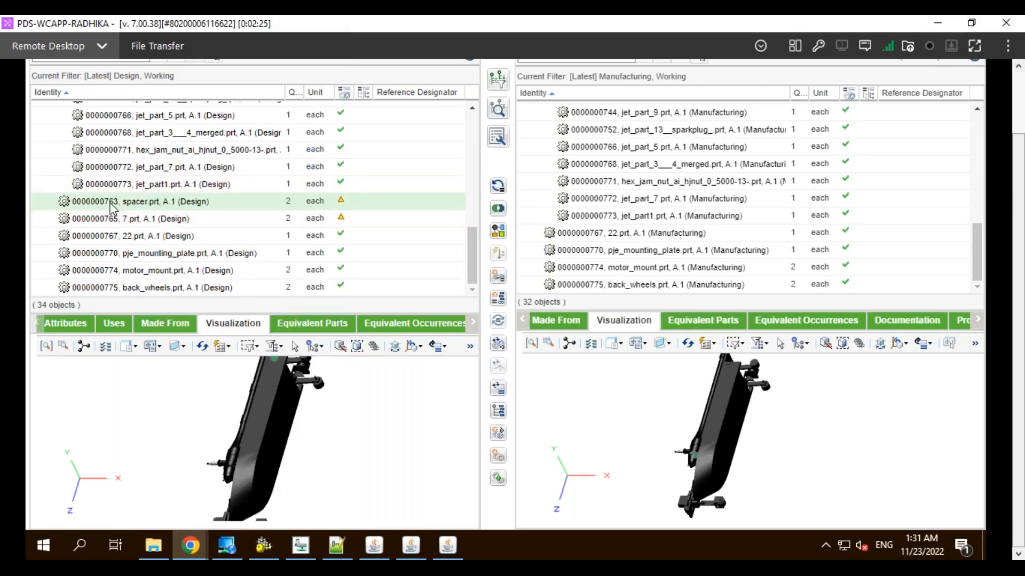
pyautogui.scroll(7, 704, 186)
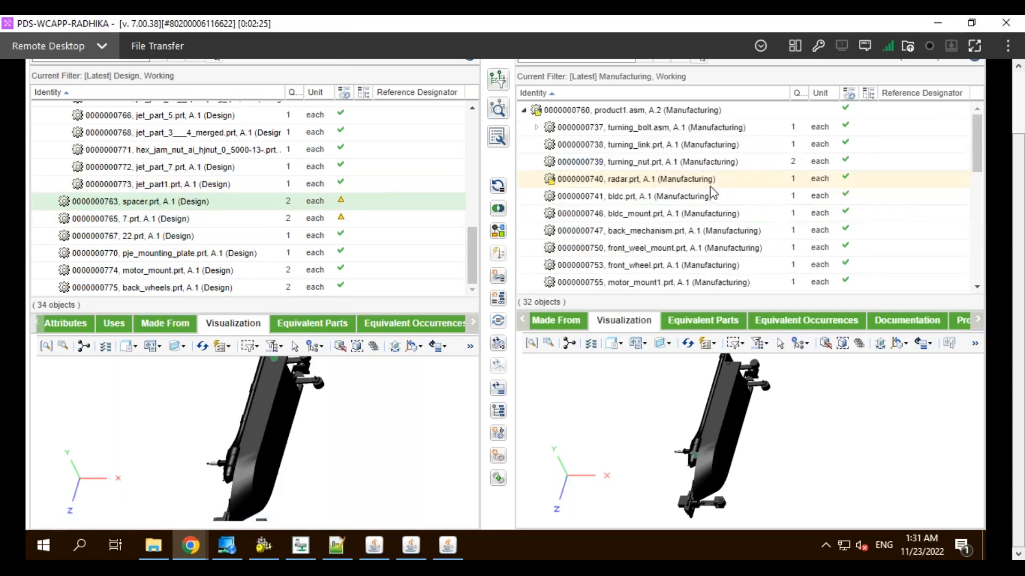
pyautogui.rightClick(625, 112)
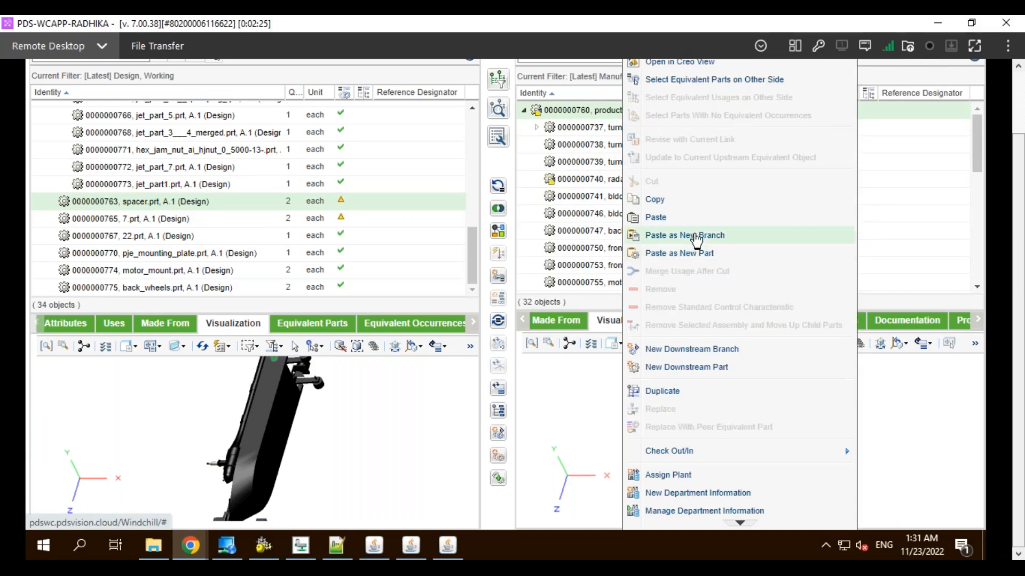
pyautogui.click(697, 235)
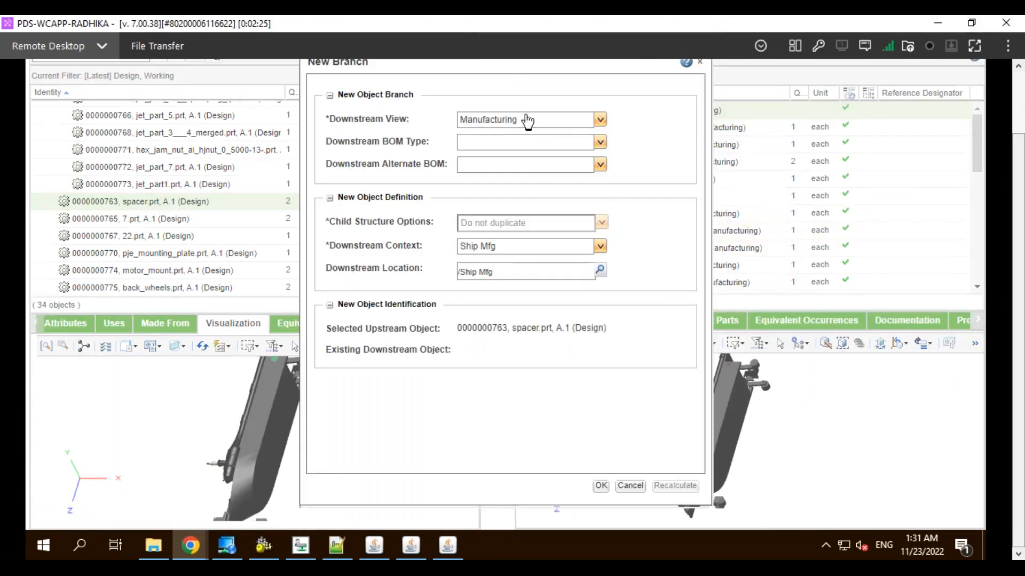
pyautogui.click(601, 485)
pyautogui.click(600, 485)
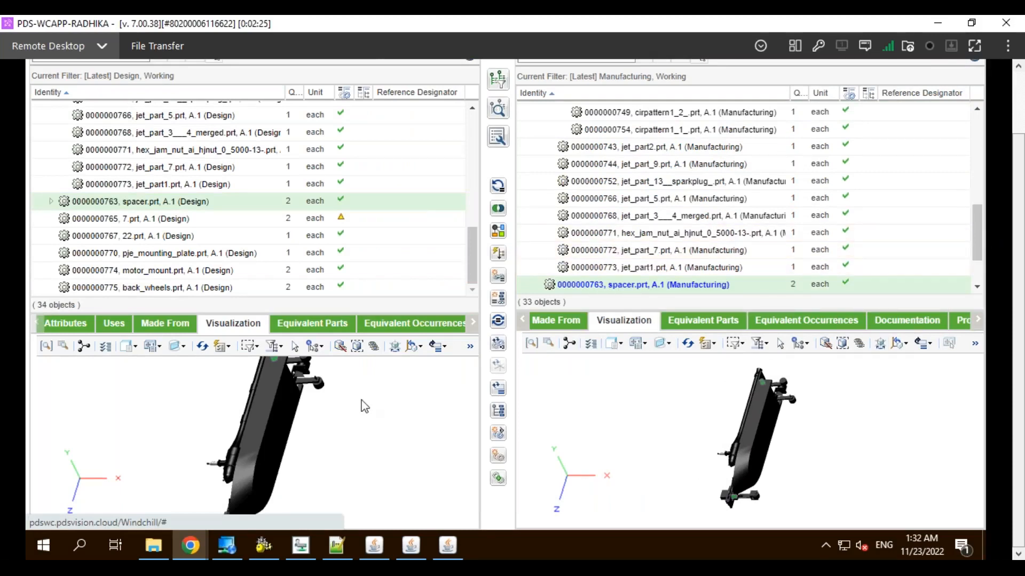
# Compare the location of spacer.prt on the design and manufacturing models.
pyautogui.scroll(-2, 365, 407)
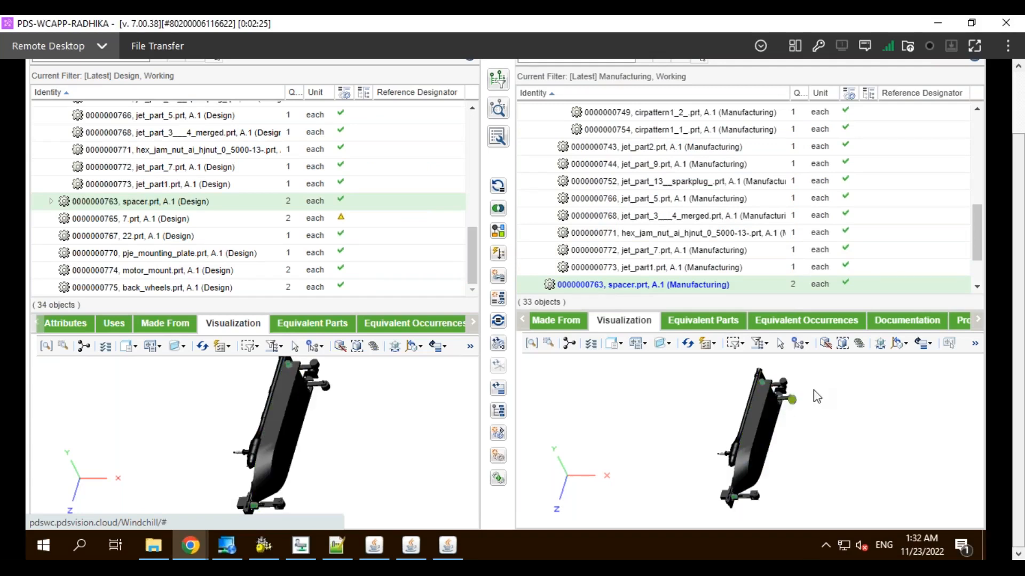
pyautogui.scroll(-2, 816, 396)
pyautogui.scroll(2, 816, 395)
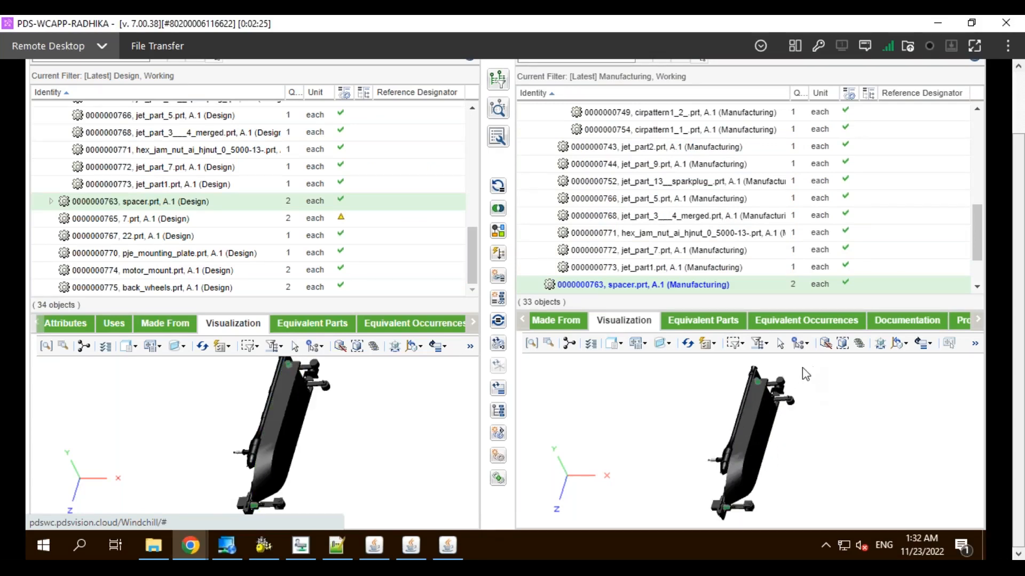
pyautogui.scroll(1, 806, 373)
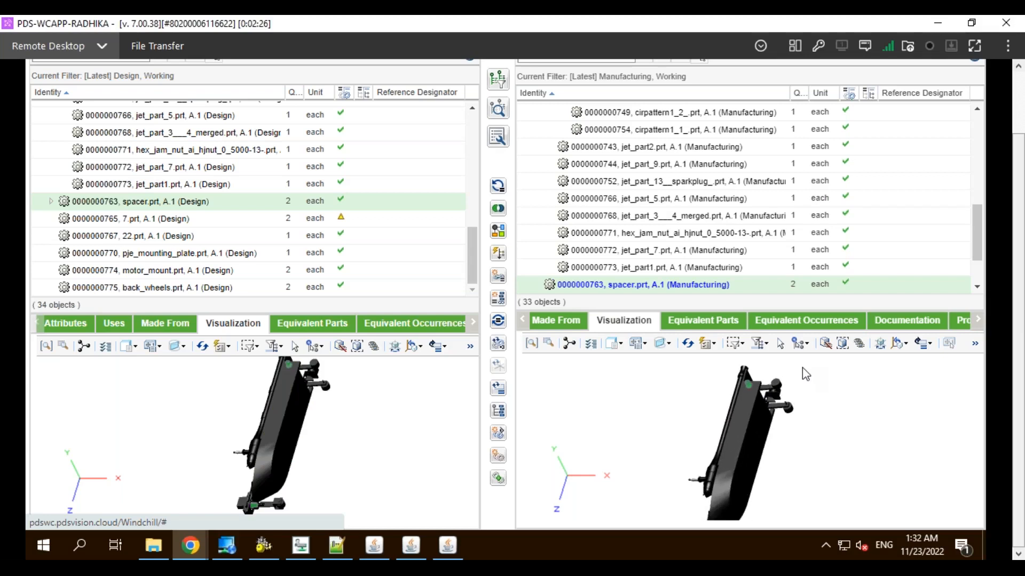
pyautogui.scroll(2, 806, 373)
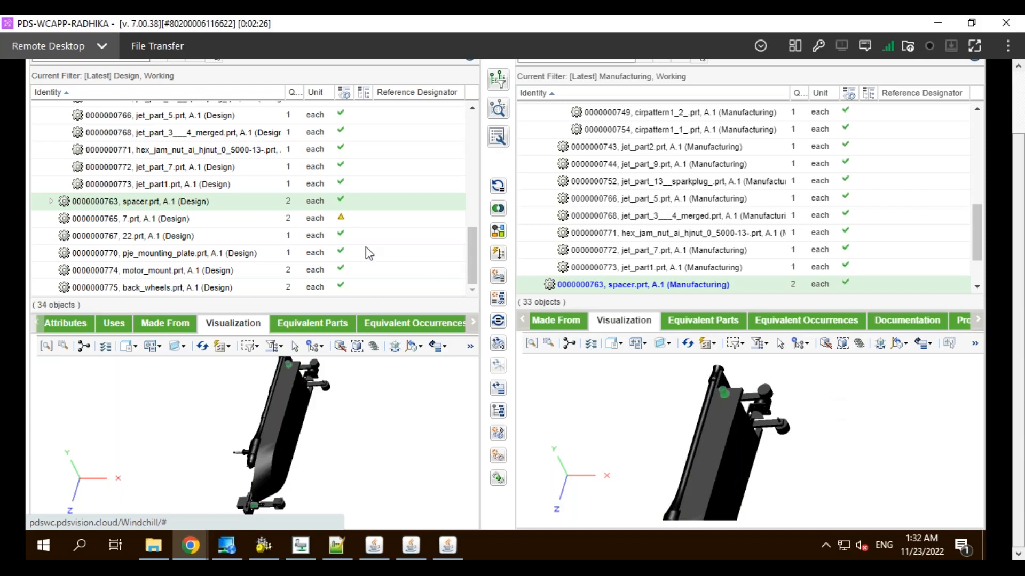
# Copy 7.prt from the design structure.
pyautogui.click(138, 220)
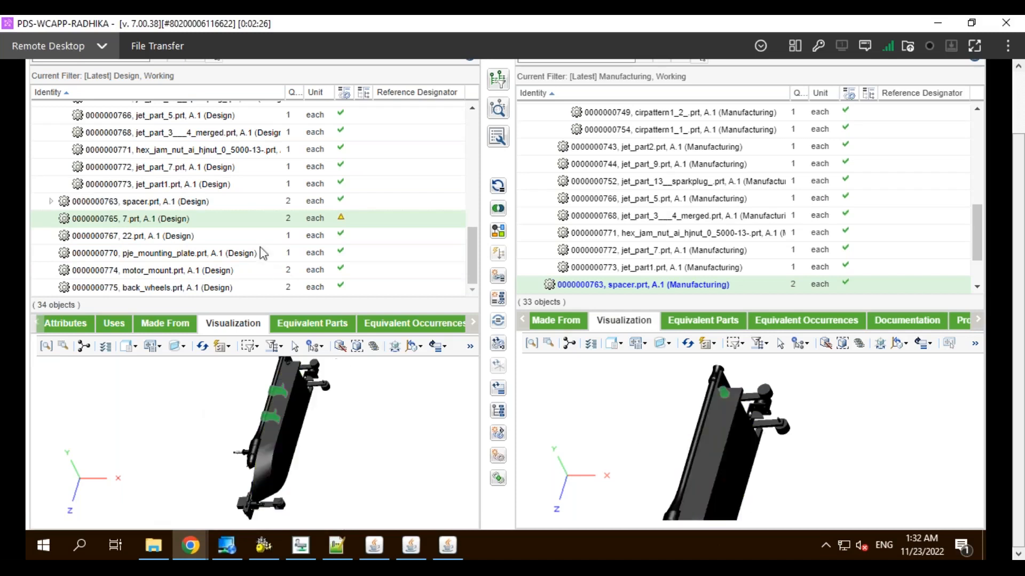
pyautogui.rightClick(238, 221)
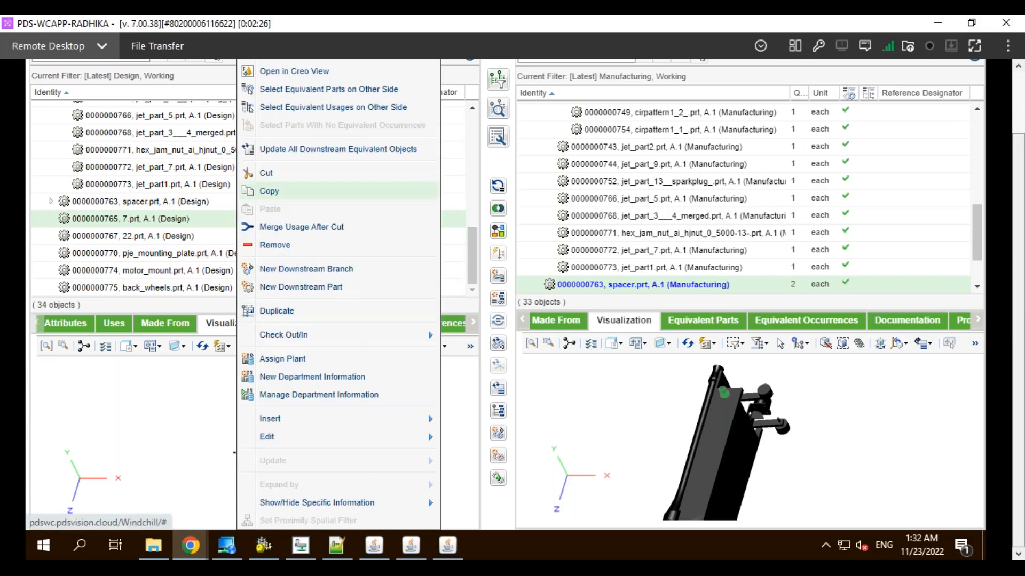
pyautogui.click(269, 191)
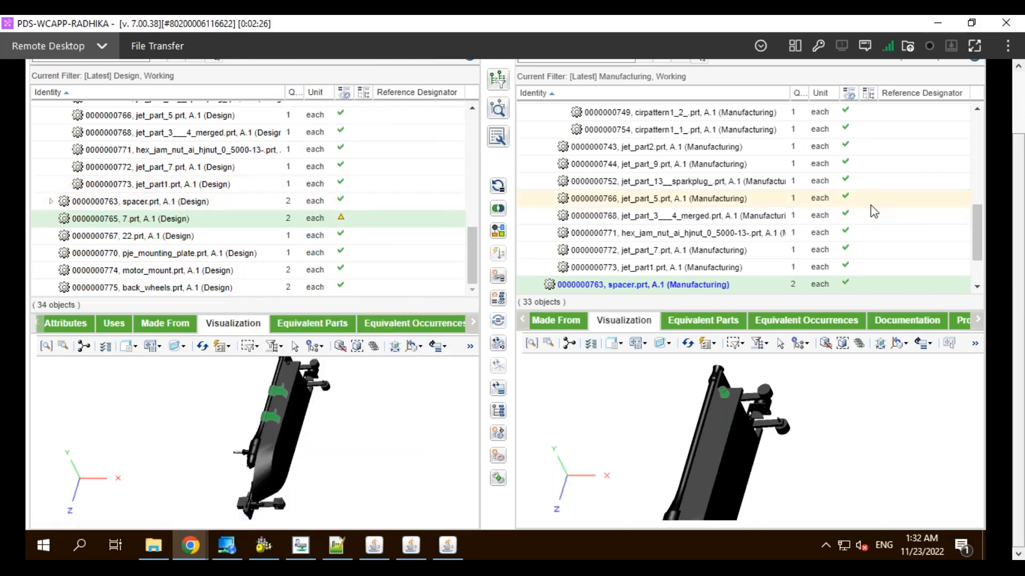
# Try to create a new downstream branch from product1.asm in the manufacturing structure.
pyautogui.scroll(5, 869, 205)
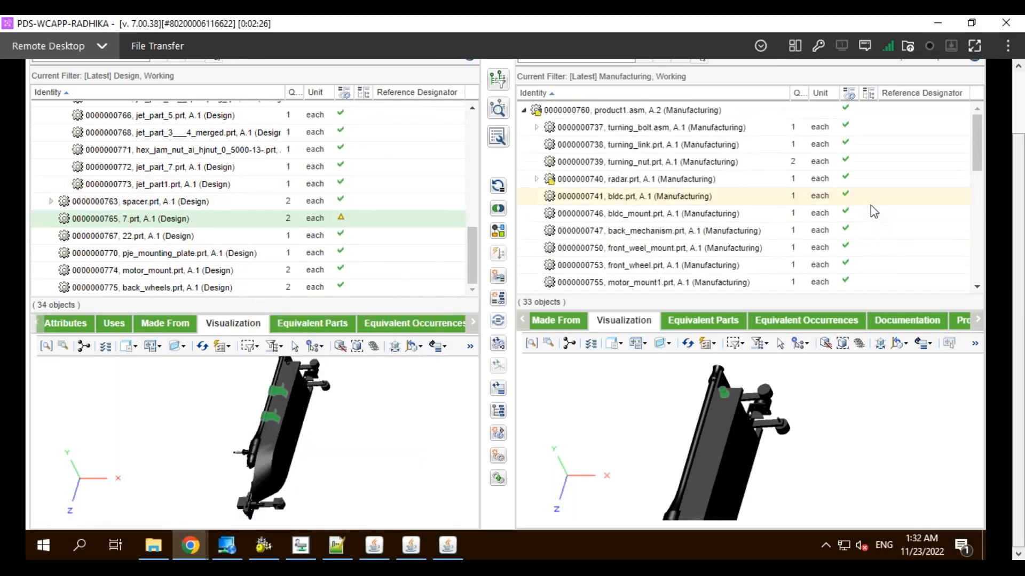
pyautogui.click(689, 112)
pyautogui.rightClick(689, 113)
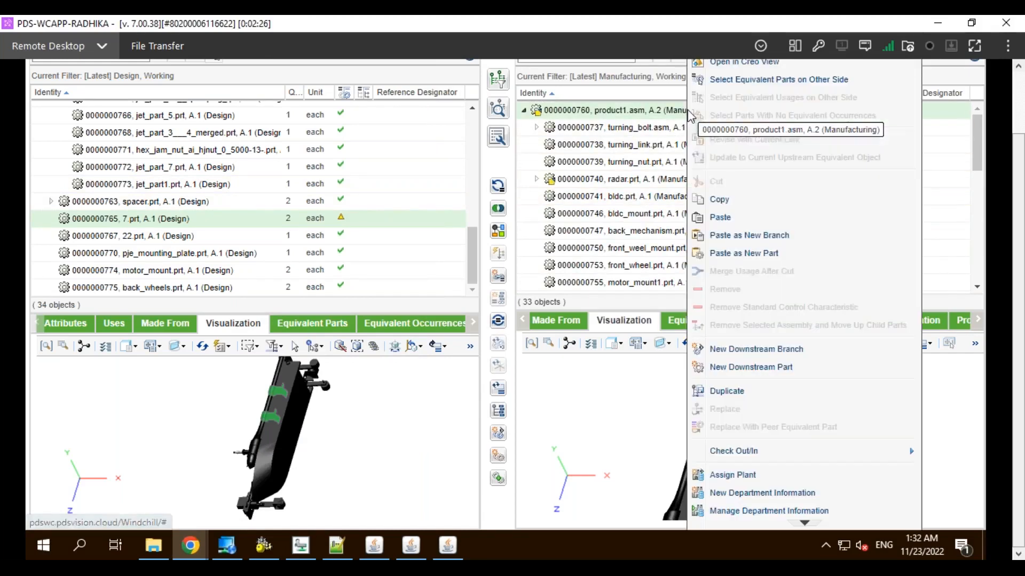
pyautogui.click(672, 109)
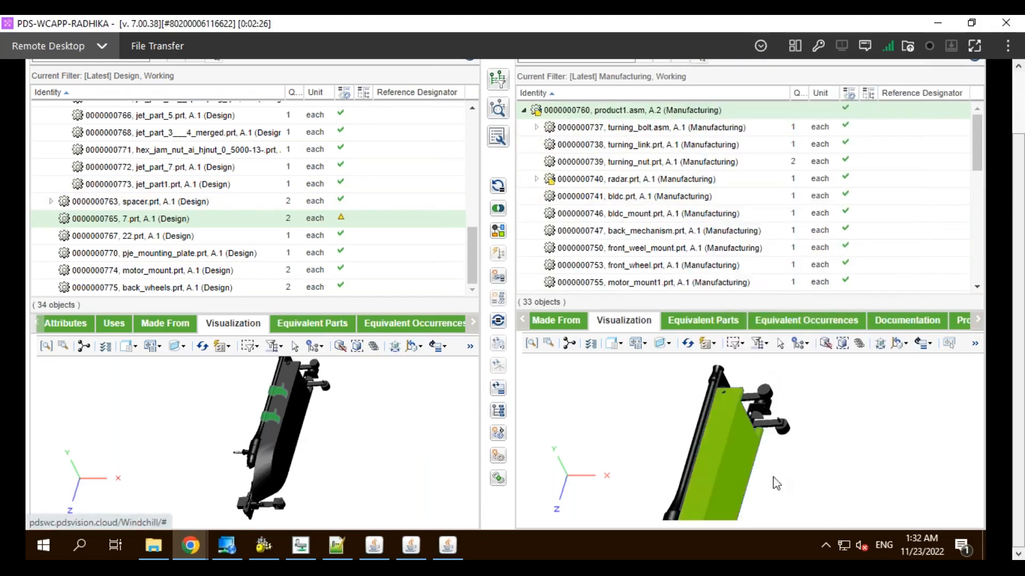
pyautogui.rightClick(902, 117)
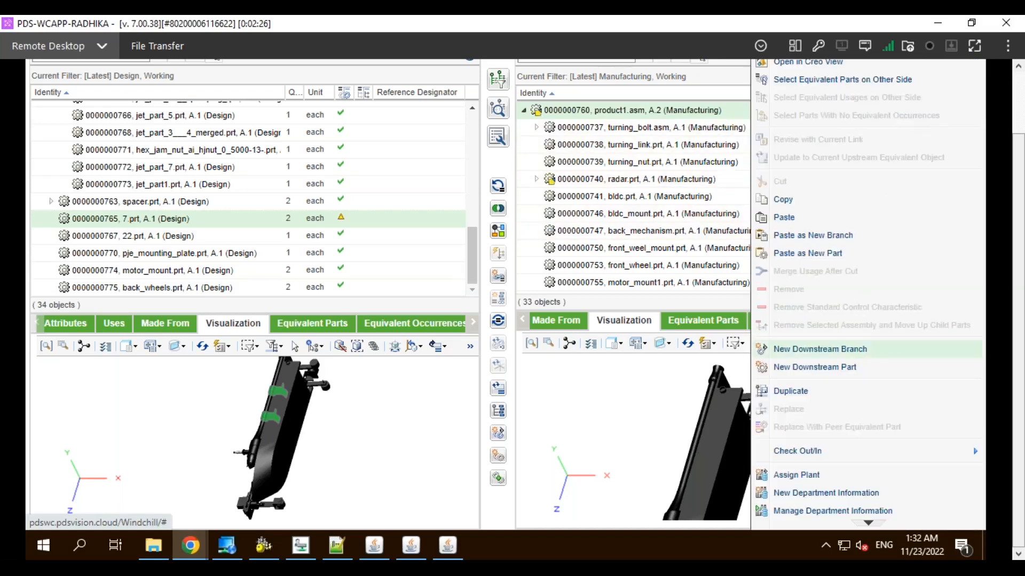
pyautogui.click(820, 349)
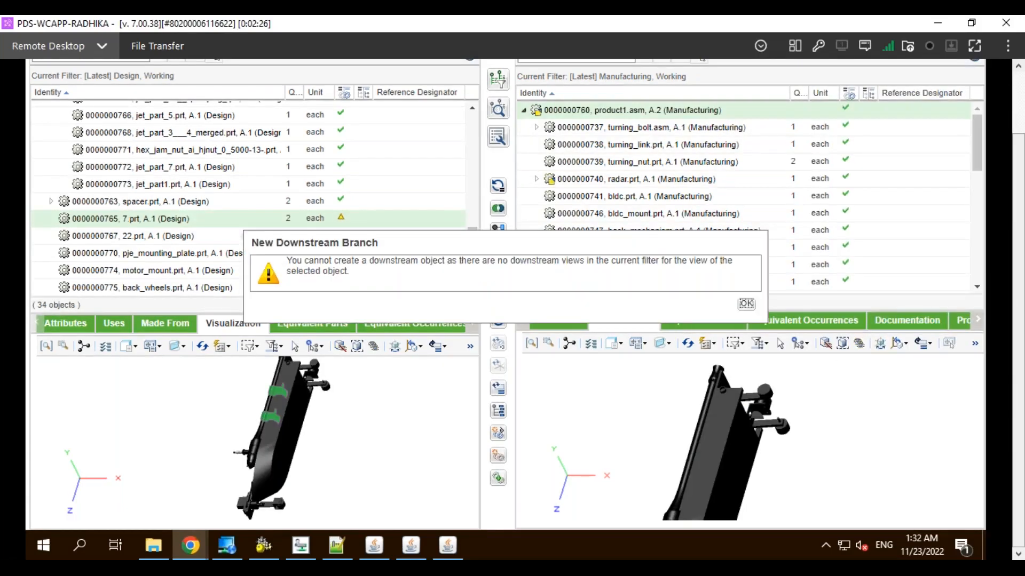
pyautogui.click(746, 303)
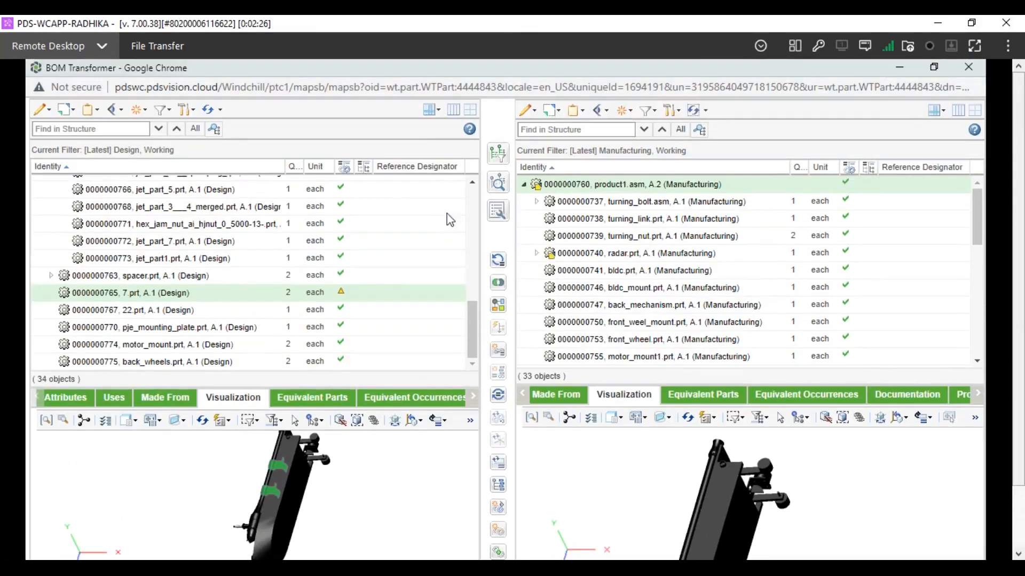
# Refresh the design and manufacturing structures and copy 7.prt from the design structure again.
pyautogui.click(207, 109)
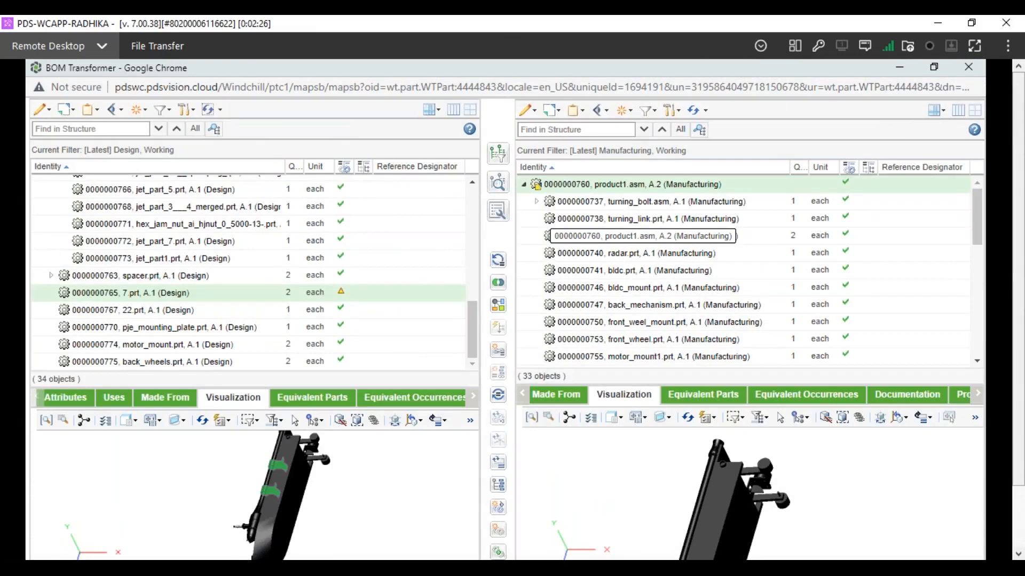
pyautogui.scroll(-7, 233, 246)
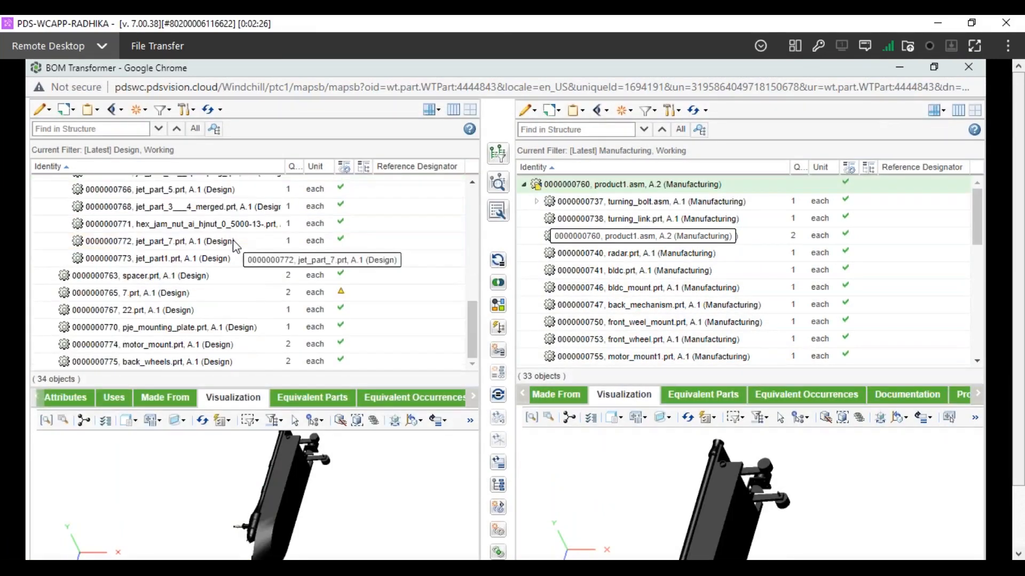
pyautogui.rightClick(134, 294)
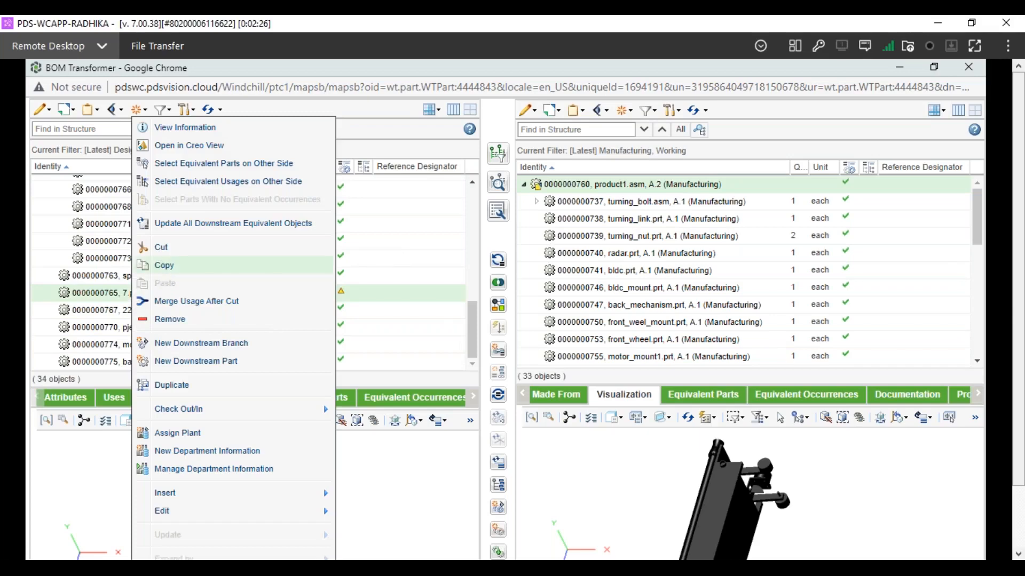
pyautogui.click(295, 267)
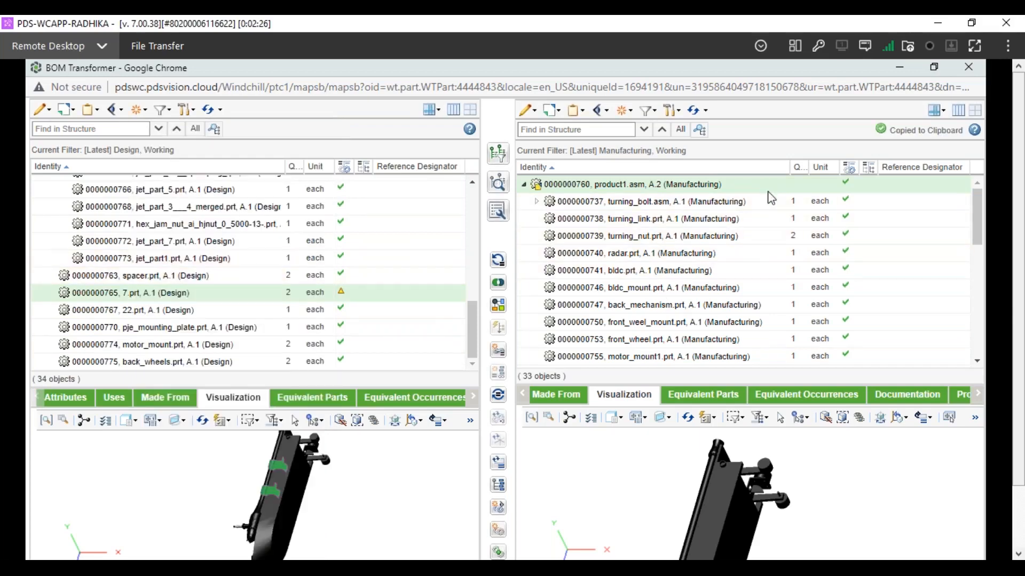
pyautogui.scroll(-2, 931, 255)
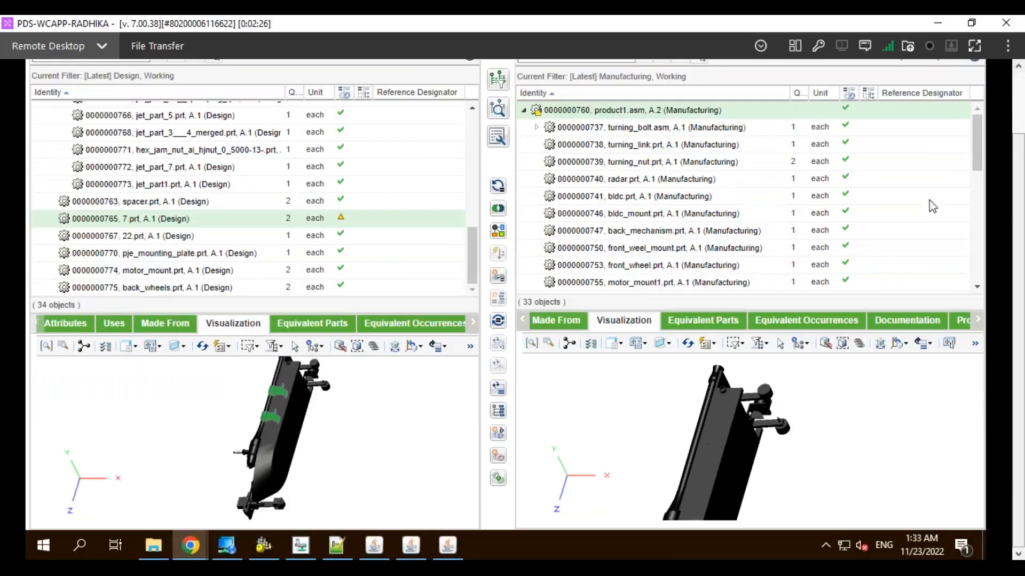
# Paste the copied 7.prt as a new branch under product1.asm, with the Manufacturing downstream view and the Ship Mfg context.
pyautogui.rightClick(942, 106)
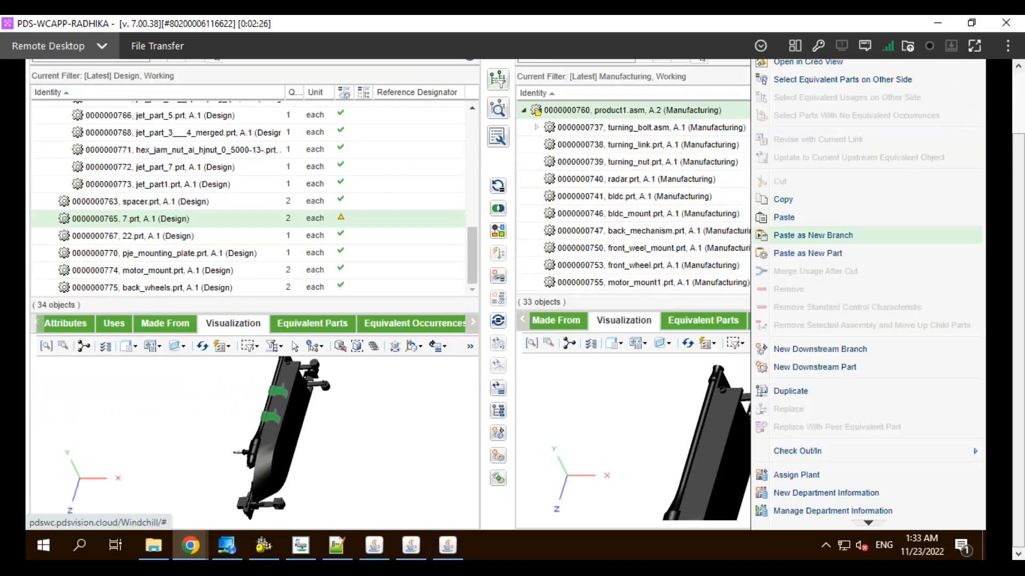
pyautogui.click(813, 235)
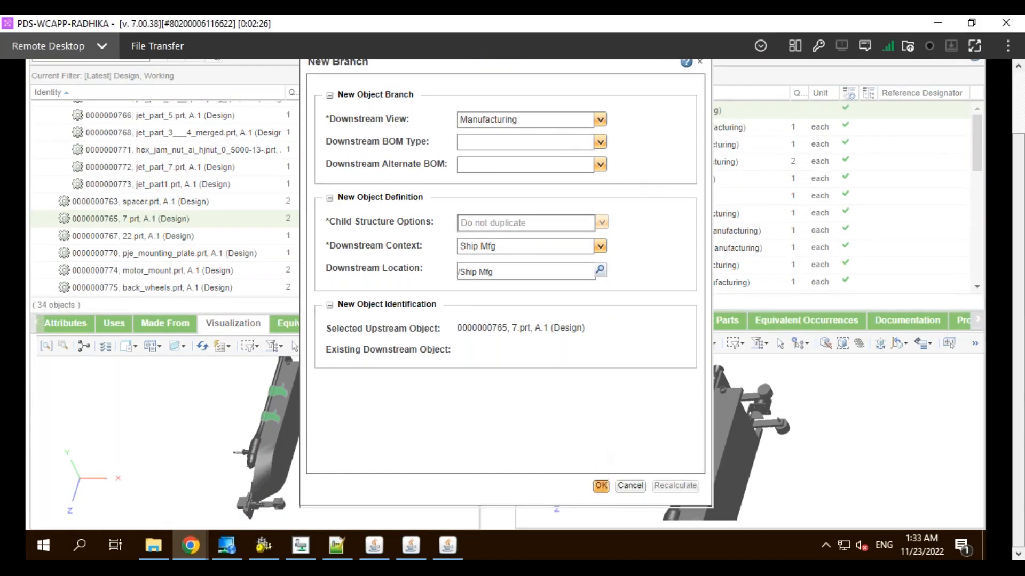
pyautogui.click(601, 486)
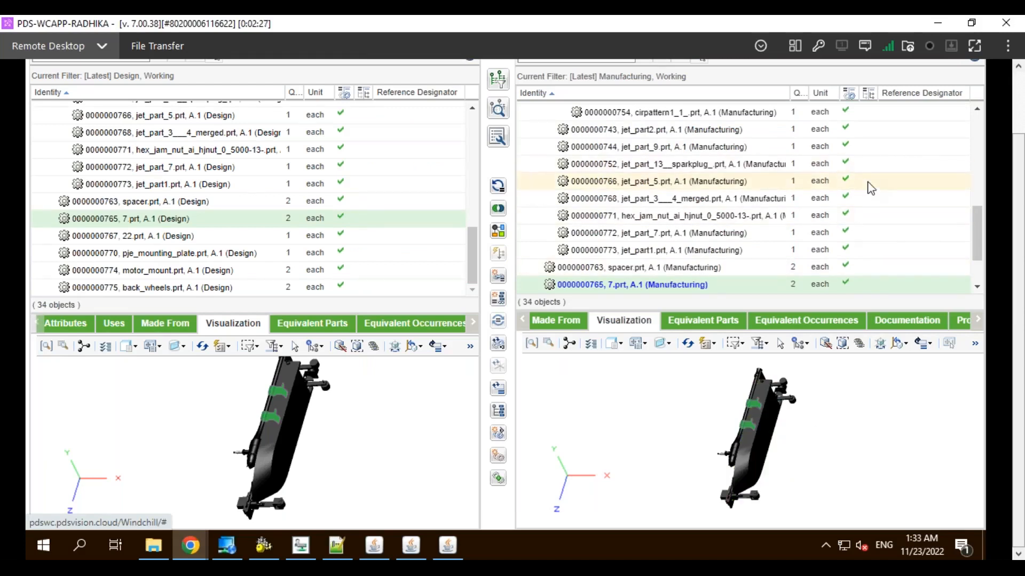
# Expand turning_bolt.asm in the manufacturing structure to show its component parts.
pyautogui.scroll(5, 871, 188)
pyautogui.click(536, 179)
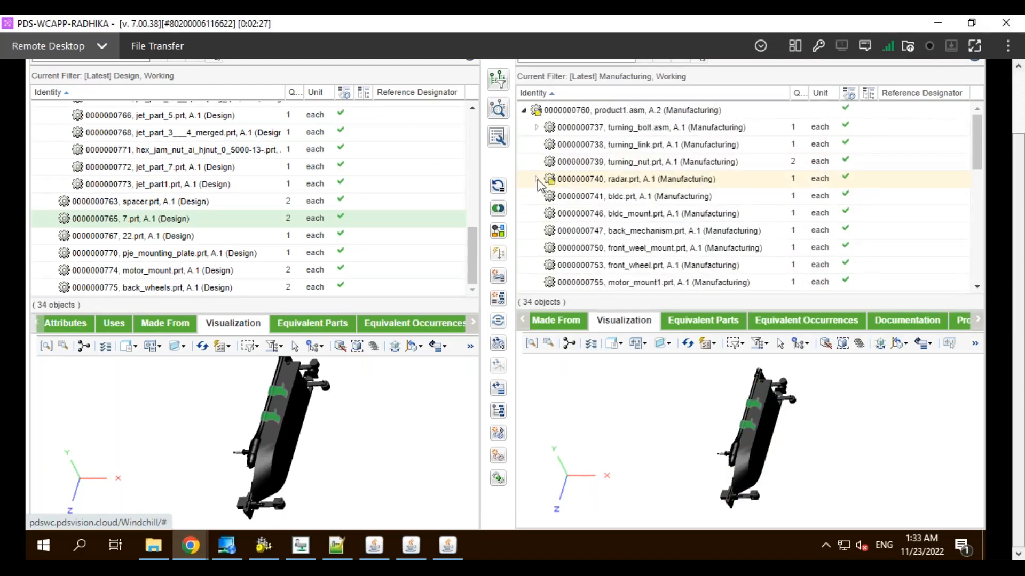
pyautogui.click(537, 127)
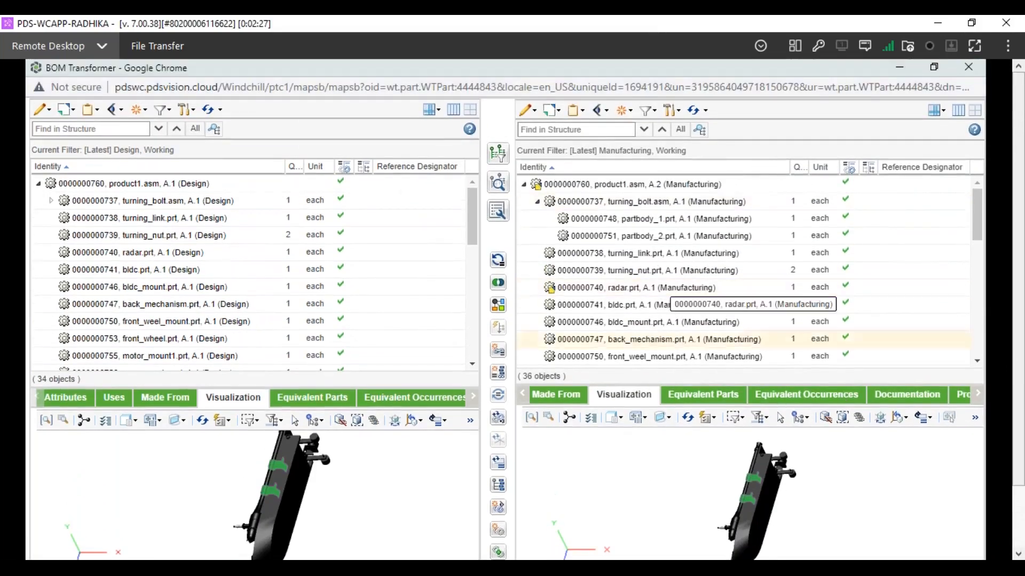
# Browse the detail categories of the manufacturing structure and show the Made From information.
pyautogui.click(977, 396)
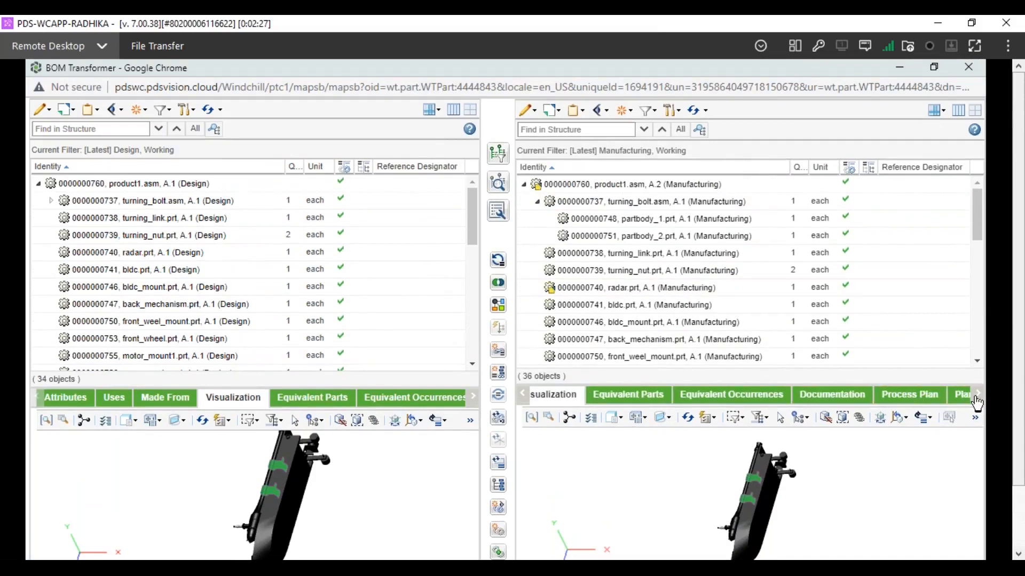
pyautogui.click(977, 396)
pyautogui.click(977, 396)
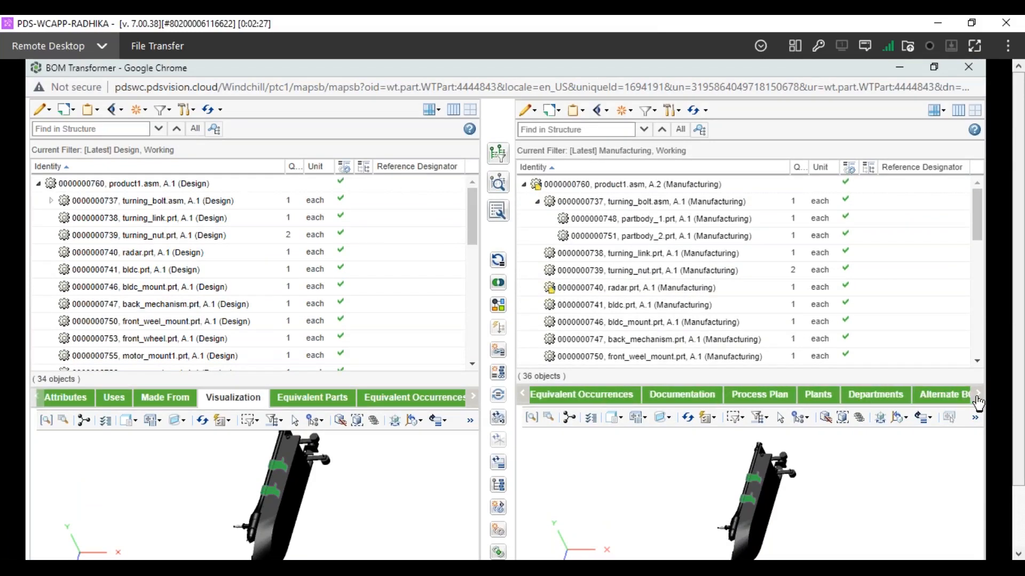
pyautogui.click(977, 396)
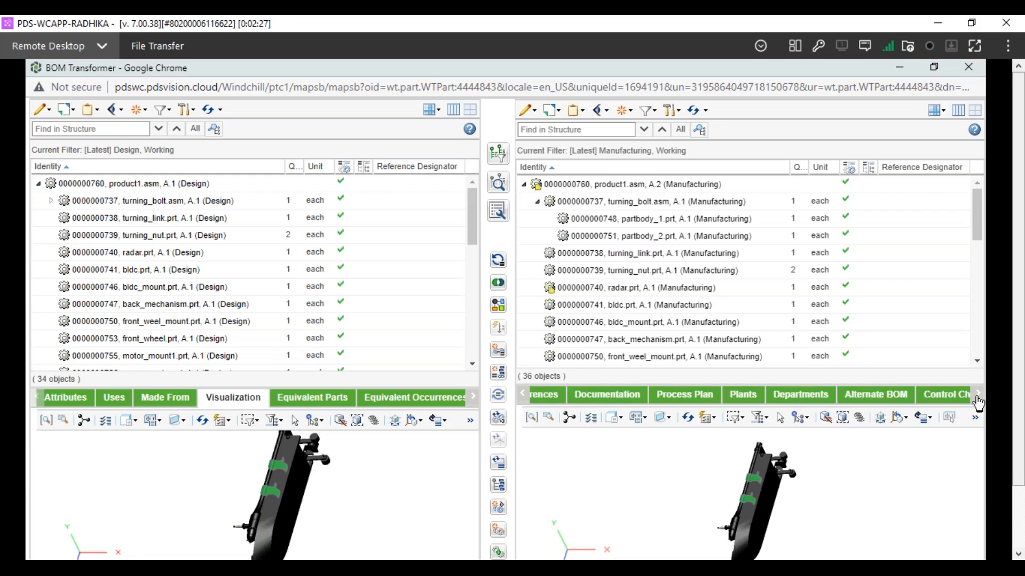
pyautogui.click(977, 400)
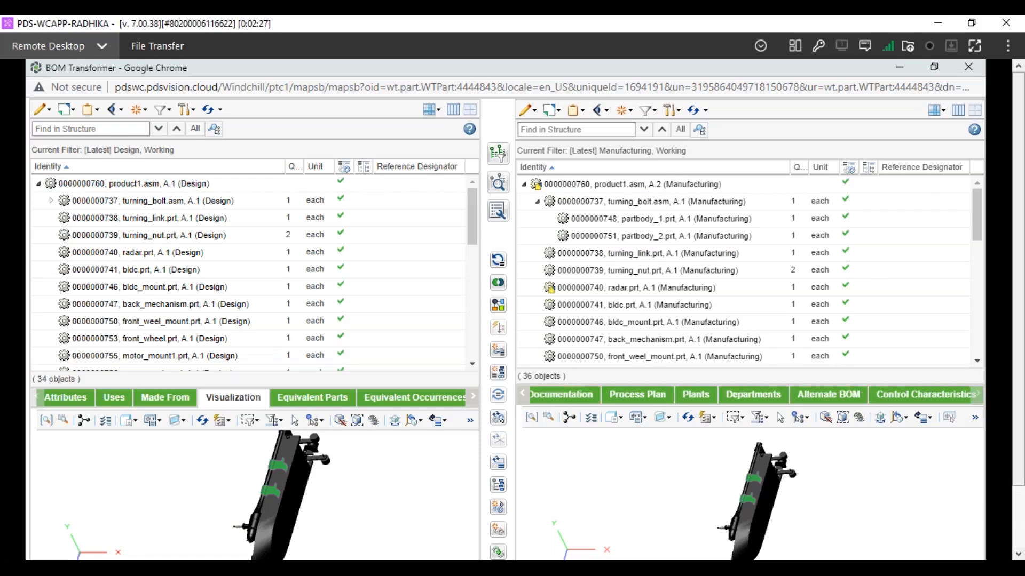
pyautogui.click(522, 397)
pyautogui.click(523, 396)
pyautogui.click(522, 395)
pyautogui.click(522, 395)
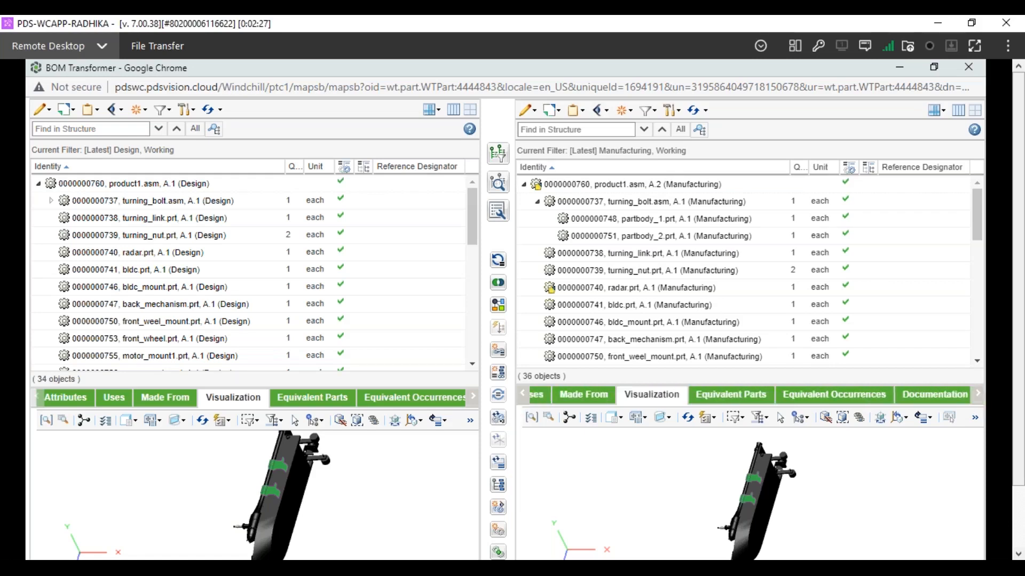
pyautogui.click(523, 396)
pyautogui.click(642, 397)
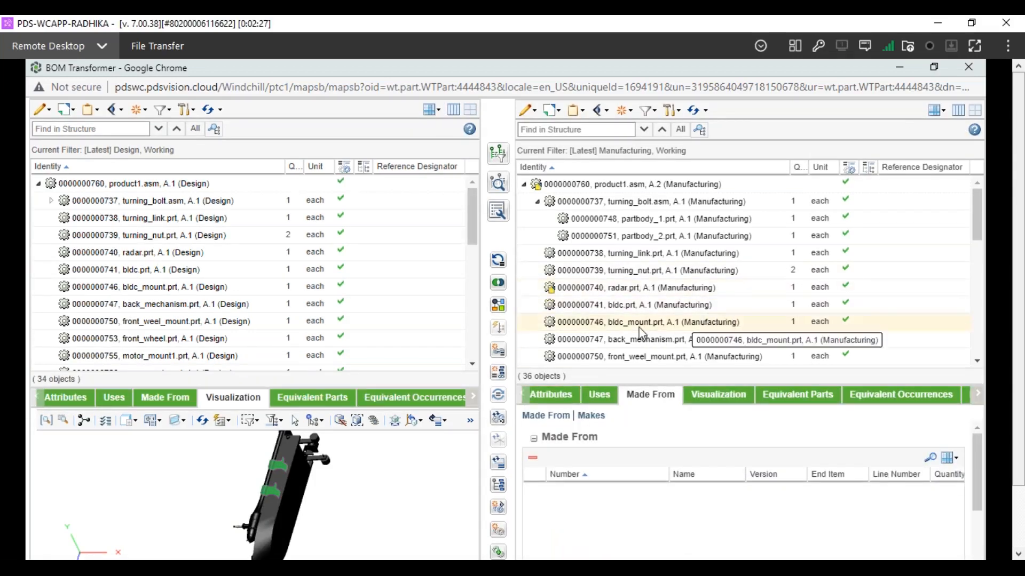
# Look through the product1.asm manufacturing structure and the equivalence status of its parts.
pyautogui.scroll(-3, 715, 308)
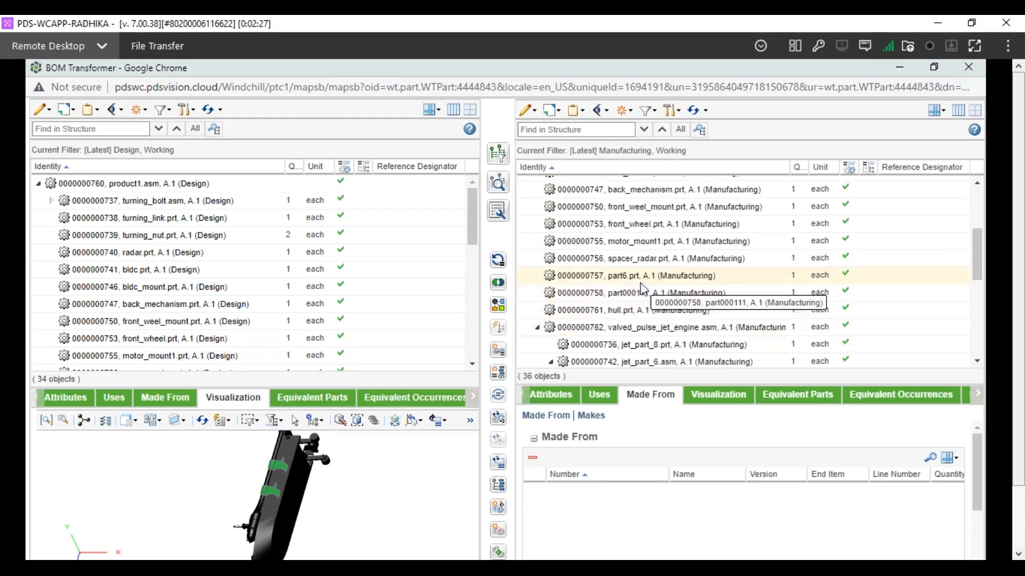
pyautogui.scroll(3, 643, 290)
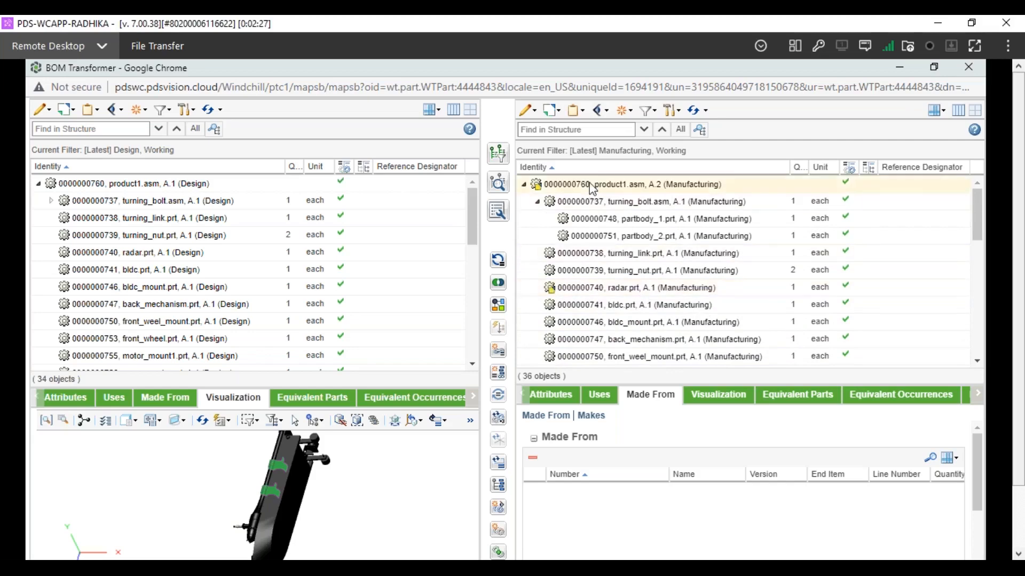
pyautogui.click(694, 184)
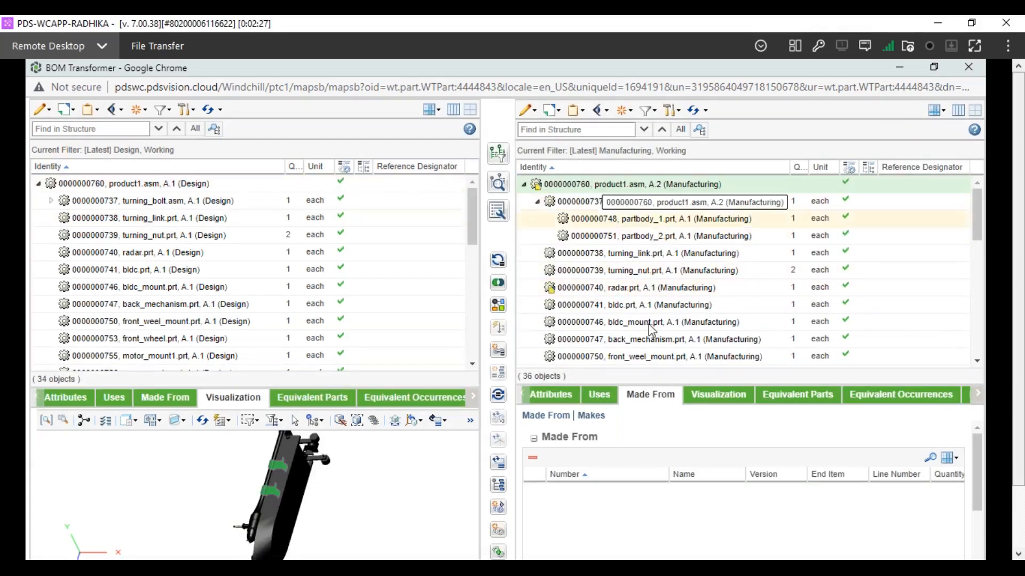
pyautogui.scroll(-6, 782, 297)
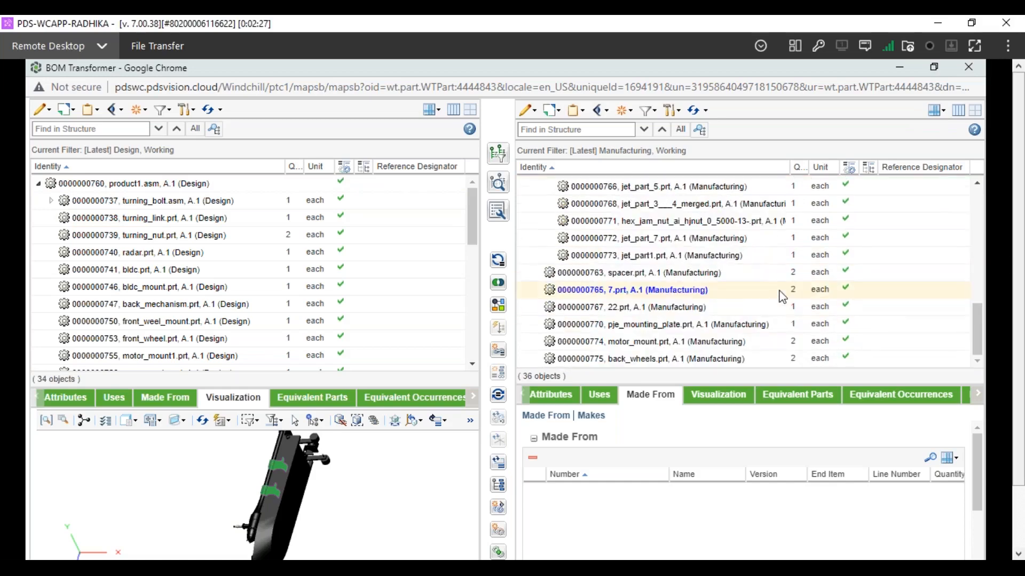
pyautogui.scroll(6, 782, 296)
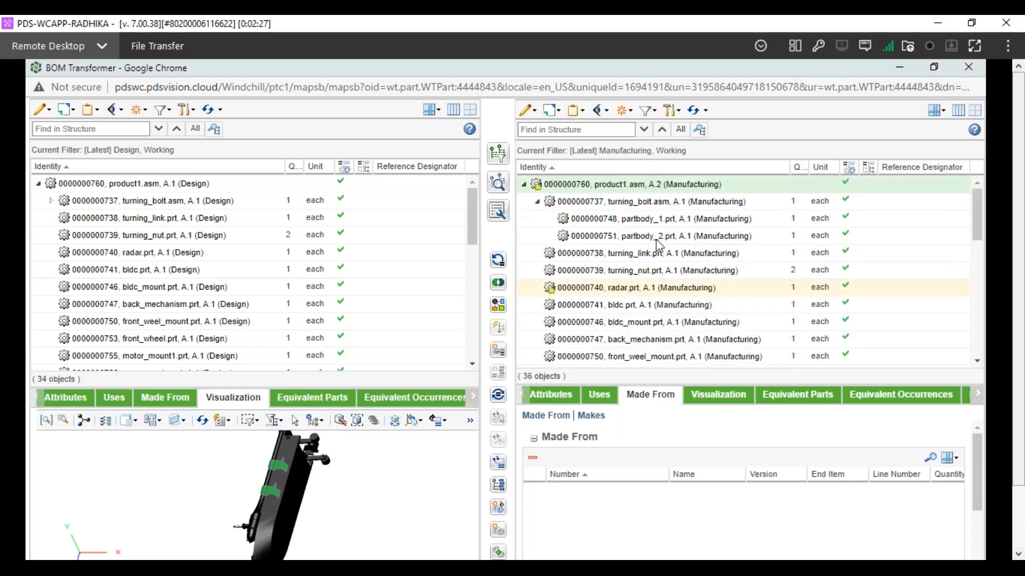
# Examine which check-out and check-in options are available for radar.prt and product1.asm in the manufacturing structure.
pyautogui.click(612, 290)
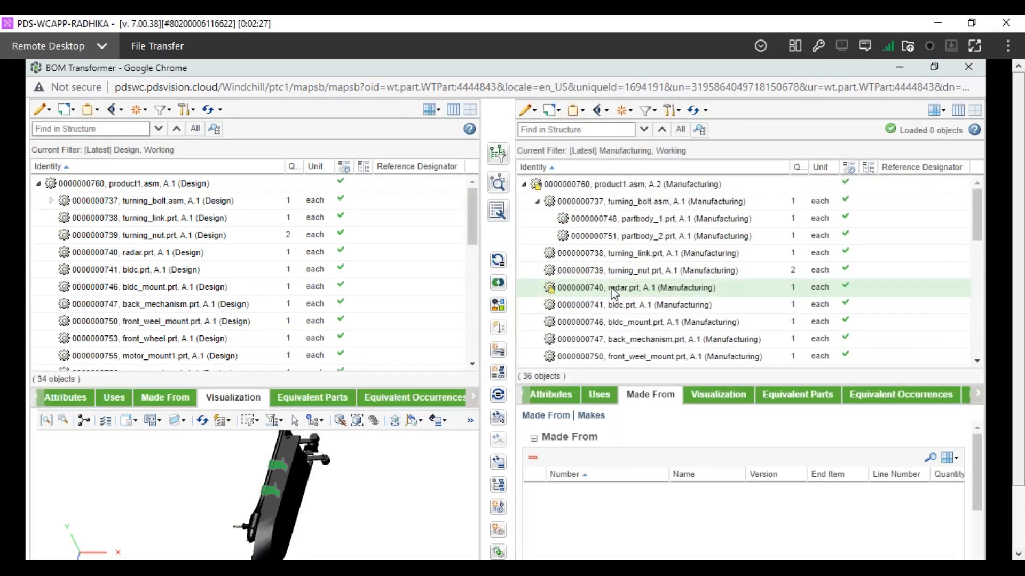
pyautogui.rightClick(613, 292)
pyautogui.press('Escape')
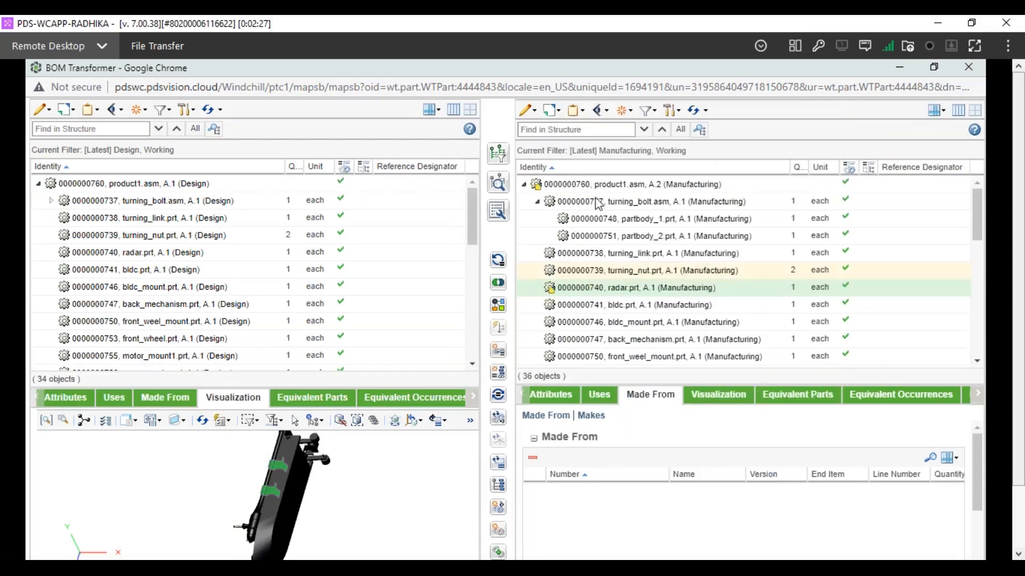
pyautogui.click(576, 185)
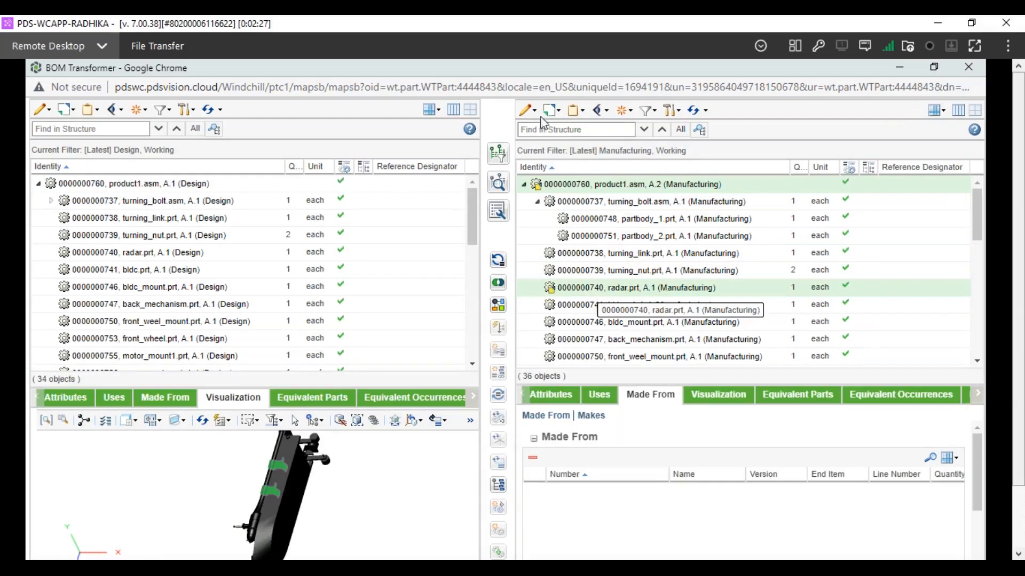
pyautogui.click(551, 110)
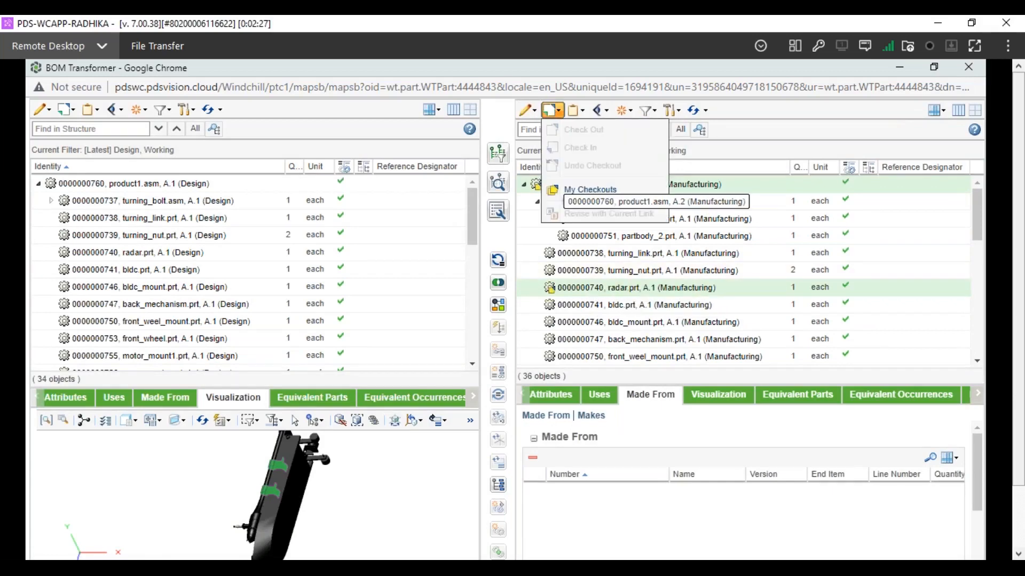
pyautogui.click(629, 291)
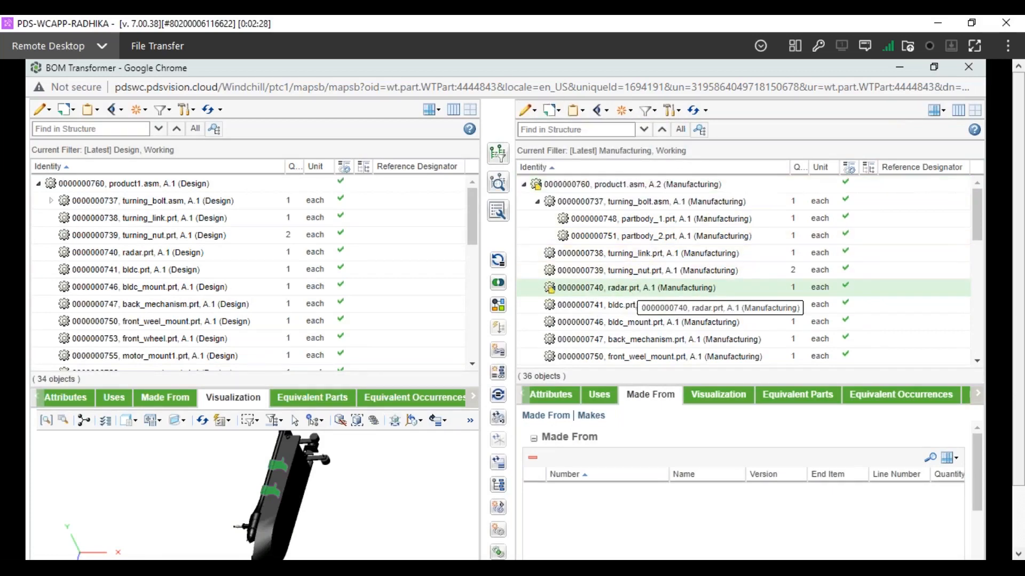
pyautogui.rightClick(629, 291)
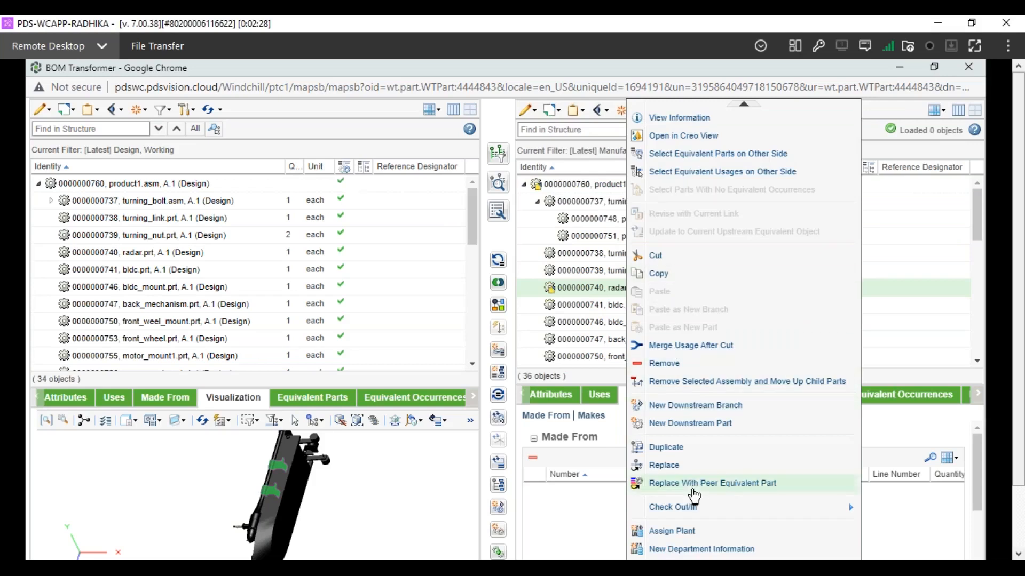
pyautogui.moveTo(689, 507)
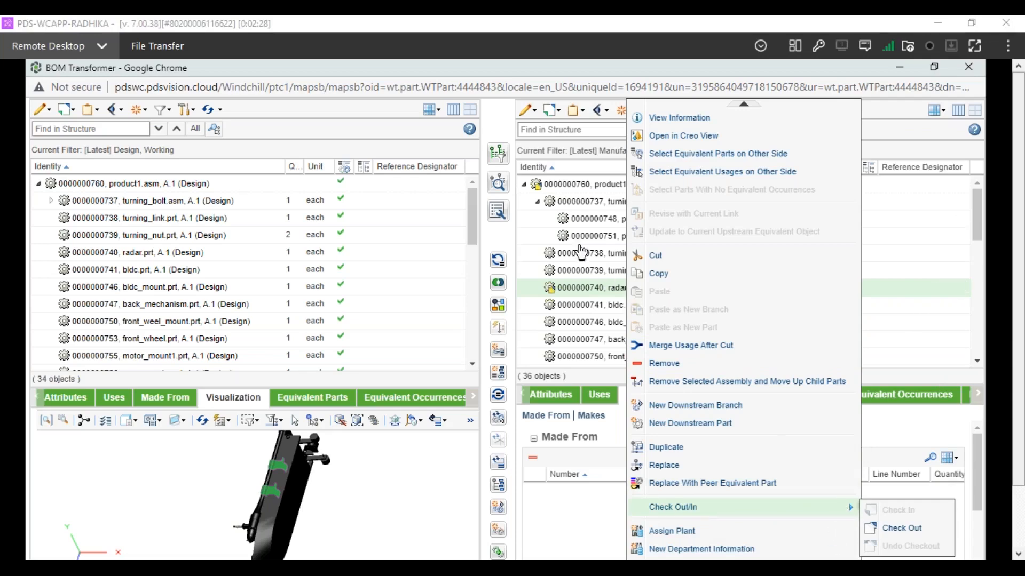
pyautogui.click(581, 236)
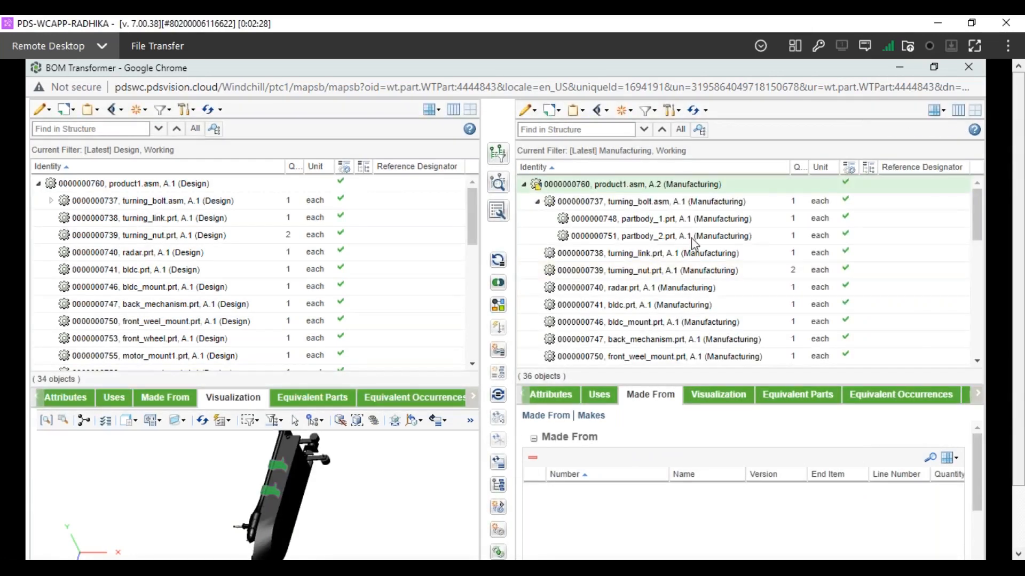
pyautogui.click(610, 288)
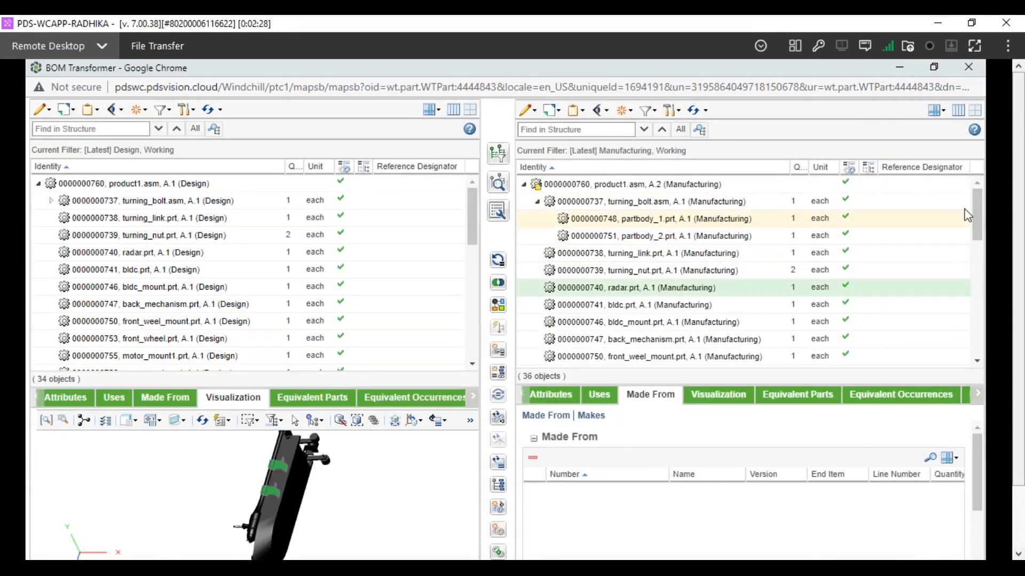
# Check in product1.asm of the manufacturing structure without comments and without keeping it checked out.
pyautogui.click(610, 188)
pyautogui.scroll(-8, 610, 188)
pyautogui.scroll(8, 610, 188)
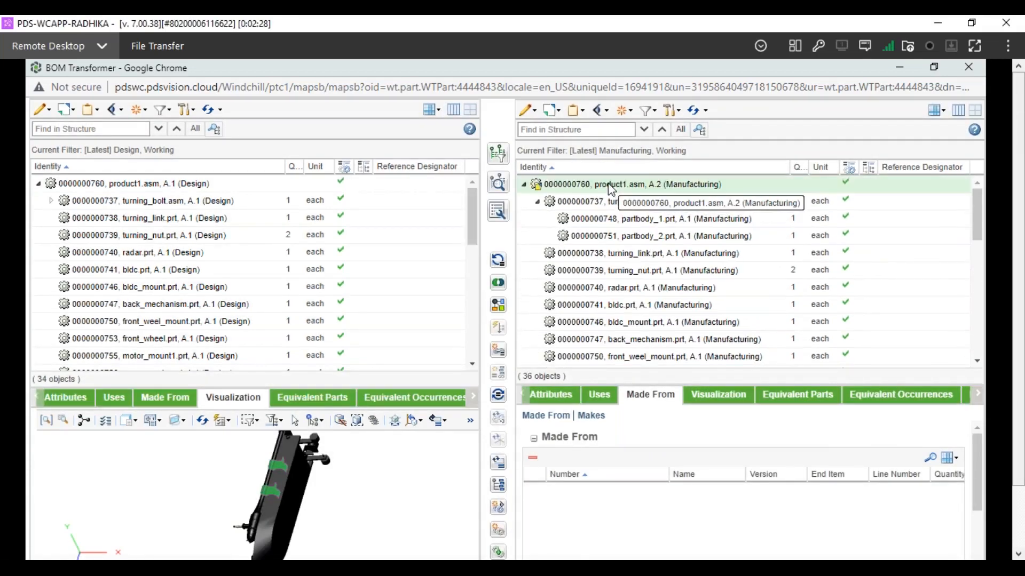
pyautogui.click(557, 111)
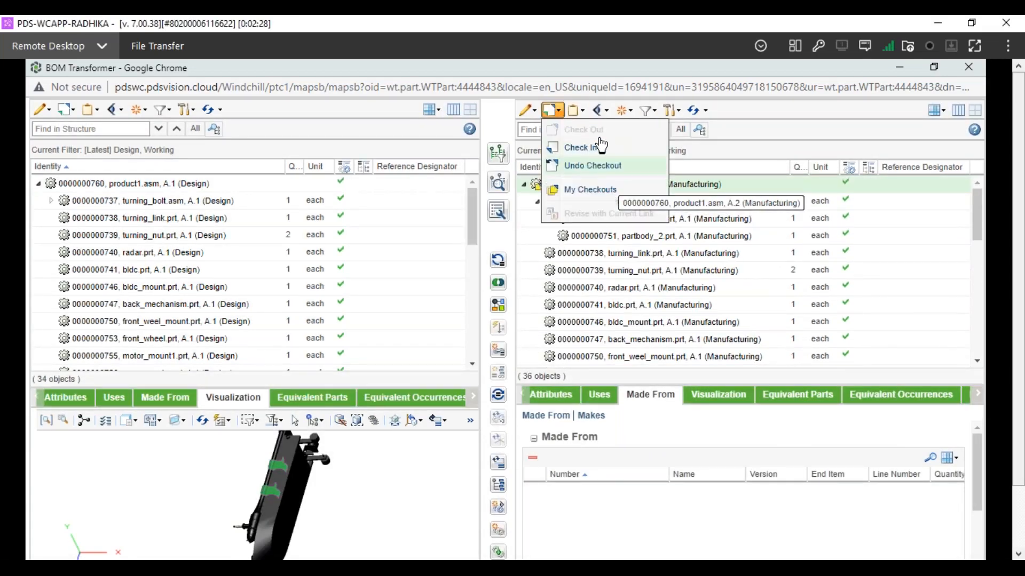
pyautogui.click(581, 147)
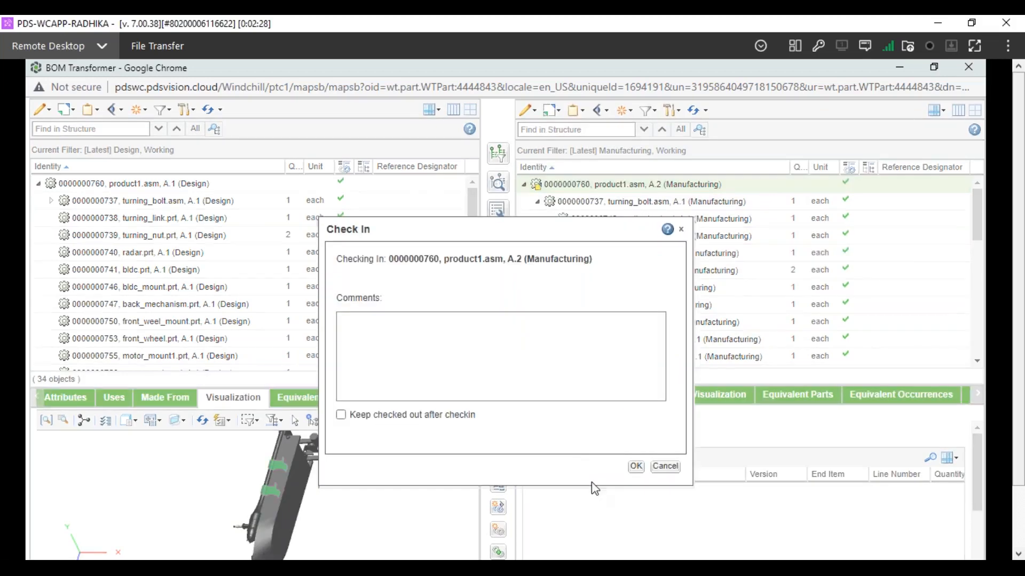
pyautogui.click(636, 467)
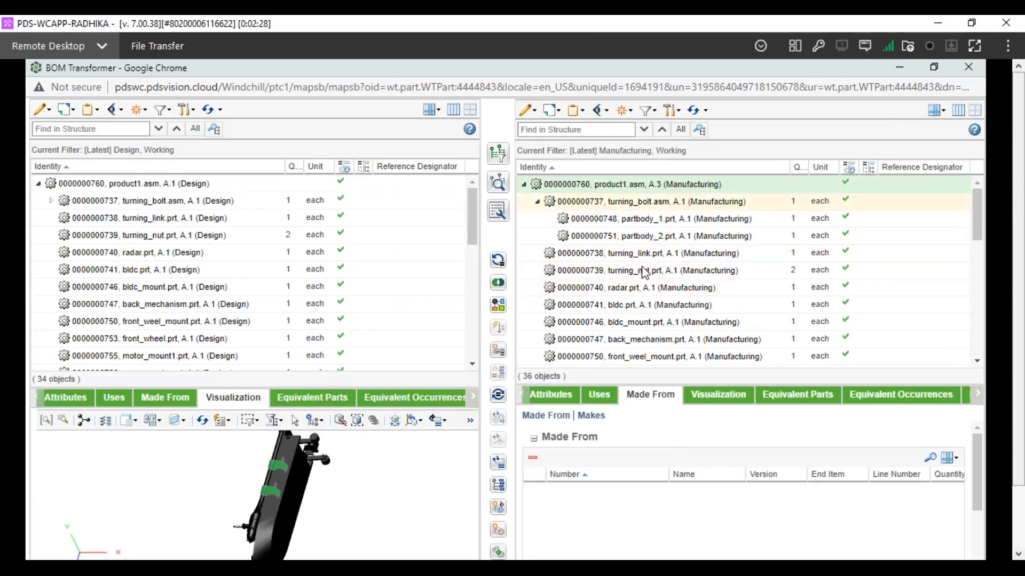
# Review the parts of the checked-in manufacturing structure, including pje_mounting_plate.prt and motor_mount.prt.
pyautogui.scroll(-3, 690, 310)
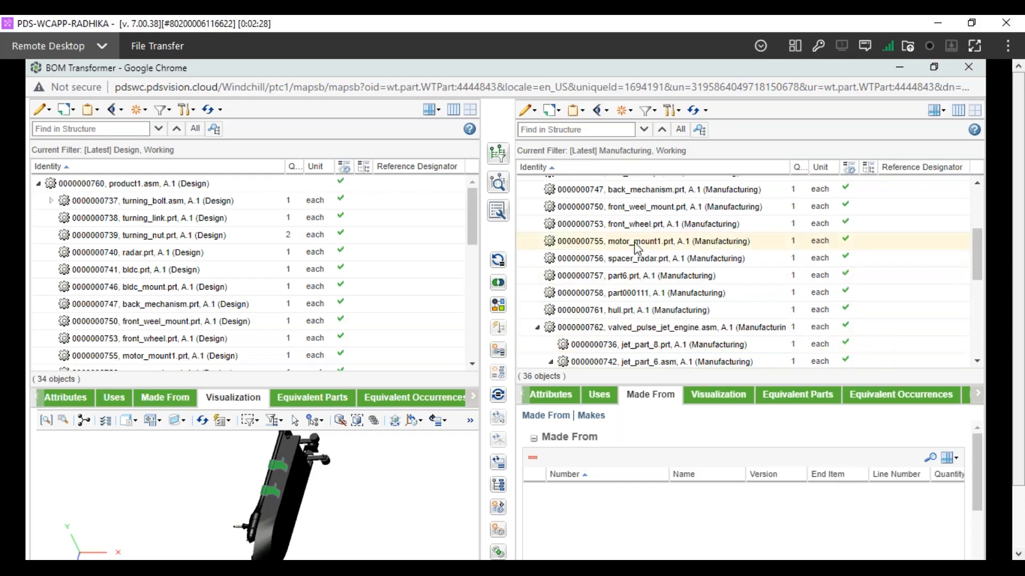
pyautogui.scroll(3, 633, 241)
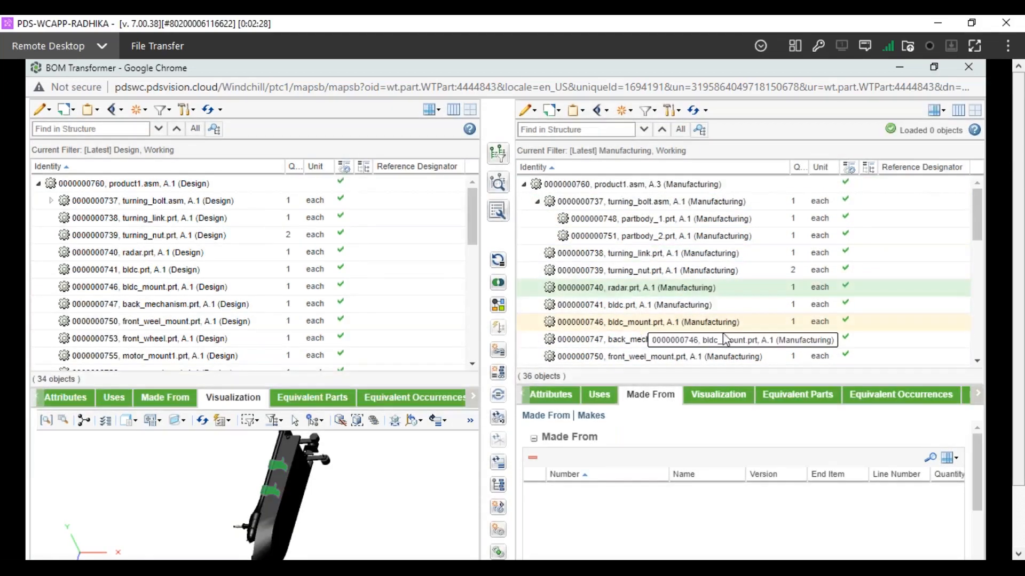
pyautogui.scroll(-3, 640, 330)
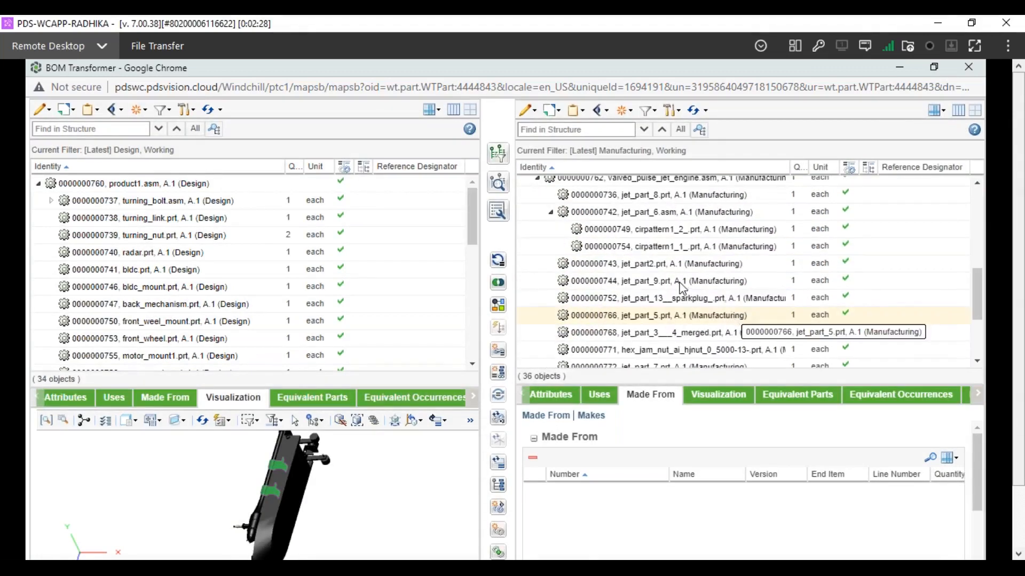
pyautogui.scroll(-3, 692, 321)
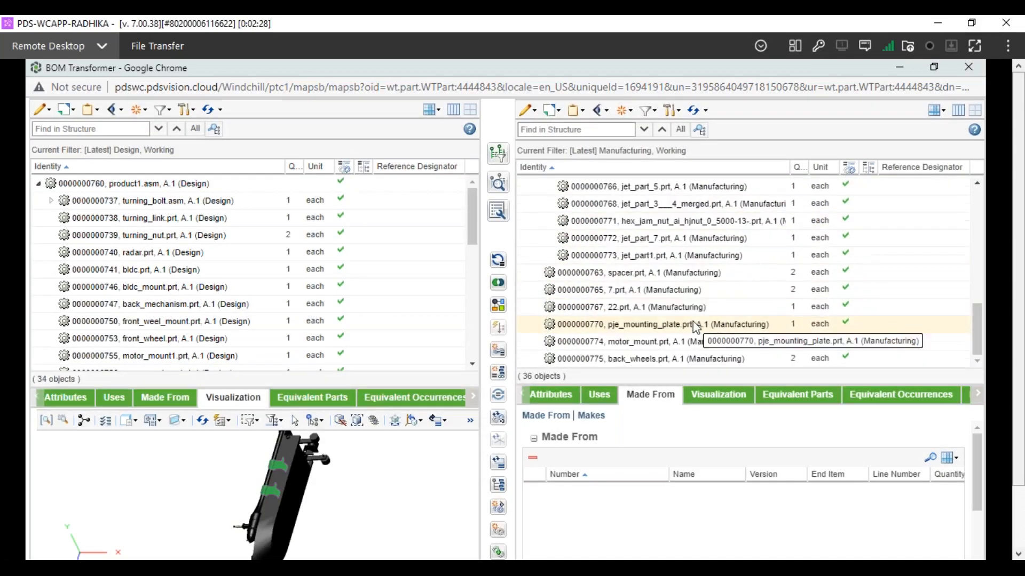
pyautogui.click(656, 326)
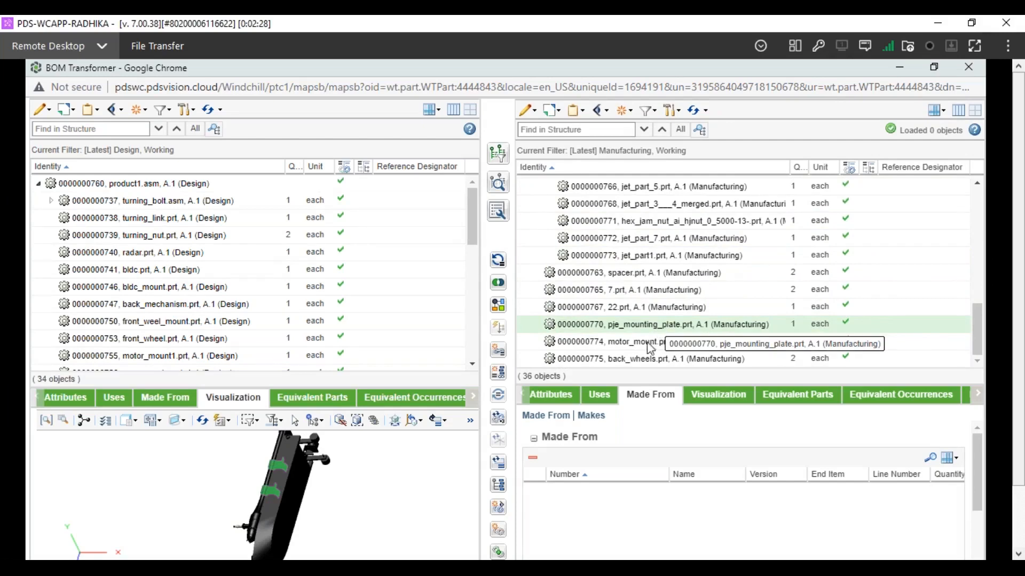
pyautogui.click(643, 345)
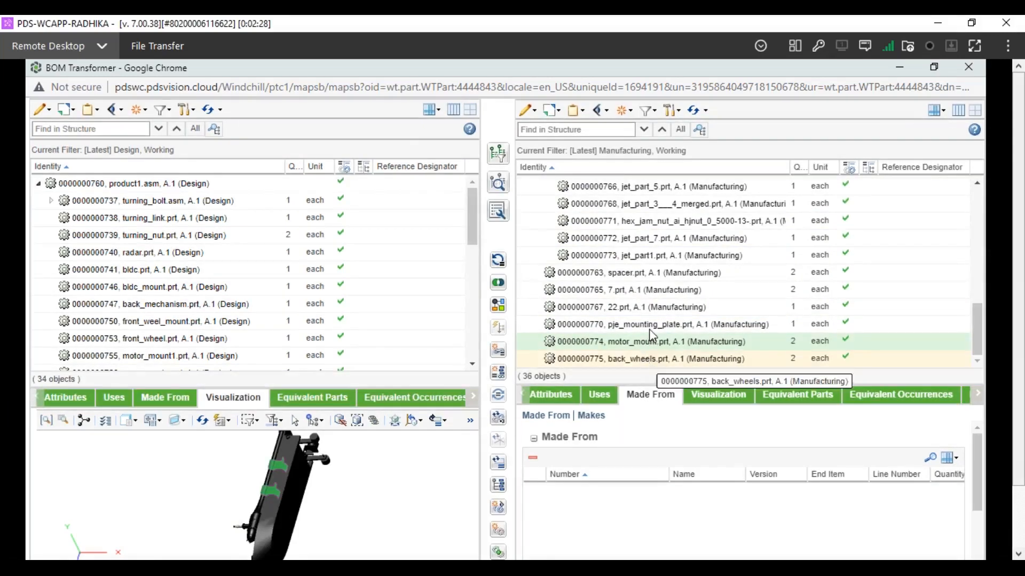
# Look over the parts of the manufacturing structure from pje_mounting_plate.prt up to radar.prt.
pyautogui.click(651, 328)
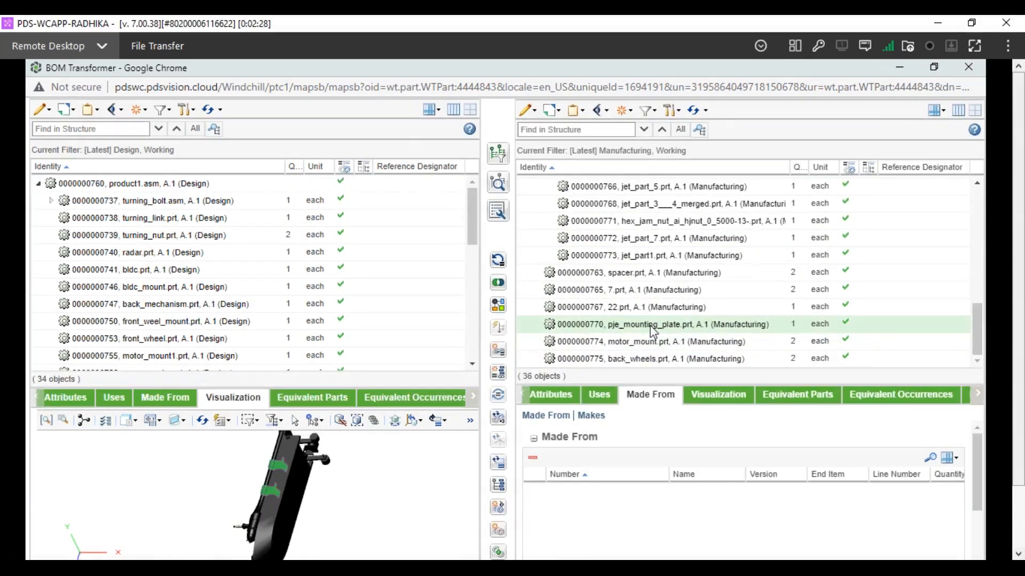
pyautogui.scroll(4, 649, 296)
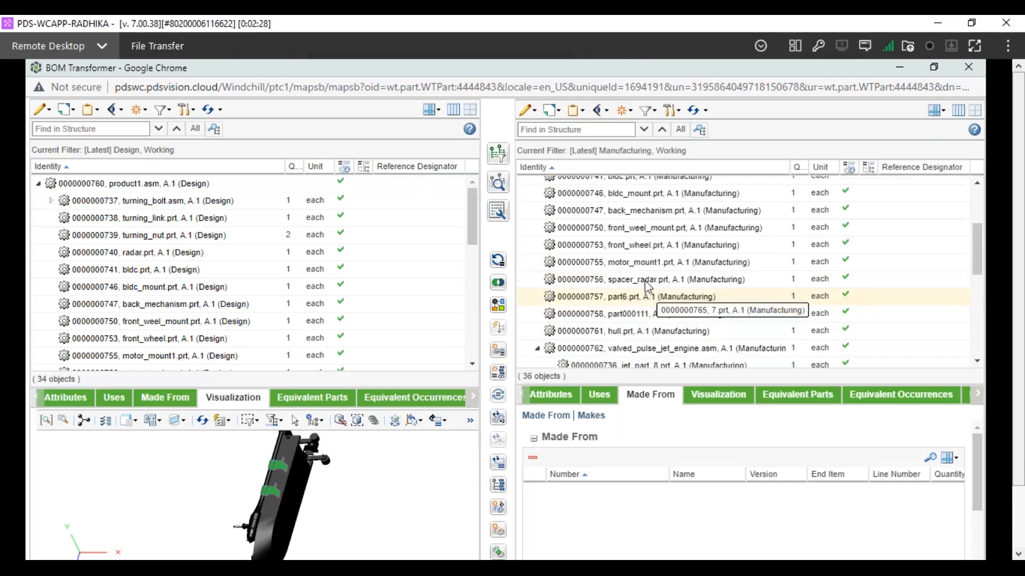
pyautogui.click(642, 195)
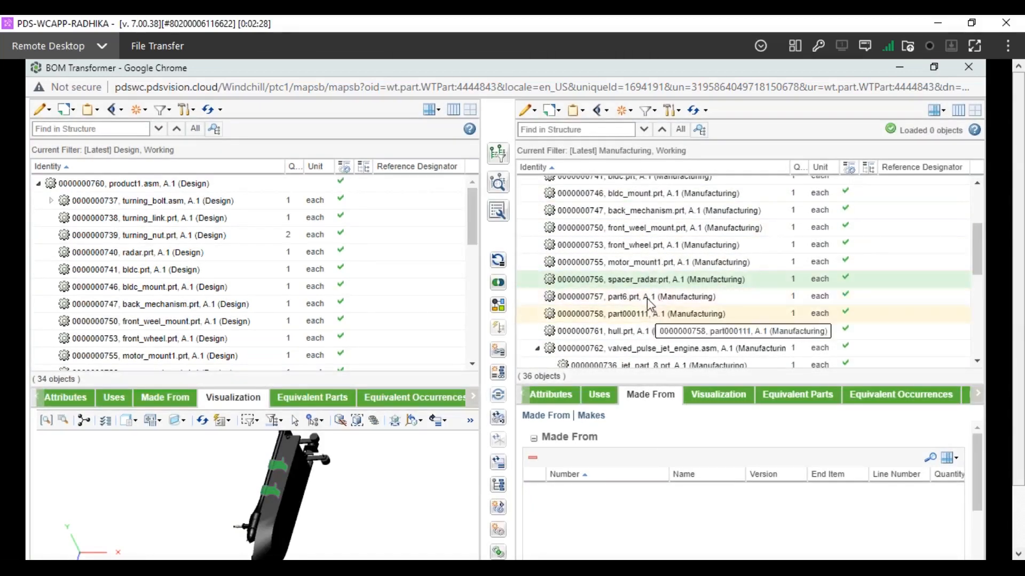
pyautogui.scroll(3, 647, 299)
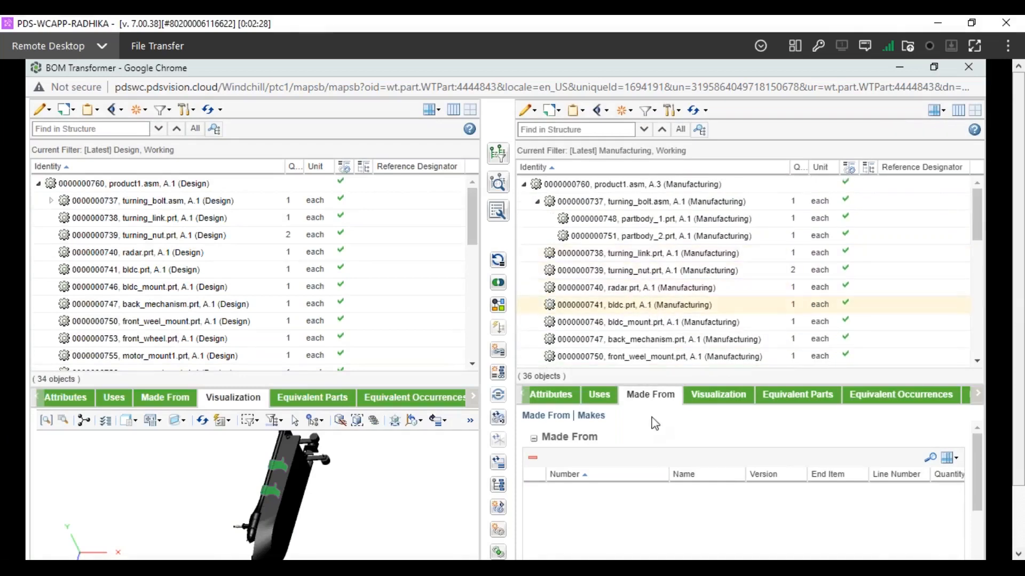
pyautogui.click(633, 273)
pyautogui.click(635, 288)
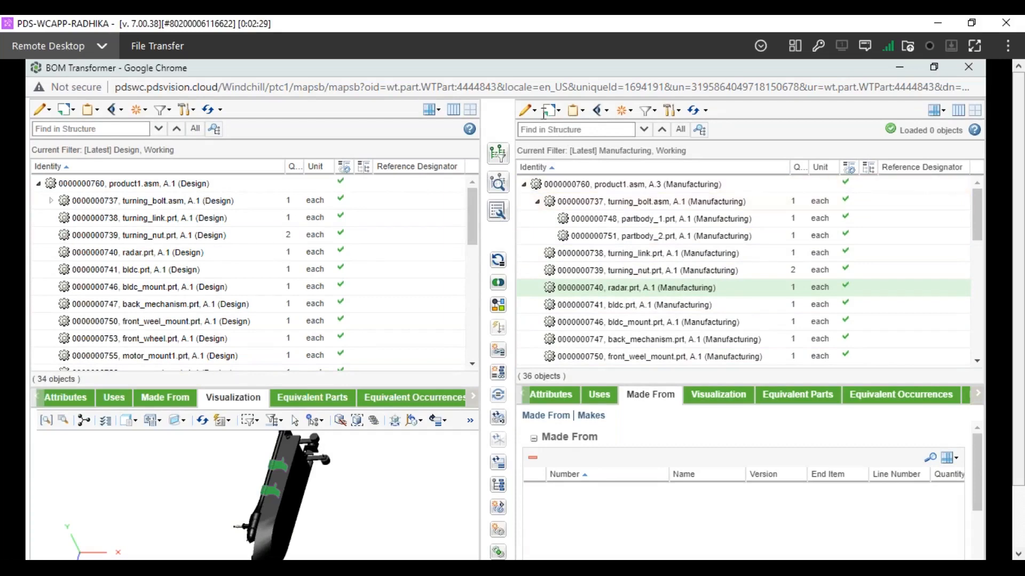
# Show the Made From related information for all parts of the product1.asm manufacturing structure.
pyautogui.click(613, 186)
pyautogui.scroll(-8, 675, 229)
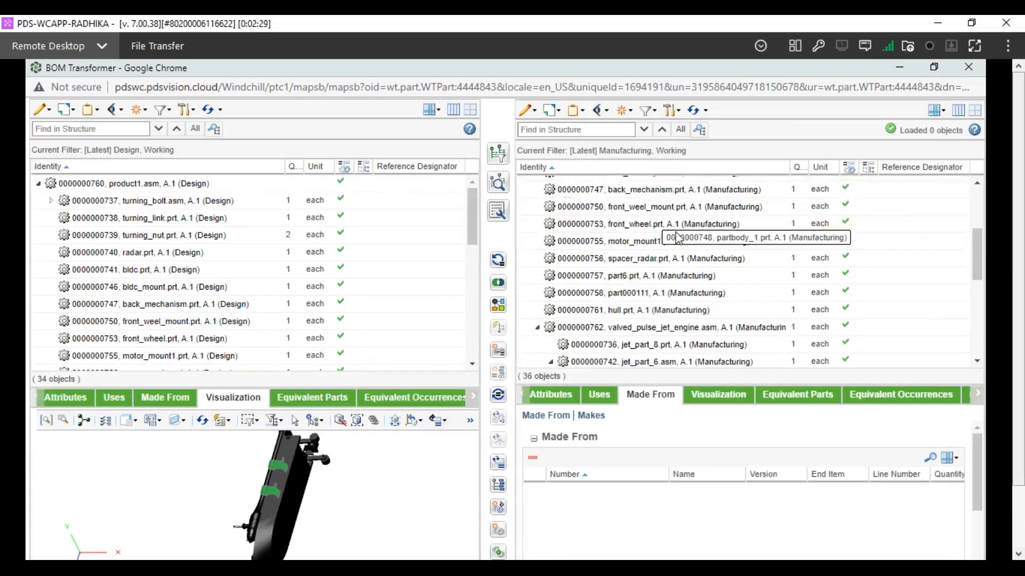
pyautogui.keyDown('shift'); pyautogui.click(596, 359); pyautogui.keyUp('shift')
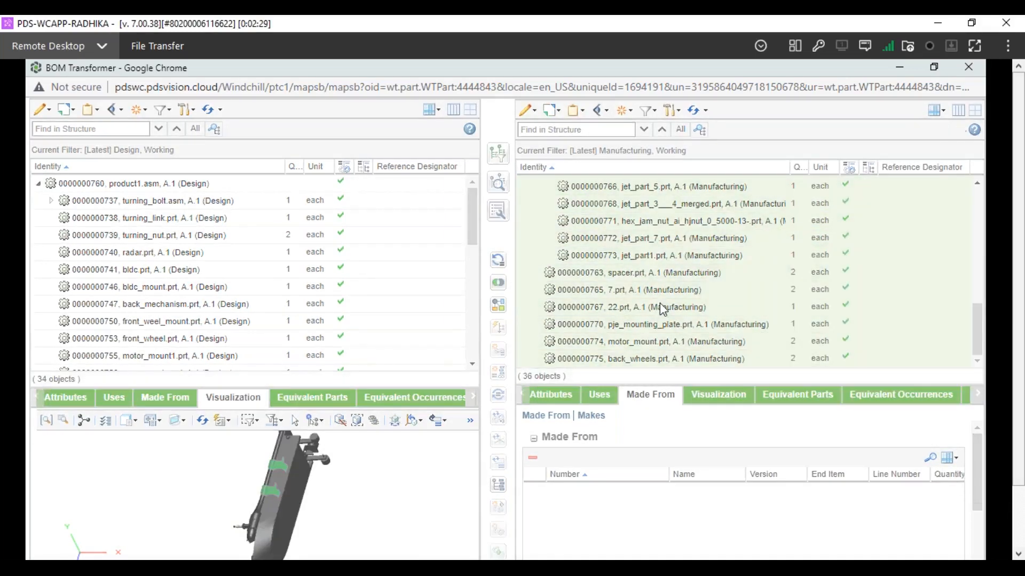
pyautogui.click(600, 110)
pyautogui.click(631, 298)
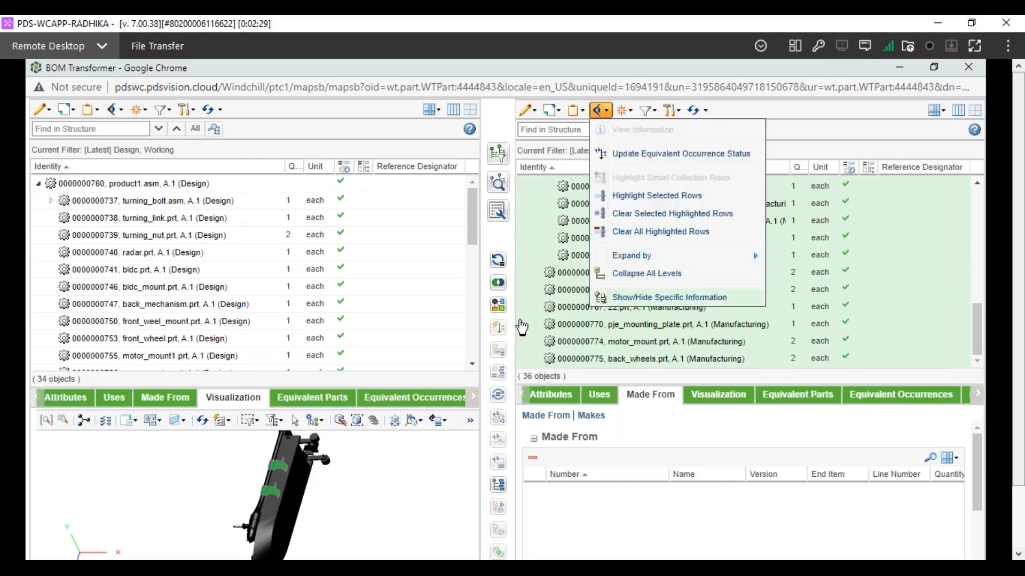
pyautogui.click(399, 377)
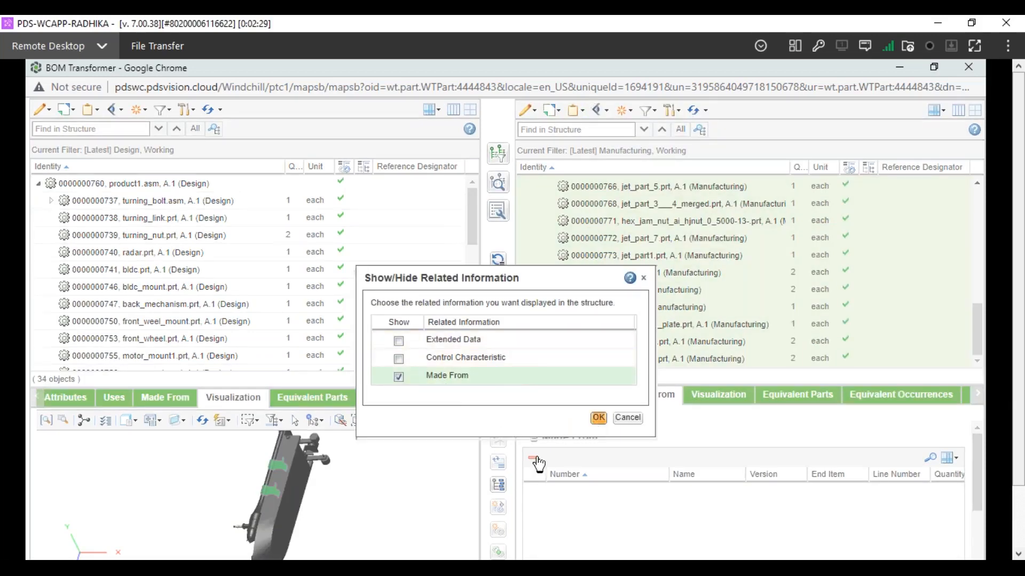
pyautogui.click(598, 418)
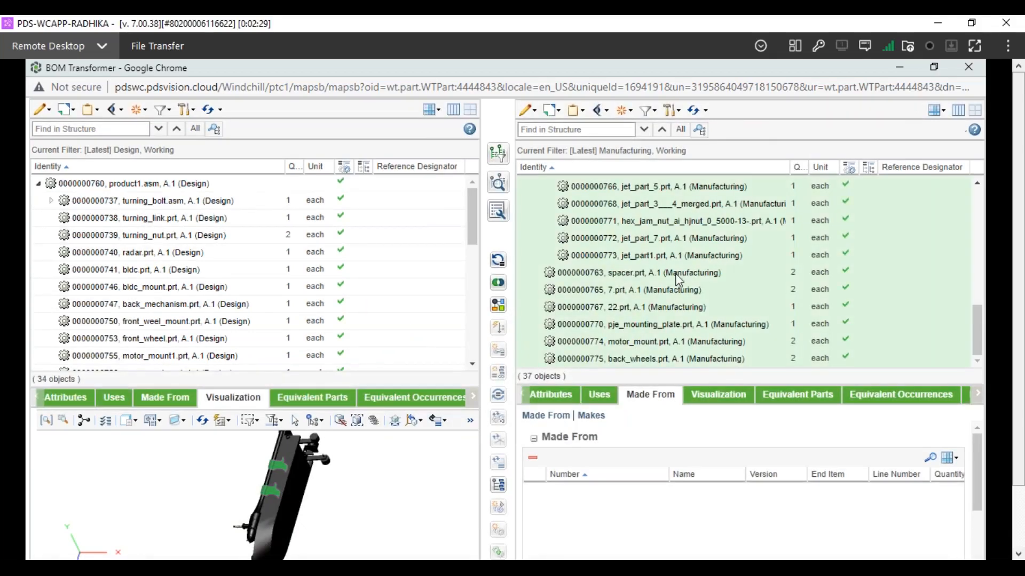
# Examine the Made From material listed under hull.prt in the manufacturing structure.
pyautogui.scroll(-5, 635, 285)
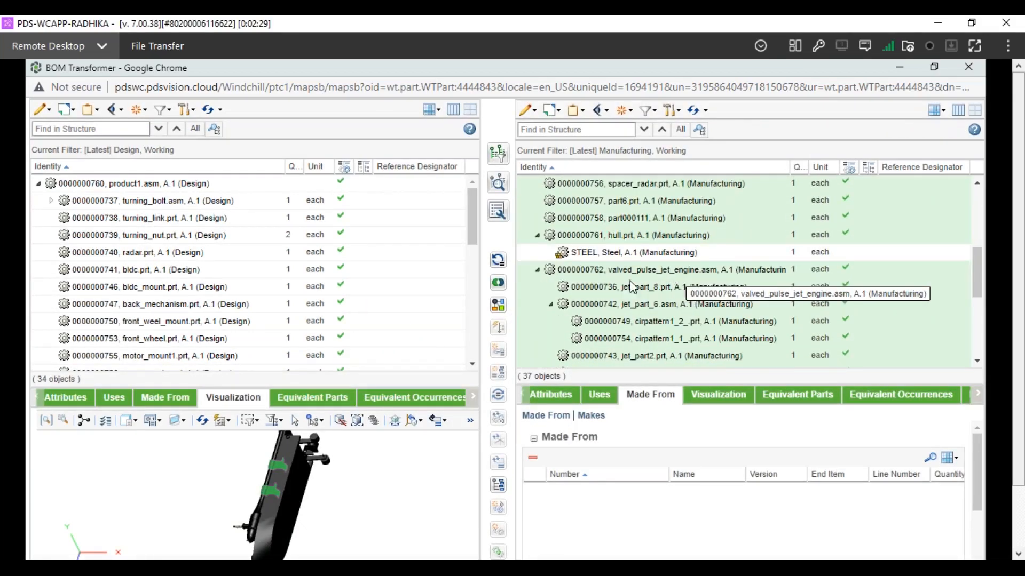
pyautogui.click(732, 255)
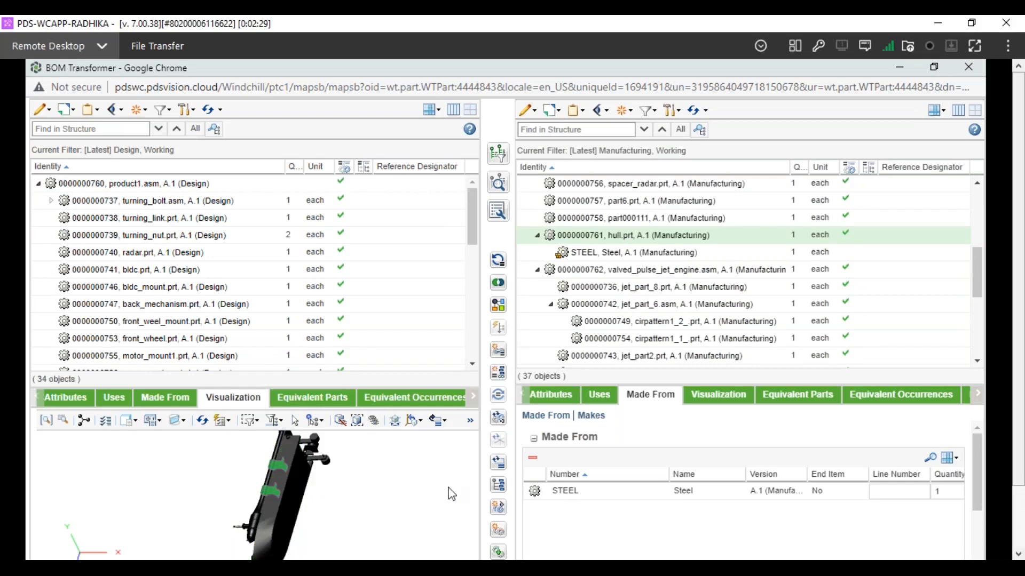
pyautogui.scroll(-1, 451, 494)
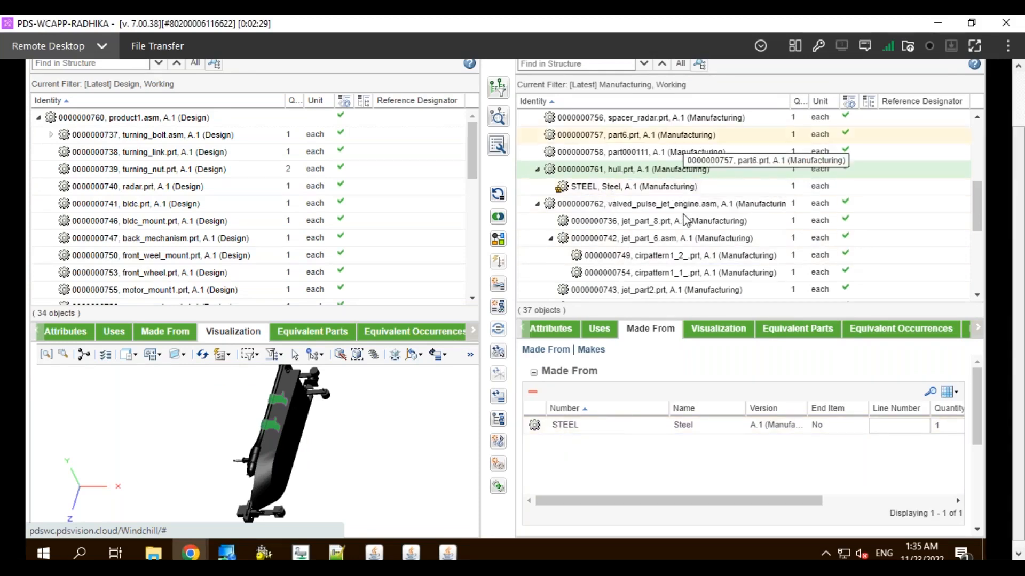
pyautogui.press('F11')
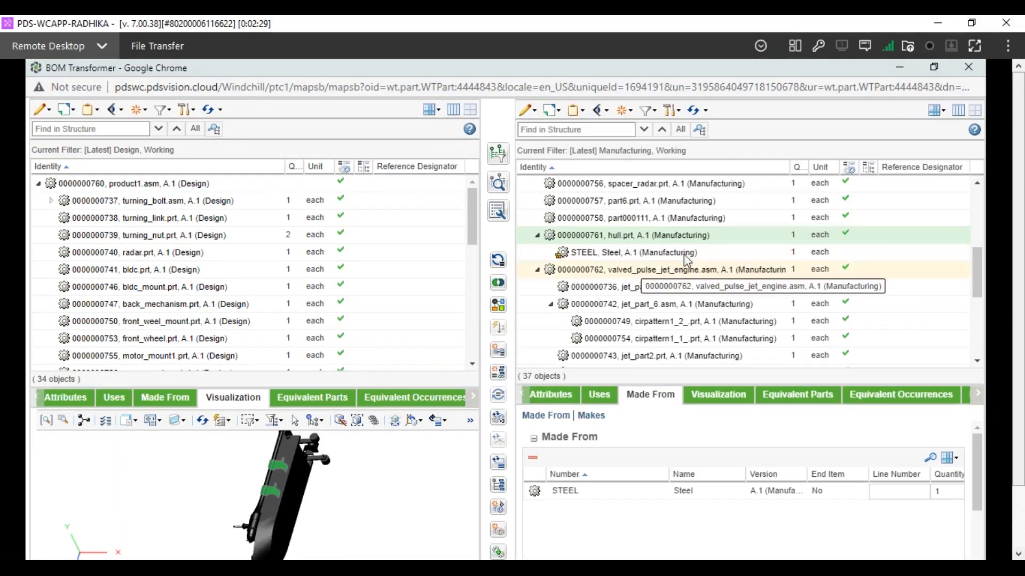
pyautogui.click(700, 255)
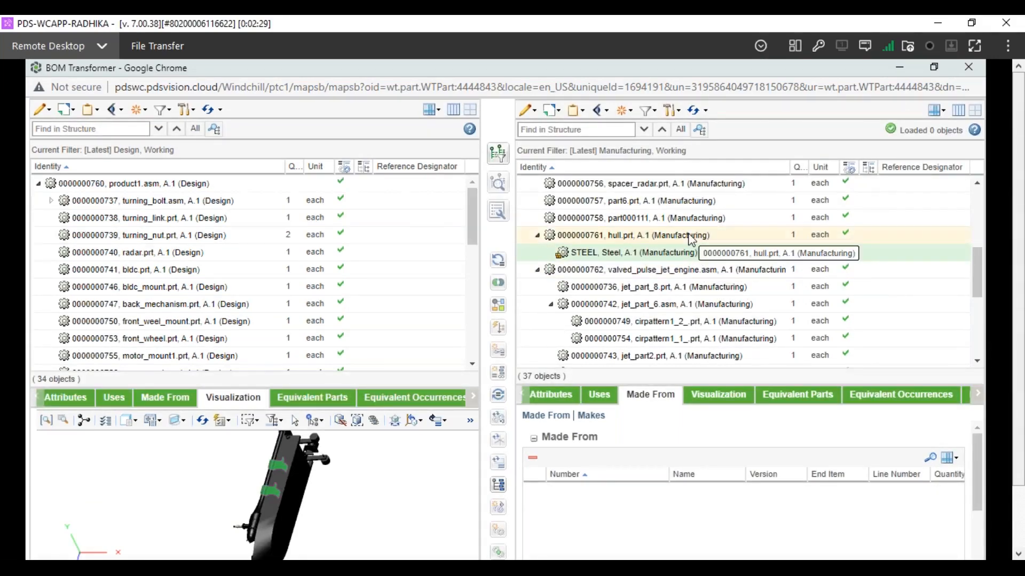
pyautogui.click(693, 234)
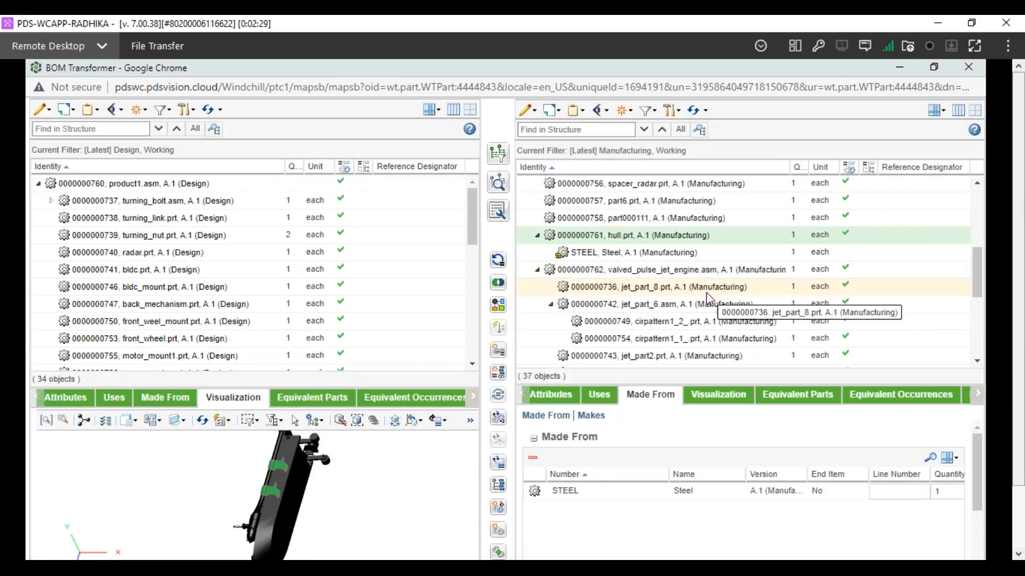
# Insert the Steel part numbered STEEL as the Made From material of pje_mounting_plate.prt, searching by the name STEEL.
pyautogui.scroll(-3, 706, 300)
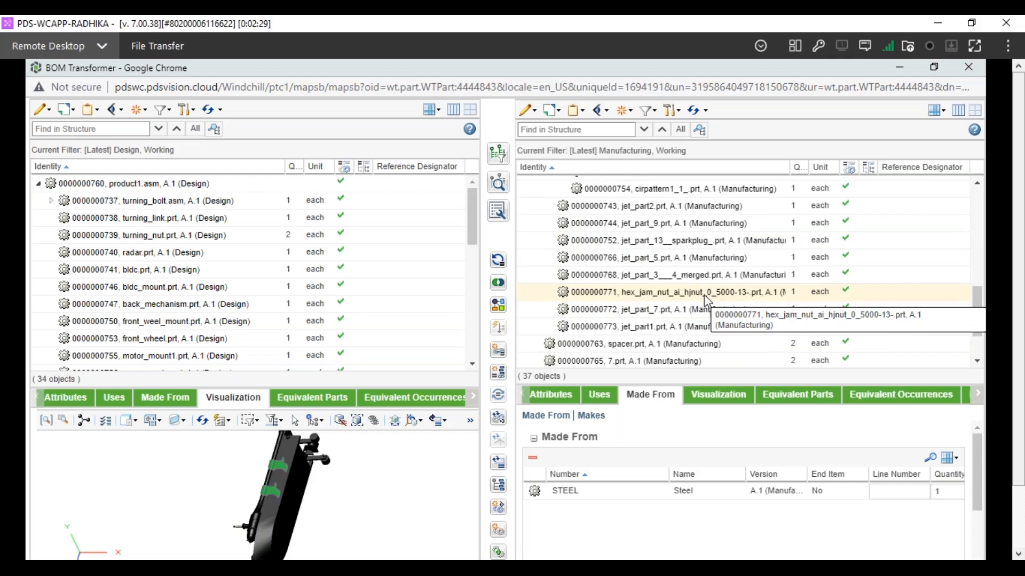
pyautogui.scroll(-2, 705, 300)
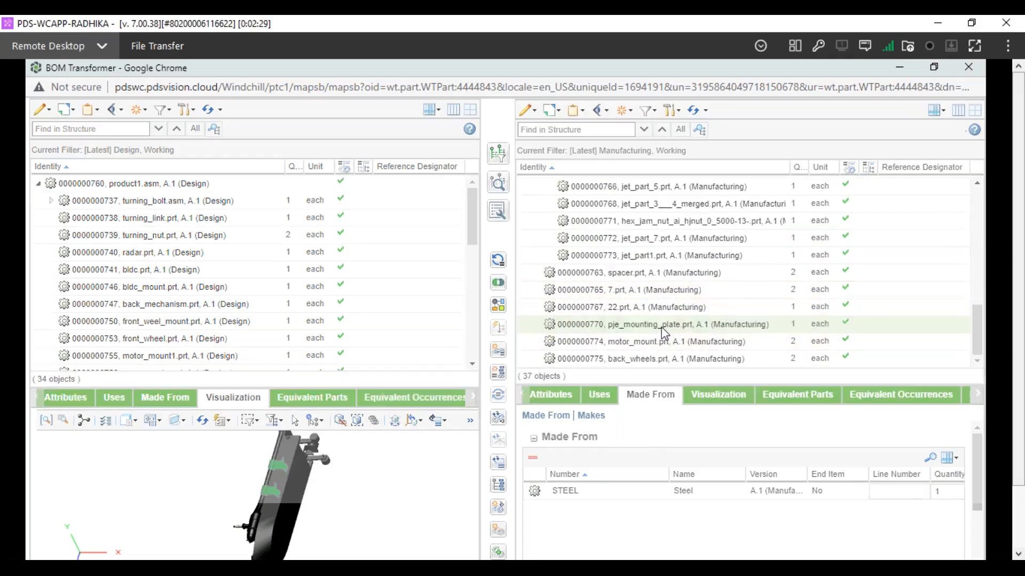
pyautogui.click(664, 331)
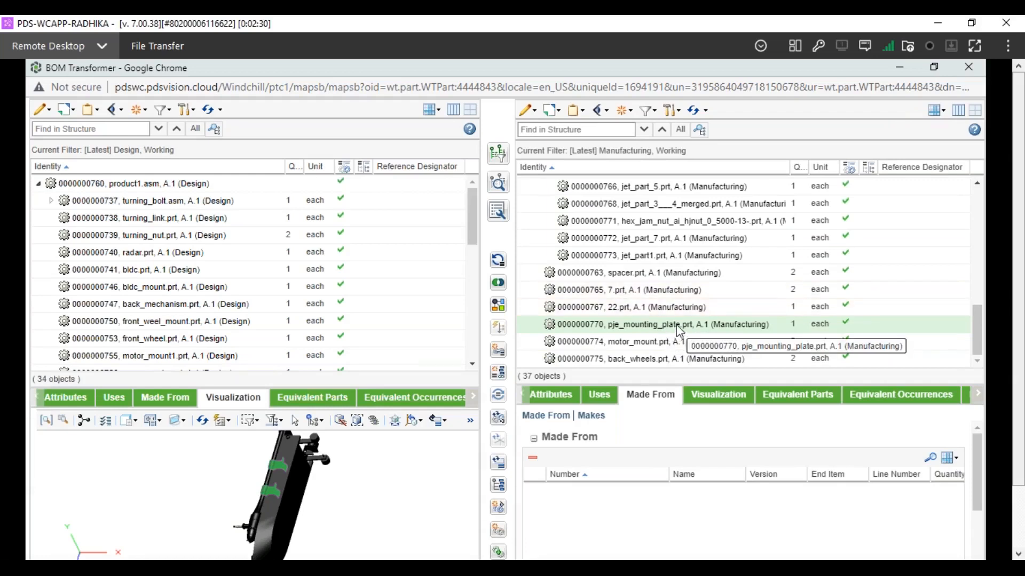
pyautogui.click(534, 113)
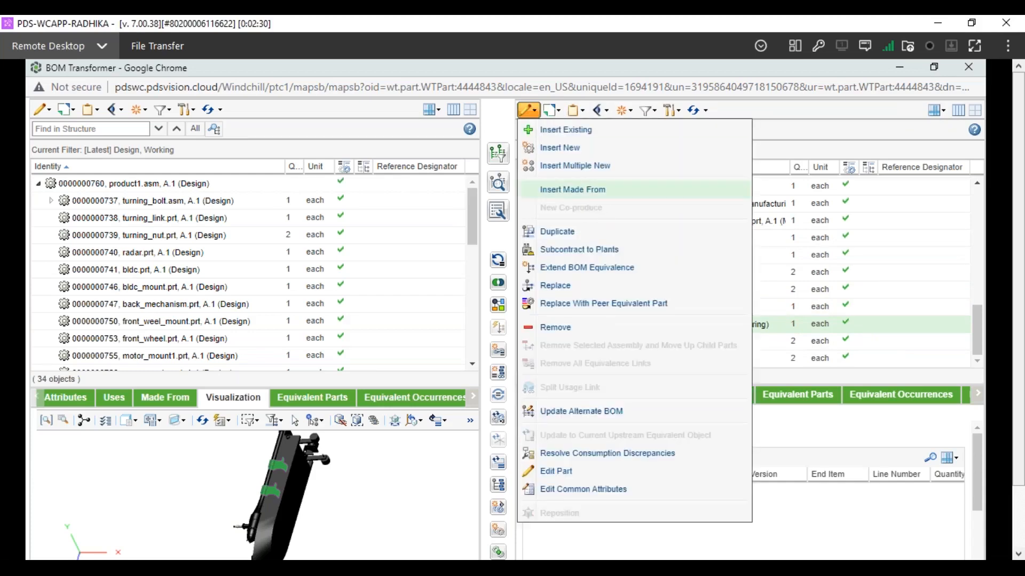
pyautogui.click(572, 189)
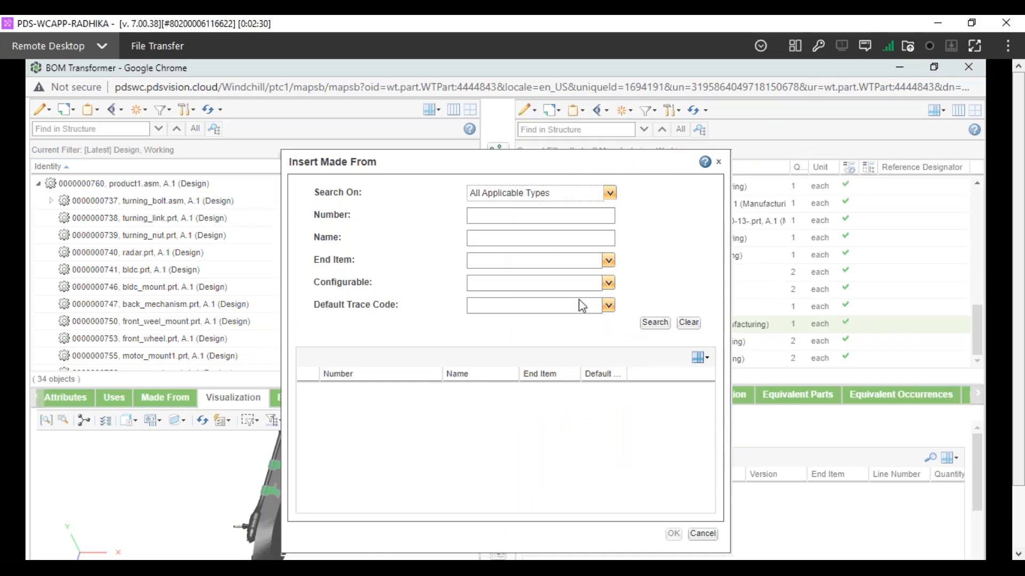
pyautogui.click(486, 241)
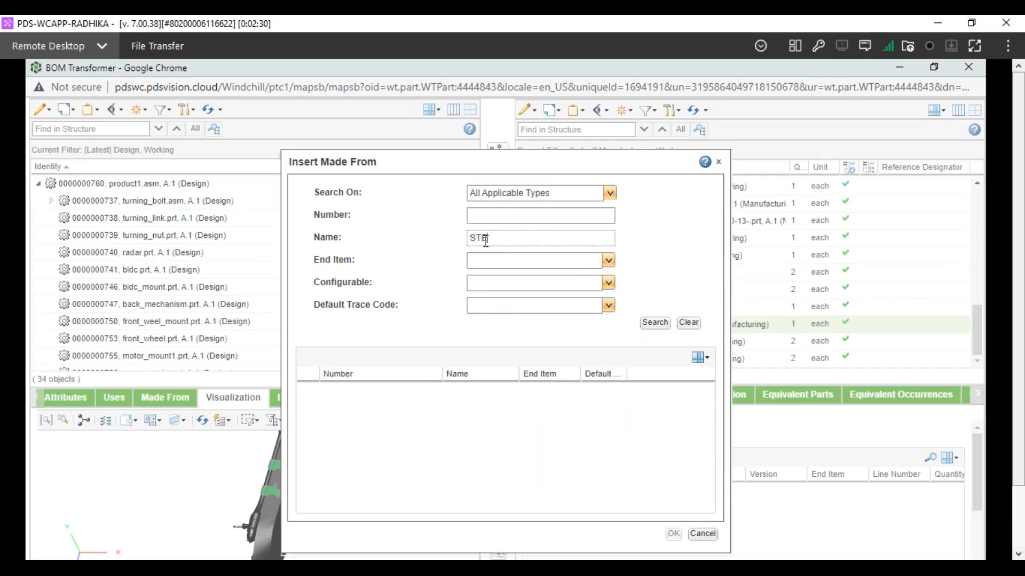
pyautogui.press('Return')
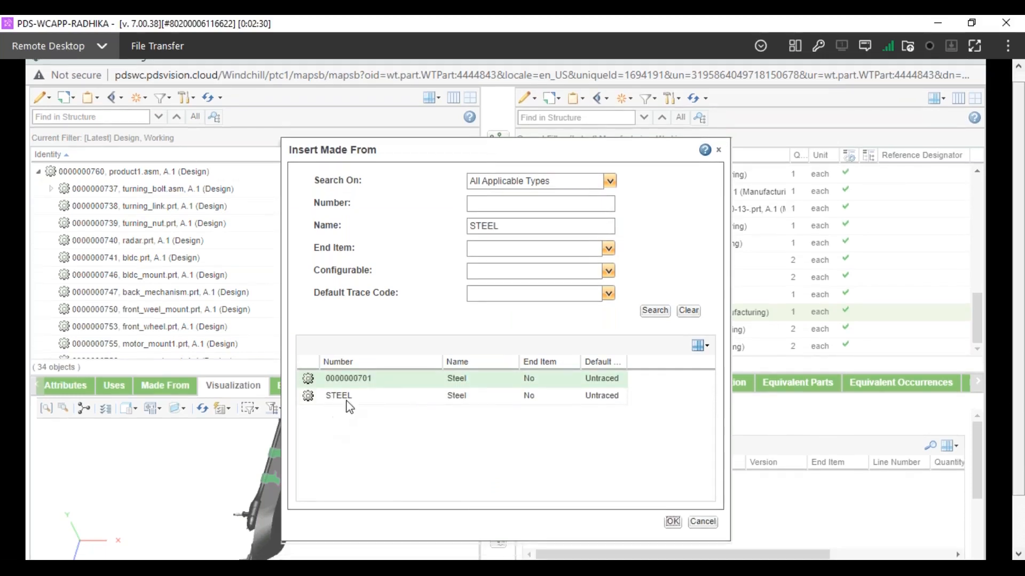
pyautogui.click(346, 401)
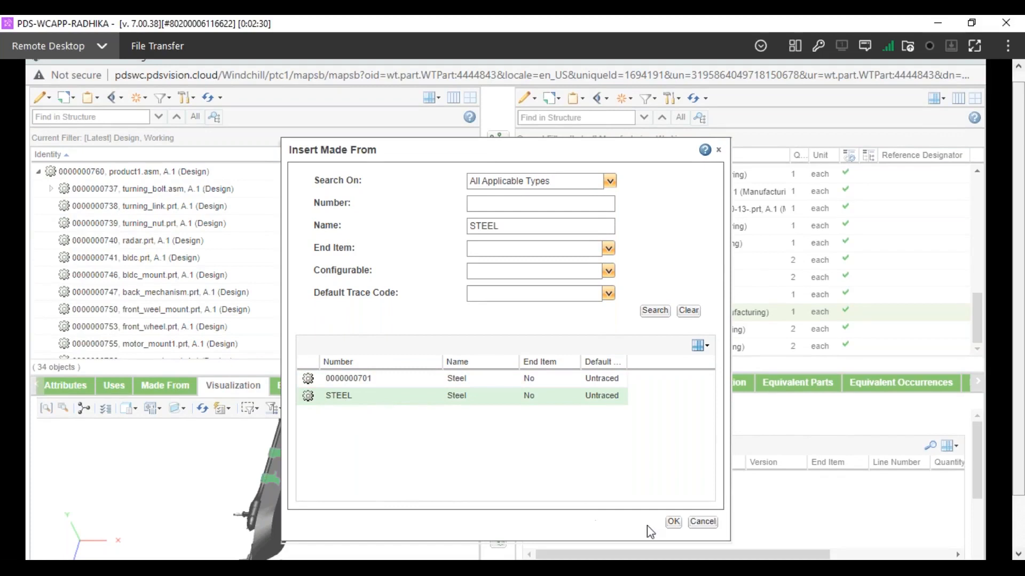
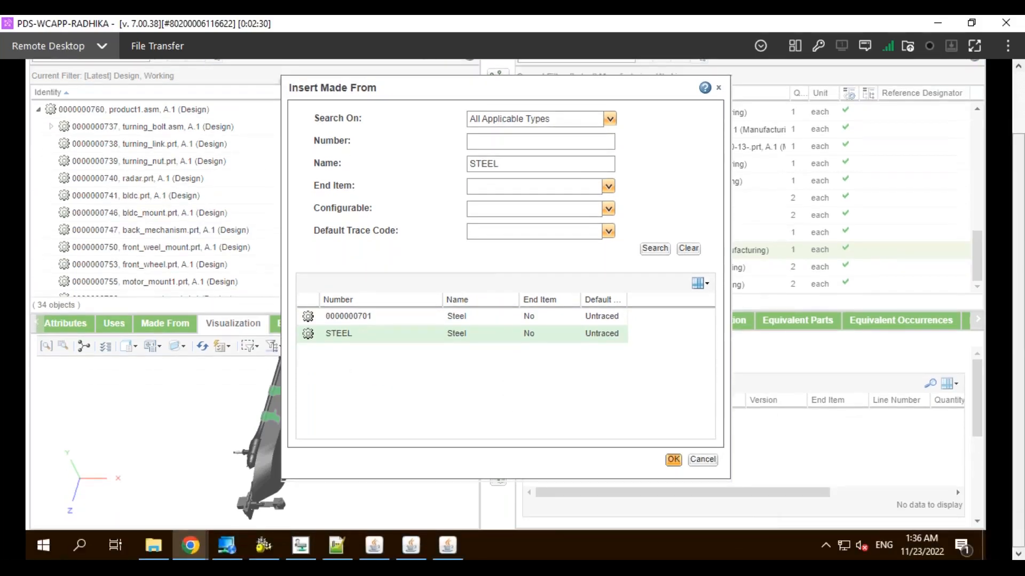
pyautogui.click(673, 459)
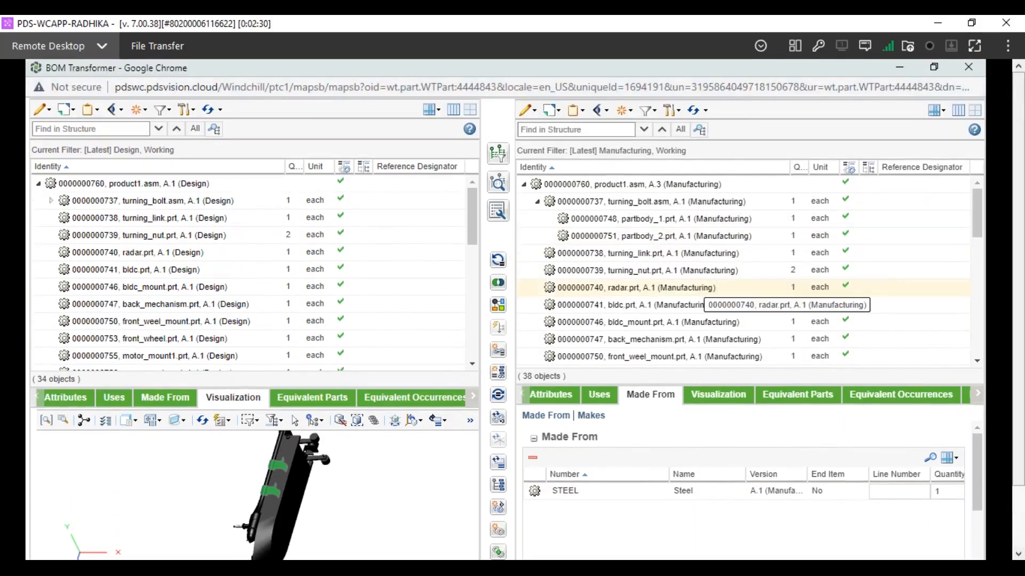
pyautogui.scroll(-5, 699, 294)
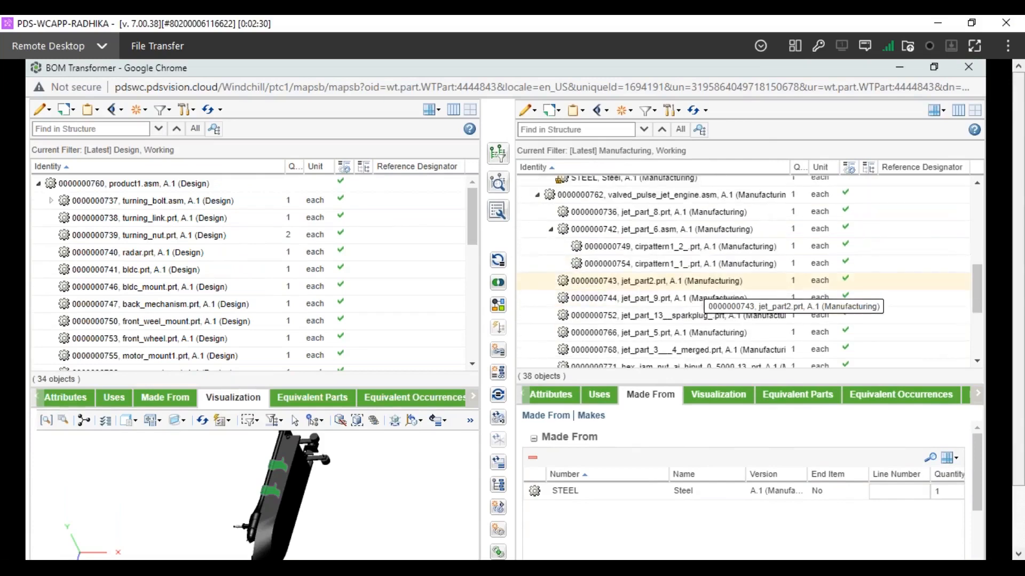
pyautogui.scroll(-3, 699, 292)
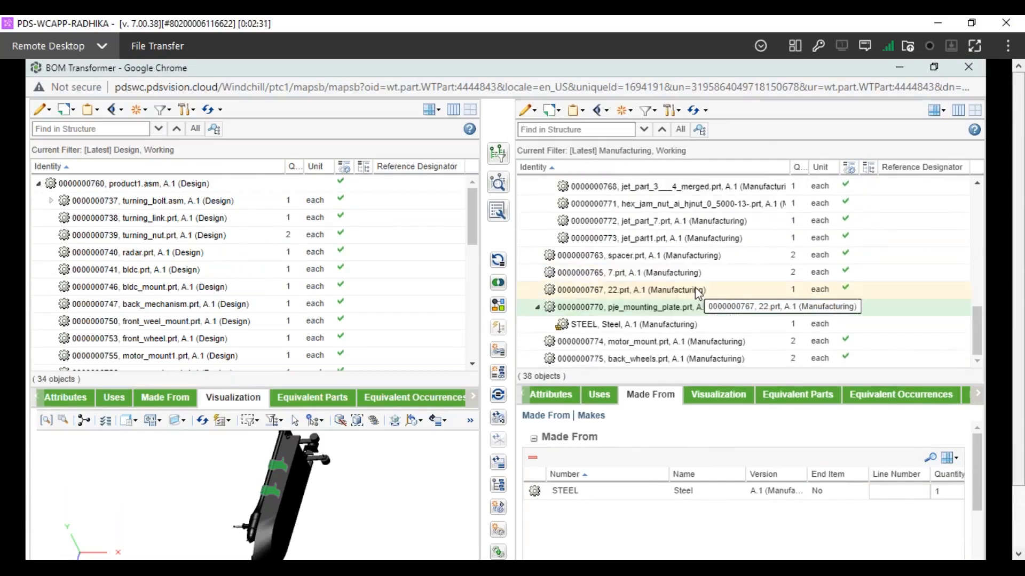
# Display the 3D visualization of the manufacturing structure and clear the highlighted parts in it.
pyautogui.scroll(8, 698, 293)
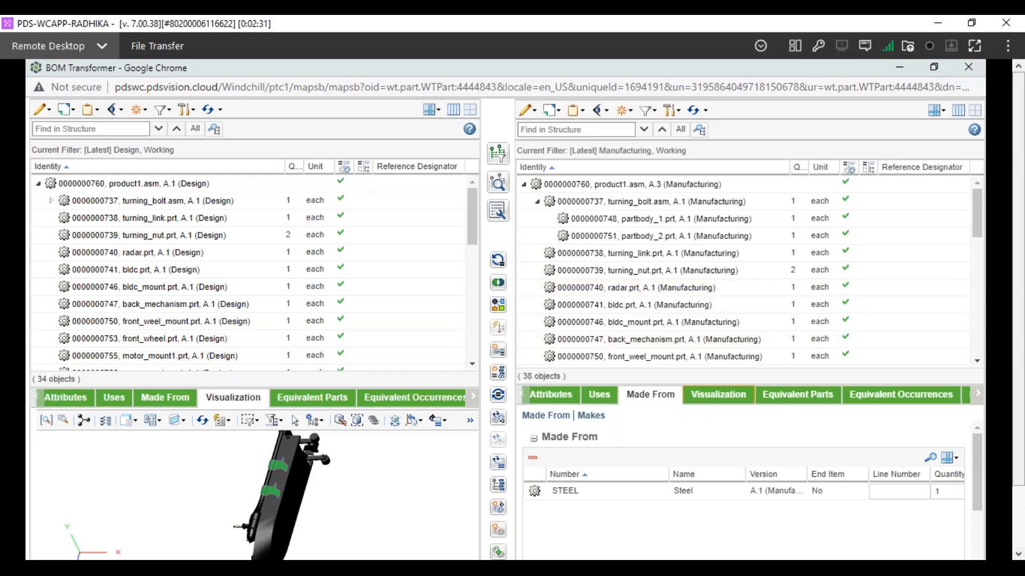
pyautogui.click(719, 395)
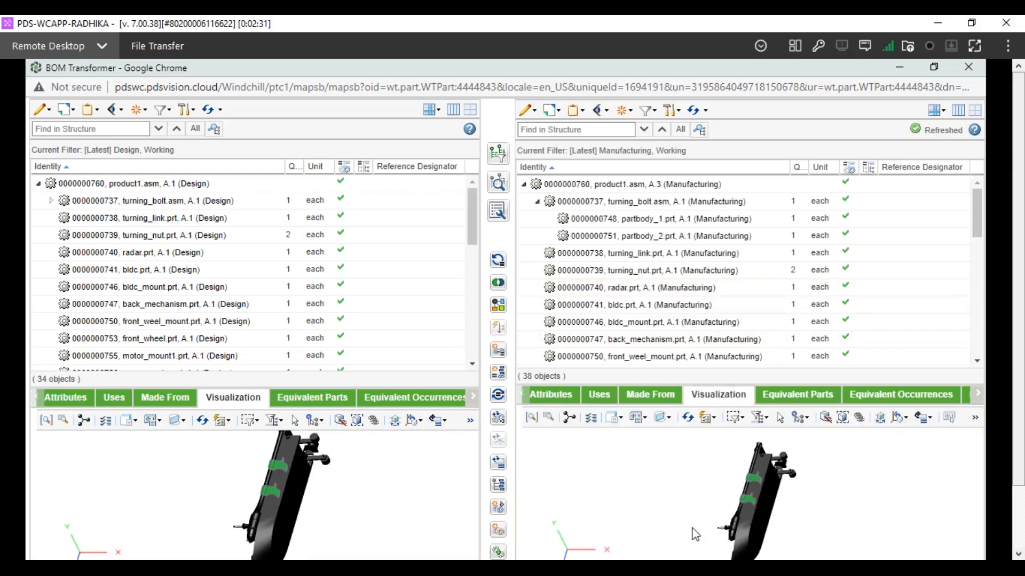
pyautogui.scroll(-2, 700, 484)
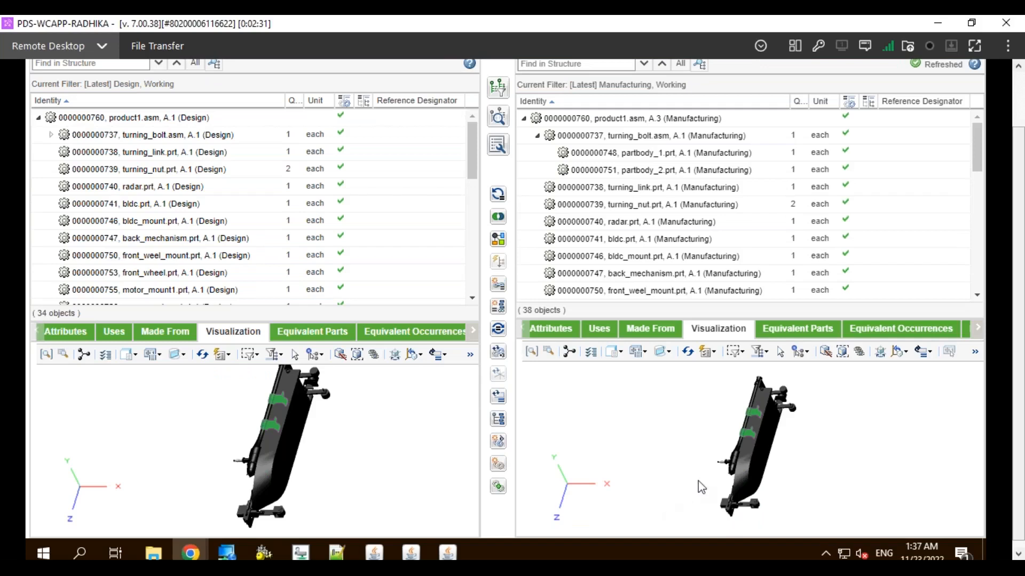
pyautogui.click(745, 468)
# Open the process plans related to product1.asm in the manufacturing structure.
pyautogui.click(656, 119)
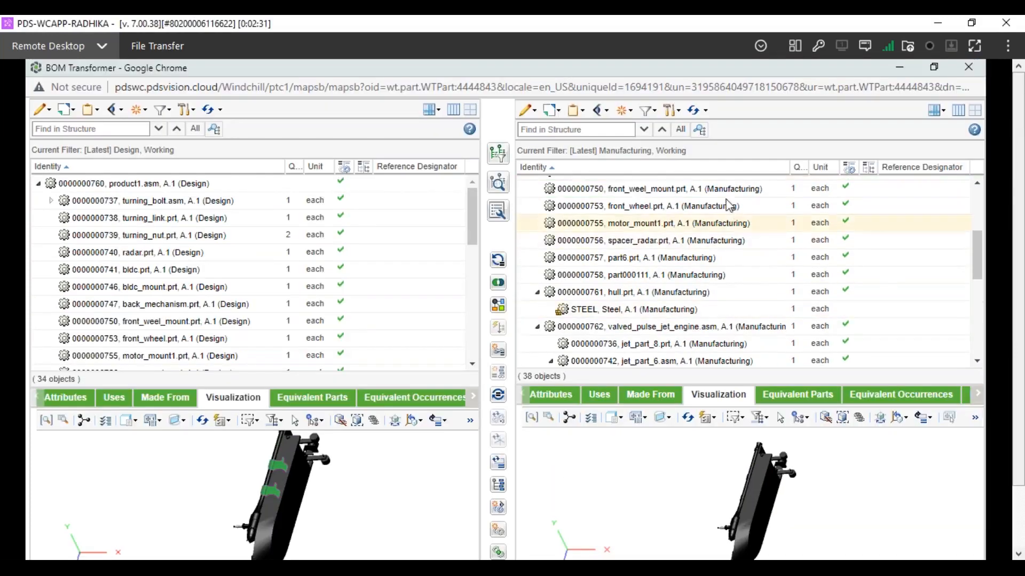
pyautogui.scroll(3, 720, 195)
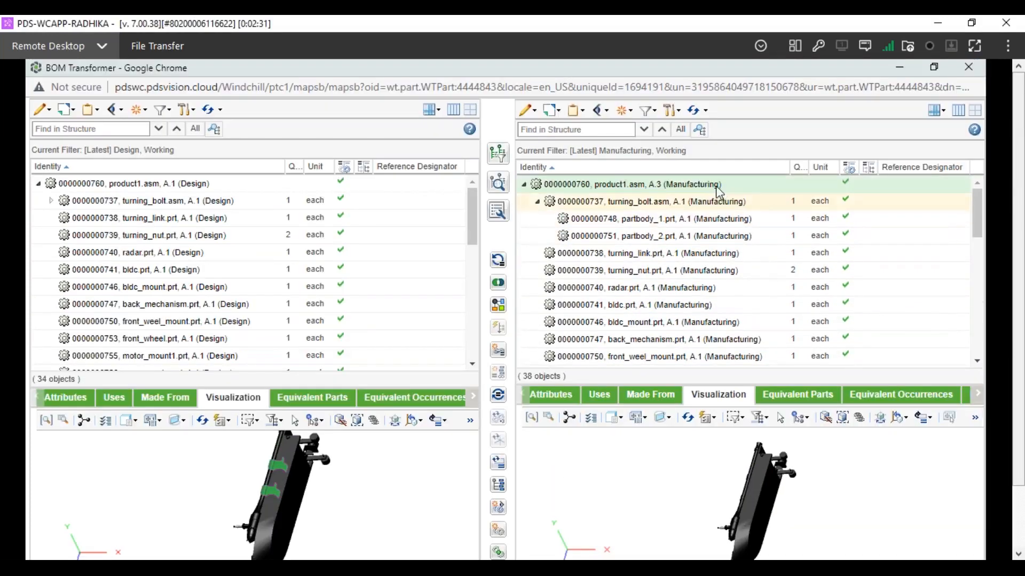
pyautogui.click(980, 400)
pyautogui.click(980, 400)
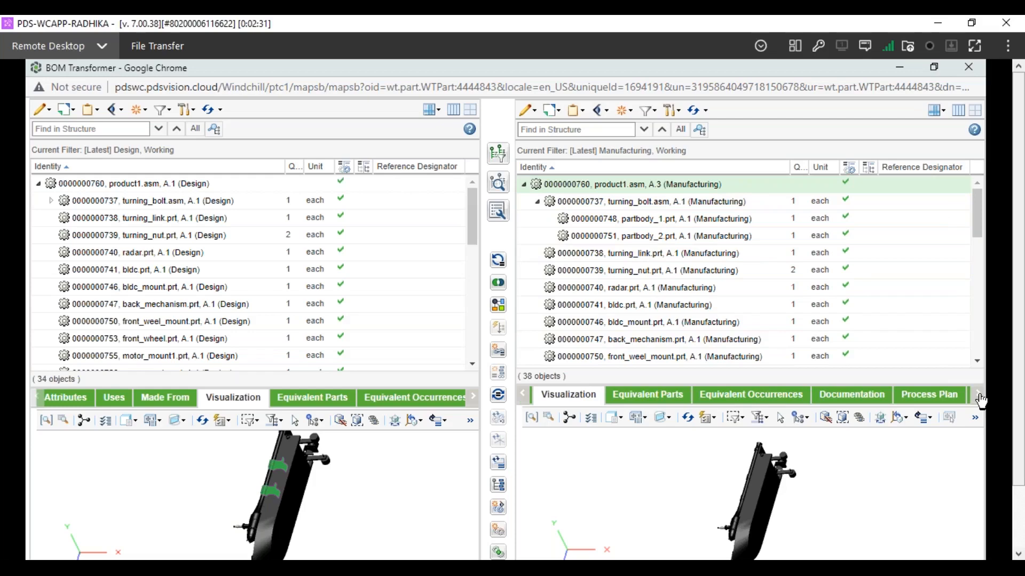
pyautogui.click(930, 398)
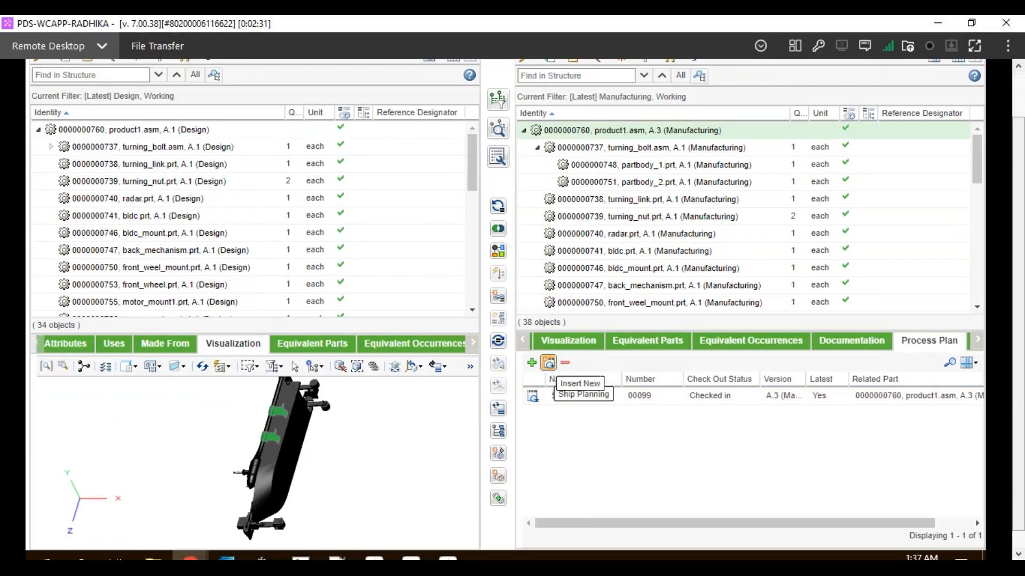
# Start a new process plan for the manufacturing product1.asm with category Production and view Manufacturing.
pyautogui.click(548, 363)
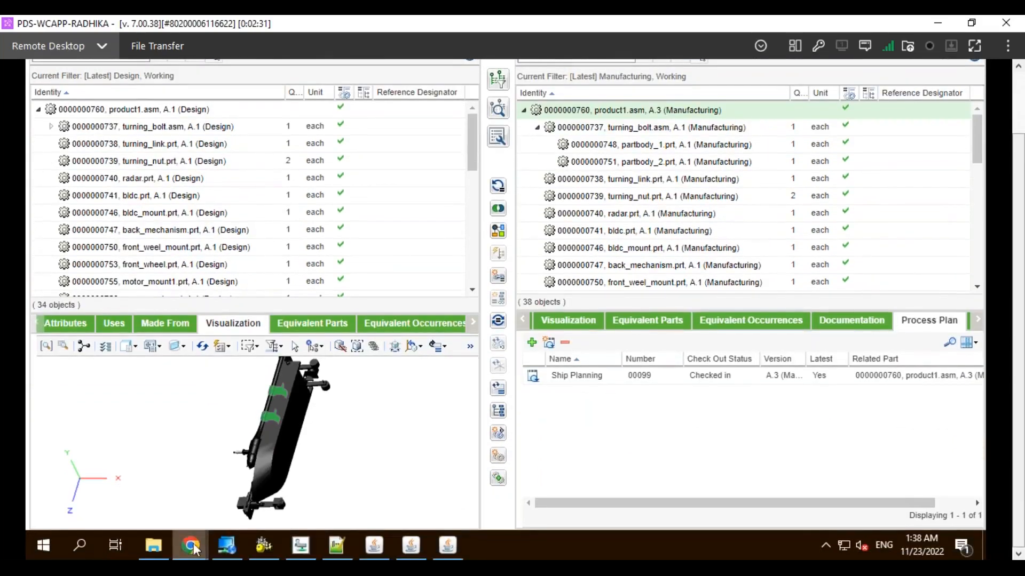
pyautogui.moveTo(192, 547)
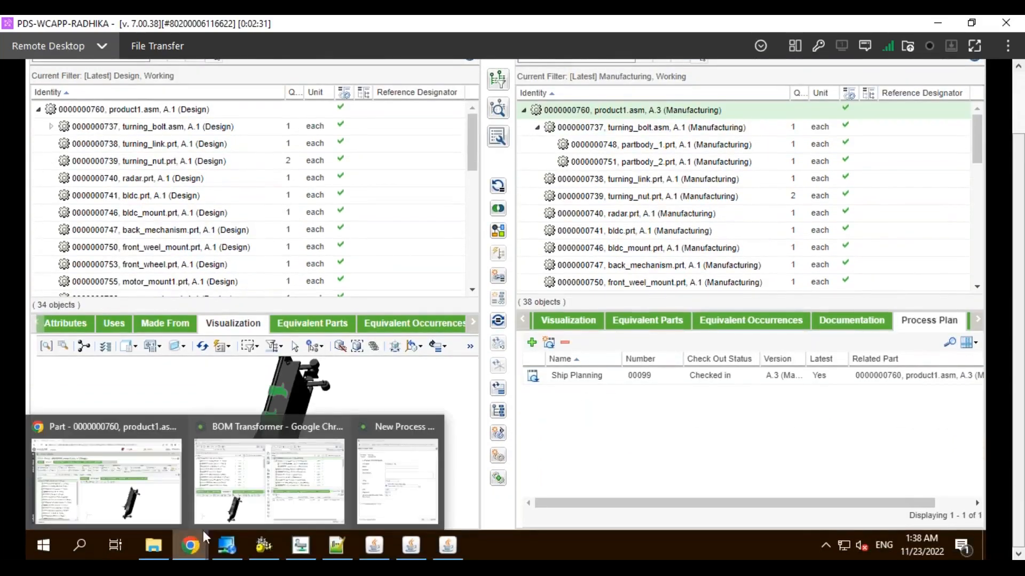
pyautogui.click(404, 483)
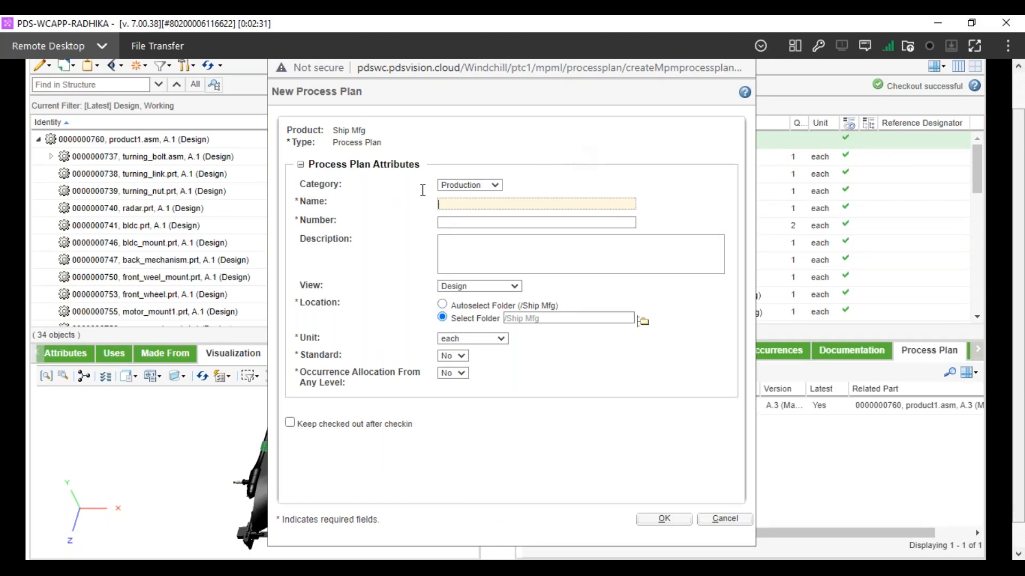
pyautogui.click(462, 185)
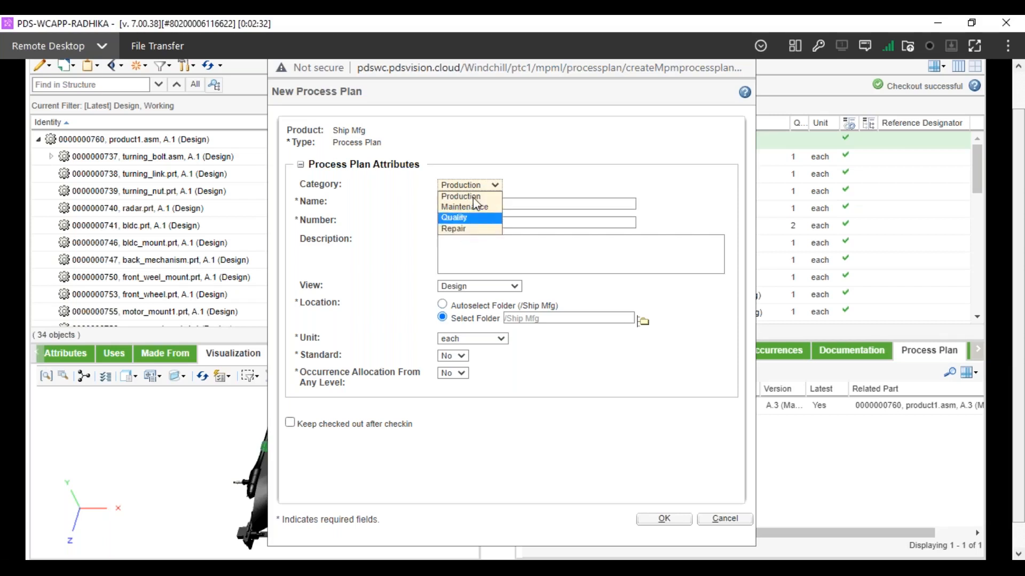
pyautogui.click(473, 197)
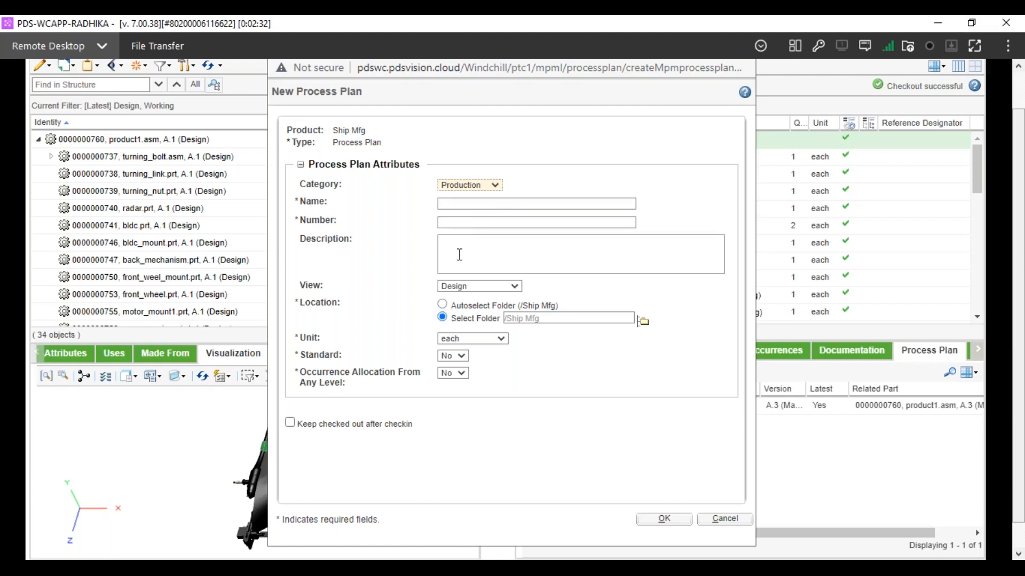
pyautogui.click(513, 288)
pyautogui.click(513, 288)
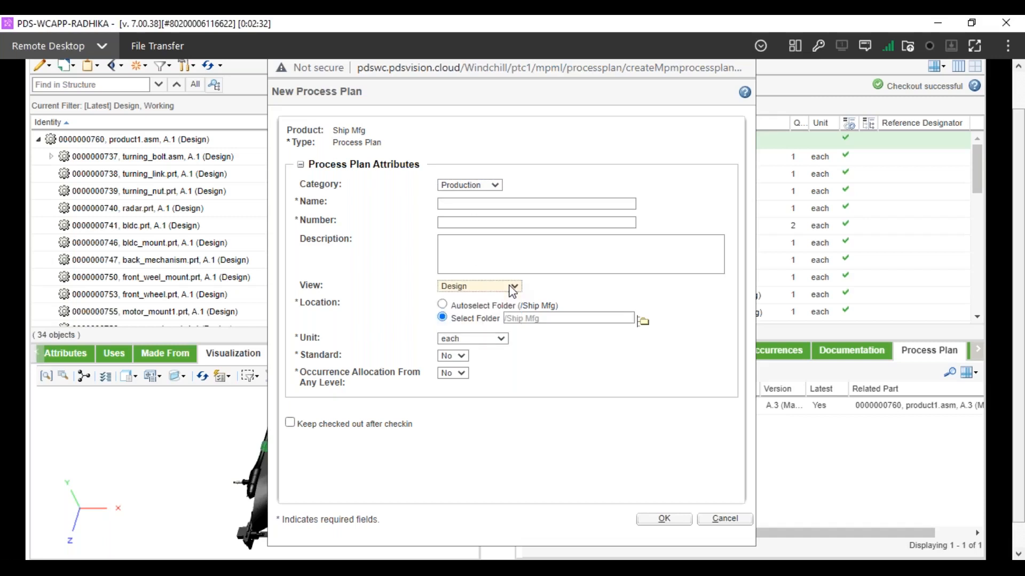
pyautogui.click(512, 288)
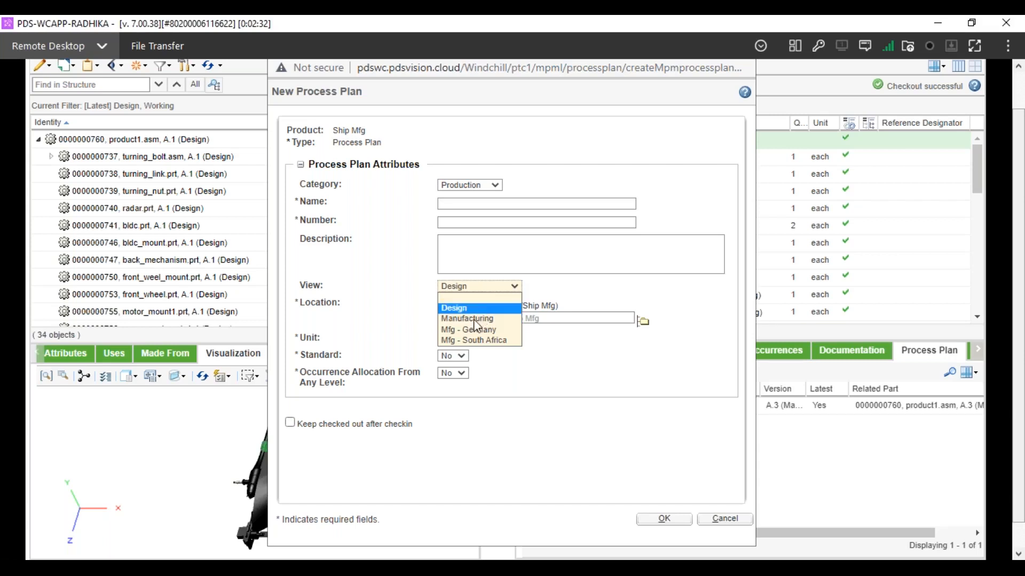
pyautogui.click(477, 319)
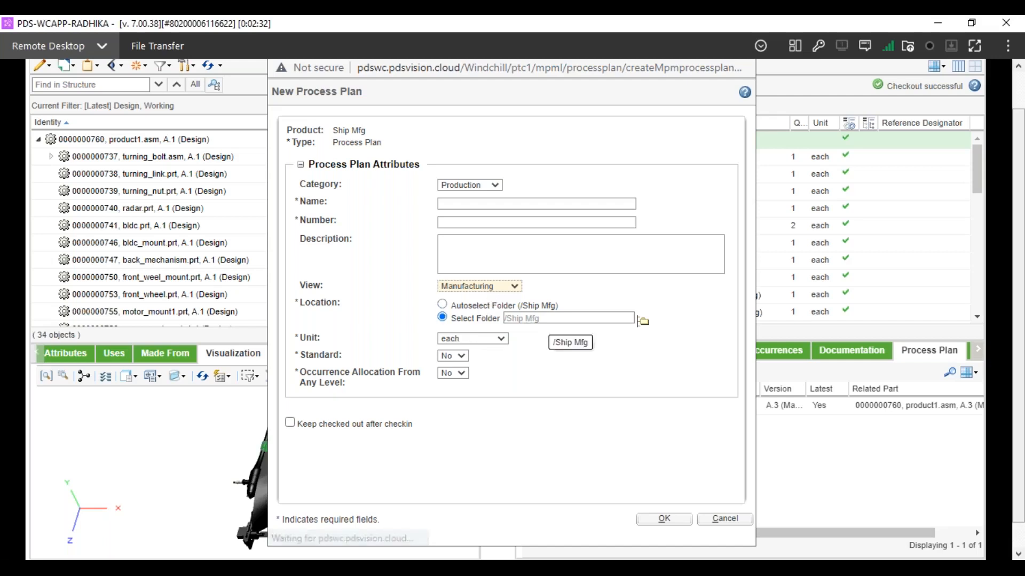
# Try the Standard option as Yes, return it to No, and set Occurrence Allocation From Any Level to Yes.
pyautogui.click(457, 357)
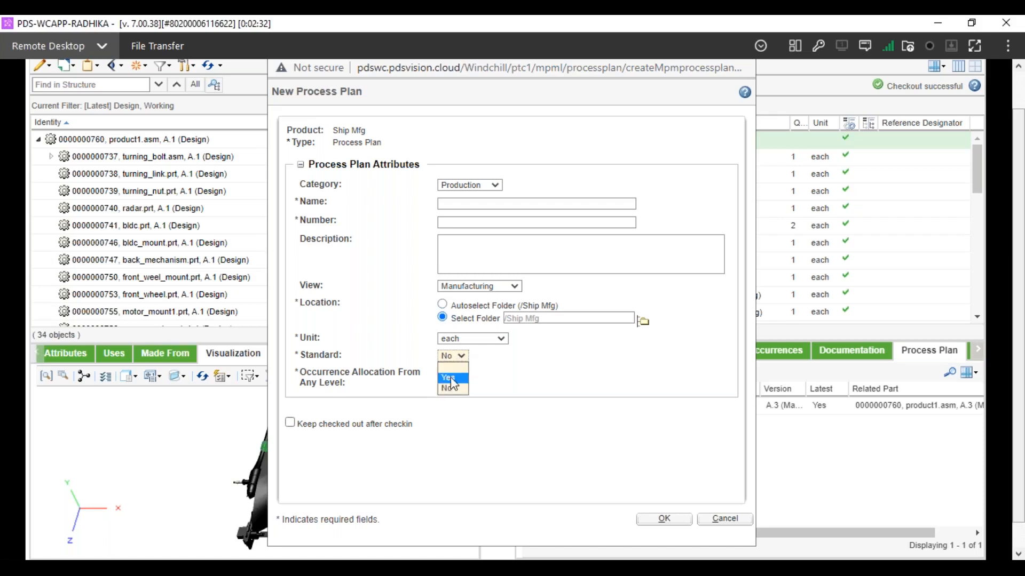
pyautogui.click(451, 378)
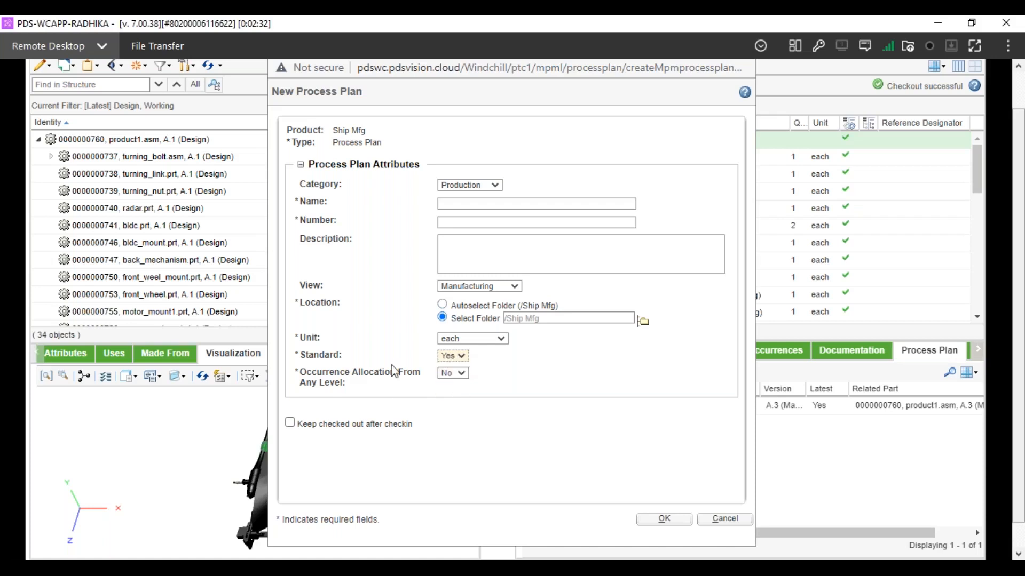
pyautogui.click(454, 356)
pyautogui.click(461, 358)
pyautogui.click(462, 359)
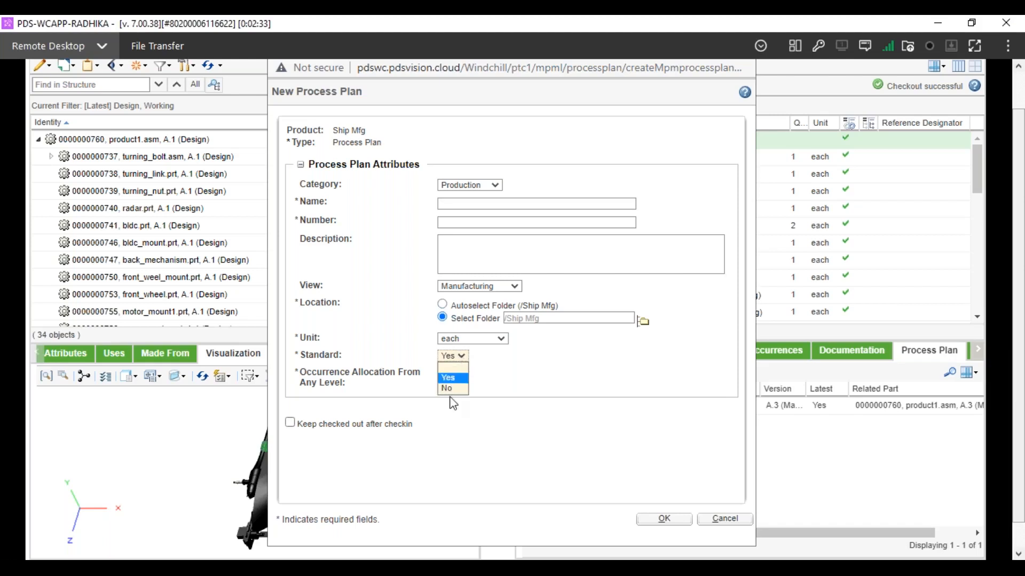
pyautogui.click(456, 374)
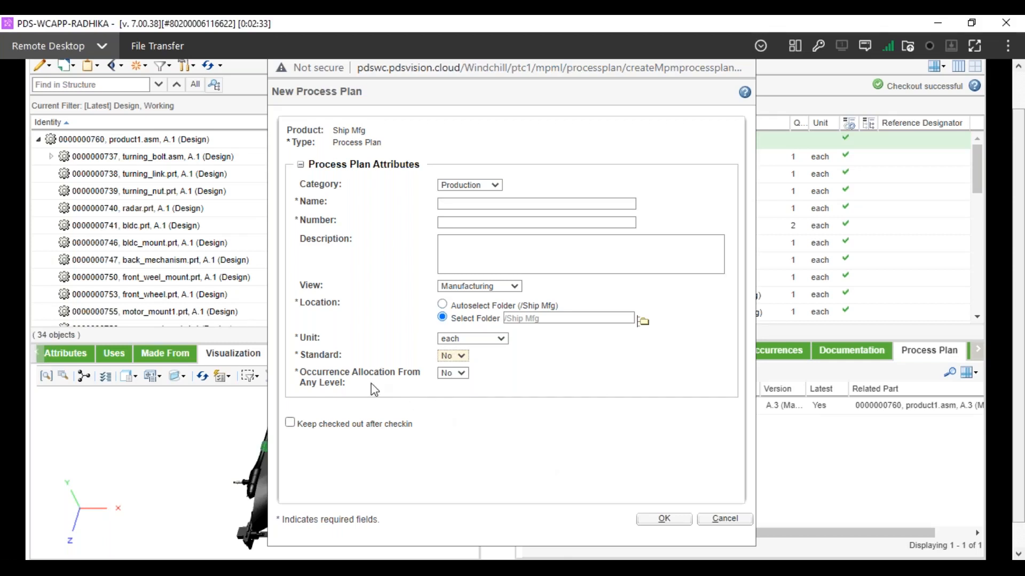
pyautogui.click(457, 378)
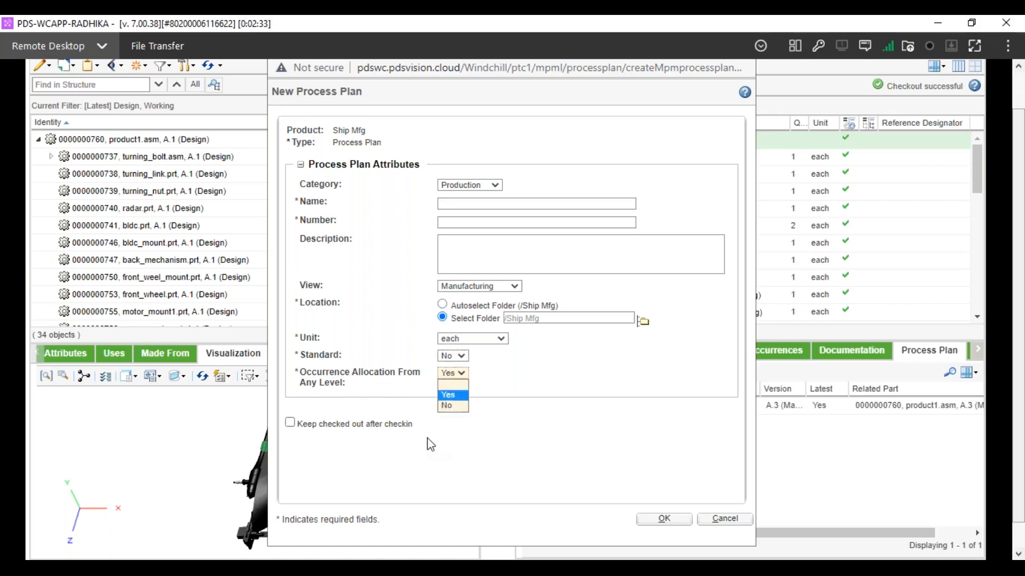
pyautogui.click(448, 395)
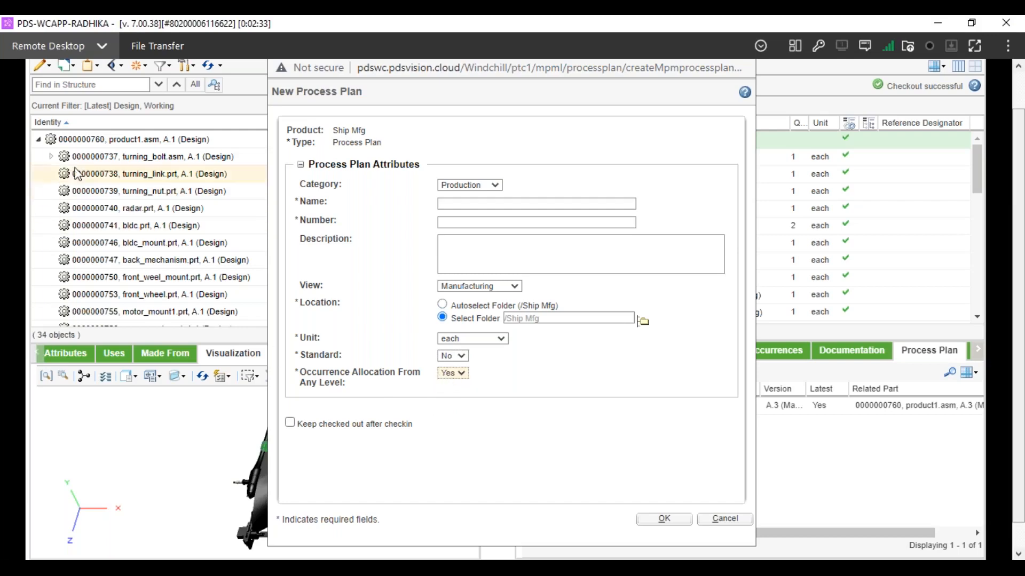
# Expand turning_bolt.asm in the design structure and dismiss the new process plan form without creating the plan.
pyautogui.click(52, 156)
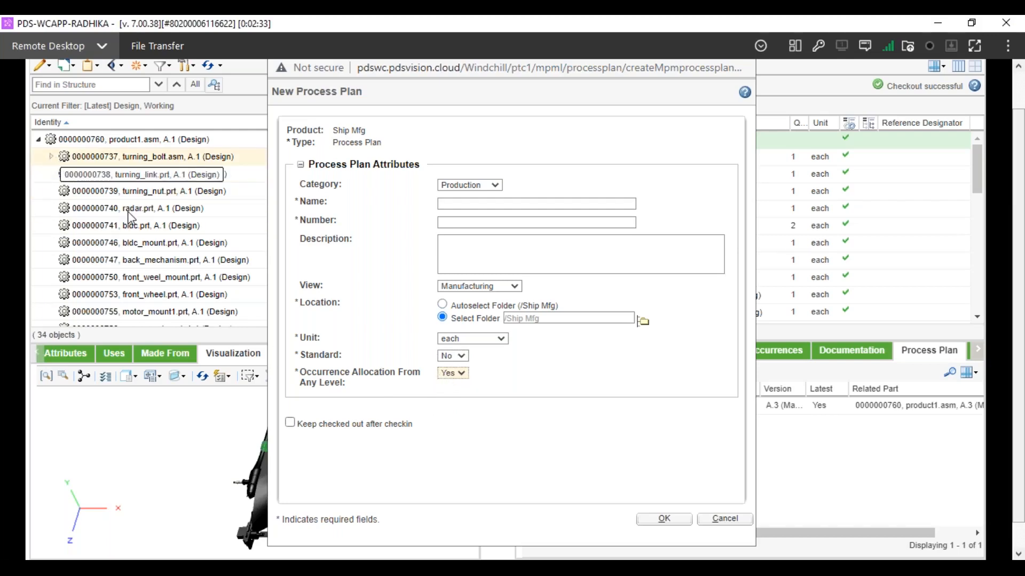
pyautogui.hotkey('alt', 'Tab')
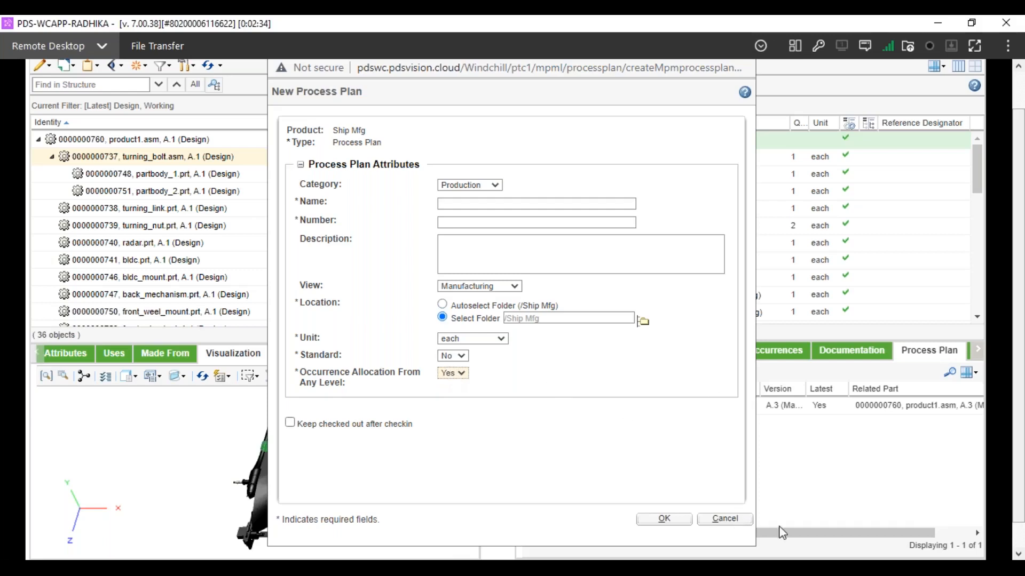
pyautogui.click(724, 495)
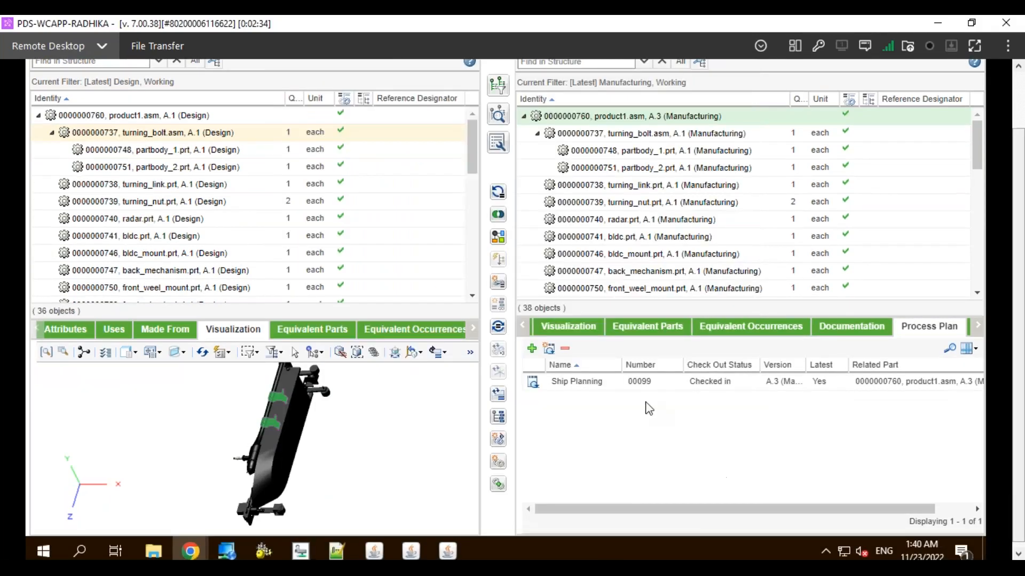
# Open the information page of the existing Ship Planning process plan and check its Occurrence Allocation From Any Level attribute.
pyautogui.rightClick(597, 384)
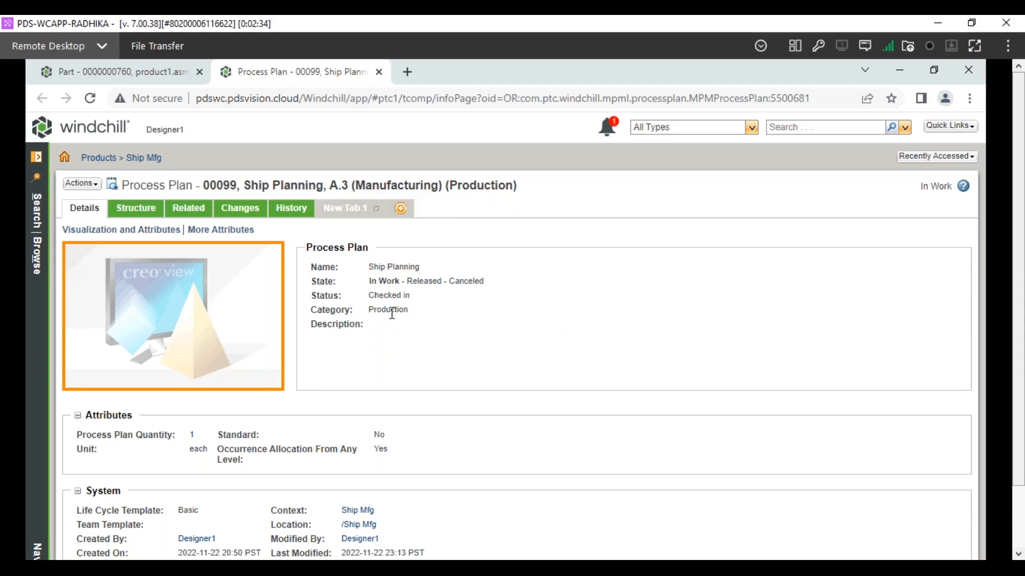
pyautogui.scroll(-1, 469, 534)
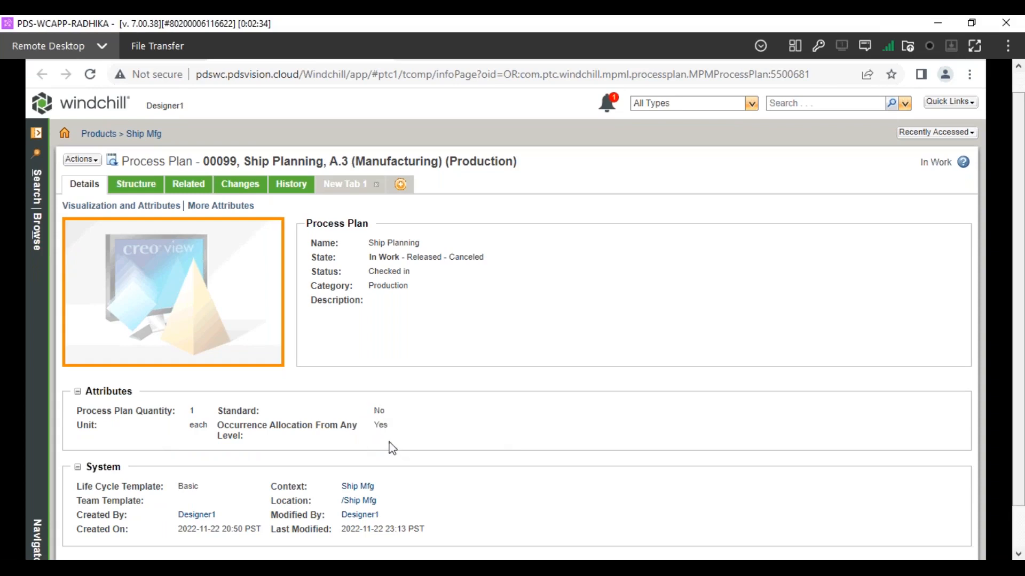
pyautogui.doubleClick(380, 426)
pyautogui.click(474, 464)
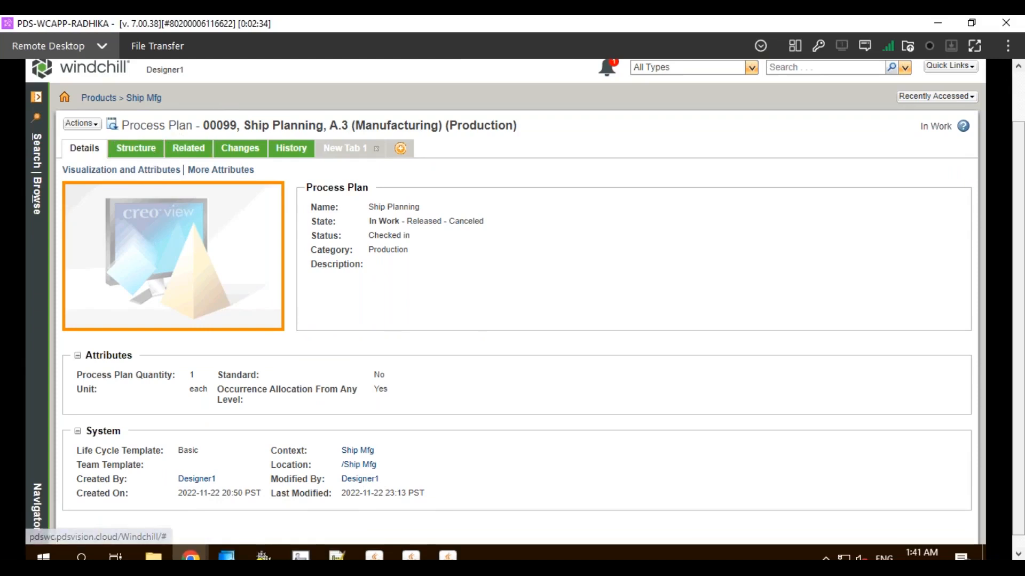
# Open the structure of the Ship Planning process plan and review its operations with their allocated parts and resources.
pyautogui.click(137, 154)
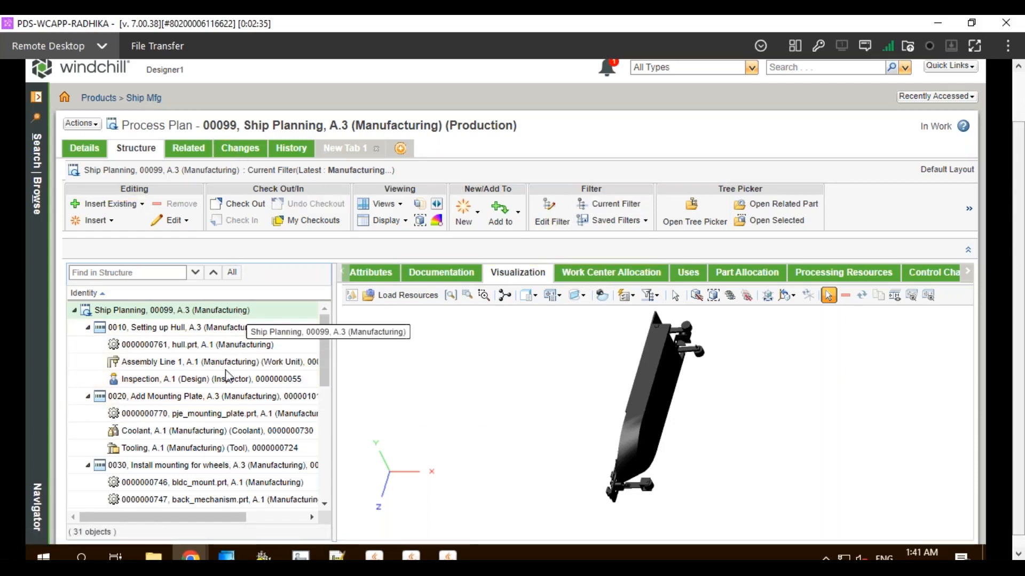
pyautogui.scroll(-6, 228, 378)
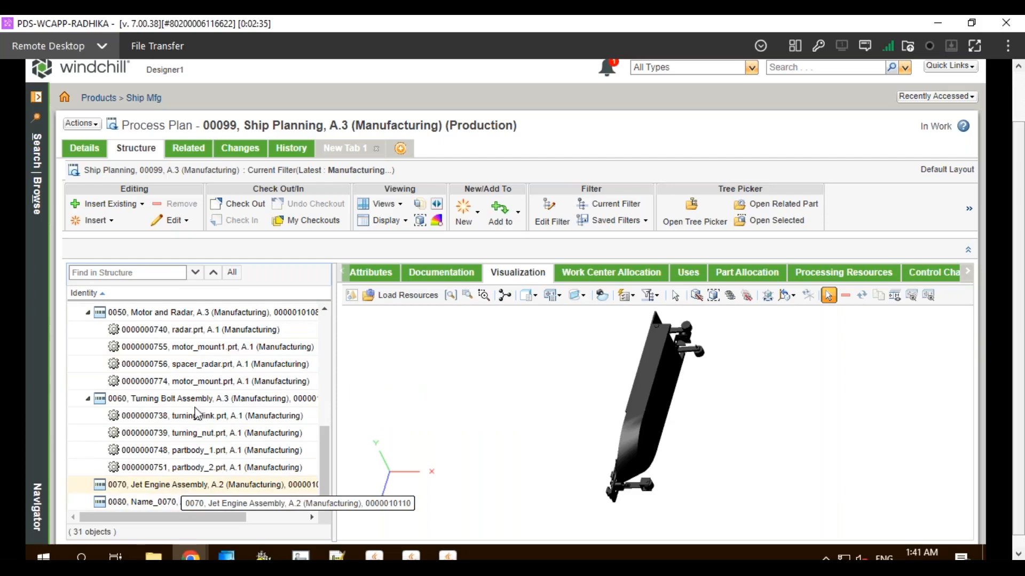
pyautogui.scroll(6, 197, 418)
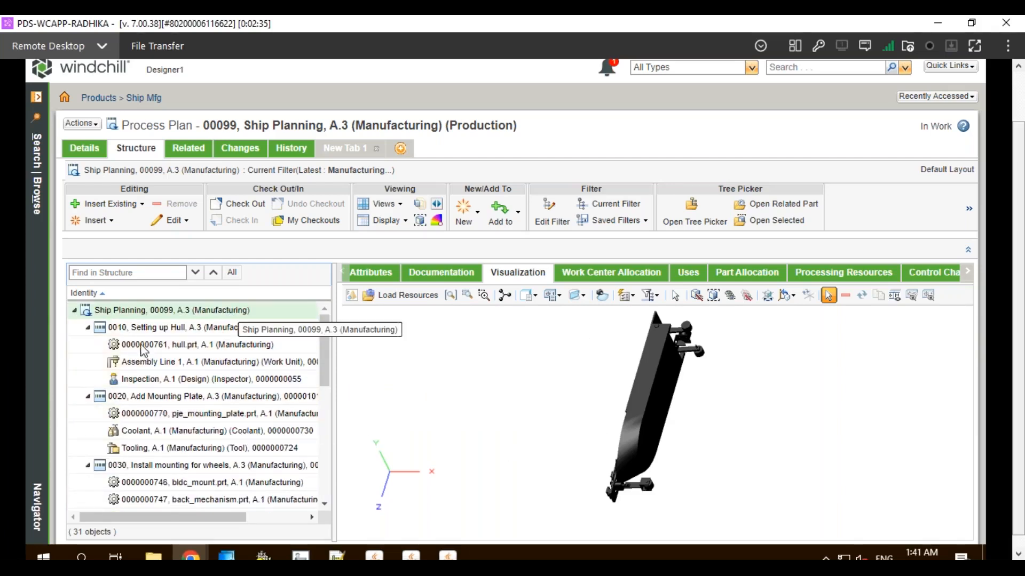
# Collapse operations 0010 through 0060 so the Ship Planning structure lists only its operations.
pyautogui.click(87, 327)
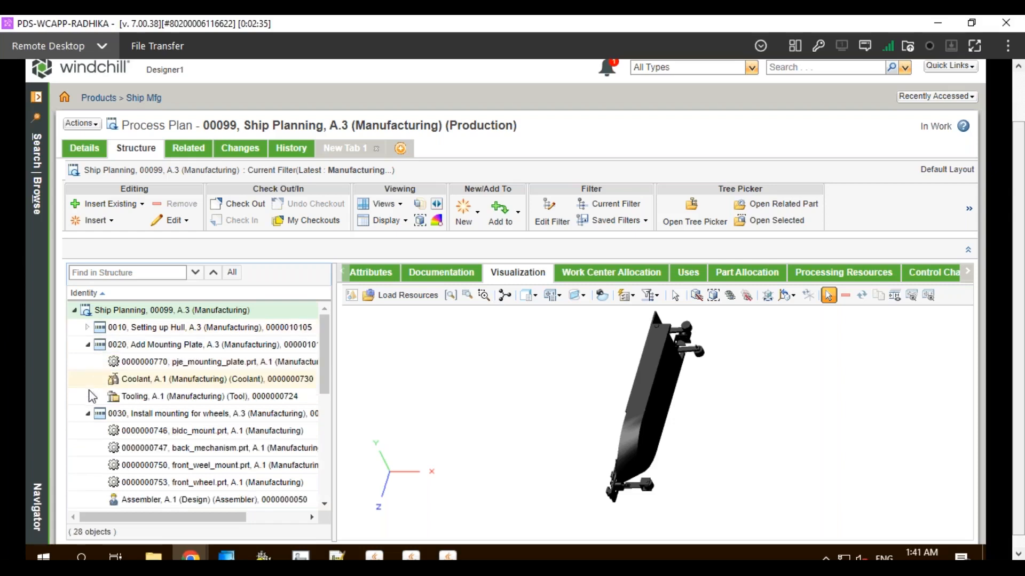
pyautogui.click(87, 344)
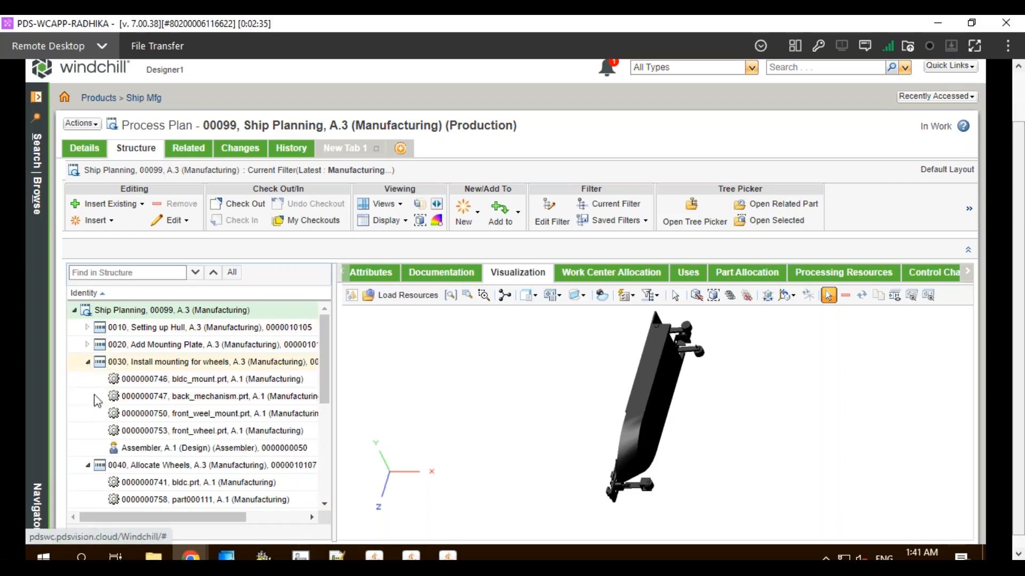
pyautogui.click(88, 362)
pyautogui.click(87, 379)
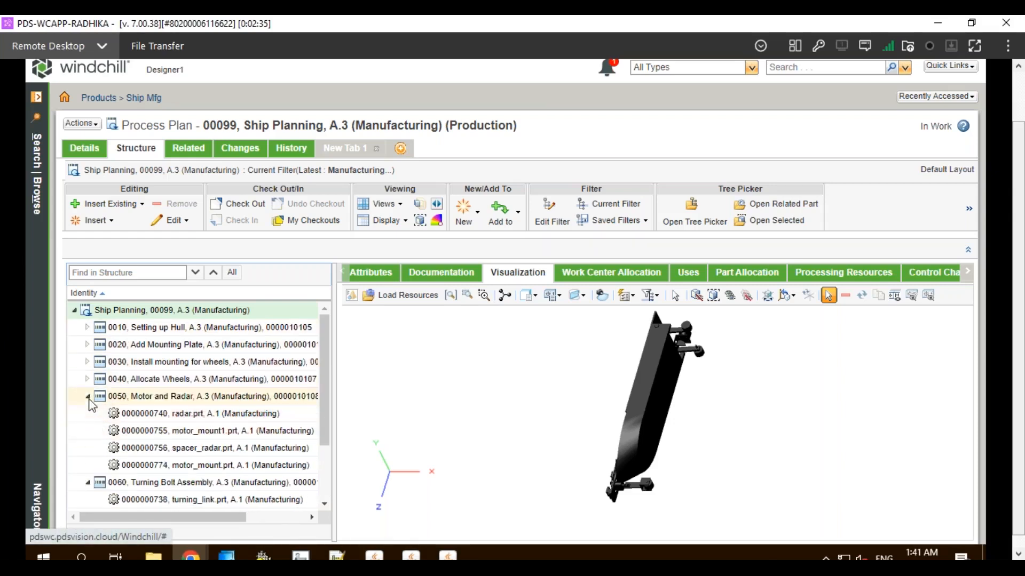
pyautogui.click(87, 396)
pyautogui.click(87, 414)
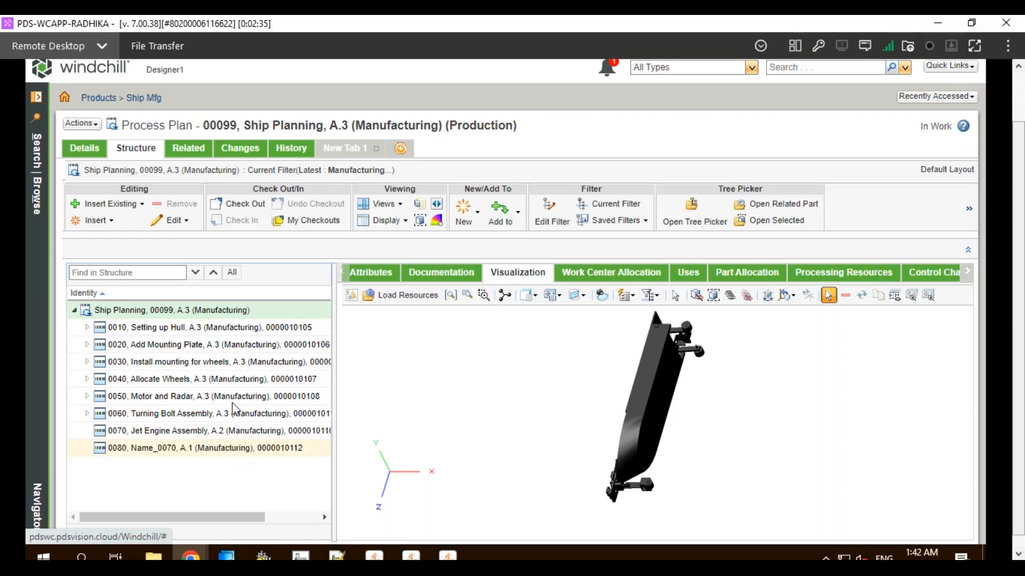
# Expand operations 0010 Setting up Hull and 0020 Add Mounting Plate, and examine the options for inserting operations and sequences.
pyautogui.click(87, 328)
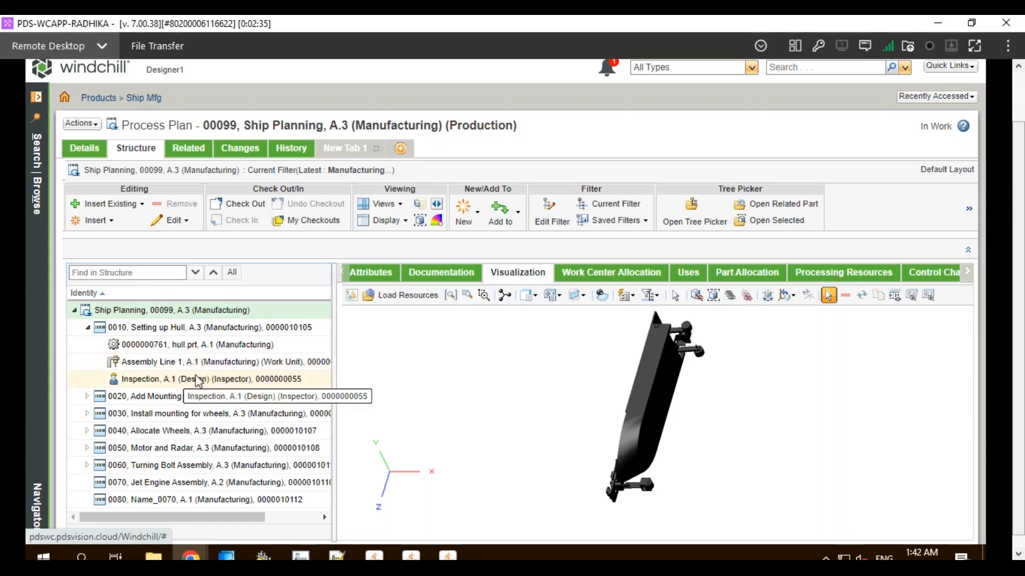
pyautogui.click(87, 396)
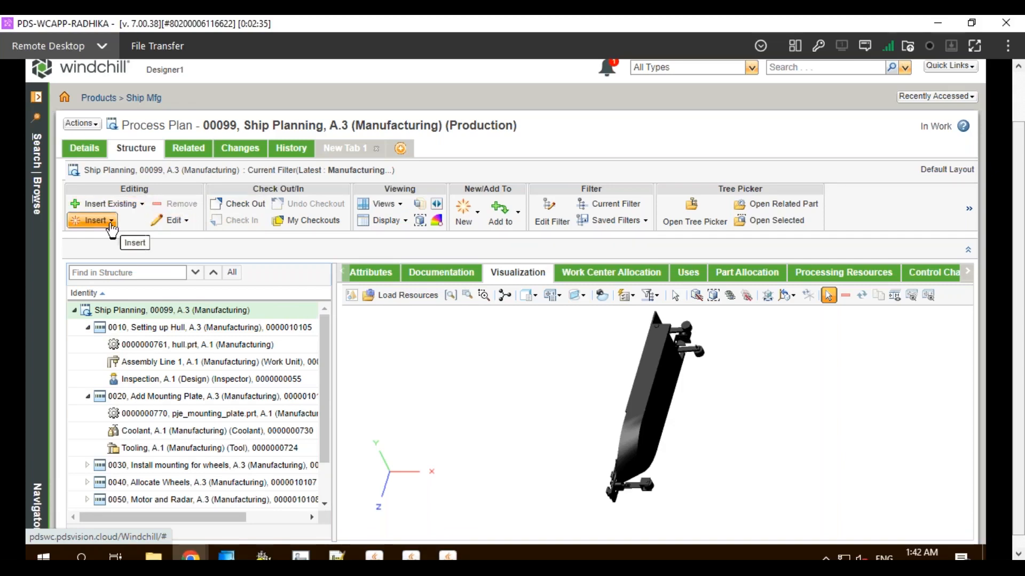
pyautogui.click(95, 219)
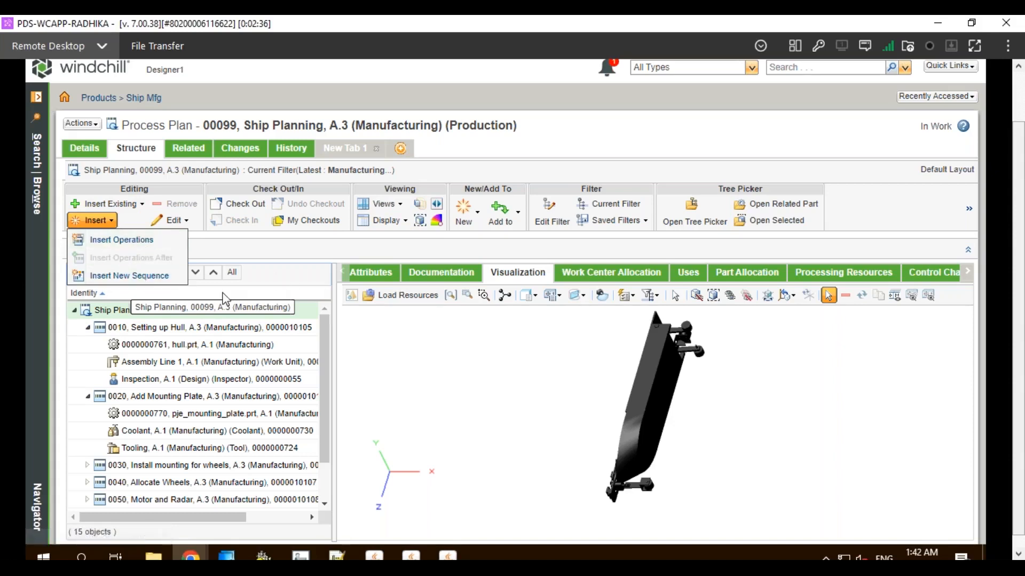
pyautogui.click(205, 310)
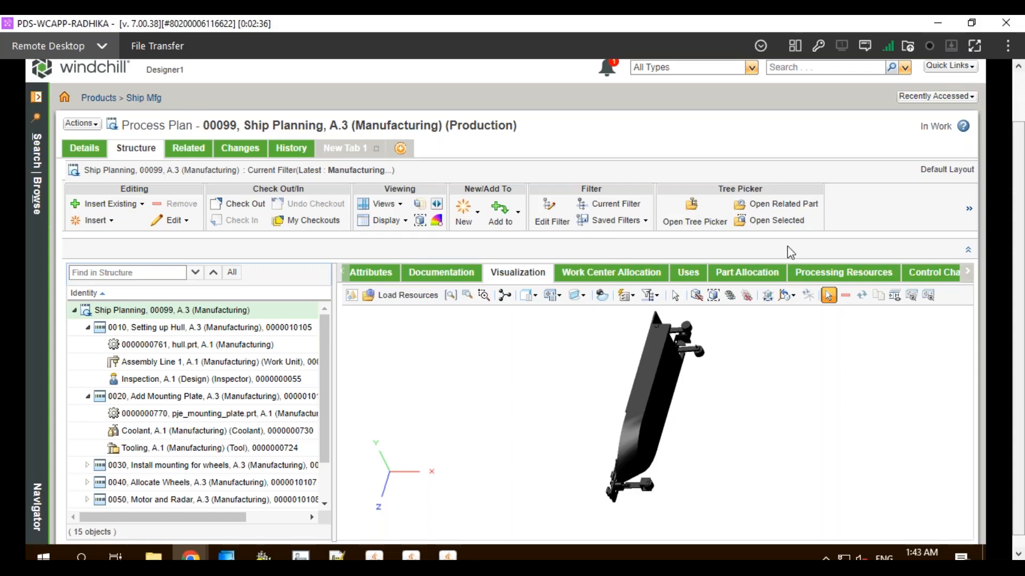
# Open the related part product1.asm beside the process plan structure, and close the BOM Transformer window.
pyautogui.click(788, 207)
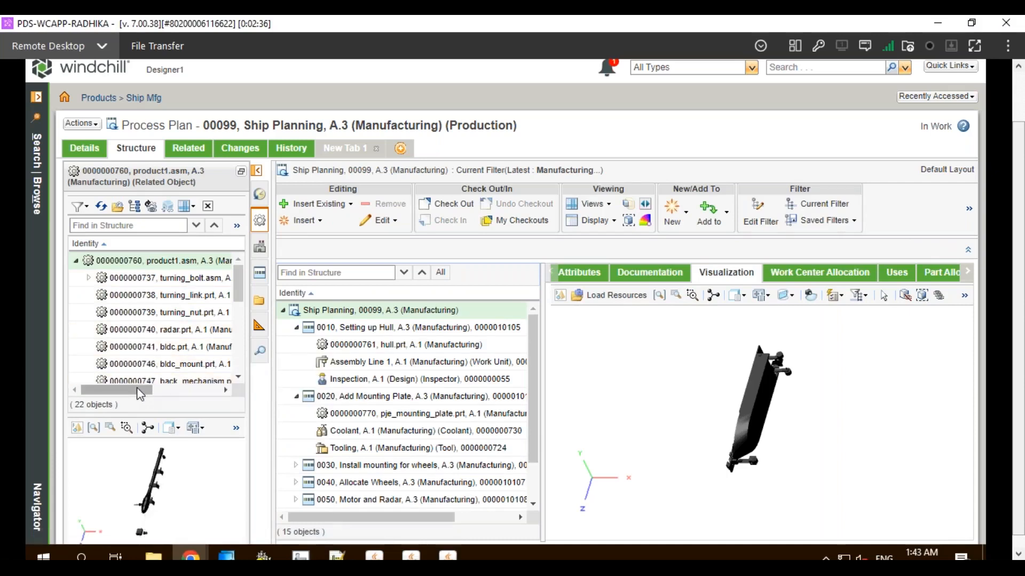
pyautogui.moveTo(141, 393); pyautogui.dragTo(114, 393)
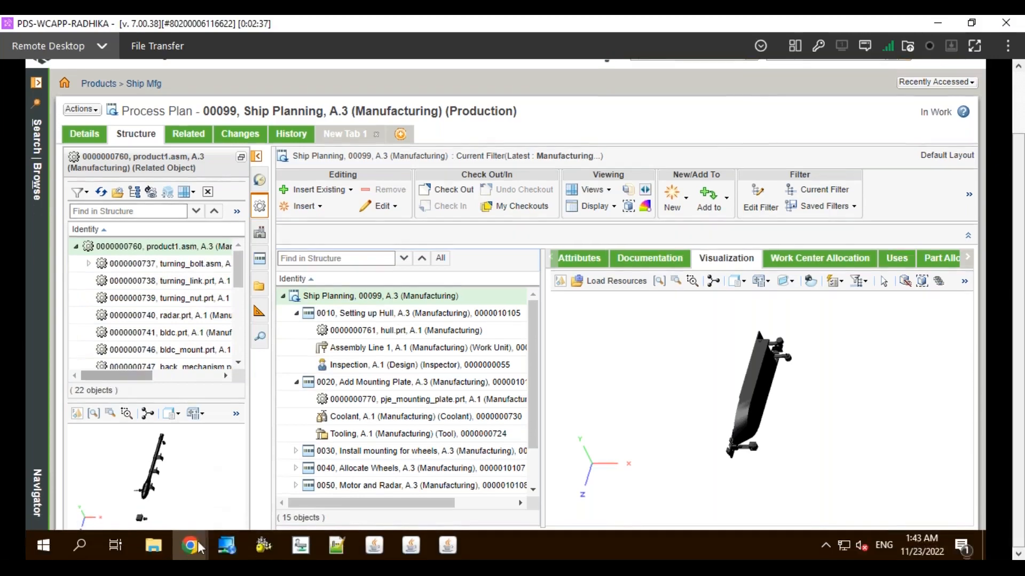
pyautogui.moveTo(198, 541)
pyautogui.click(272, 469)
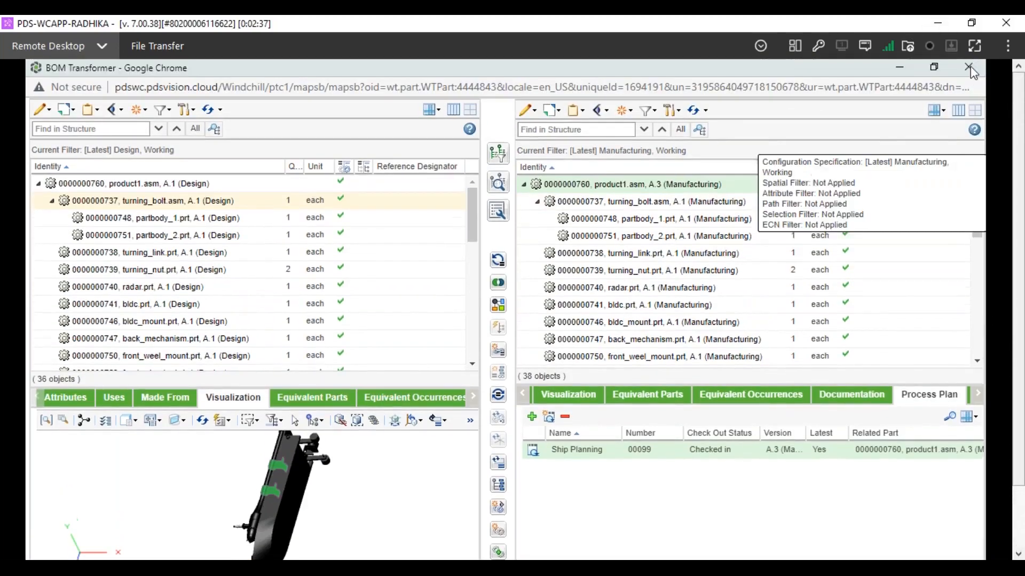
pyautogui.click(969, 68)
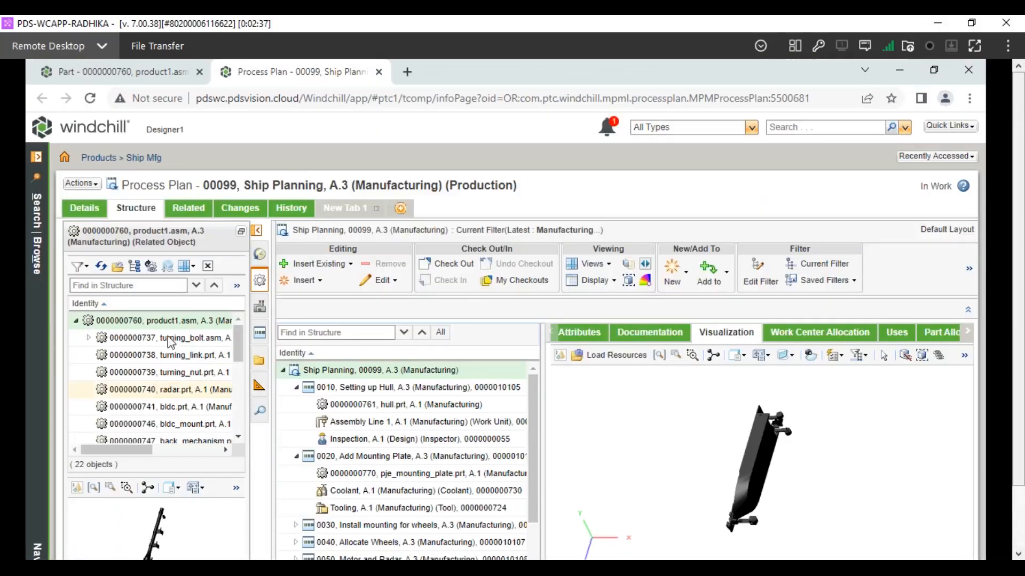
# Hide the related product1.asm structure, and examine the tree picker search before hiding it as well.
pyautogui.click(260, 235)
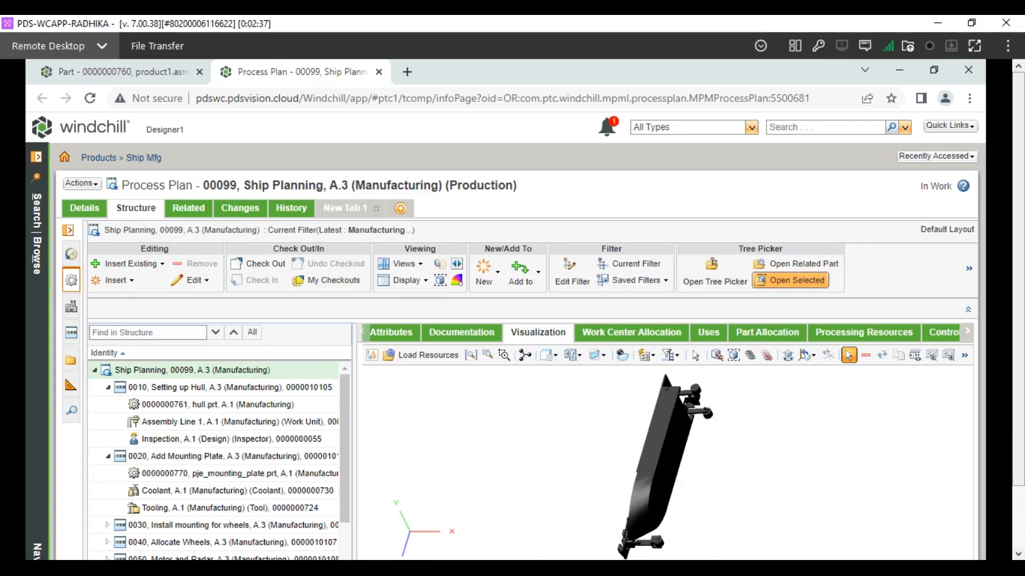
pyautogui.click(719, 271)
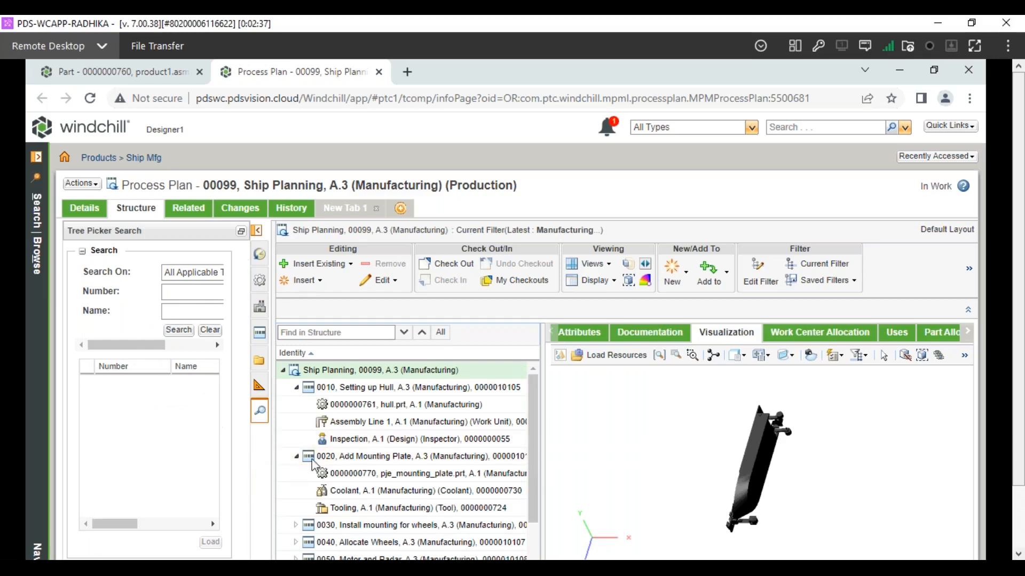
pyautogui.click(258, 232)
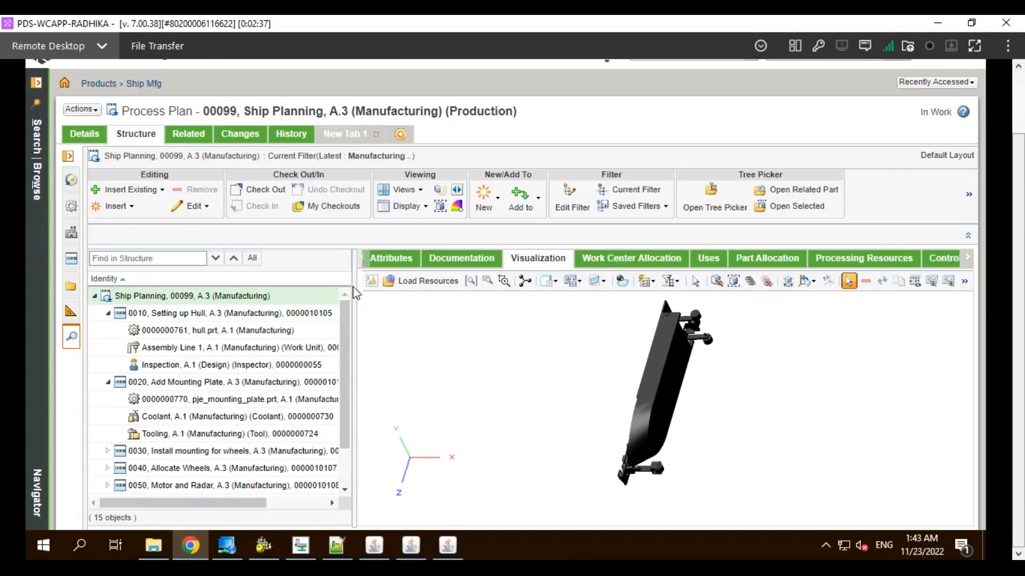
# Review the Ship Planning plan's attributes, documentation, visualization and work center allocation.
pyautogui.click(391, 258)
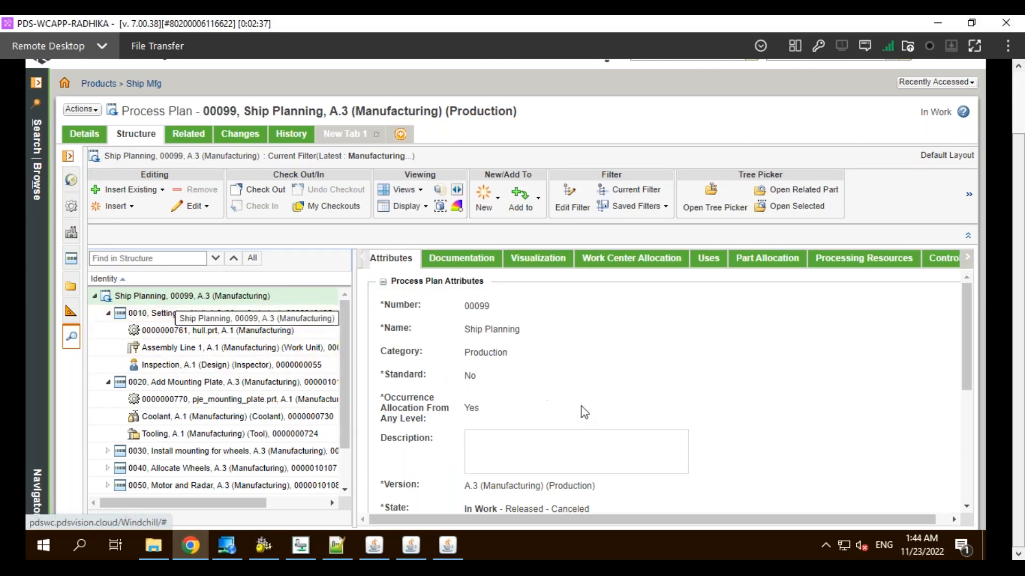
pyautogui.scroll(-5, 576, 435)
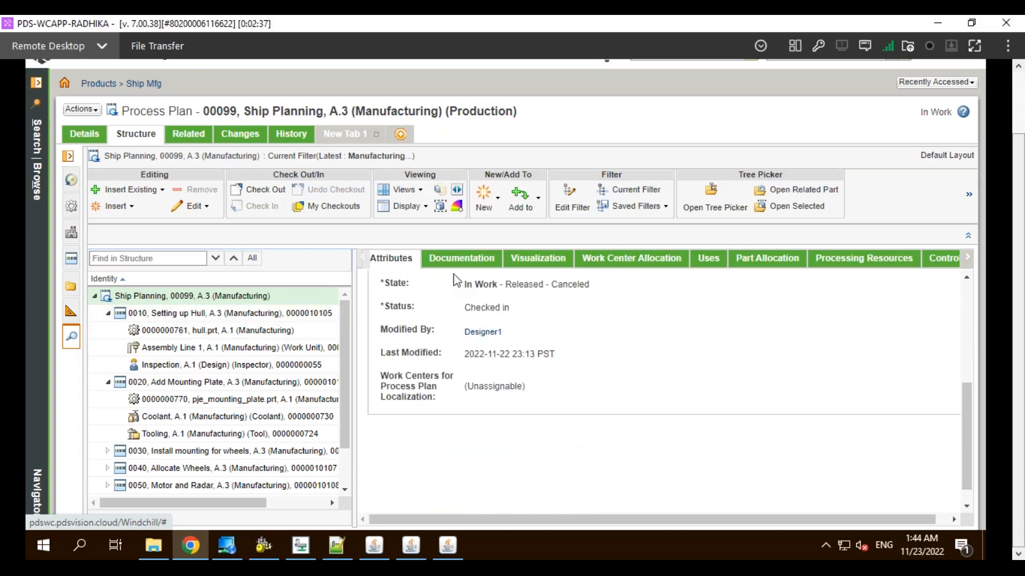
pyautogui.click(461, 258)
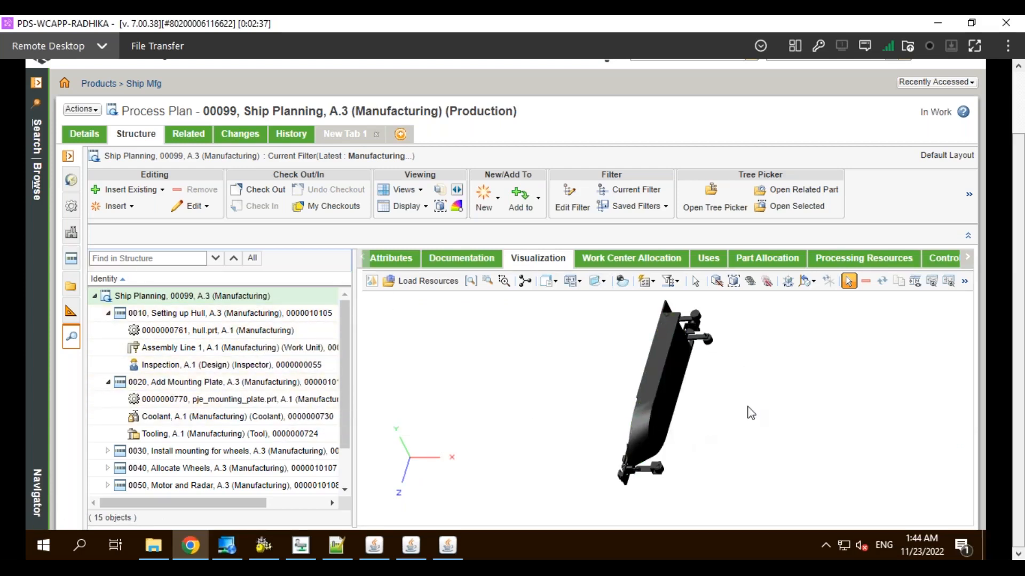
pyautogui.click(638, 260)
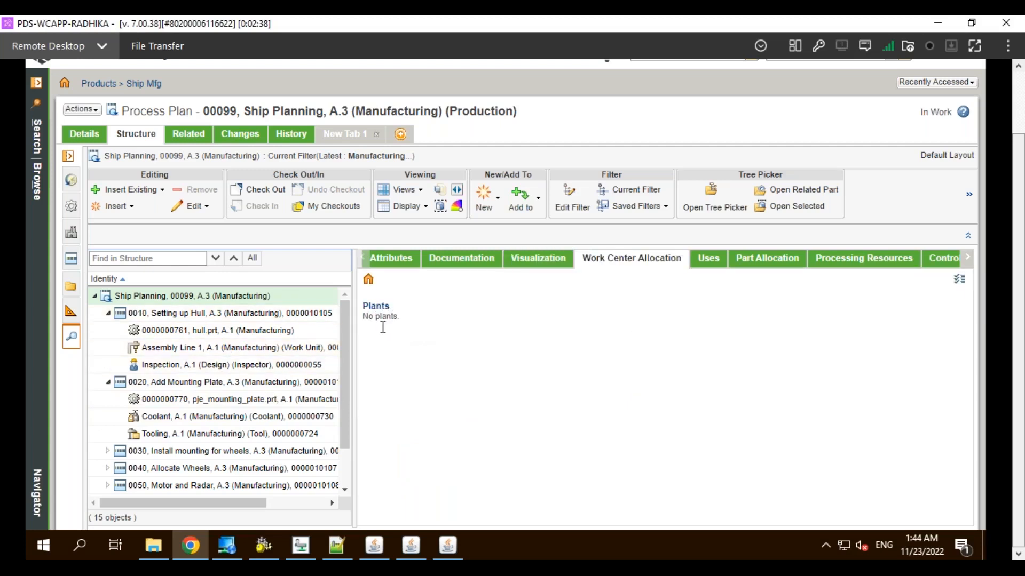
# Show the operations used by the Ship Planning plan, and collapse operations 0010 and 0020 in the structure.
pyautogui.click(715, 260)
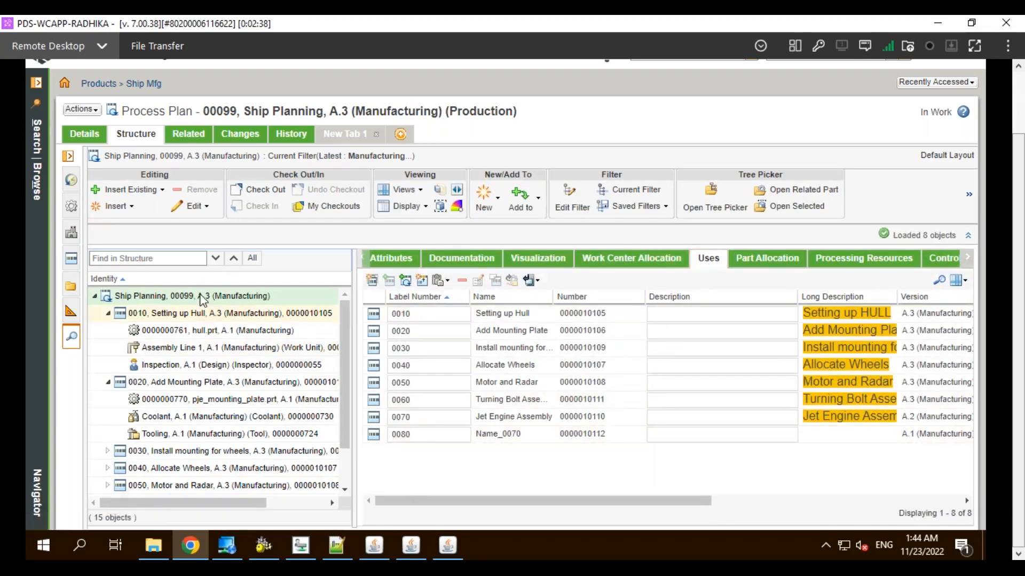
pyautogui.click(108, 313)
pyautogui.click(107, 330)
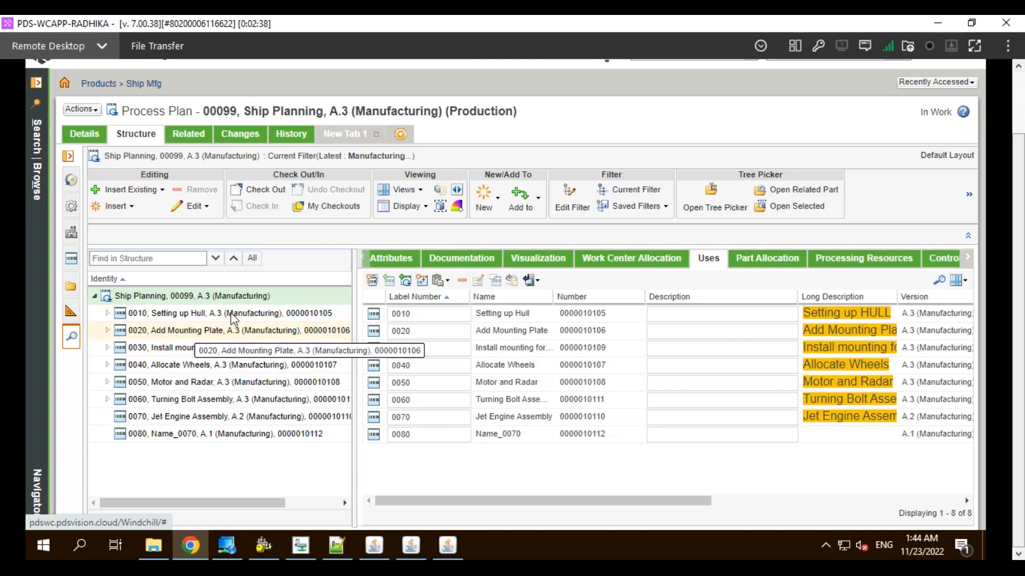
pyautogui.rightClick(292, 299)
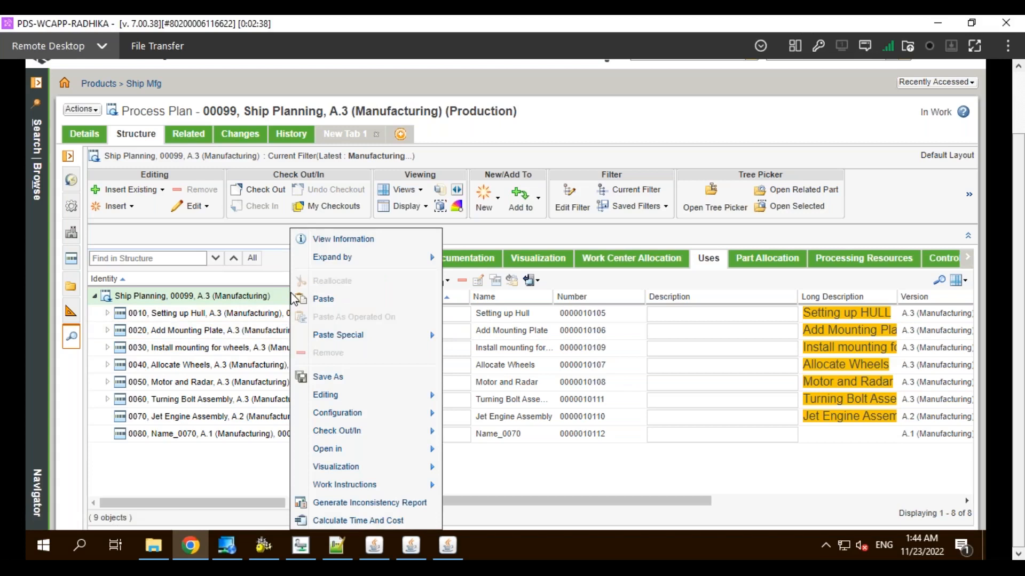
pyautogui.moveTo(327, 398)
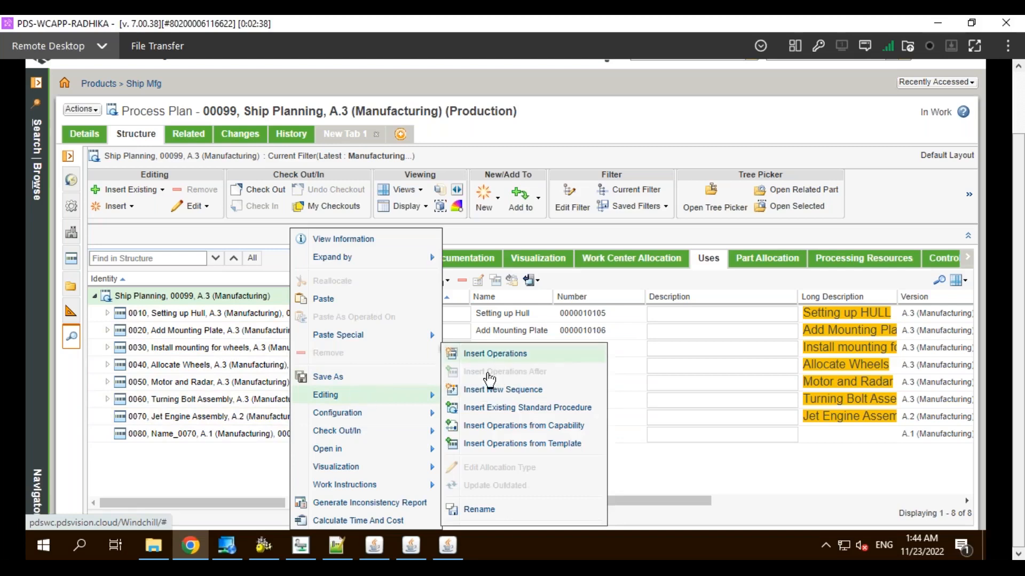
pyautogui.click(492, 354)
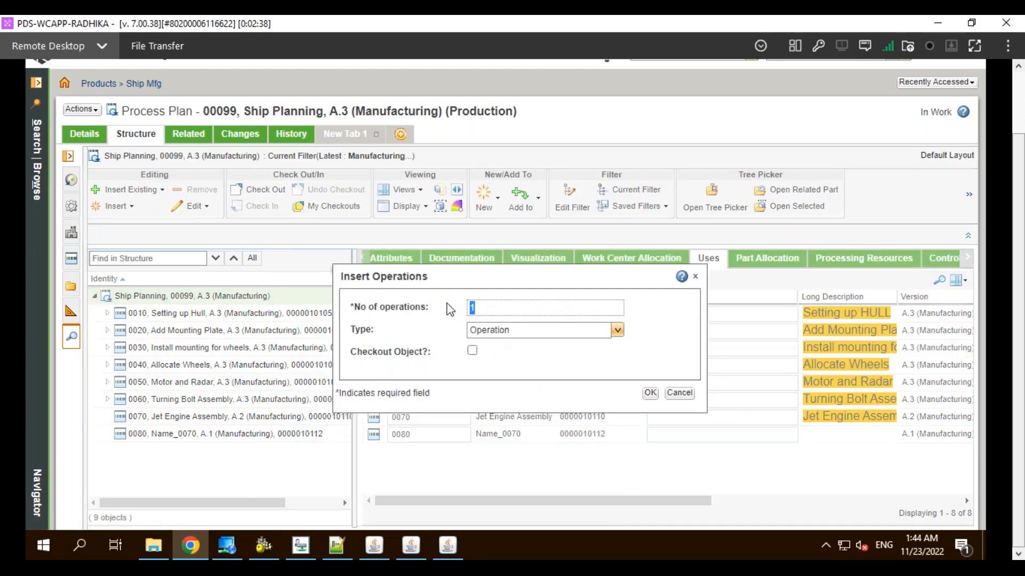
pyautogui.write('7')
pyautogui.click(680, 394)
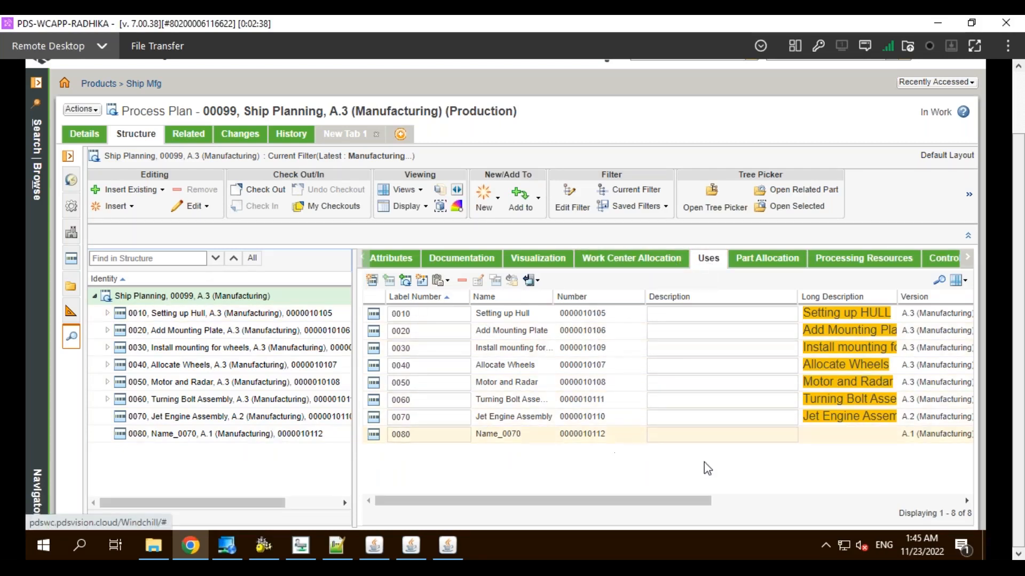
# Review the part allocation of the Ship Planning plan and of operation 0010 Setting up Hull, and expand that operation.
pyautogui.moveTo(696, 501); pyautogui.dragTo(566, 491)
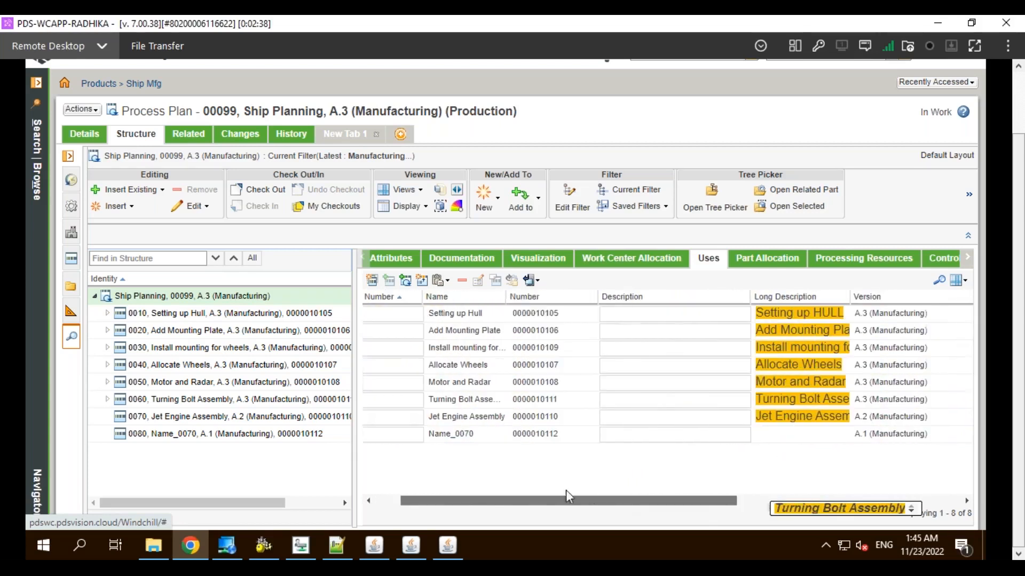
pyautogui.click(767, 260)
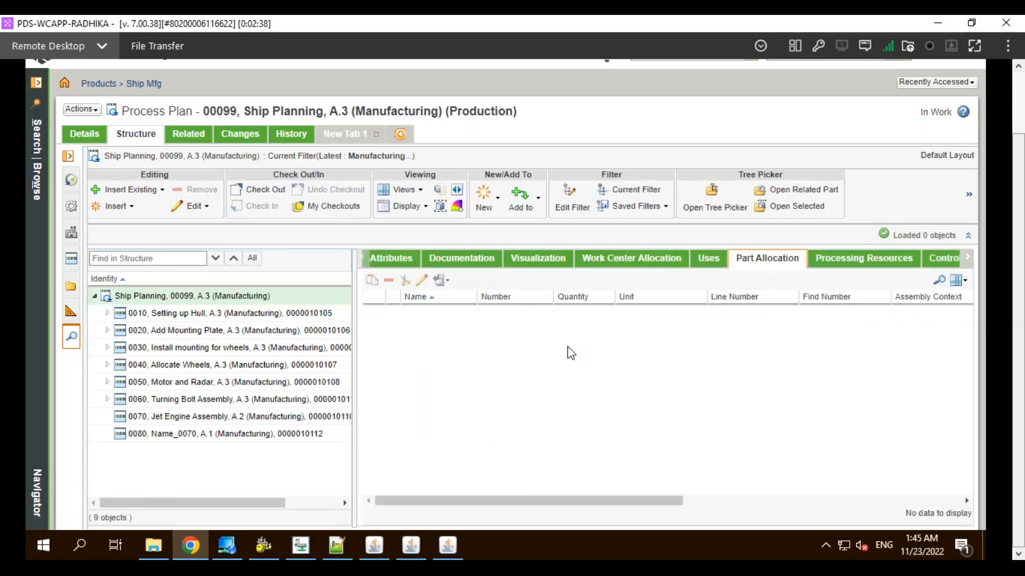
pyautogui.click(202, 315)
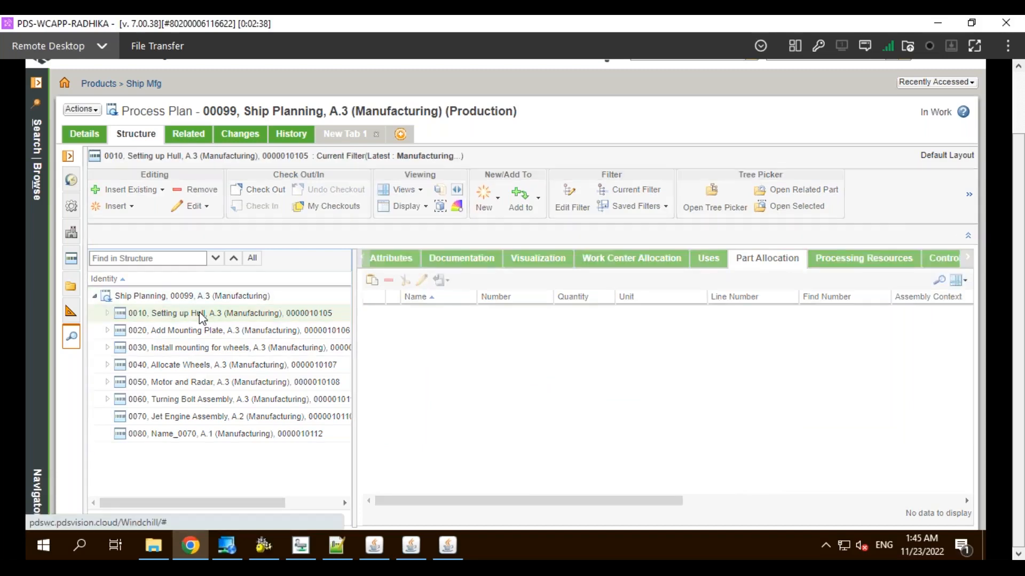
pyautogui.click(107, 313)
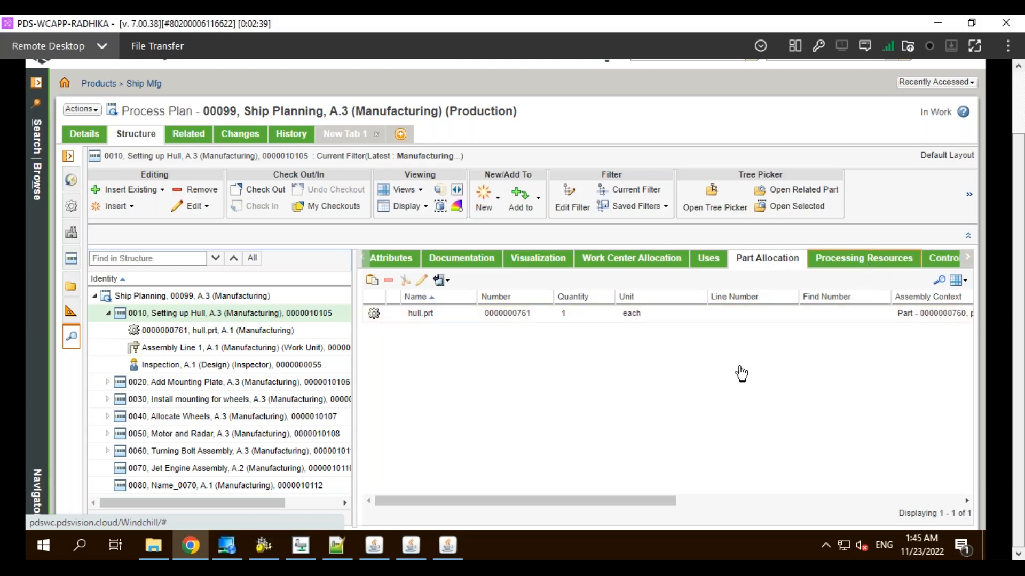
# Review the processing resources of operation 0010, and examine the Allocate Resource search form before closing it.
pyautogui.click(864, 258)
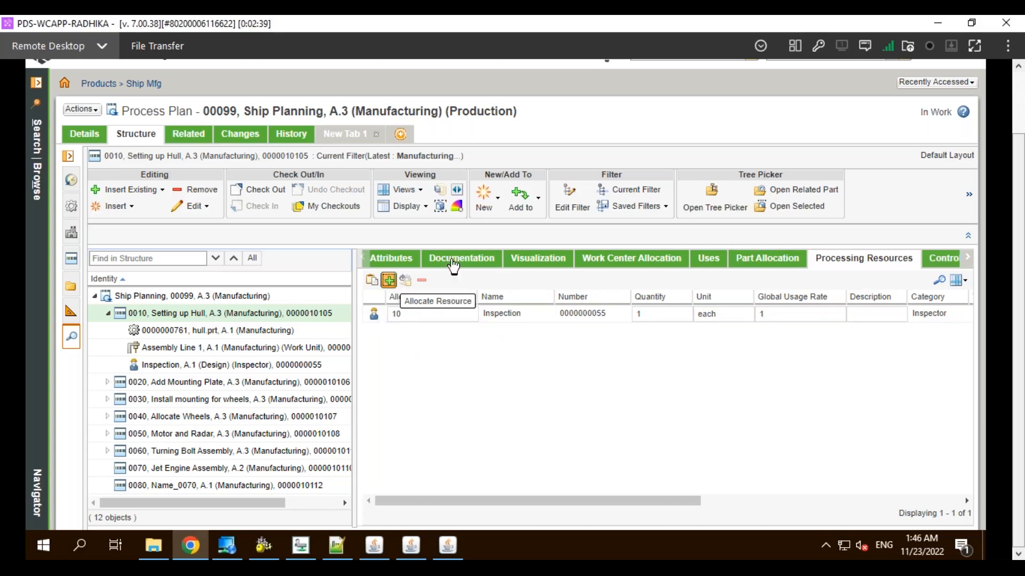
pyautogui.click(389, 281)
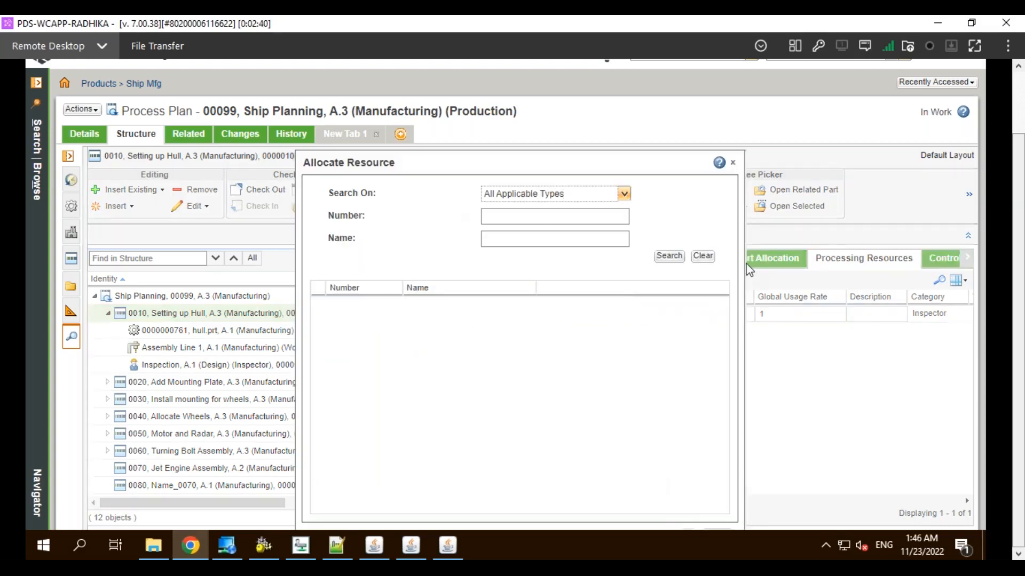
pyautogui.click(732, 162)
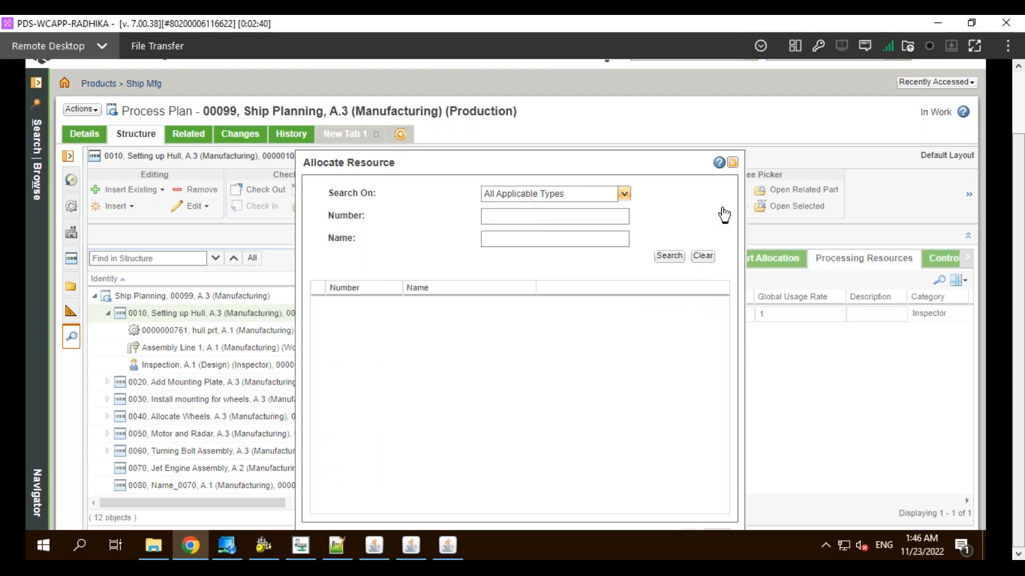
pyautogui.press('F11')
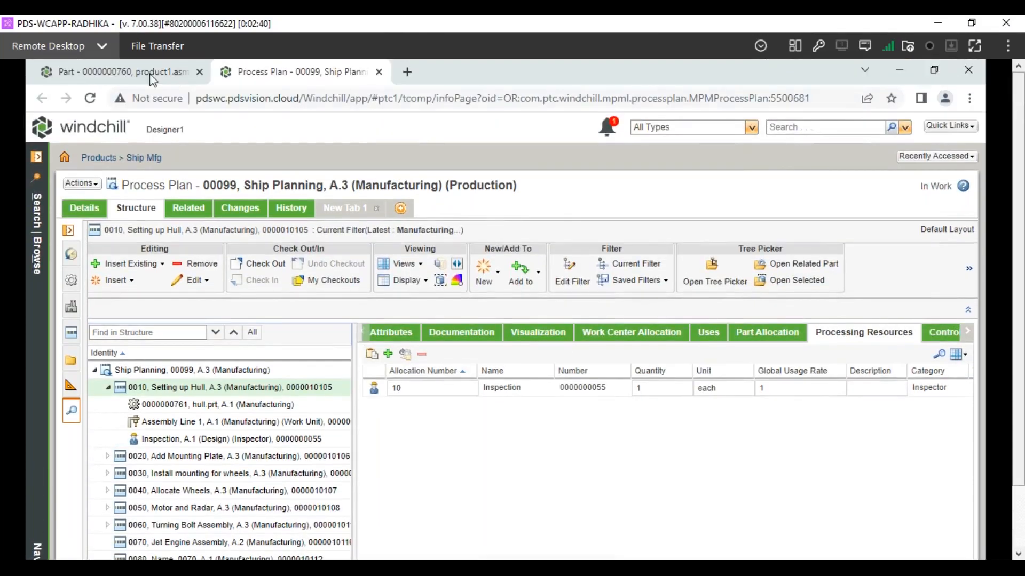
# Open the Ship Mfg product folder from the product1.asm page and start a new resource.
pyautogui.click(140, 70)
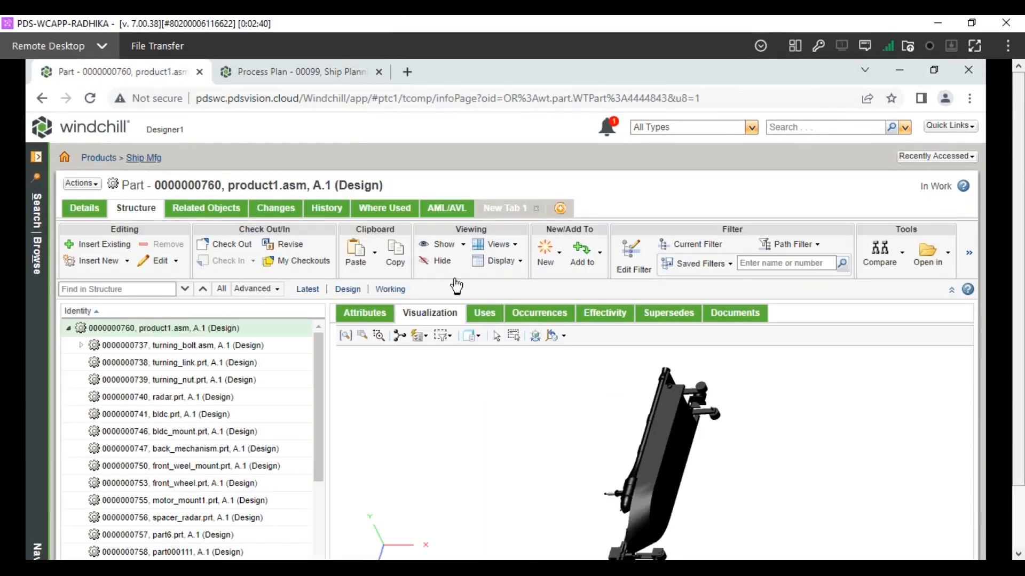
pyautogui.click(155, 159)
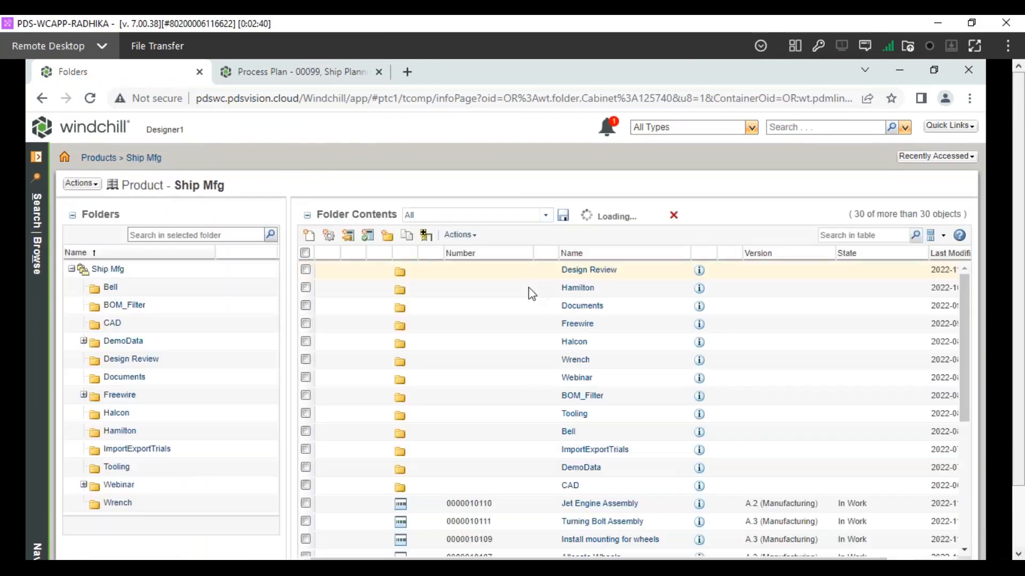
pyautogui.click(461, 234)
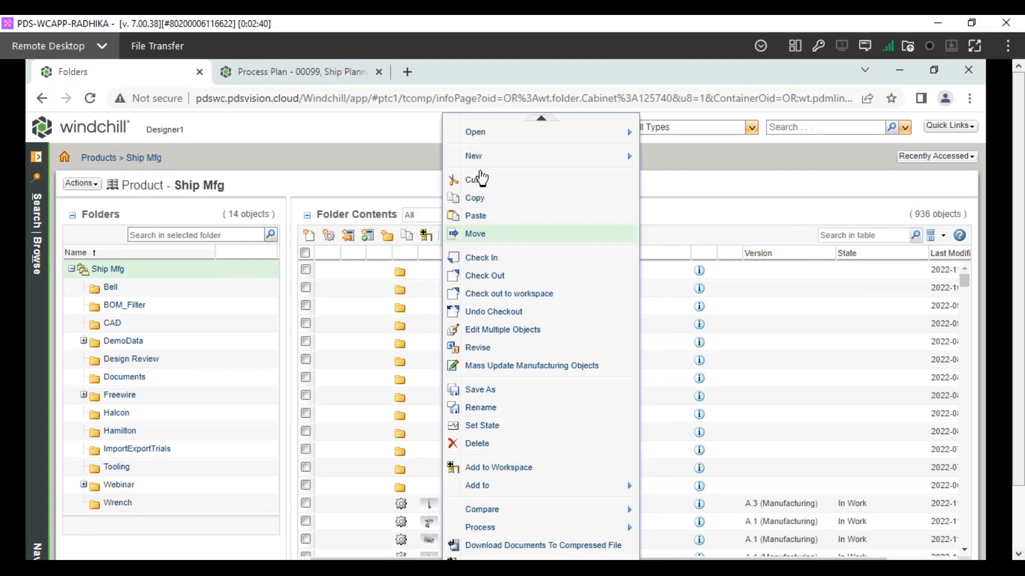
pyautogui.moveTo(481, 156)
pyautogui.click(687, 305)
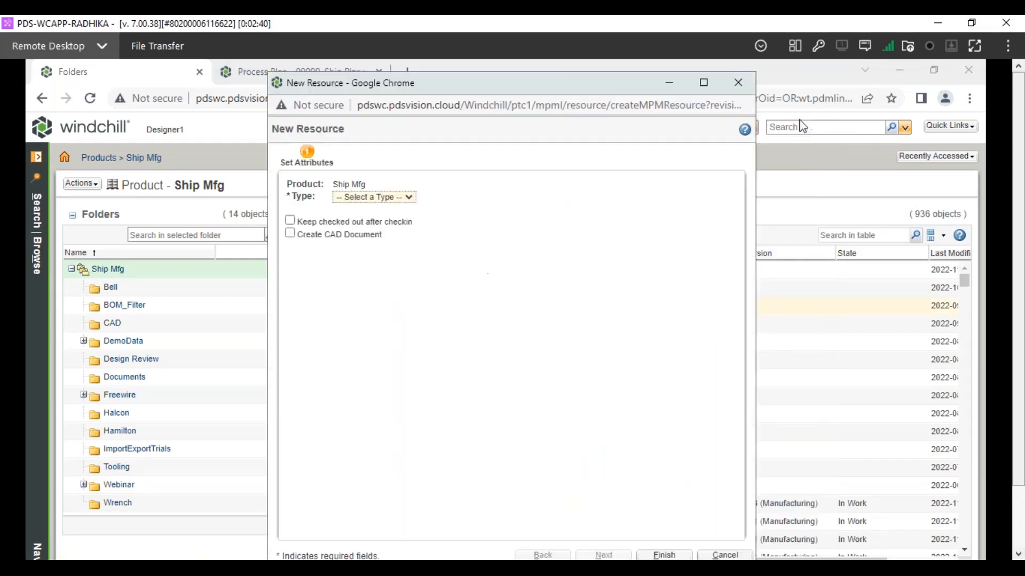
# Examine the available resource types, choose Skill, view its categories, and close the New Resource window without creating anything.
pyautogui.click(414, 197)
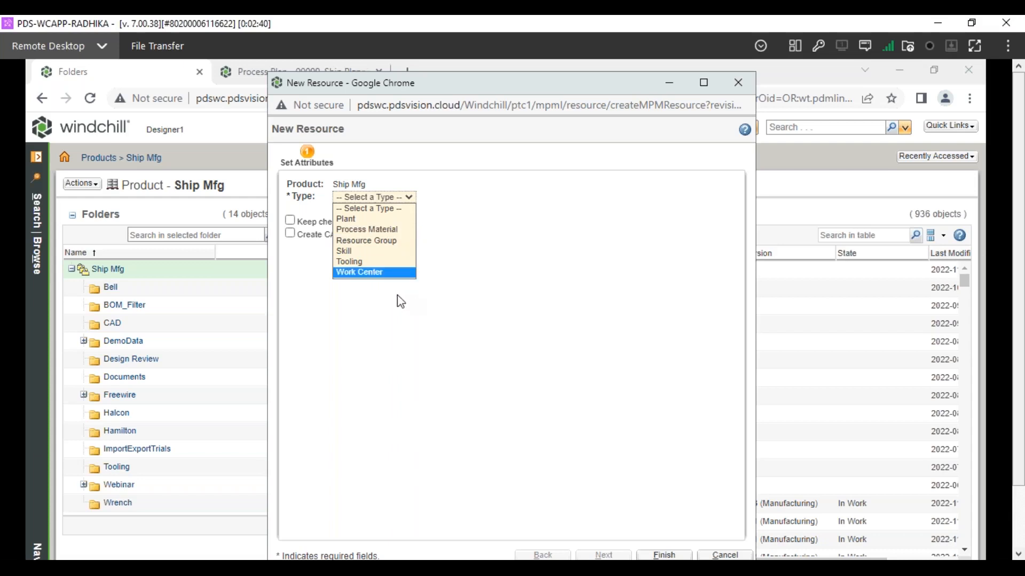
pyautogui.click(344, 251)
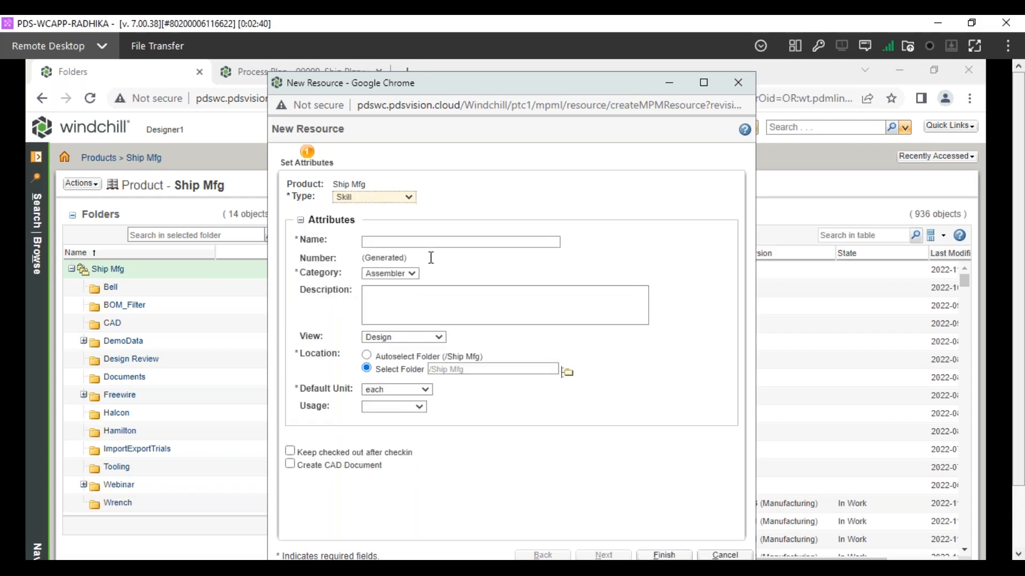
pyautogui.click(407, 274)
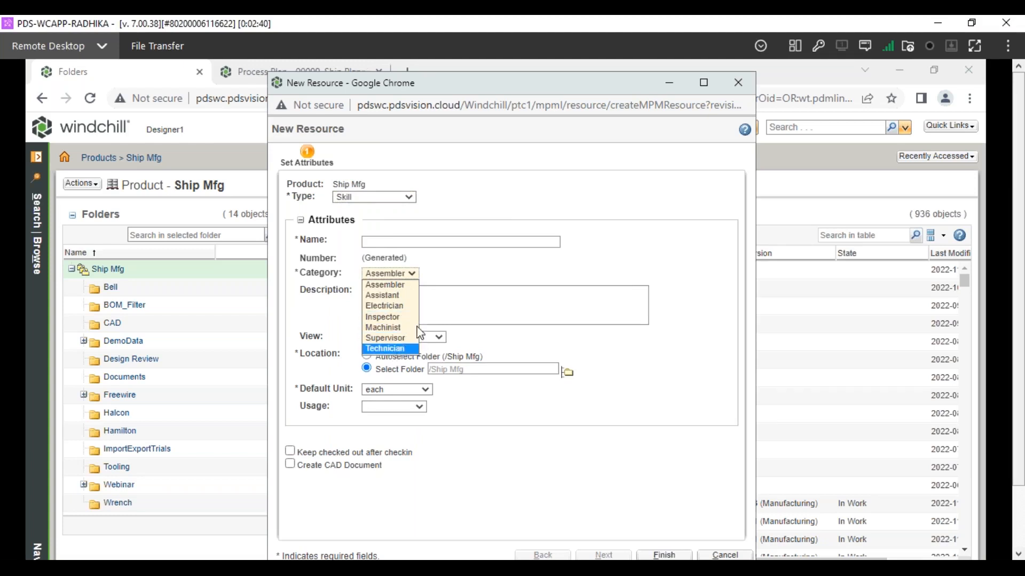
pyautogui.click(738, 83)
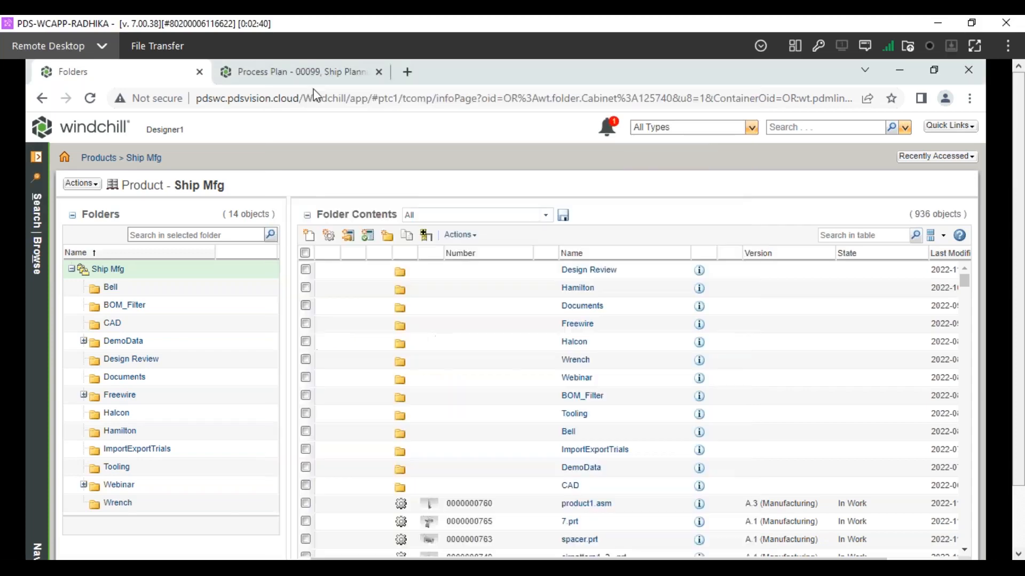
# Return to the Ship Planning process plan and check the standard procedures of operation 0010 and of the plan itself.
pyautogui.click(302, 72)
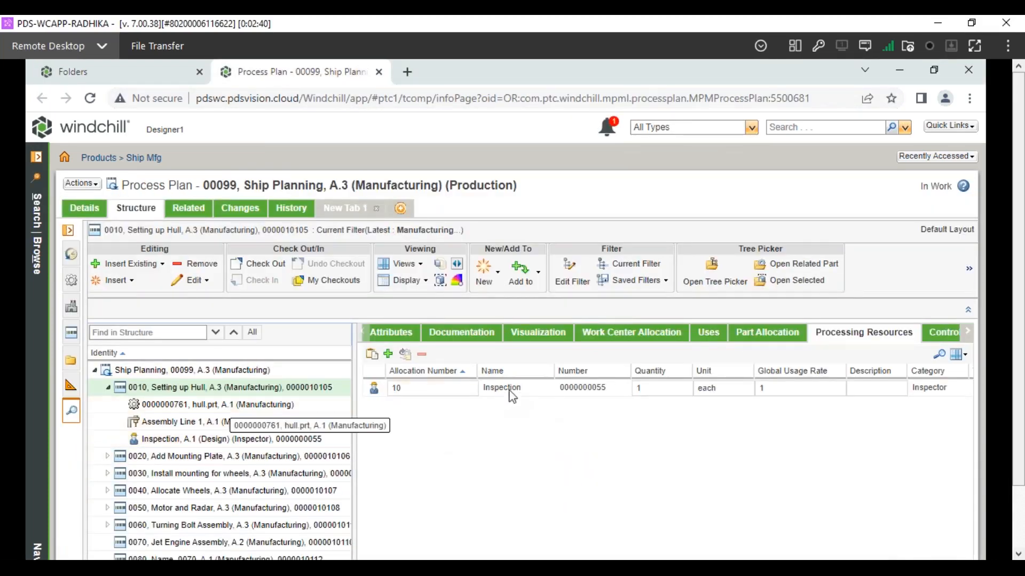
pyautogui.scroll(-2, 320, 460)
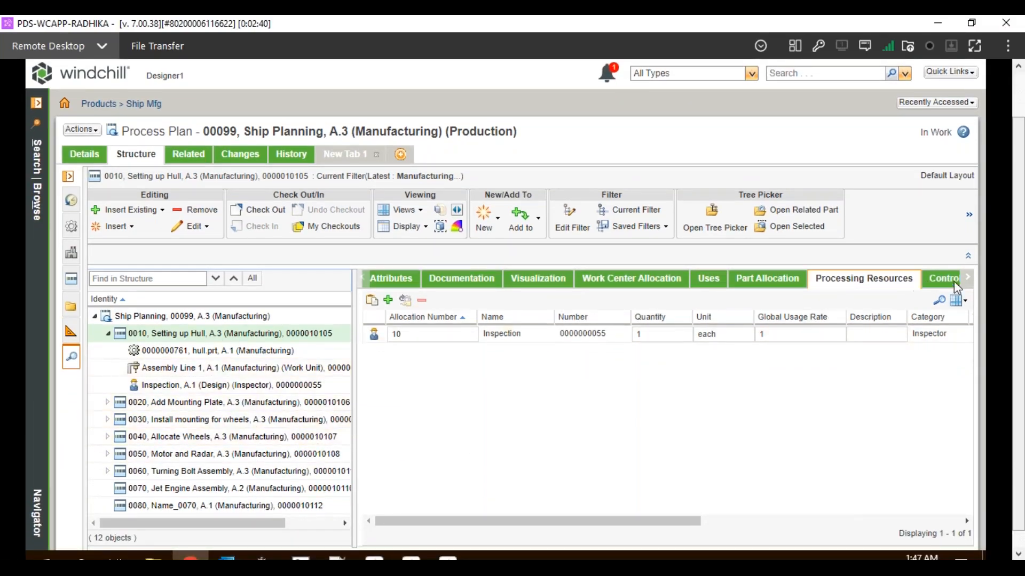
pyautogui.click(967, 278)
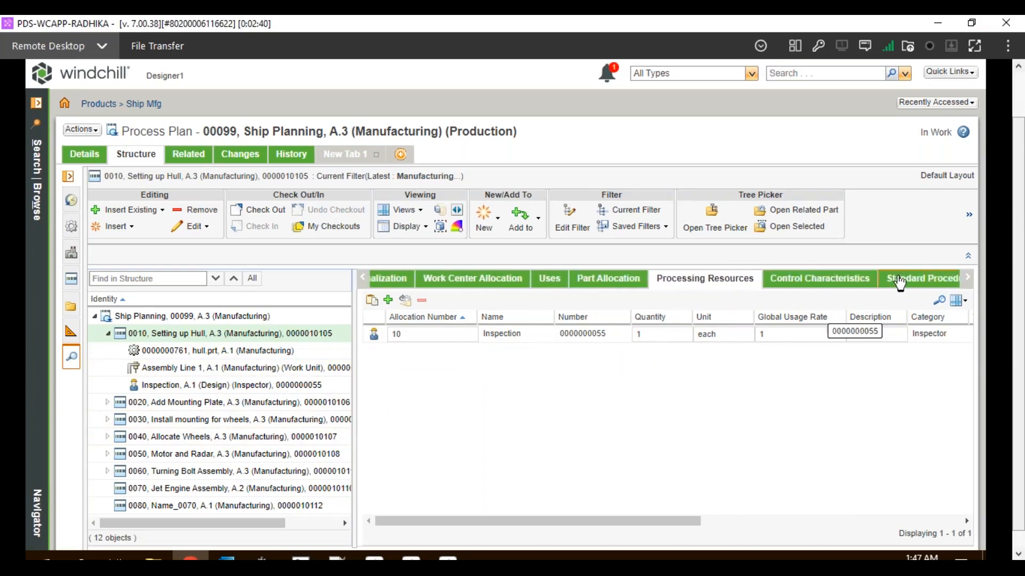
pyautogui.click(918, 280)
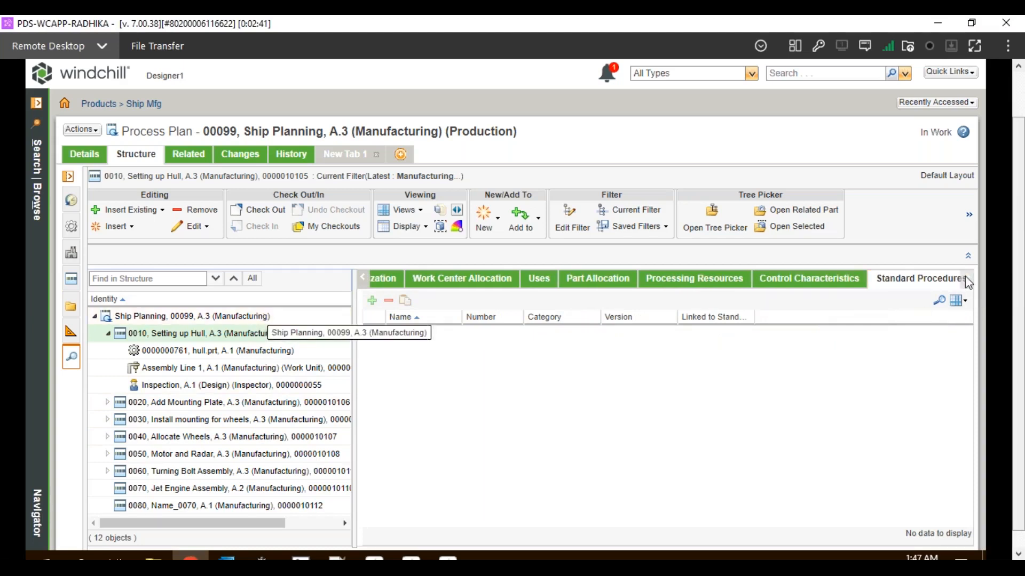
pyautogui.click(188, 320)
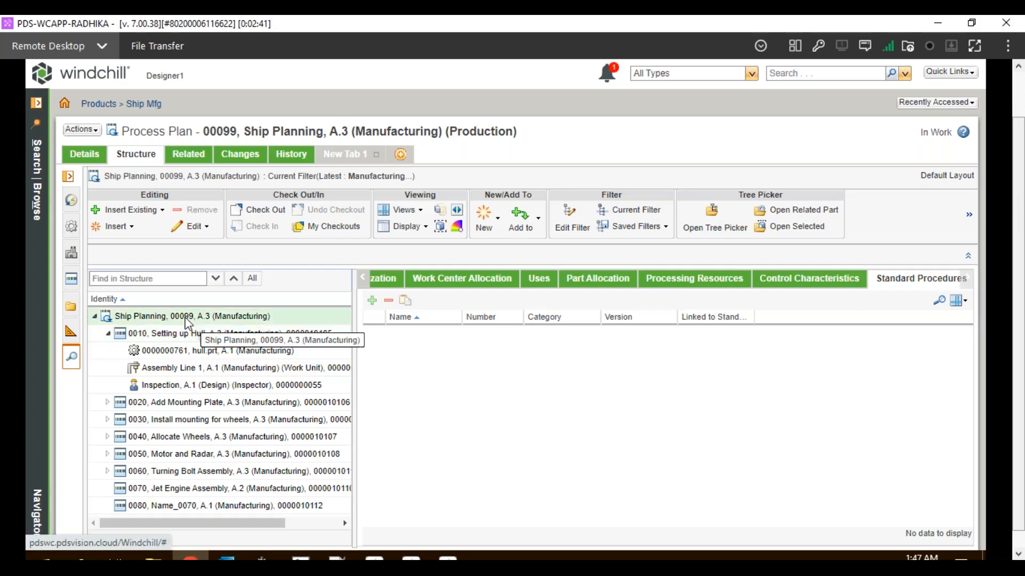
pyautogui.click(364, 279)
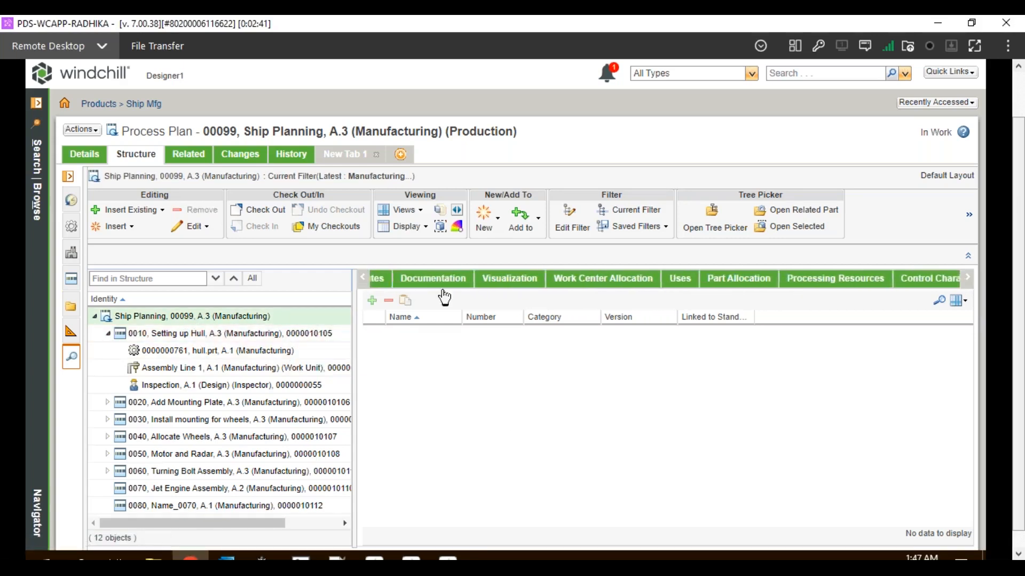
# View the Ship Planning process plan's visualization and generate the default work instructions for the whole plan.
pyautogui.click(547, 278)
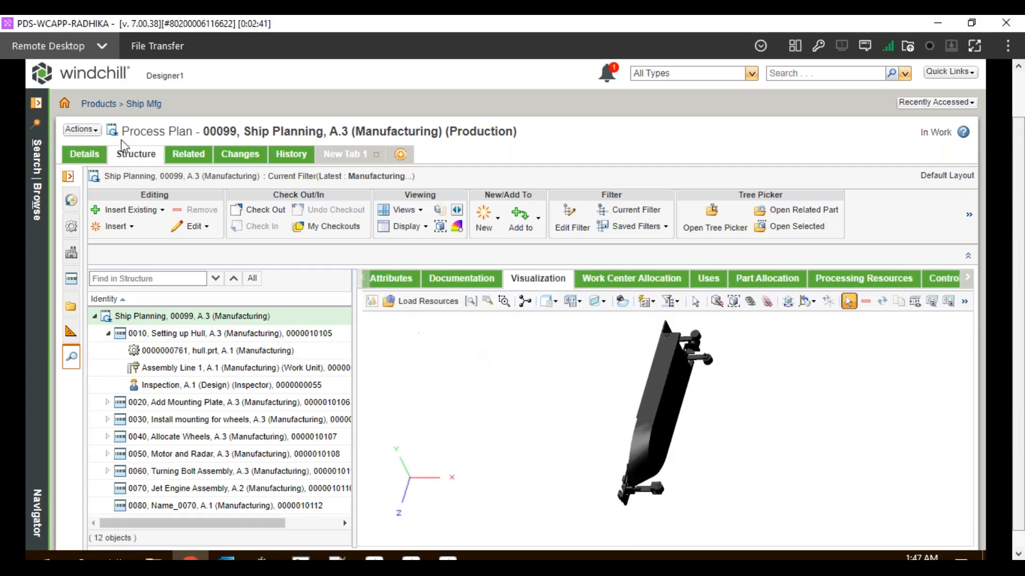
pyautogui.click(81, 130)
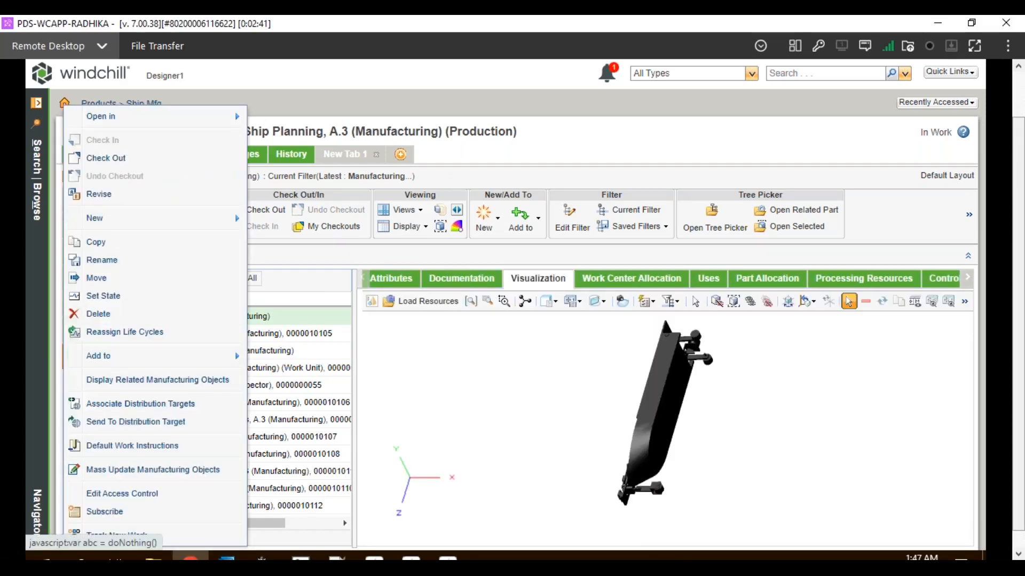
pyautogui.click(266, 353)
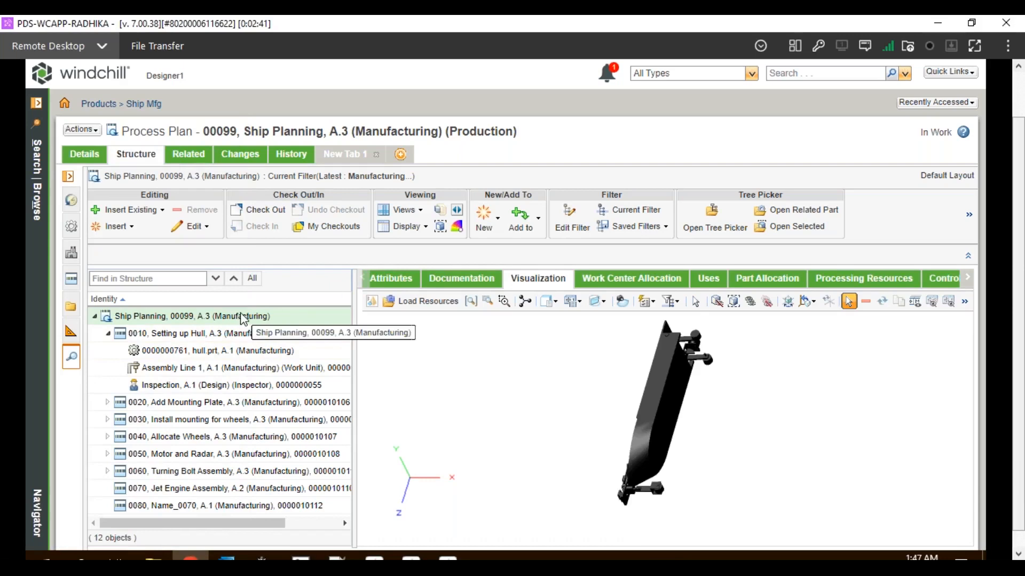
pyautogui.rightClick(246, 318)
pyautogui.moveTo(262, 505)
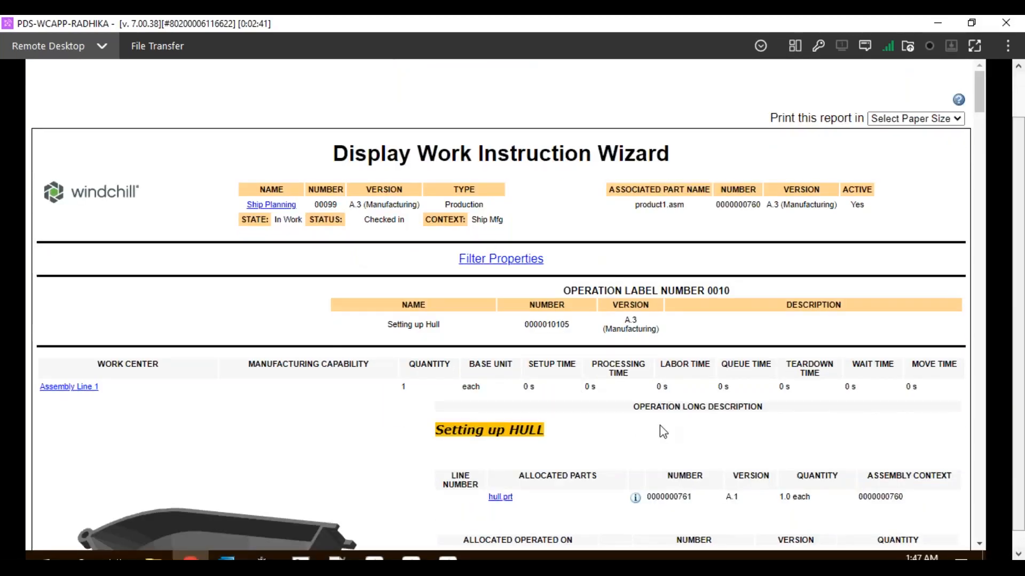
# Review the work instruction page for operation 0010, including its work center, times, long description, allocated part and resource.
pyautogui.scroll(-2, 660, 425)
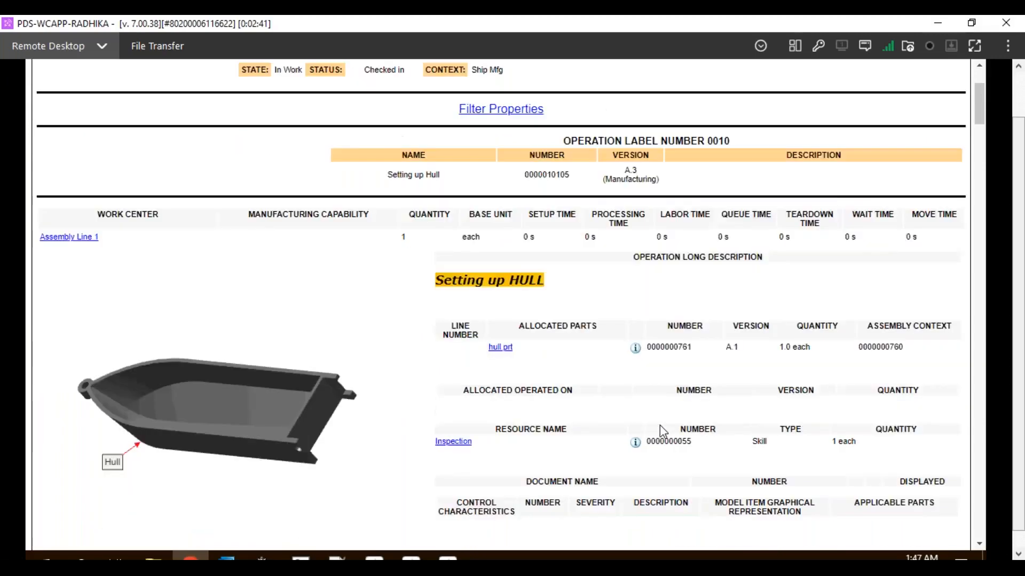
pyautogui.scroll(2, 659, 425)
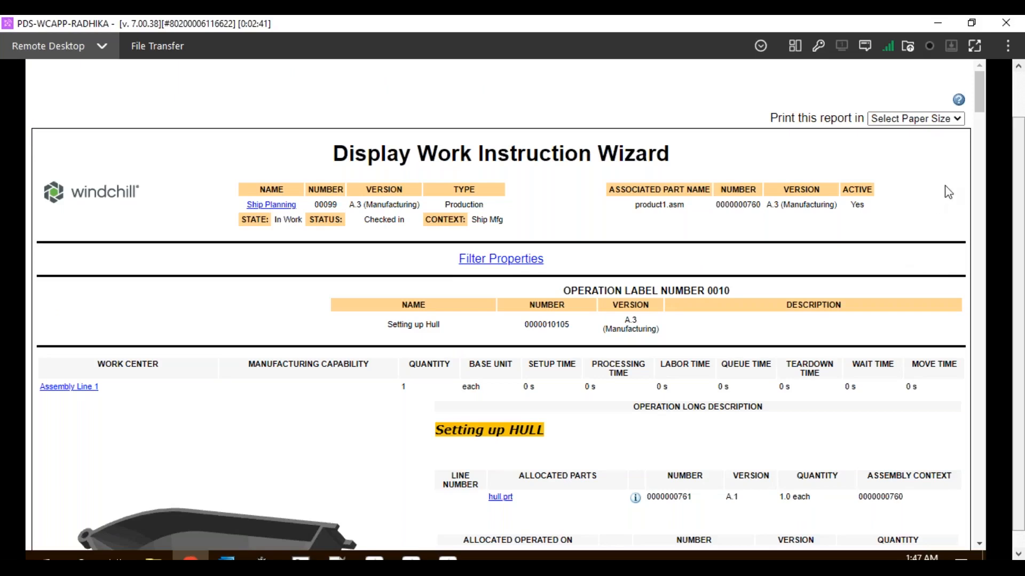
pyautogui.press('F11')
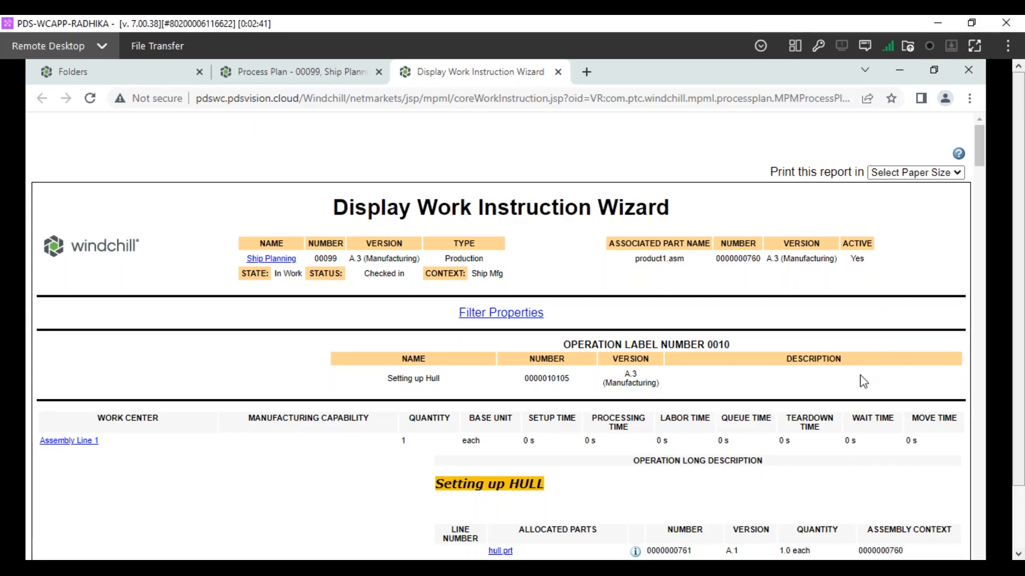
pyautogui.scroll(-1, 864, 382)
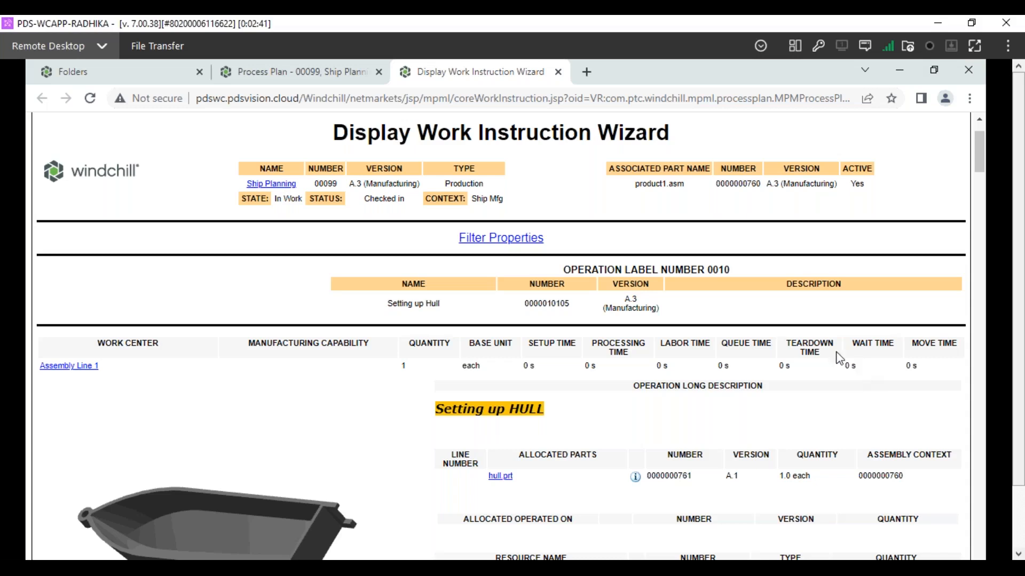
pyautogui.moveTo(578, 269); pyautogui.dragTo(720, 275)
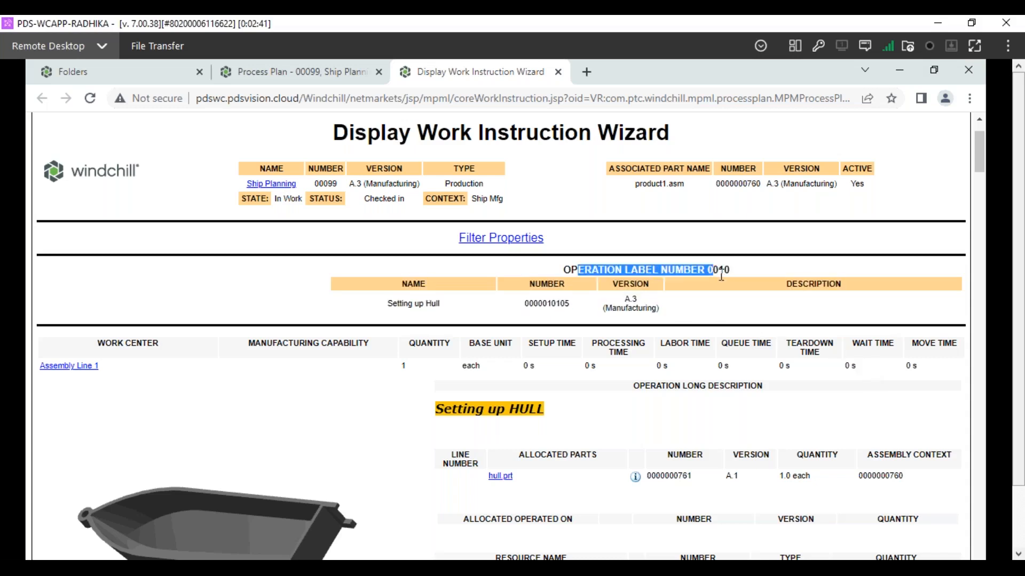
pyautogui.click(430, 315)
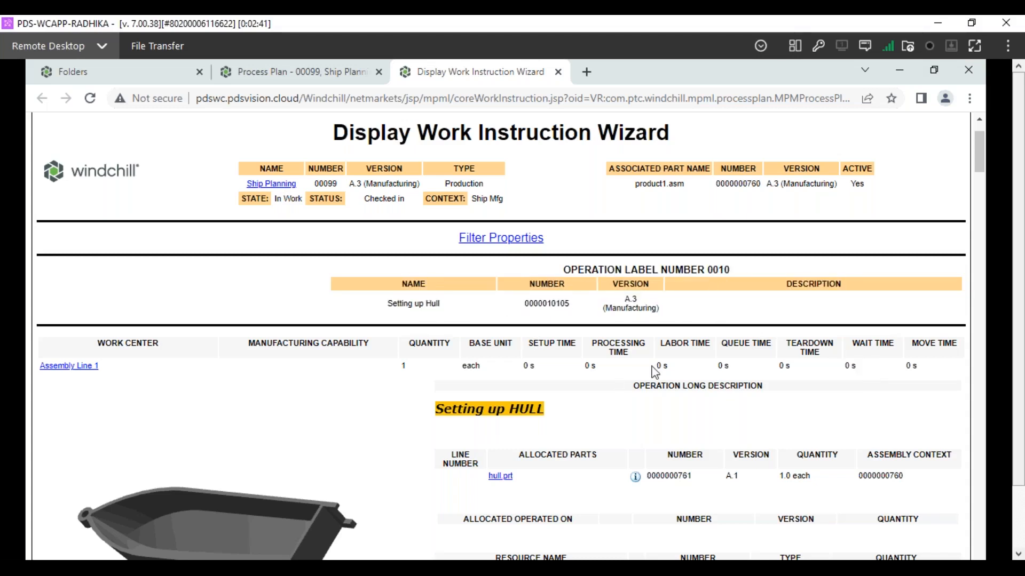
pyautogui.scroll(-3, 656, 372)
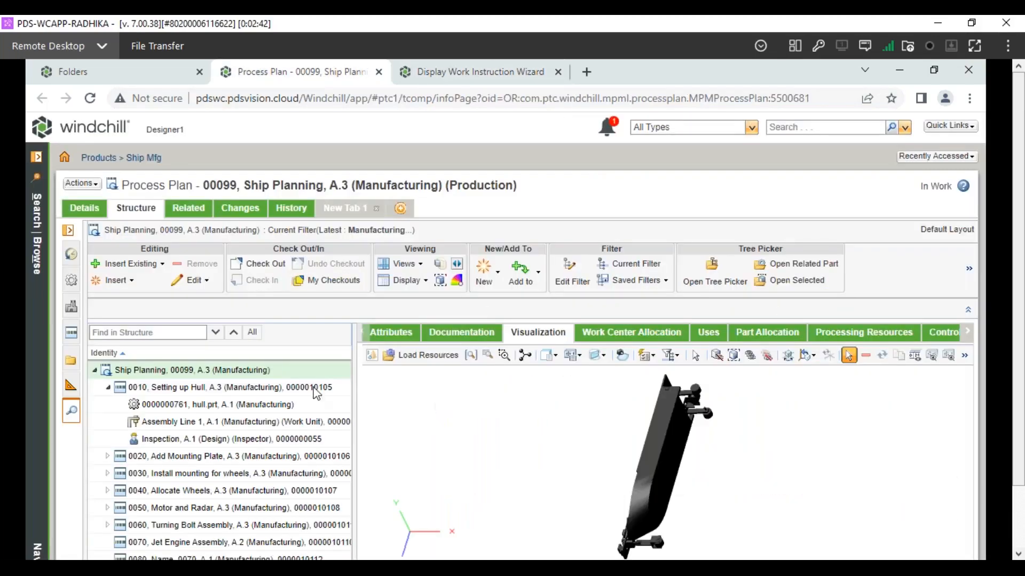
# Select operation 0010, Setting up Hull, in the process plan and check the long description among its attributes.
pyautogui.click(206, 390)
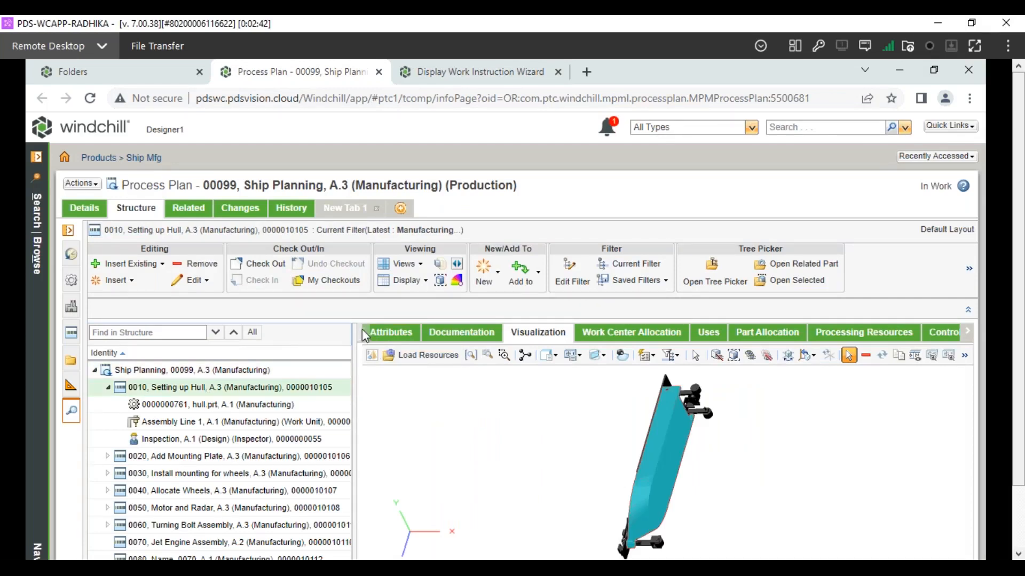
pyautogui.click(389, 337)
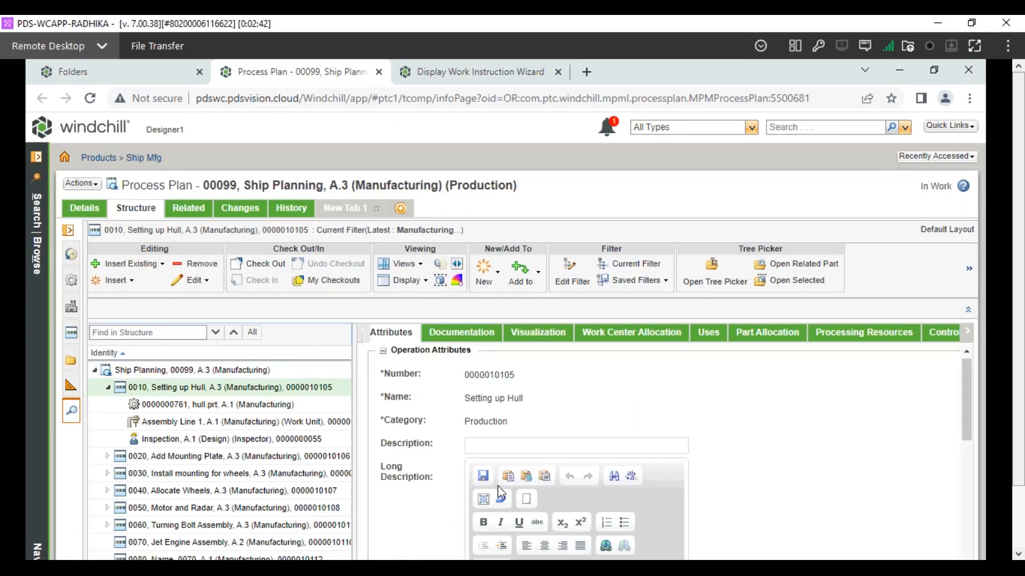
pyautogui.scroll(-3, 641, 483)
pyautogui.scroll(-3, 642, 483)
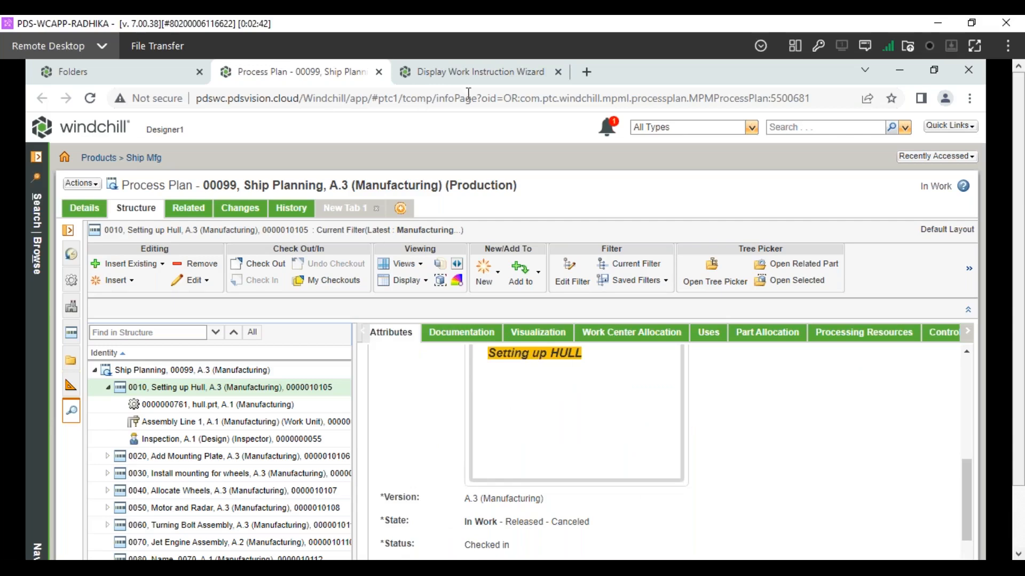
# Return to the work instructions and read on from operation 0010 through the page for operation 0020, Add Mounting Plate.
pyautogui.click(517, 73)
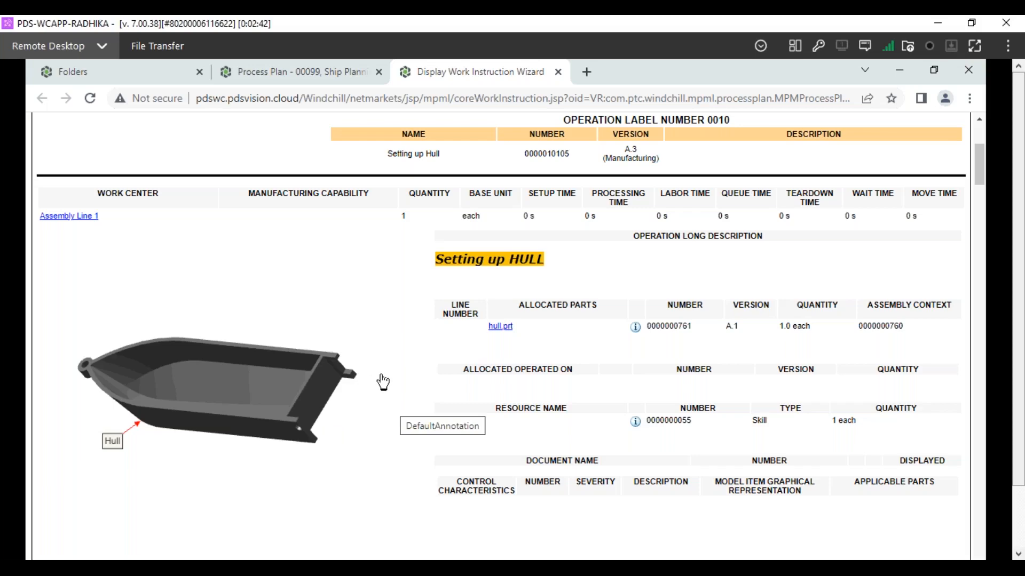
pyautogui.scroll(-7, 371, 364)
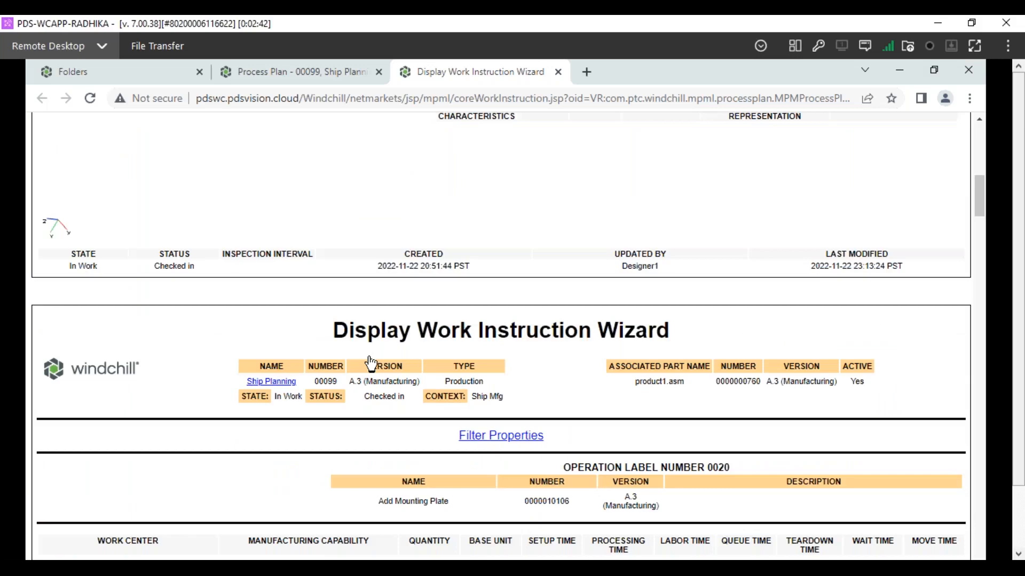
pyautogui.scroll(-8, 371, 364)
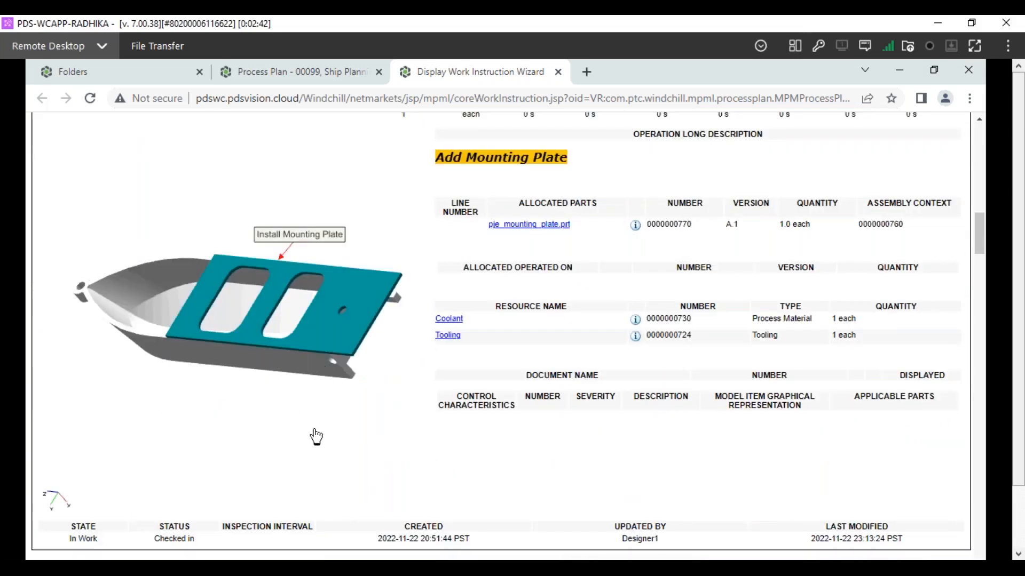
pyautogui.scroll(-3, 316, 436)
pyautogui.scroll(5, 320, 432)
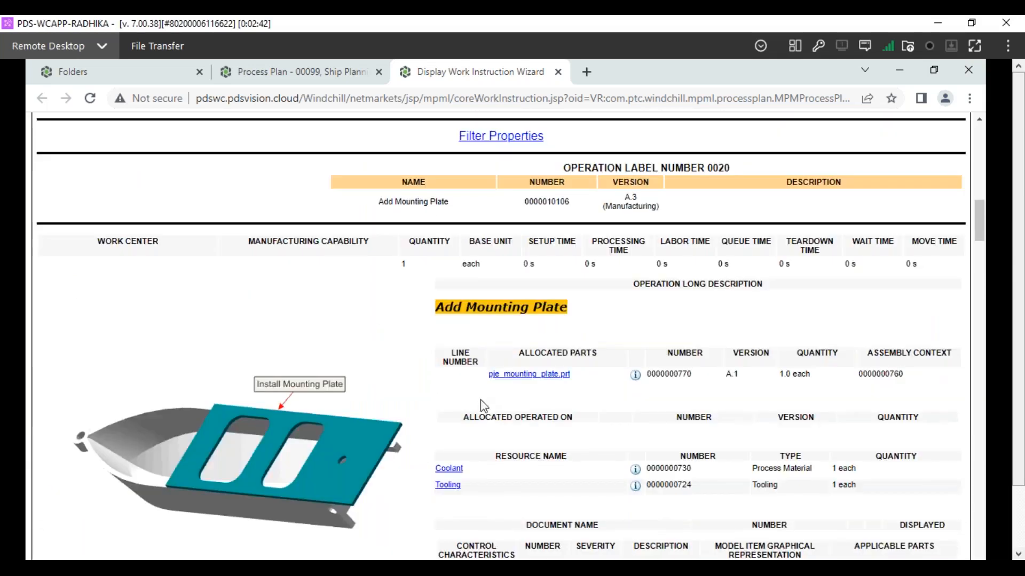
pyautogui.scroll(-3, 485, 406)
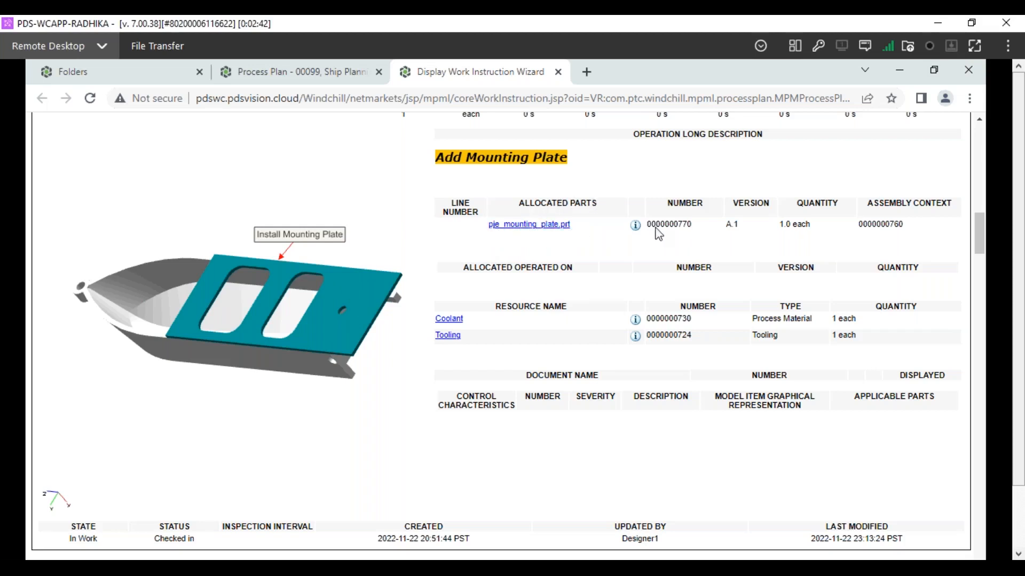
# Check the assembly context and the allocated resources of operation 0020 in the work instructions, and go back to operation 0010.
pyautogui.doubleClick(877, 225)
pyautogui.click(910, 247)
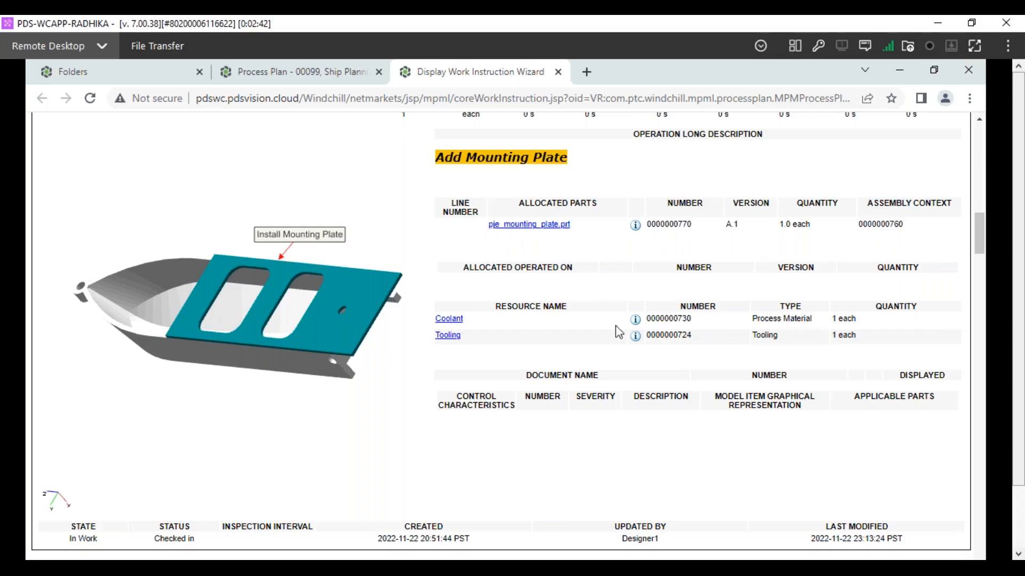
pyautogui.click(451, 336)
pyautogui.scroll(3, 155, 274)
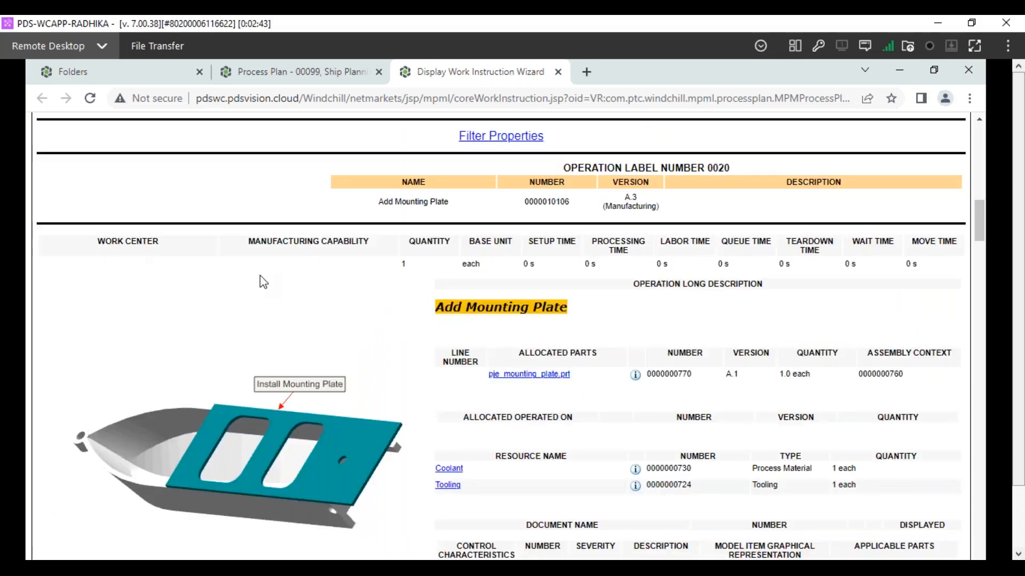
pyautogui.scroll(6, 261, 282)
pyautogui.scroll(7, 207, 272)
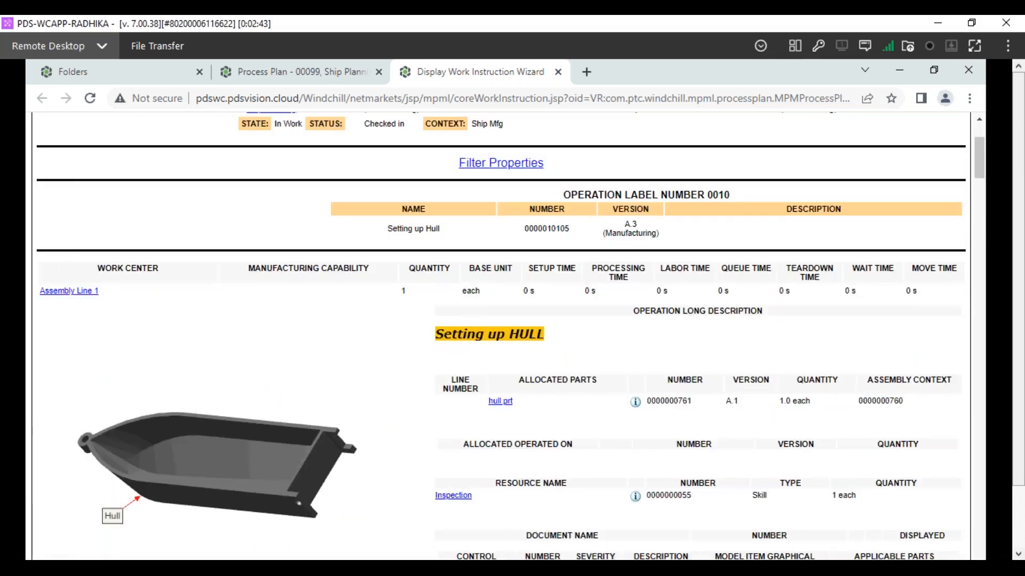
# View the Assembly Line 1 work unit under operation 0010 in the process plan, and compare it with the work instructions.
pyautogui.click(291, 73)
pyautogui.click(174, 422)
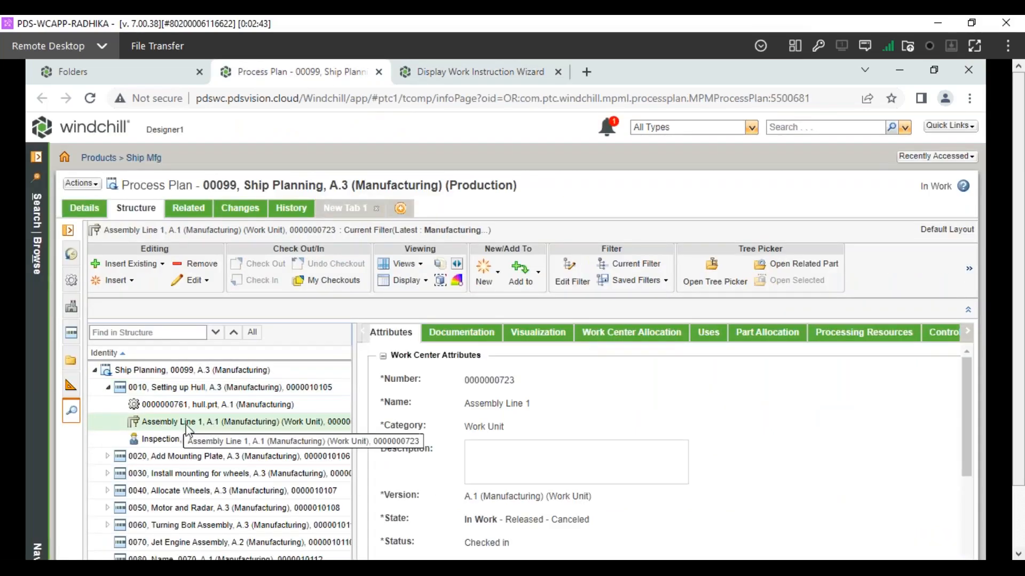
pyautogui.hotkey('ctrl', 'Tab')
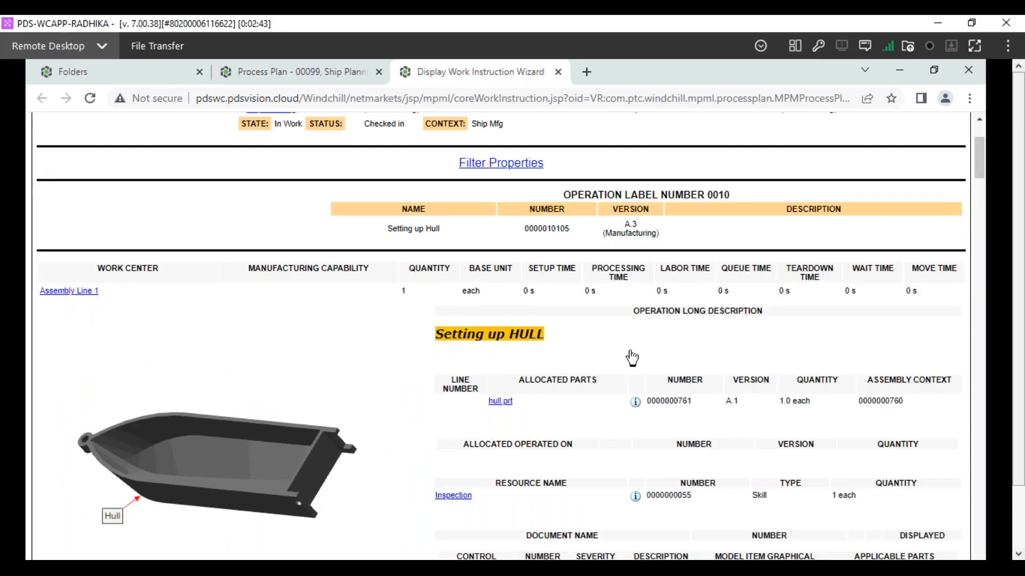
pyautogui.scroll(-8, 631, 358)
pyautogui.scroll(-10, 502, 336)
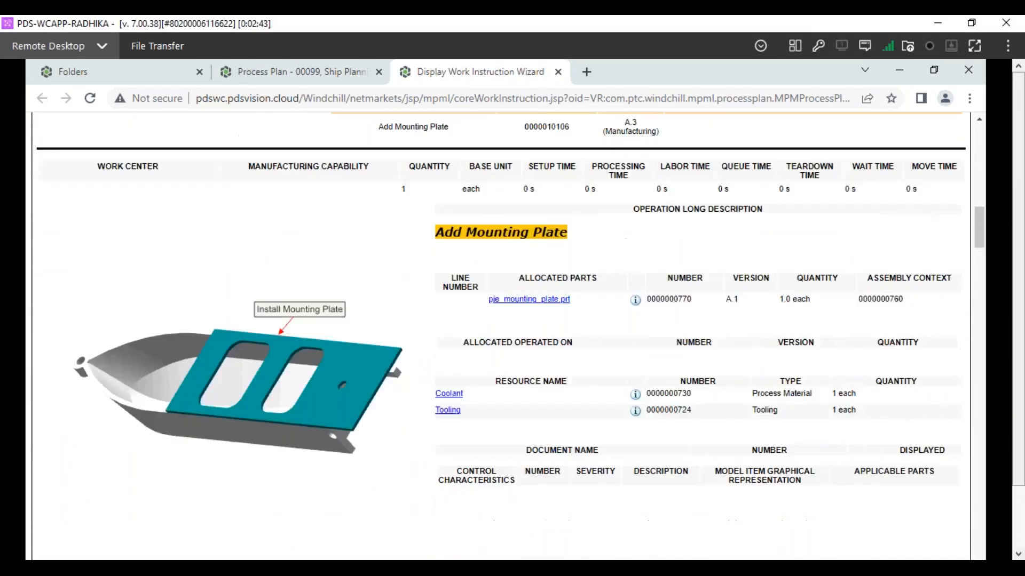
# Go back to the process plan, select operation 0070, Jet Engine Assembly, and view its visualization.
pyautogui.click(308, 74)
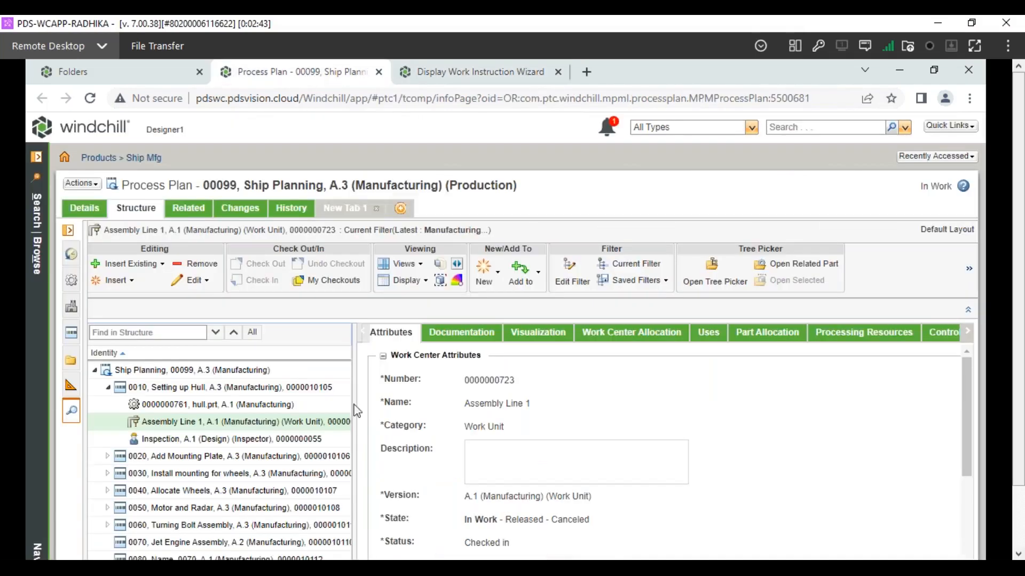
pyautogui.scroll(-1, 293, 529)
pyautogui.scroll(-1, 297, 530)
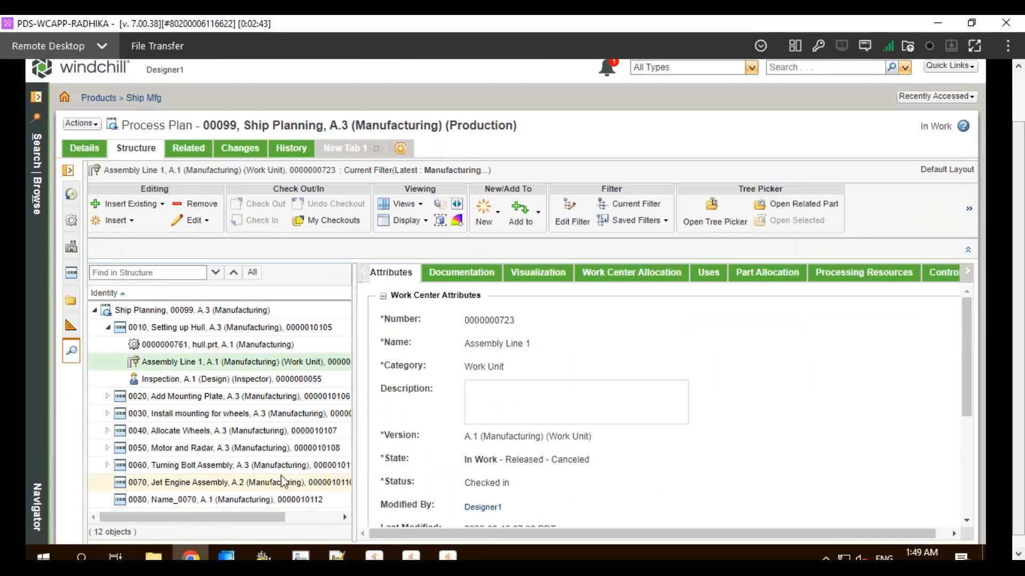
pyautogui.click(162, 483)
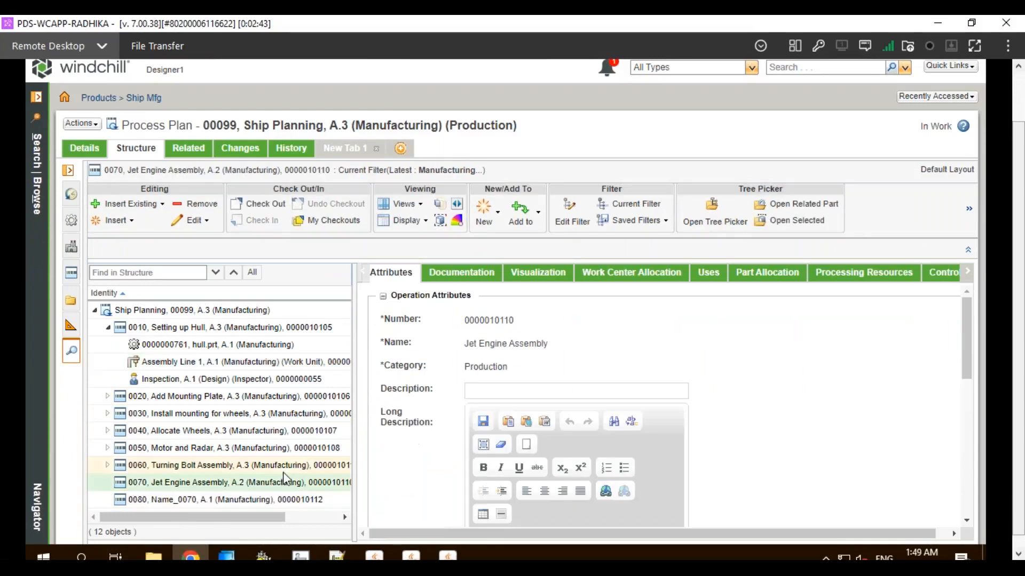
pyautogui.click(526, 281)
# Open the Ship Planning plan's related part, product1.asm, beside the plan and display its part allocation status.
pyautogui.click(176, 311)
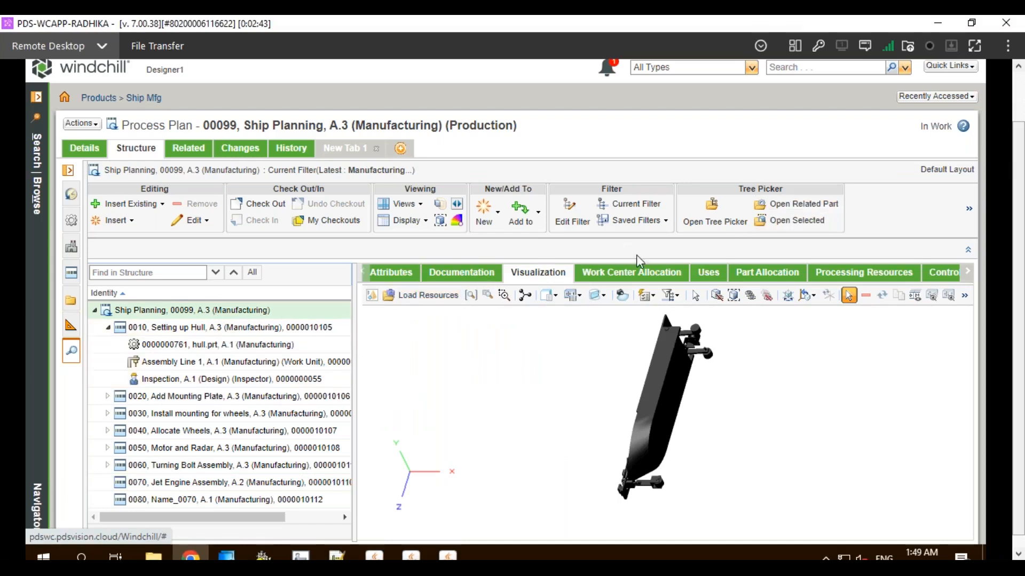
pyautogui.click(786, 208)
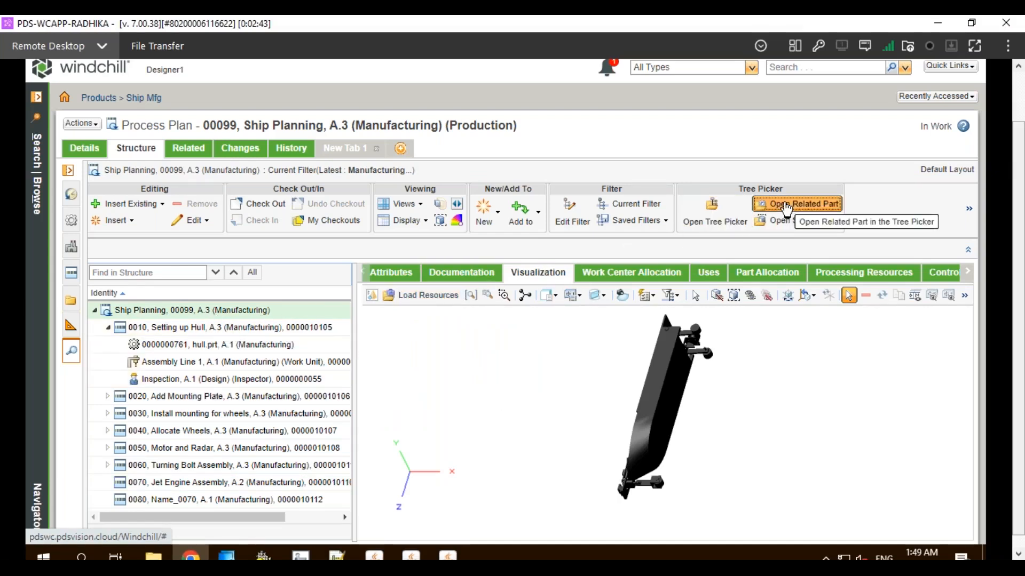
pyautogui.moveTo(274, 276); pyautogui.dragTo(322, 277)
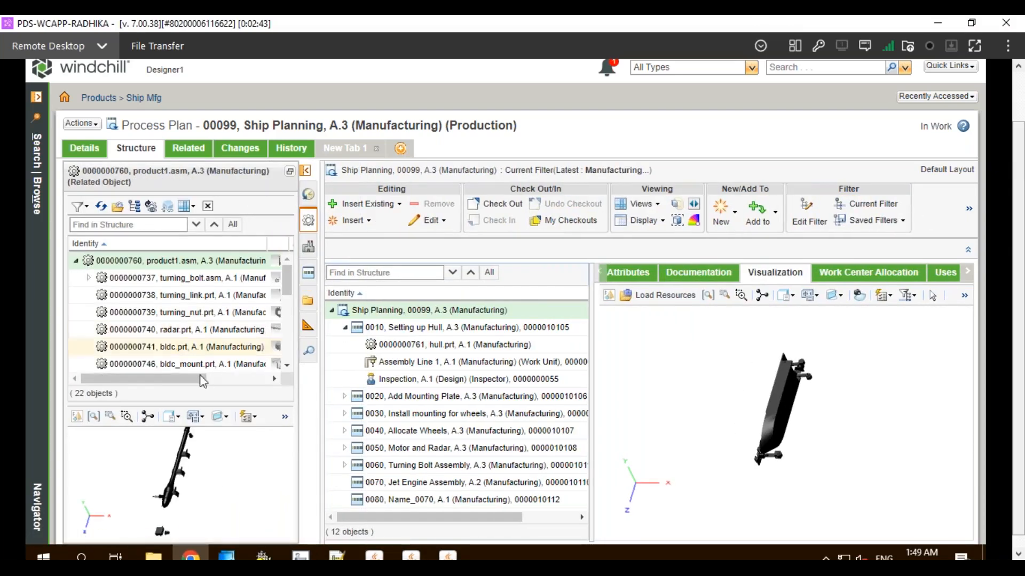
pyautogui.click(271, 380)
pyautogui.click(151, 206)
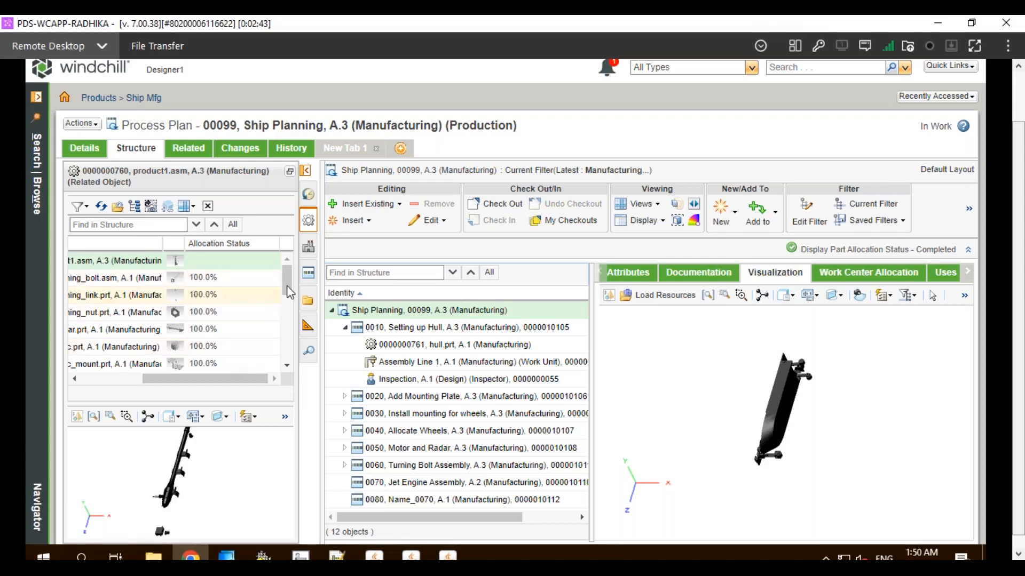
# Examine the allocation status of the product1.asm parts, and pick the jet engine in the model to locate it in the structure.
pyautogui.scroll(-1, 289, 302)
pyautogui.moveTo(288, 310); pyautogui.dragTo(279, 319)
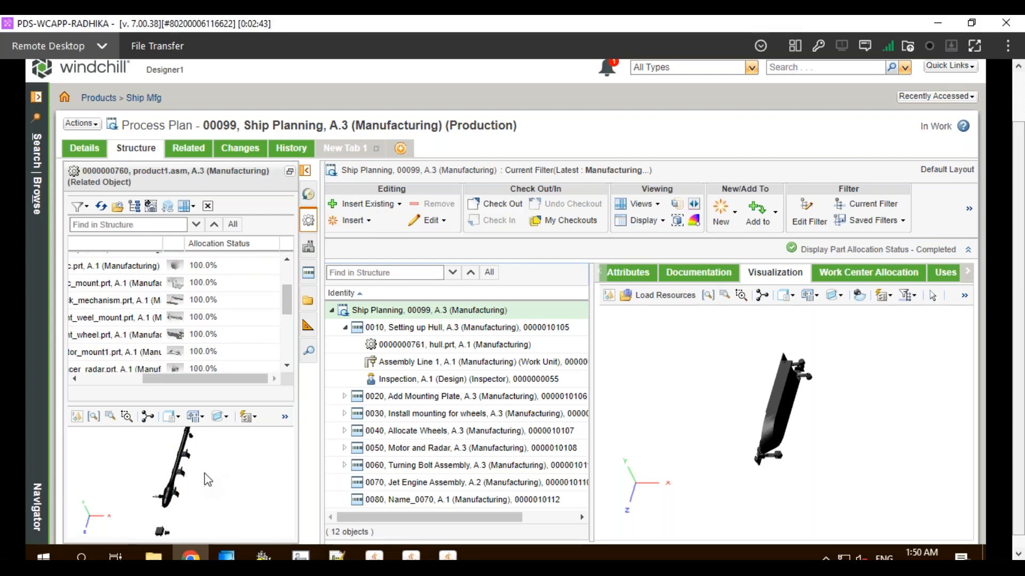
pyautogui.moveTo(262, 381); pyautogui.dragTo(235, 382)
pyautogui.click(169, 483)
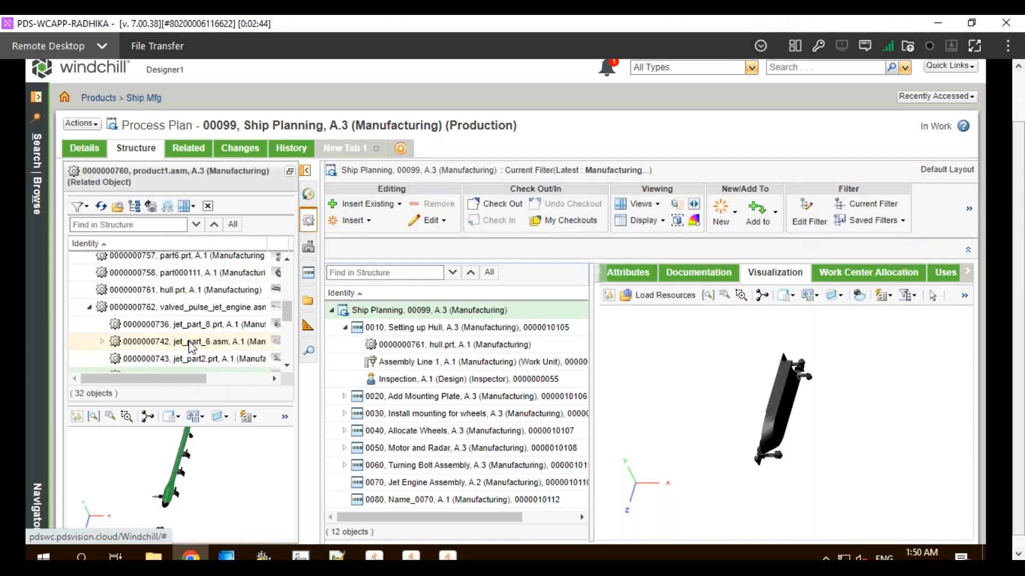
pyautogui.scroll(-2, 286, 364)
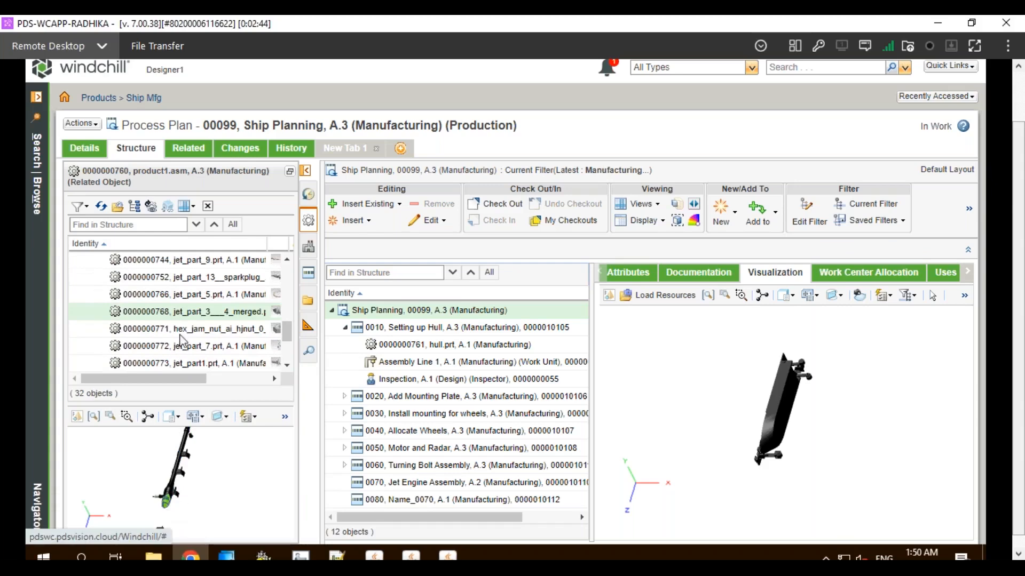
# Review the allocation status of the parts under valved_pulse_jet_engine.asm and select jet_part_8.prt to highlight it in the model.
pyautogui.click(288, 261)
pyautogui.click(289, 261)
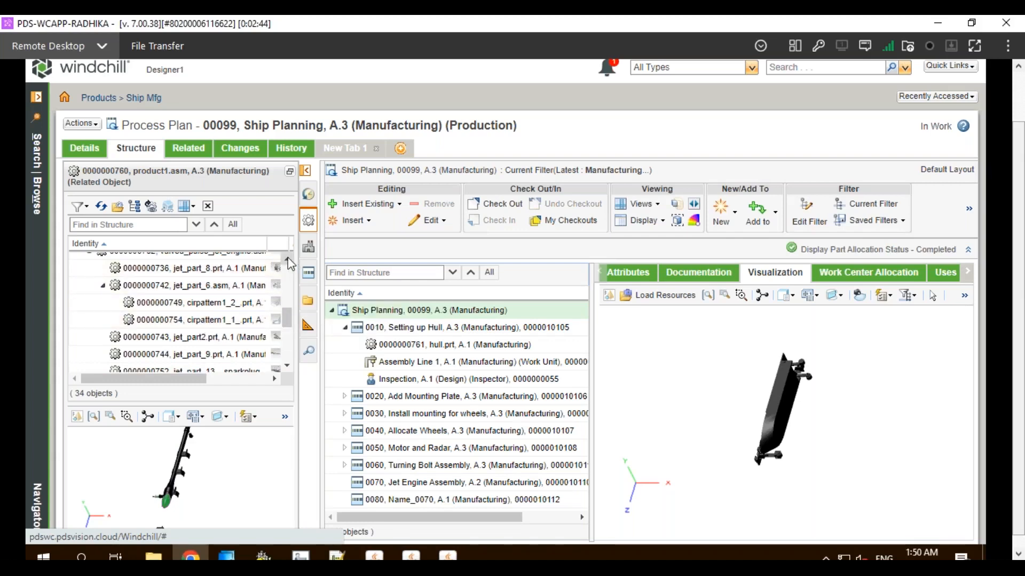
pyautogui.scroll(1, 271, 275)
pyautogui.click(222, 375)
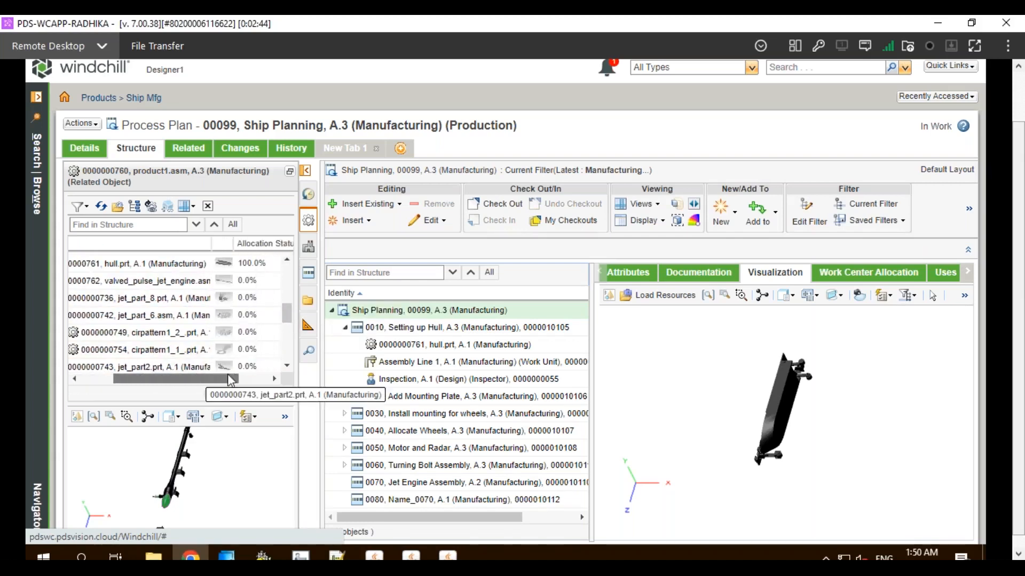
pyautogui.moveTo(220, 381); pyautogui.dragTo(200, 376)
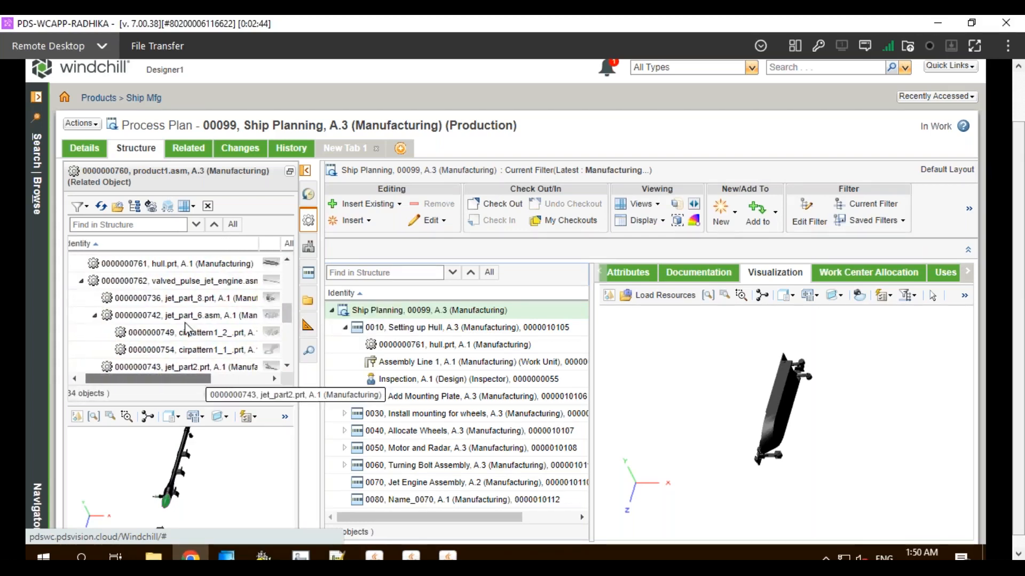
pyautogui.click(180, 302)
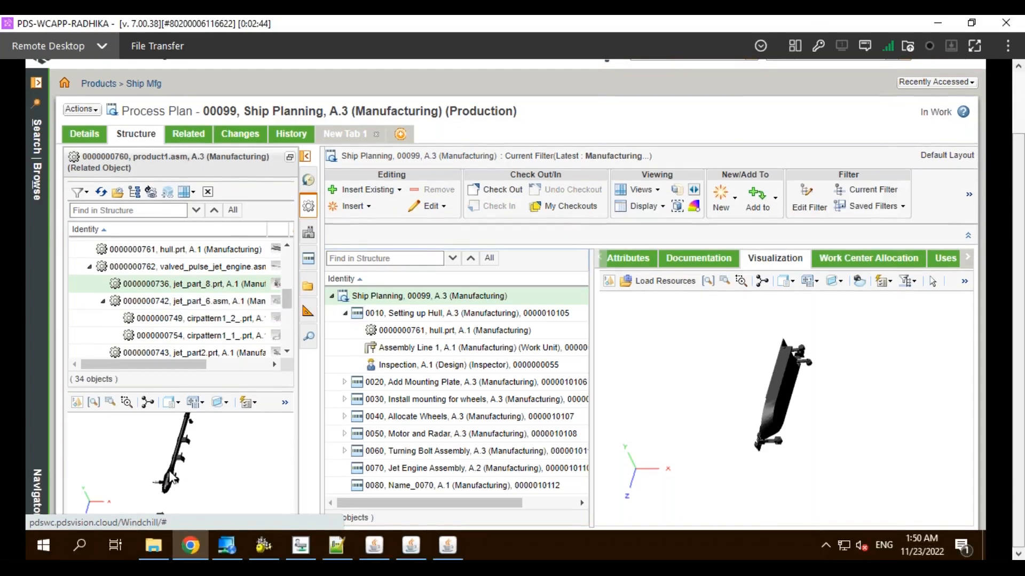
# Pick jet_part_9.prt in the product1.asm model and allocate it to operation 0070, Jet Engine Assembly.
pyautogui.click(166, 490)
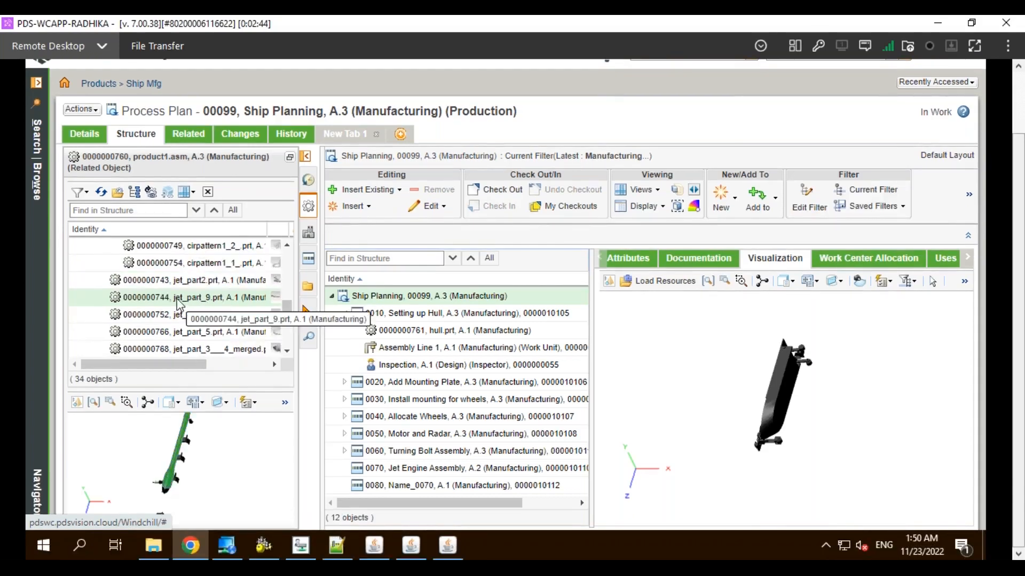
pyautogui.moveTo(273, 394); pyautogui.dragTo(421, 469)
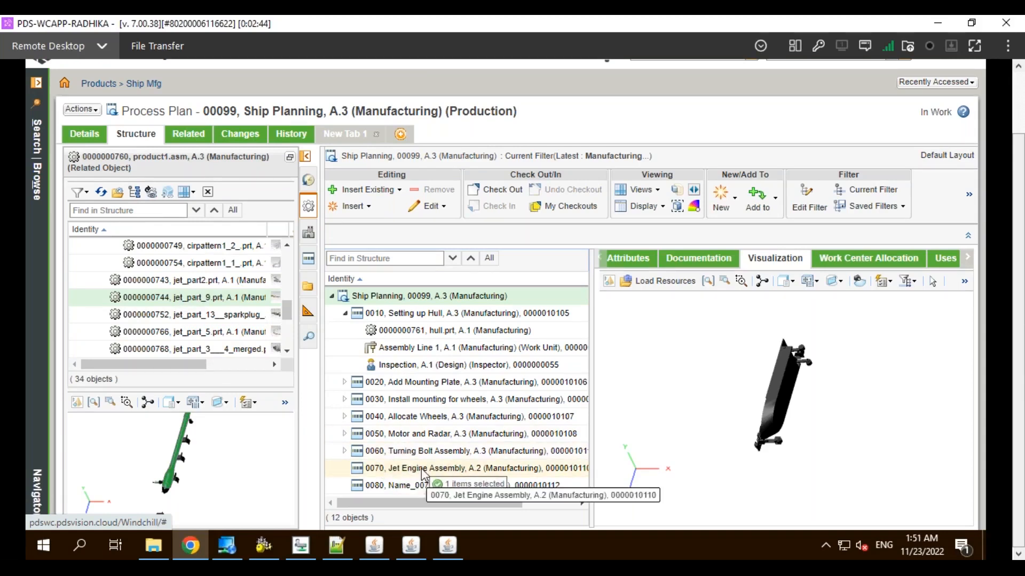
pyautogui.moveTo(414, 471); pyautogui.dragTo(414, 473)
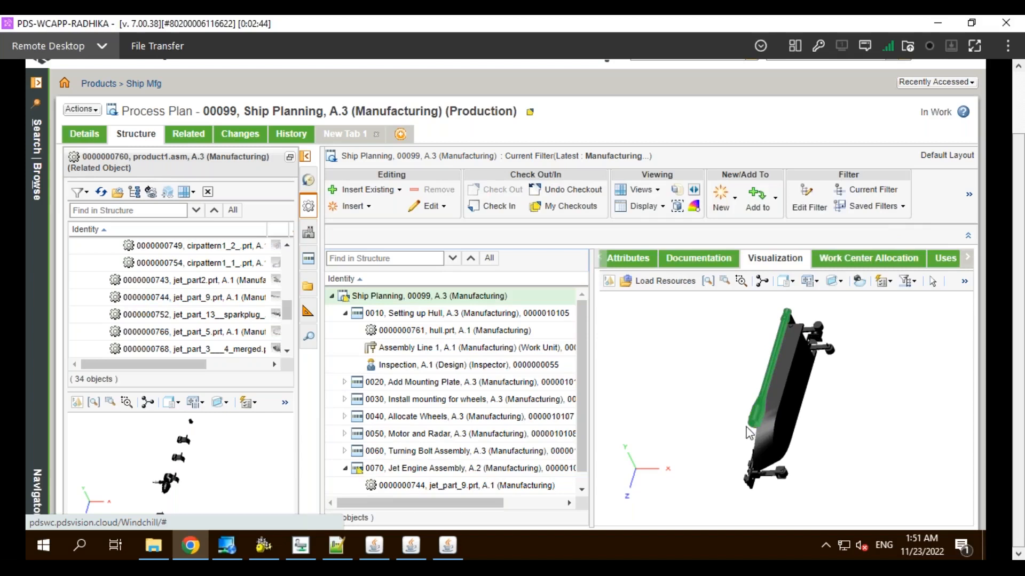
# Allocate jet_part_3___4_merged.prt to operation 0070, Jet Engine Assembly, and refresh the part allocation status.
pyautogui.click(167, 495)
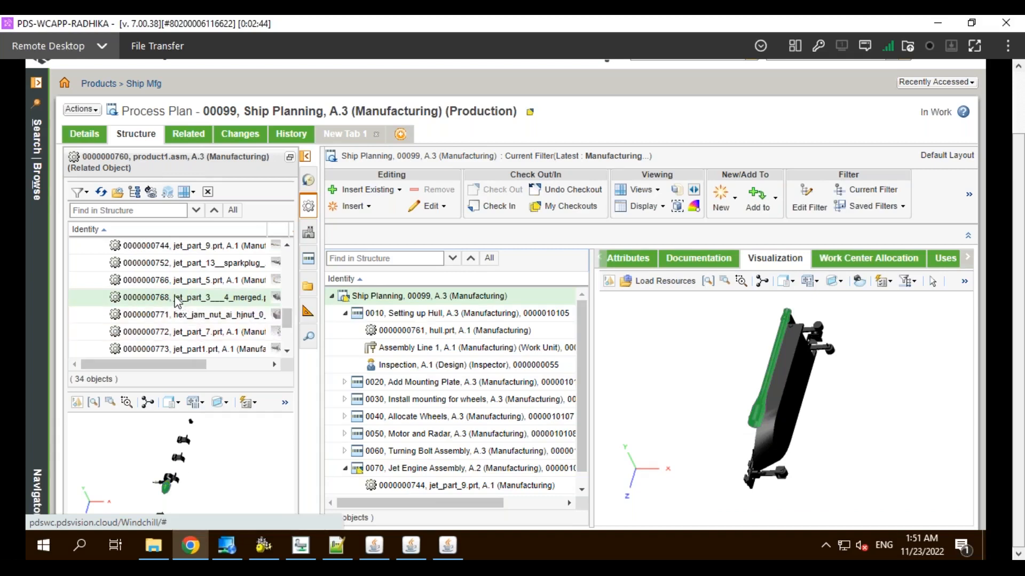
pyautogui.moveTo(190, 321); pyautogui.dragTo(414, 473)
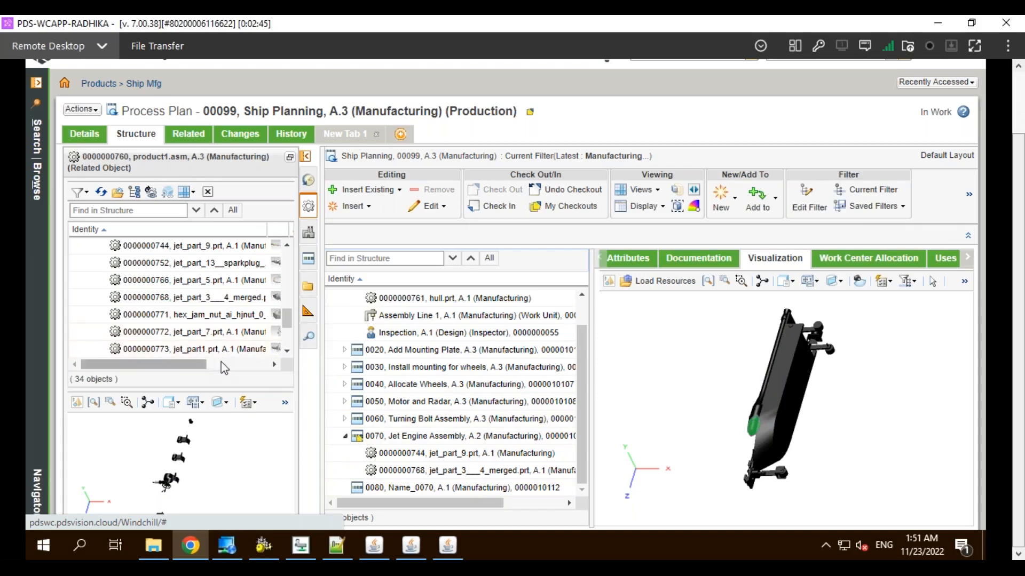
pyautogui.hscroll(3, 224, 367)
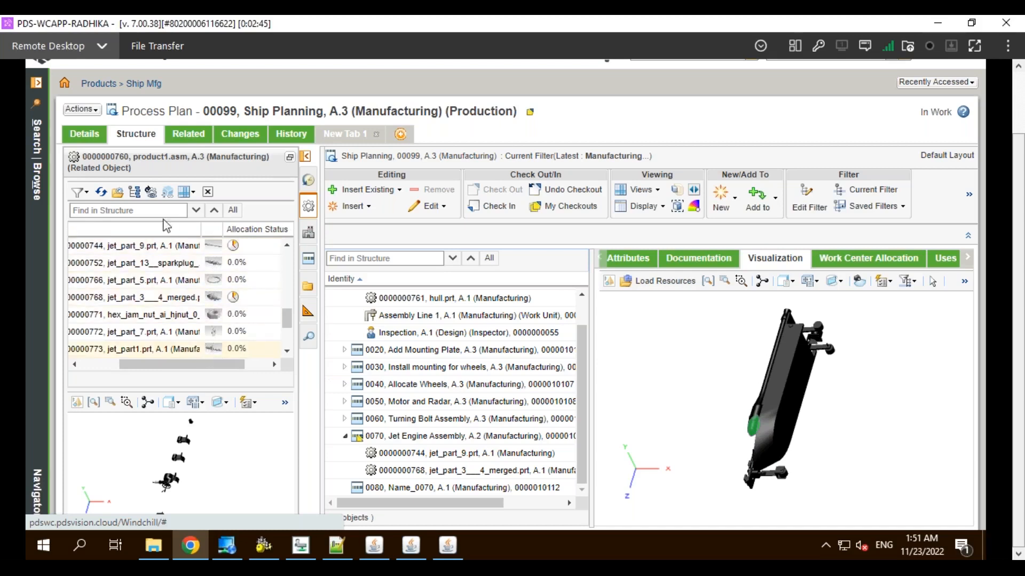
pyautogui.click(151, 191)
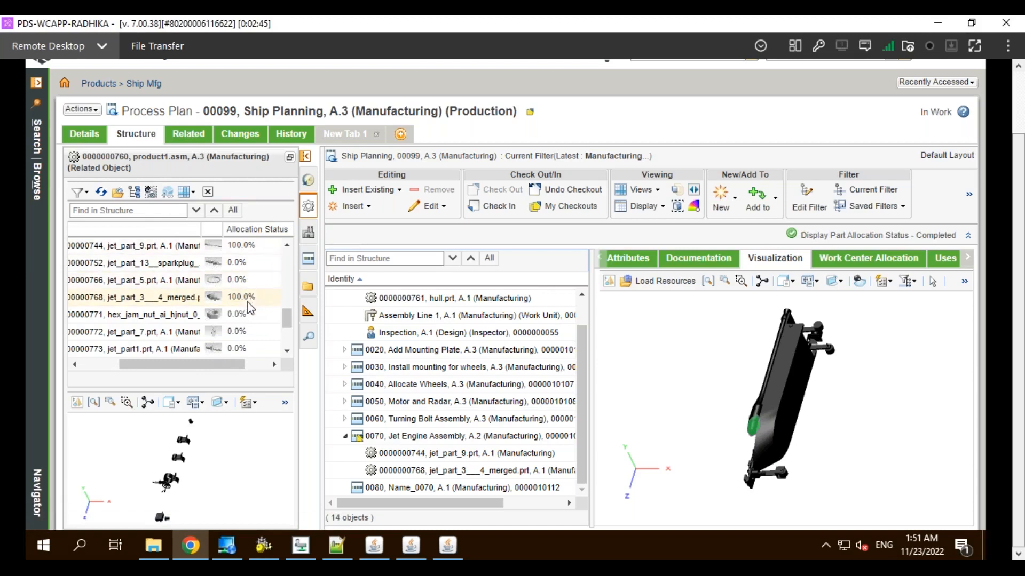
# Allocate the unallocated parts jet_part_8.prt, cirpattern1_2_.prt, cirpattern1_1_.prt and jet_part2.prt together to operation 0070, Jet Engine Assembly.
pyautogui.click(167, 493)
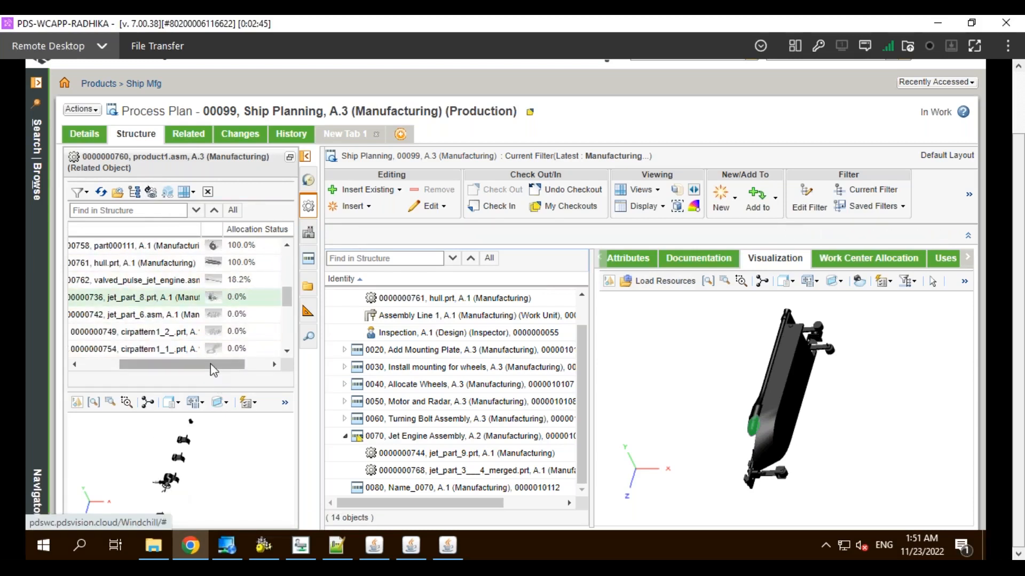
pyautogui.moveTo(210, 364); pyautogui.dragTo(166, 365)
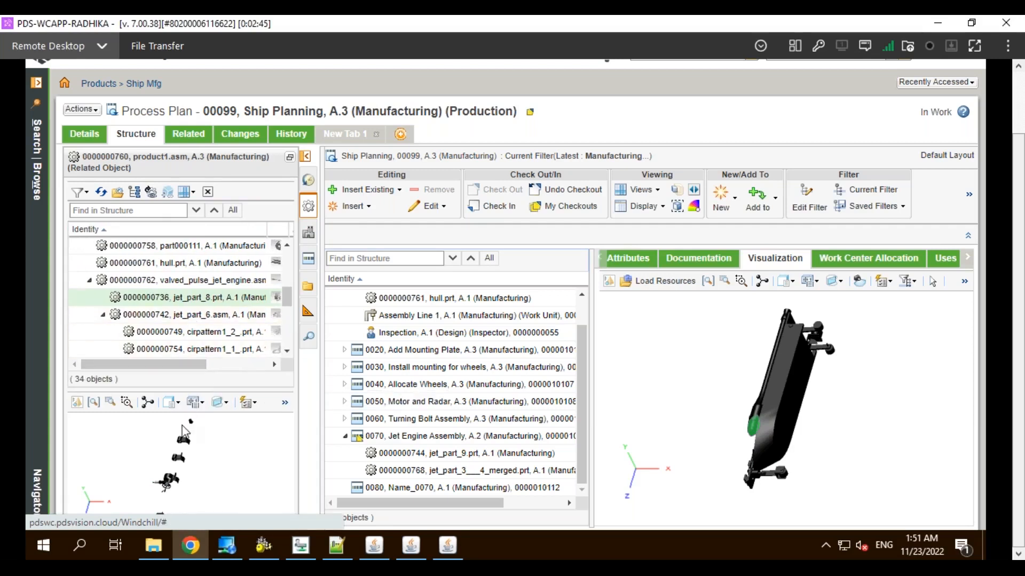
pyautogui.moveTo(179, 390); pyautogui.dragTo(178, 432)
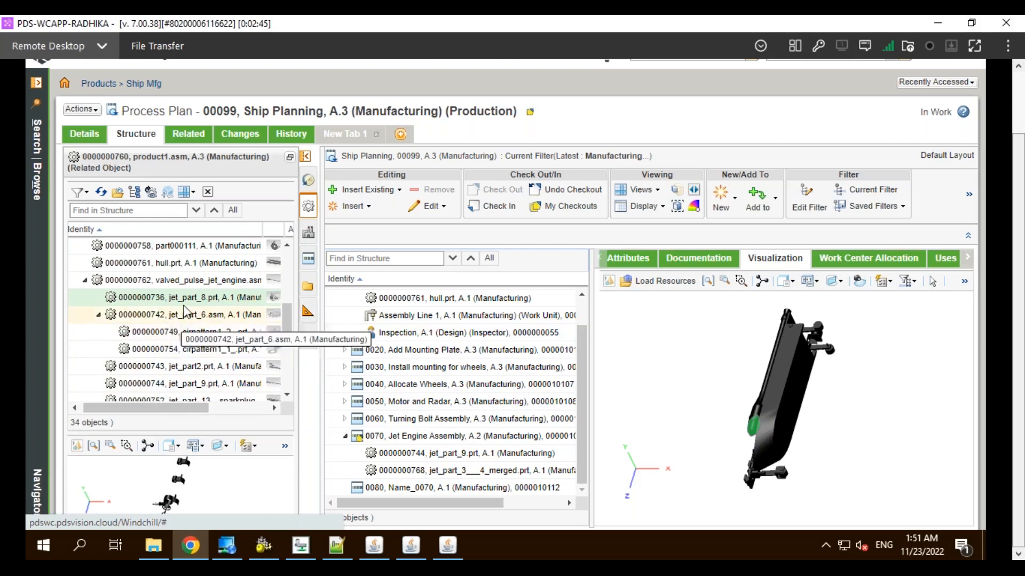
pyautogui.hscroll(2, 212, 417)
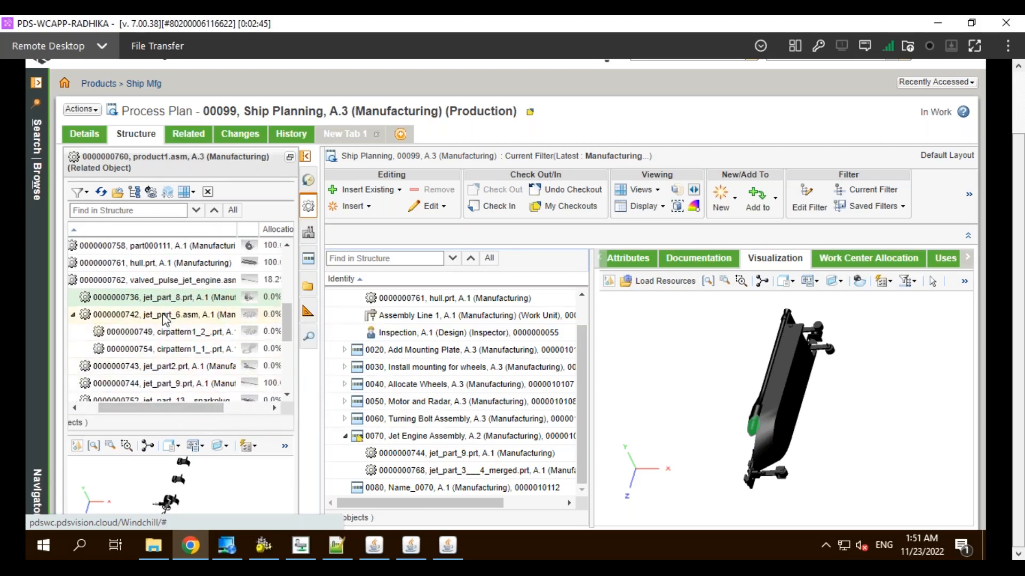
pyautogui.hscroll(-2, 163, 319)
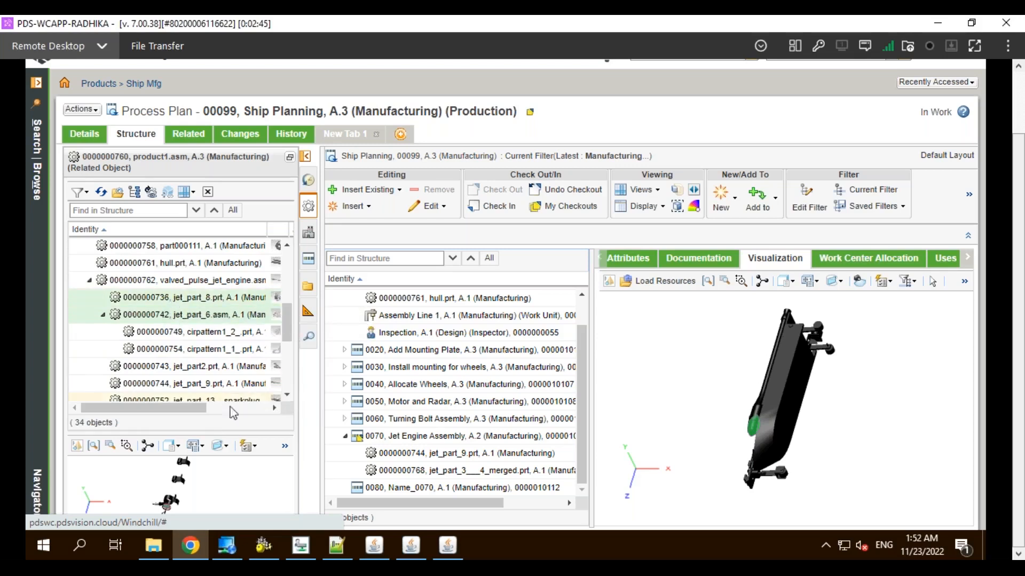
pyautogui.moveTo(213, 408); pyautogui.dragTo(225, 408)
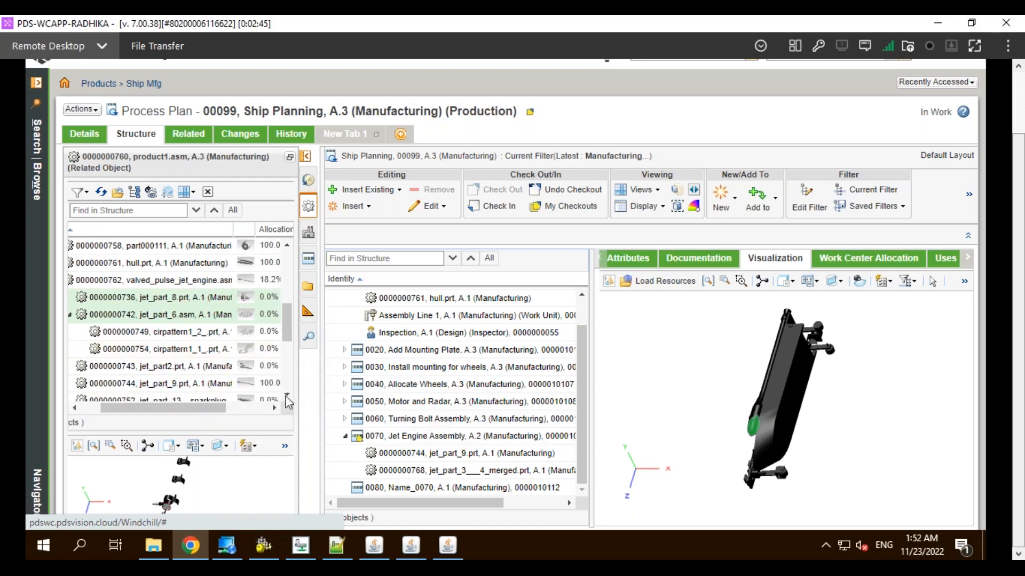
pyautogui.click(154, 333)
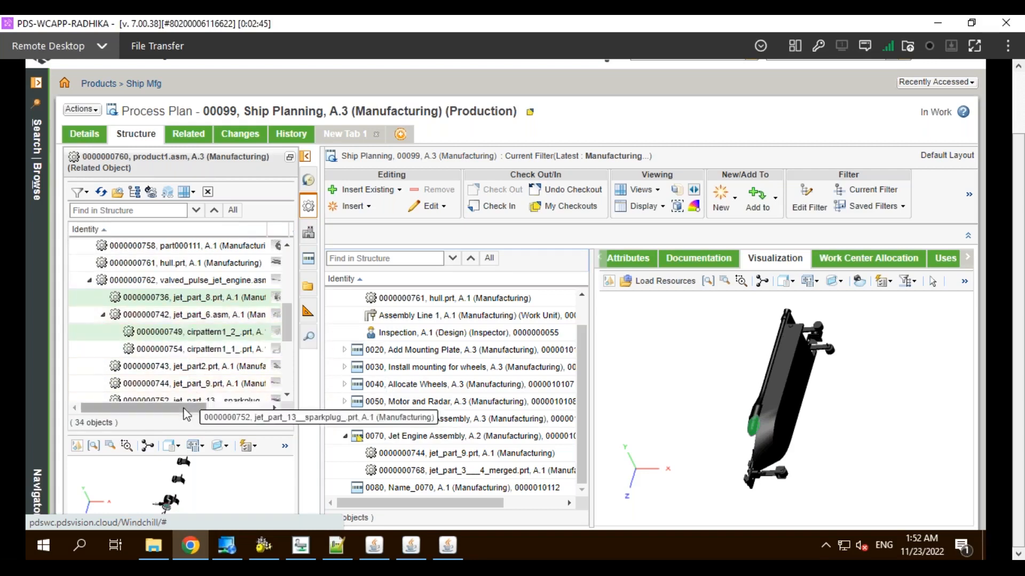
pyautogui.moveTo(187, 408); pyautogui.dragTo(207, 416)
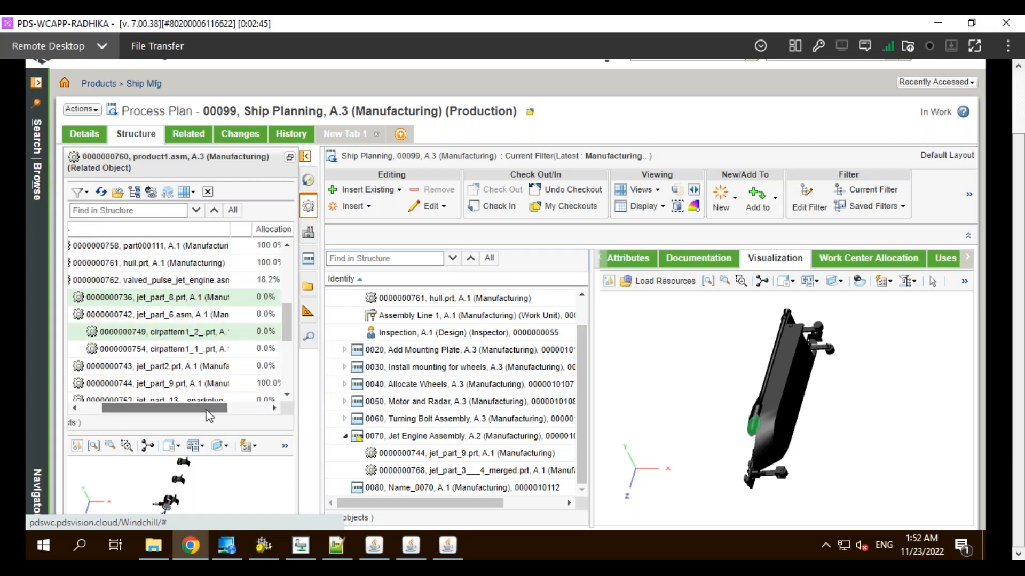
pyautogui.keyDown('ctrl'); pyautogui.click(184, 350); pyautogui.keyUp('ctrl')
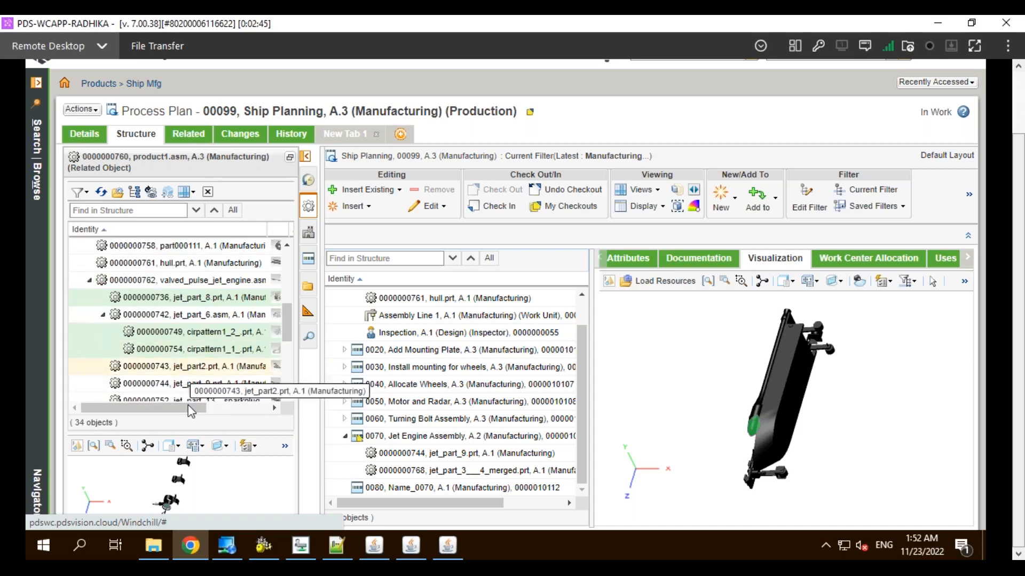
pyautogui.moveTo(188, 409); pyautogui.dragTo(206, 412)
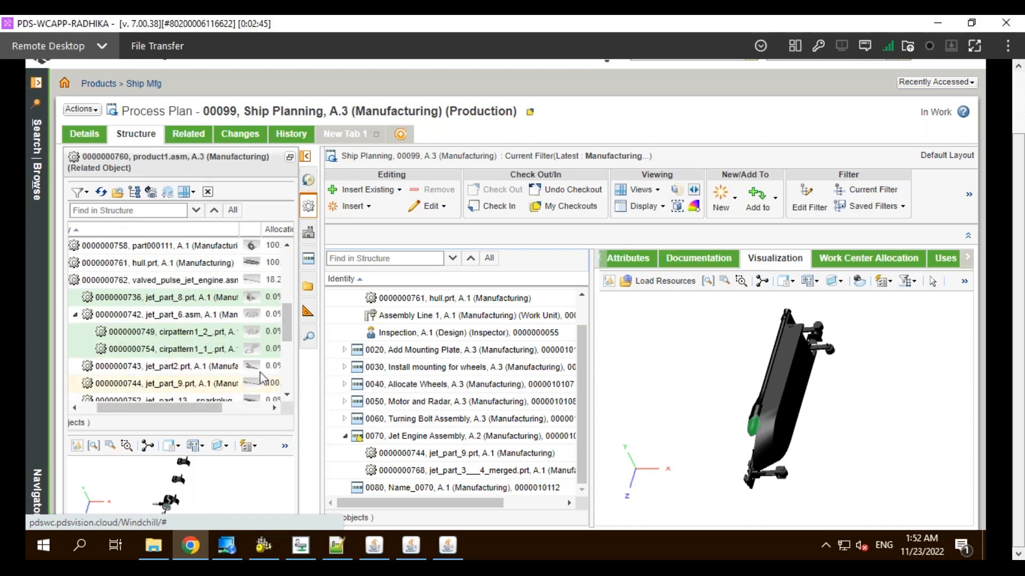
pyautogui.keyDown('ctrl'); pyautogui.click(188, 372); pyautogui.keyUp('ctrl')
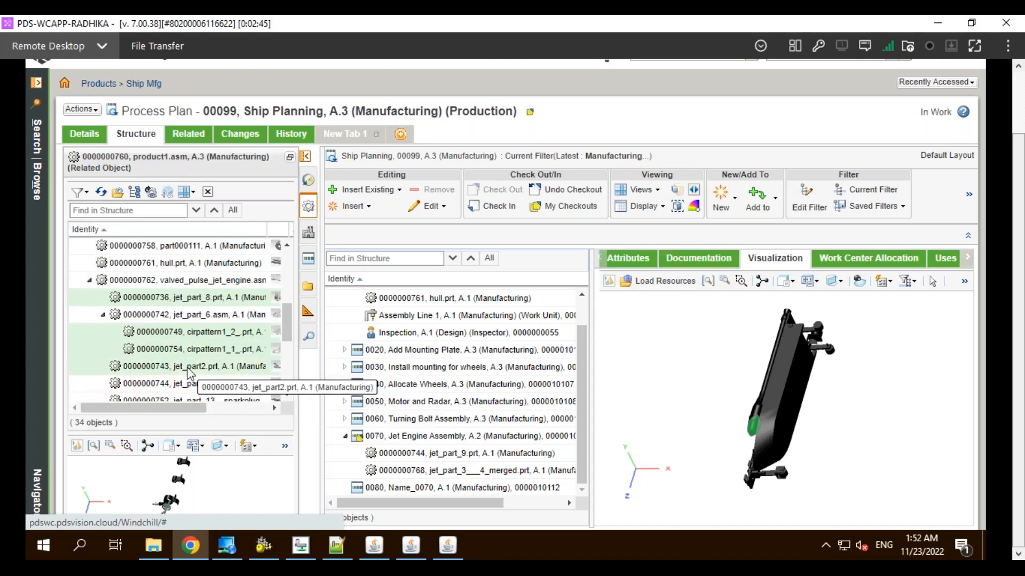
pyautogui.moveTo(195, 341); pyautogui.dragTo(435, 444)
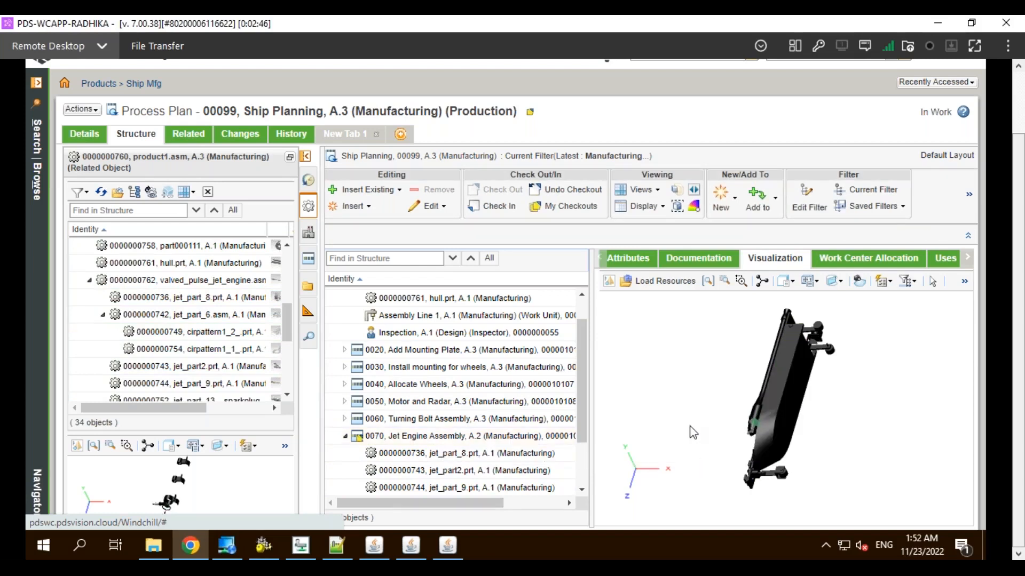
# Inspect the newly allocated jet engine parts closely in the process plan's visualization.
pyautogui.scroll(-3, 704, 428)
pyautogui.scroll(5, 703, 427)
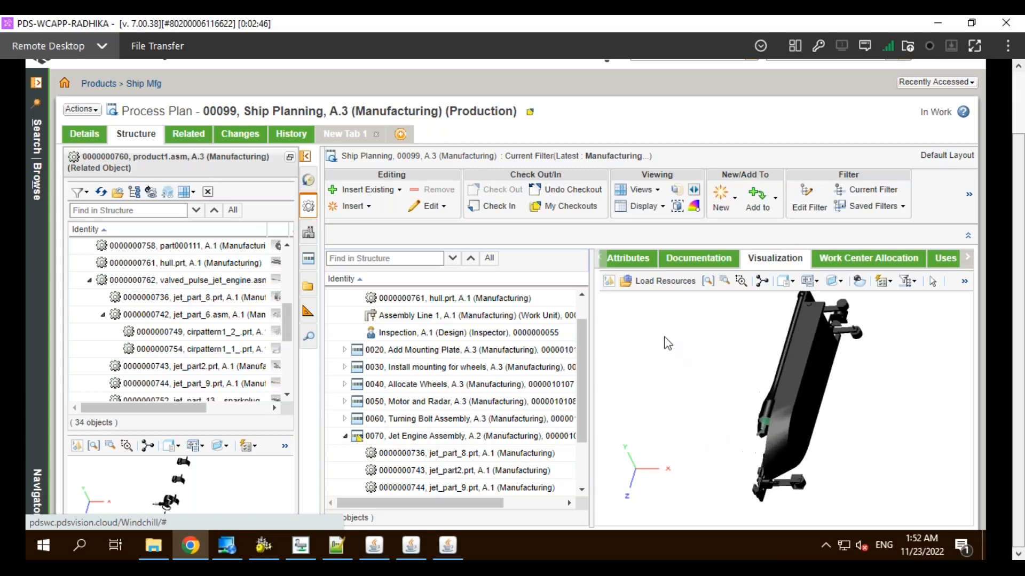
pyautogui.scroll(2, 753, 405)
pyautogui.scroll(1, 947, 425)
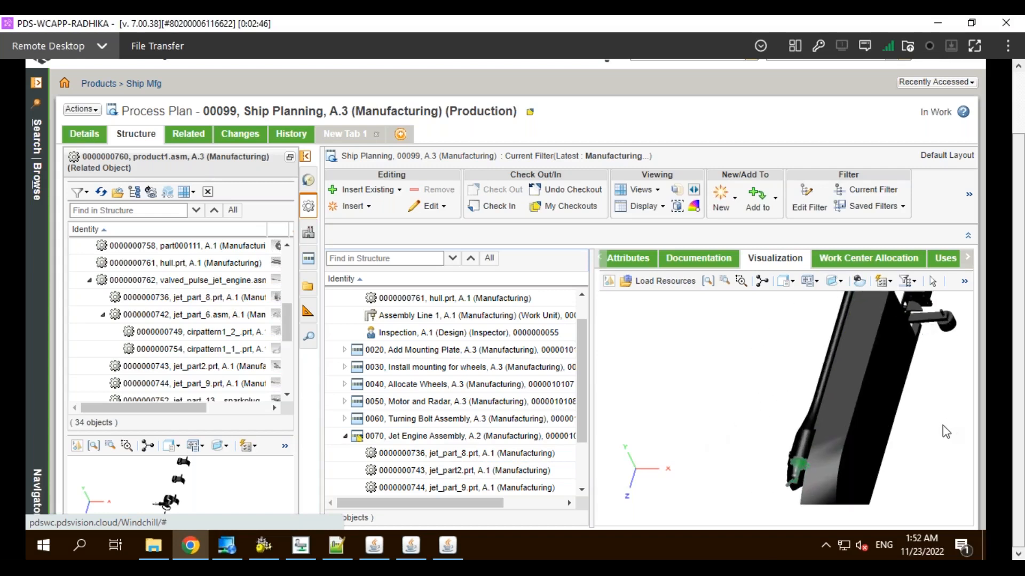
pyautogui.scroll(1, 945, 431)
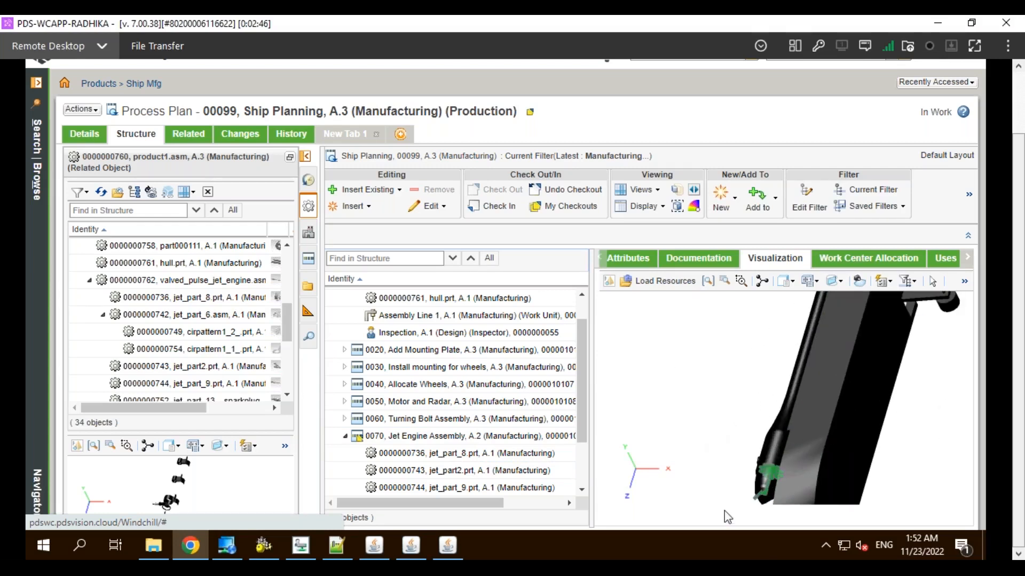
pyautogui.scroll(-1, 691, 414)
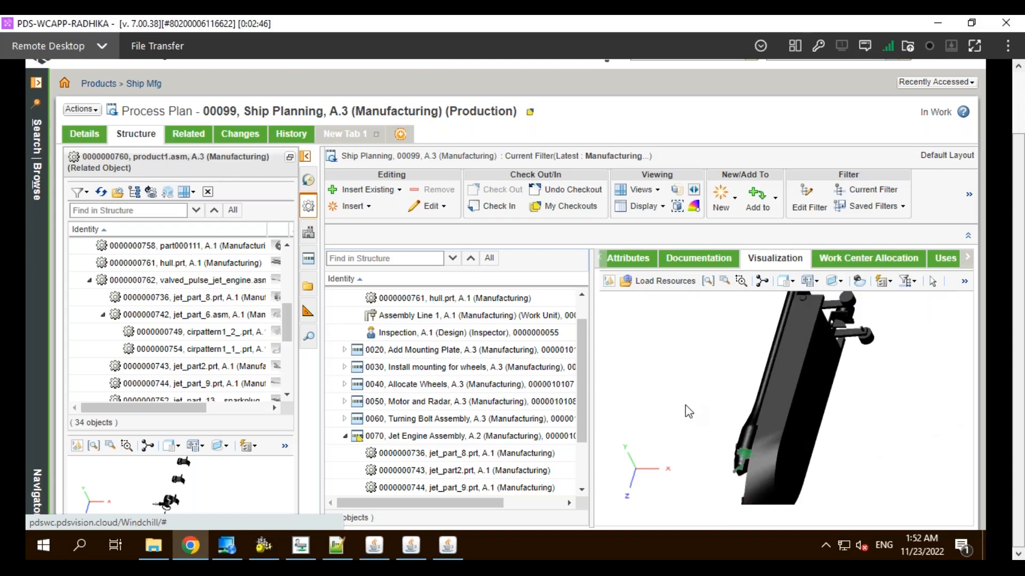
pyautogui.scroll(-1, 685, 405)
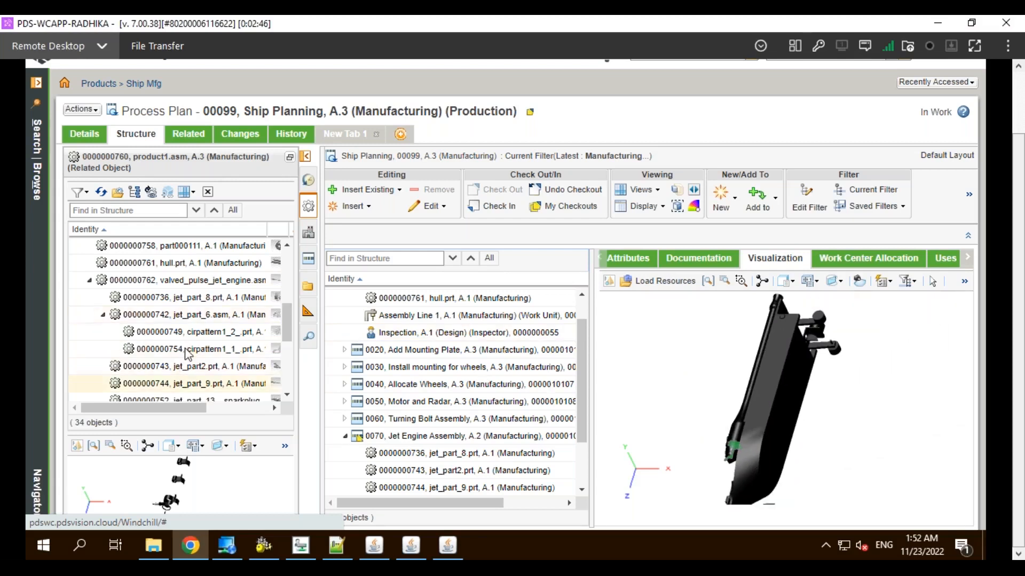
# Refresh the part allocation status of the product1.asm structure and check the jet engine parts.
pyautogui.scroll(-3, 179, 393)
pyautogui.click(217, 408)
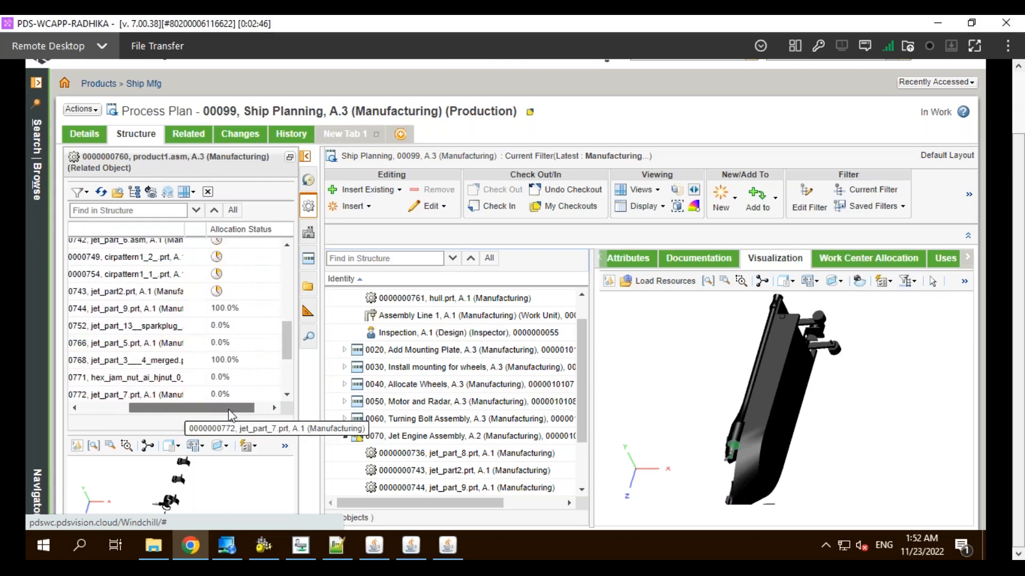
pyautogui.moveTo(216, 407); pyautogui.dragTo(190, 408)
pyautogui.click(151, 192)
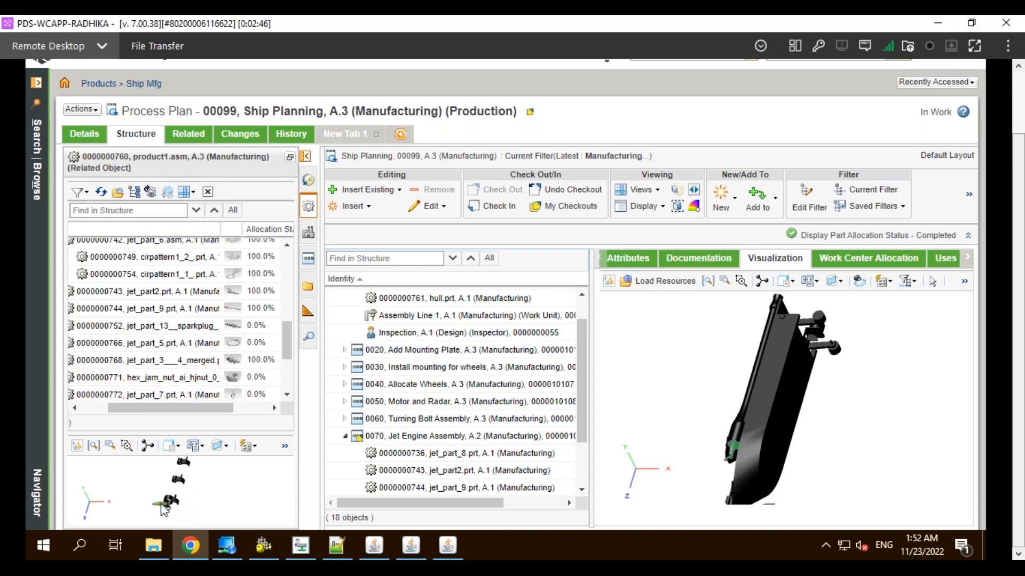
# Allocate jet_part_13__sparkplug_.prt and jet_part_5.prt to operation 0070, Jet Engine Assembly, and refresh the part allocation status.
pyautogui.click(163, 510)
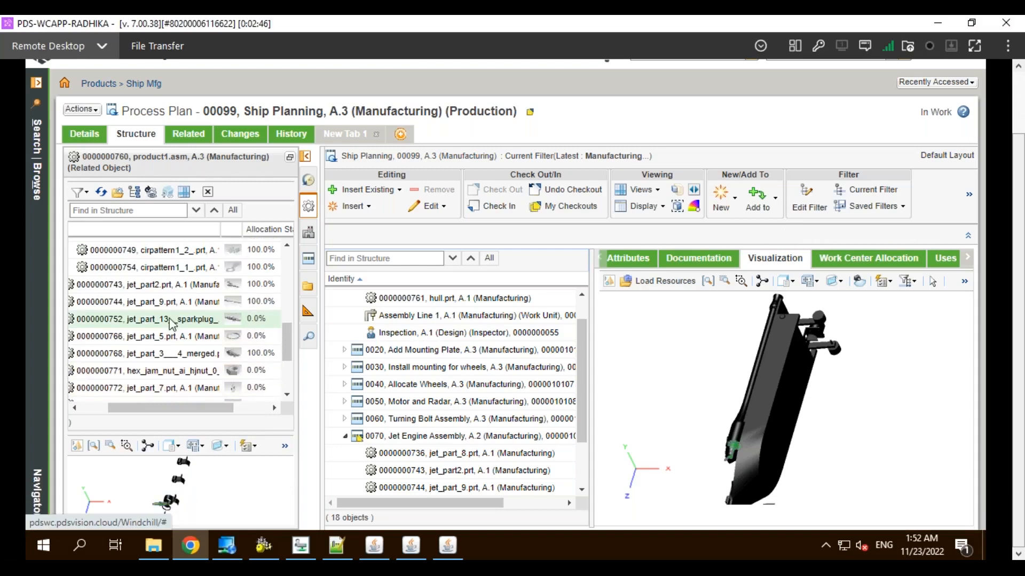
pyautogui.moveTo(170, 323); pyautogui.dragTo(399, 441)
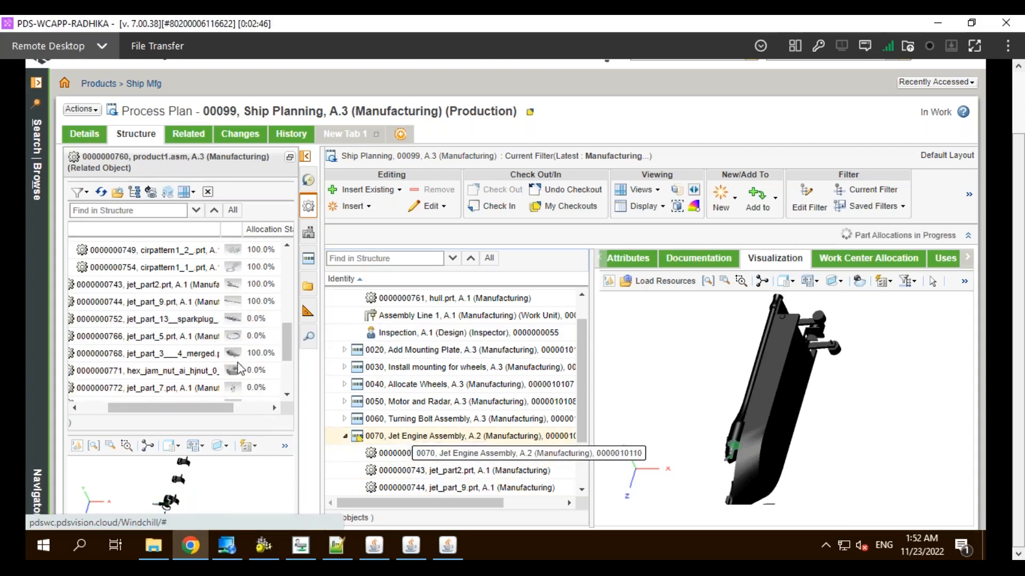
pyautogui.click(155, 337)
pyautogui.moveTo(350, 454); pyautogui.dragTo(416, 442)
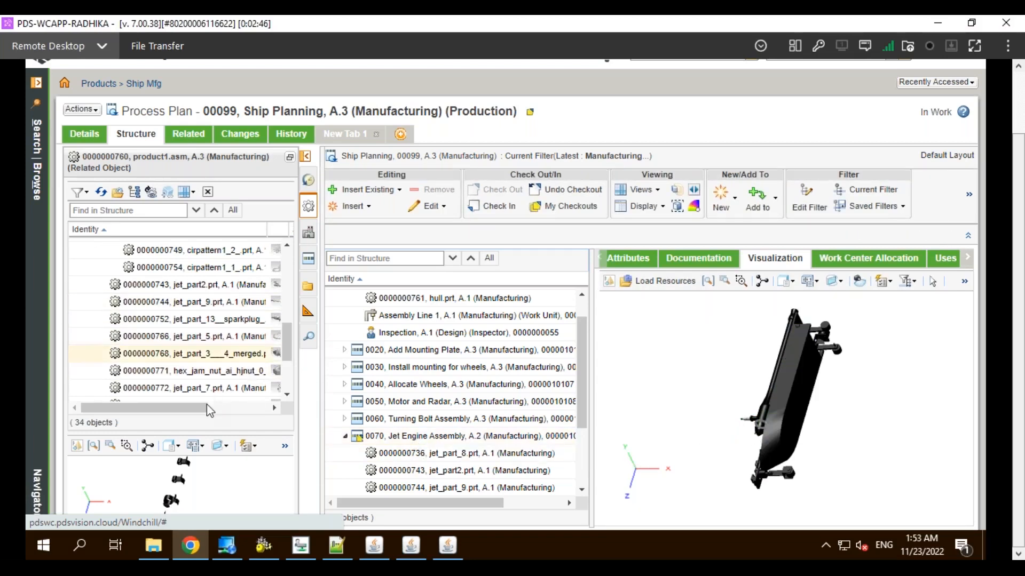
pyautogui.moveTo(210, 407); pyautogui.dragTo(249, 407)
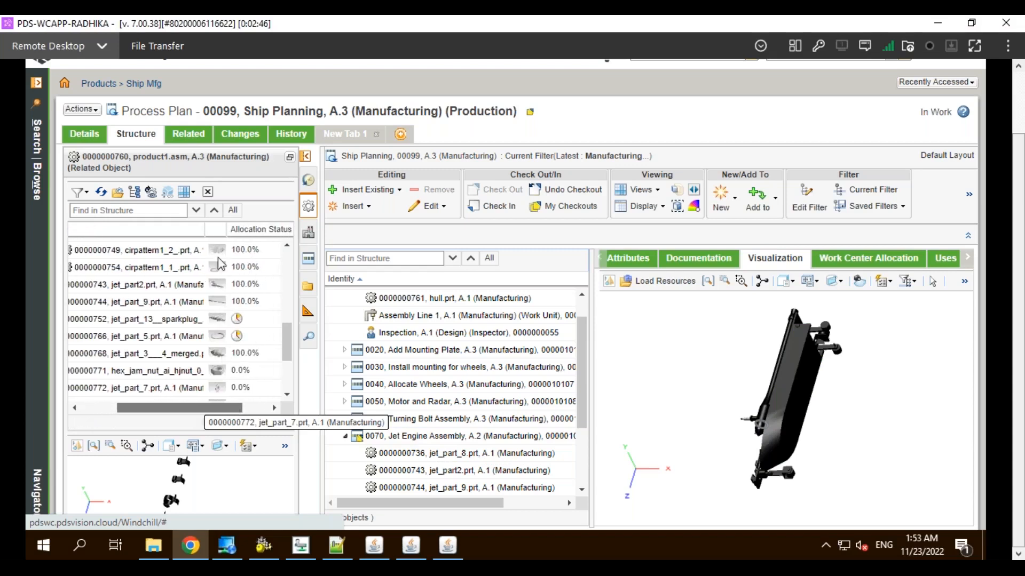
pyautogui.click(131, 195)
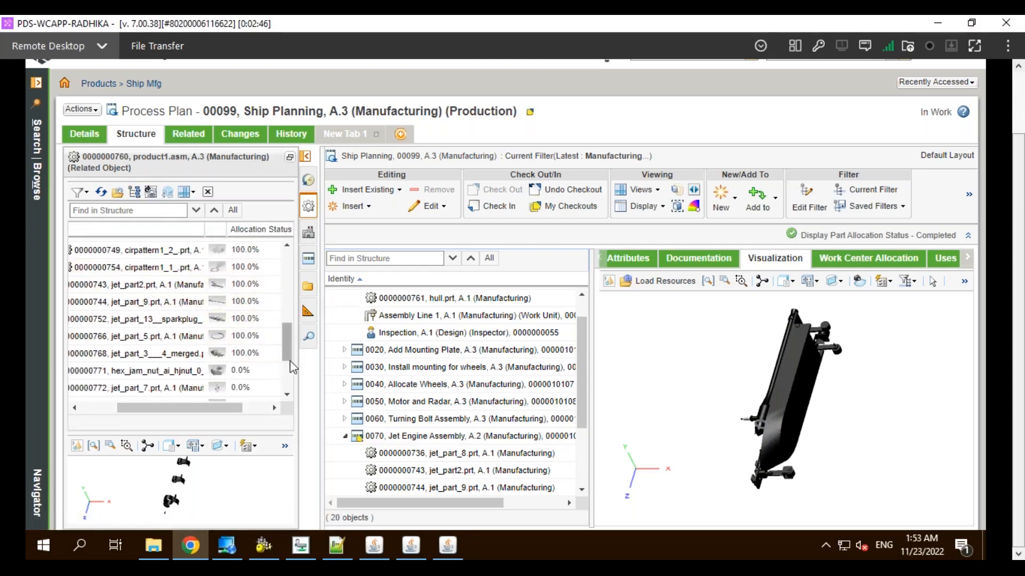
# Allocate hex_jam_nut_ai_hjnut_0_5000-13-.prt, jet_part_7.prt and jet_part1.prt together to operation 0070, Jet Engine Assembly.
pyautogui.moveTo(287, 344); pyautogui.dragTo(289, 378)
pyautogui.moveTo(193, 408); pyautogui.dragTo(179, 409)
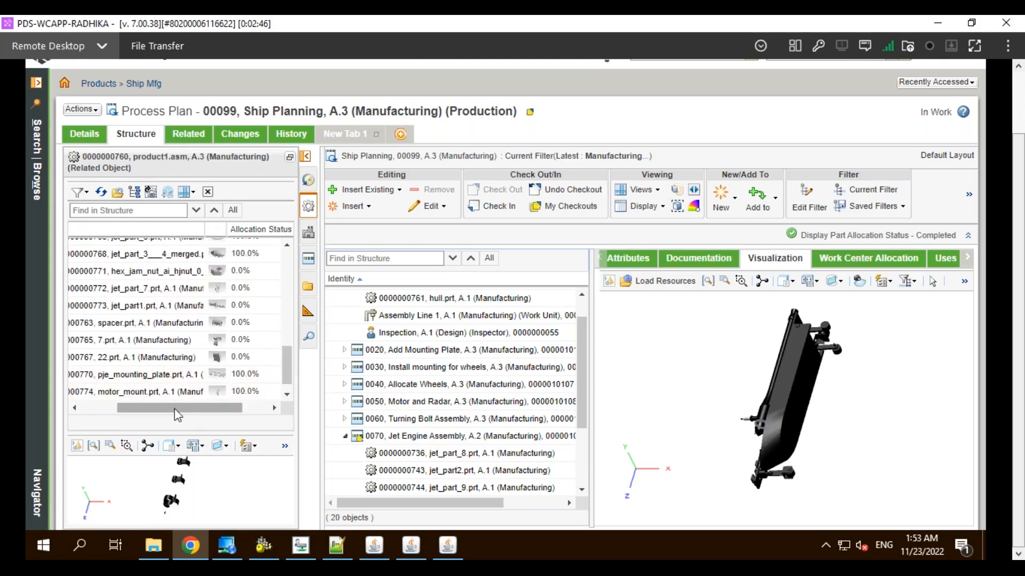
pyautogui.click(188, 272)
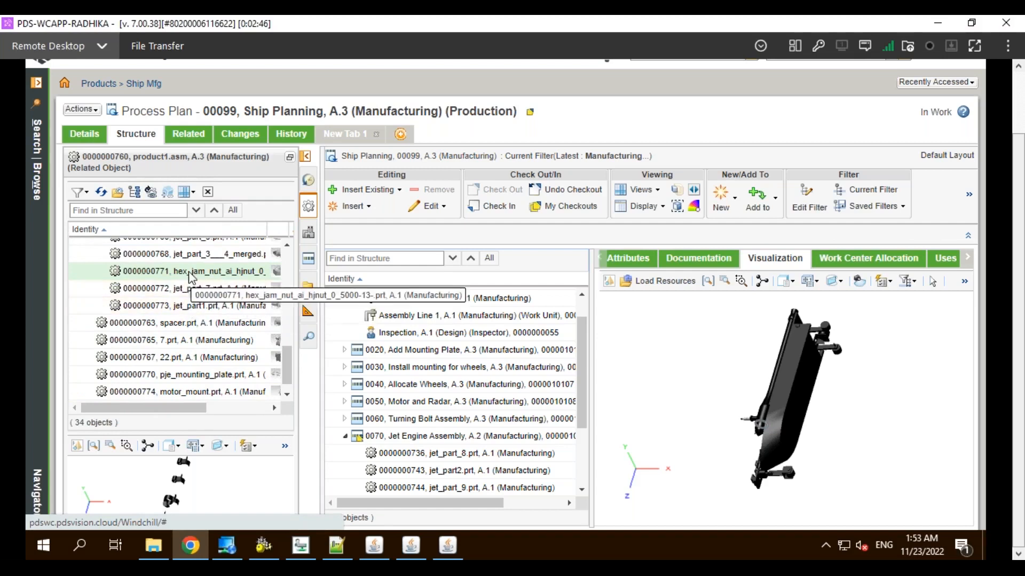
pyautogui.keyDown('ctrl'); pyautogui.click(179, 293); pyautogui.keyUp('ctrl')
pyautogui.keyDown('ctrl'); pyautogui.click(184, 305); pyautogui.keyUp('ctrl')
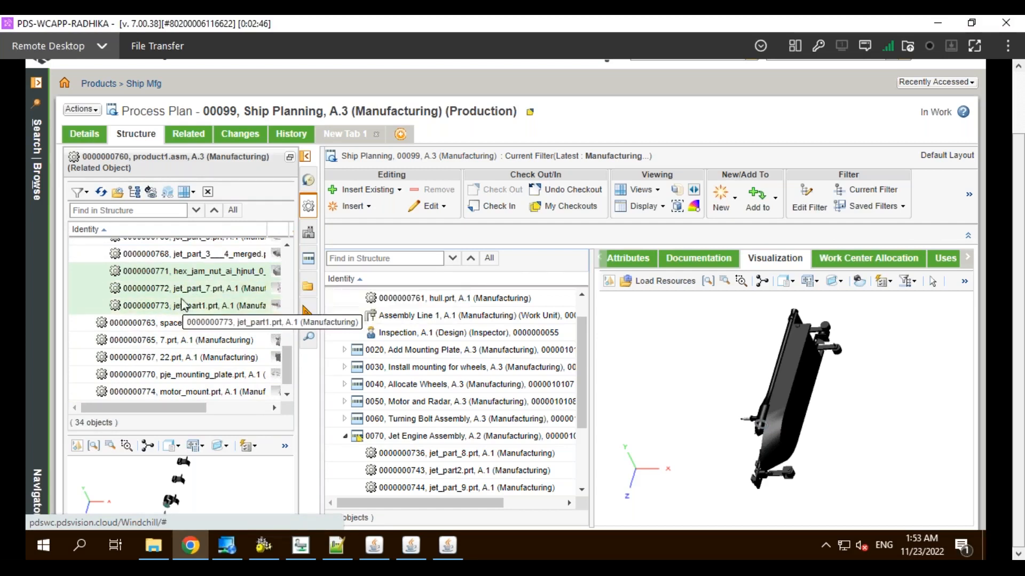
pyautogui.moveTo(214, 305); pyautogui.dragTo(408, 441)
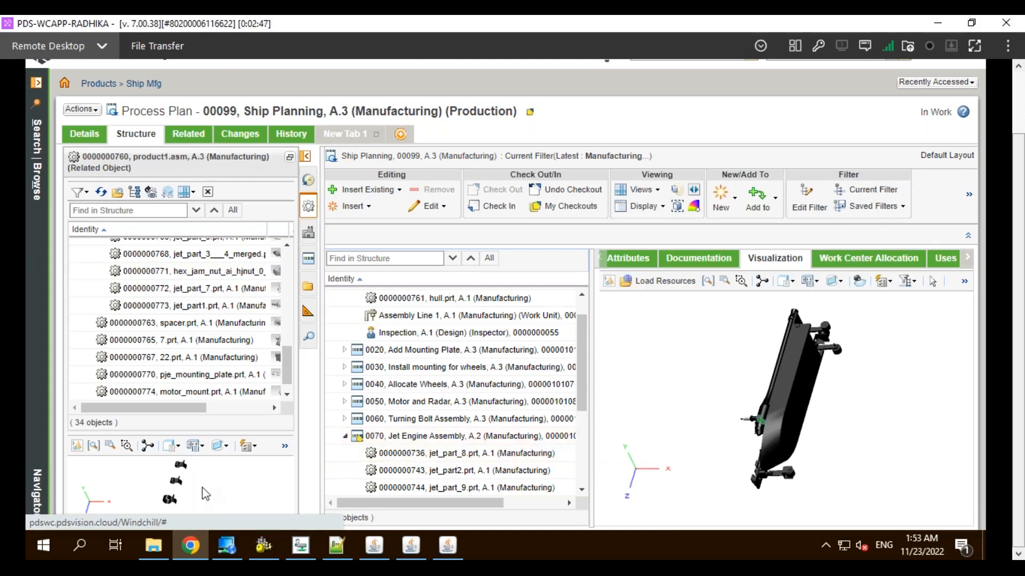
# Allocate spacer.prt, 7.prt, 22.prt and part6.prt to operation 0070, Jet Engine Assembly.
pyautogui.scroll(-3, 206, 494)
pyautogui.scroll(-2, 186, 507)
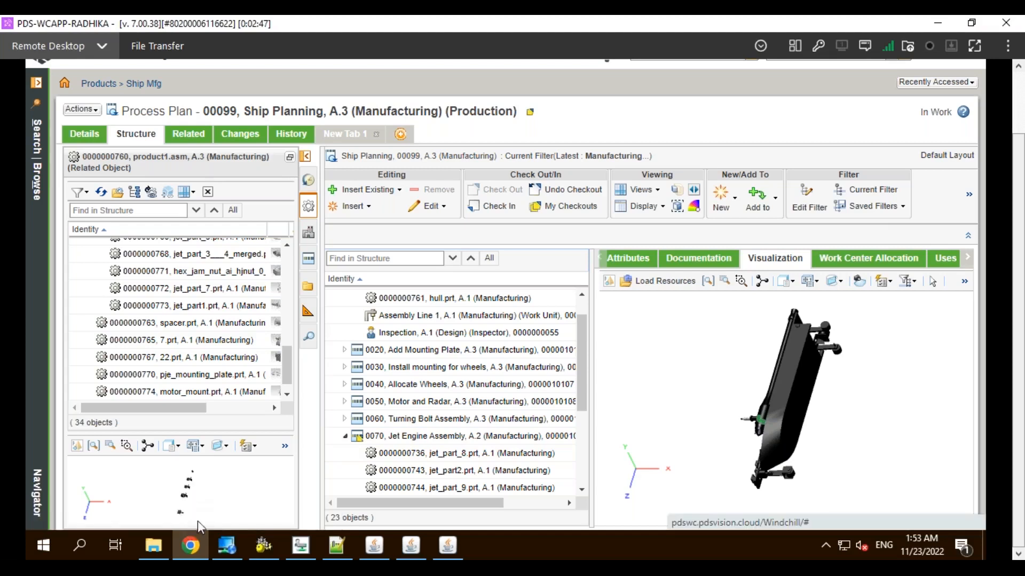
pyautogui.moveTo(169, 344); pyautogui.dragTo(462, 441)
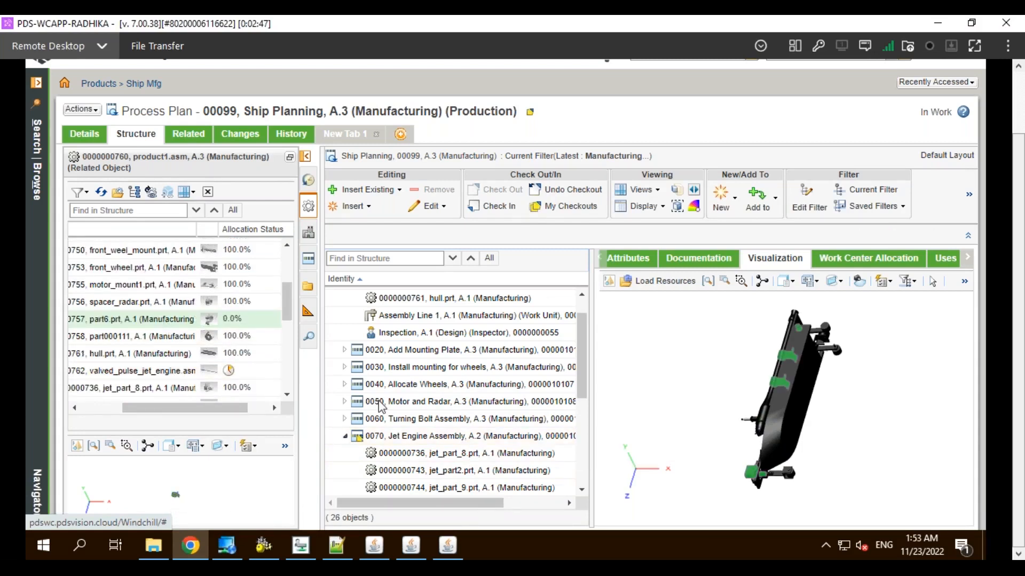
pyautogui.click(413, 437)
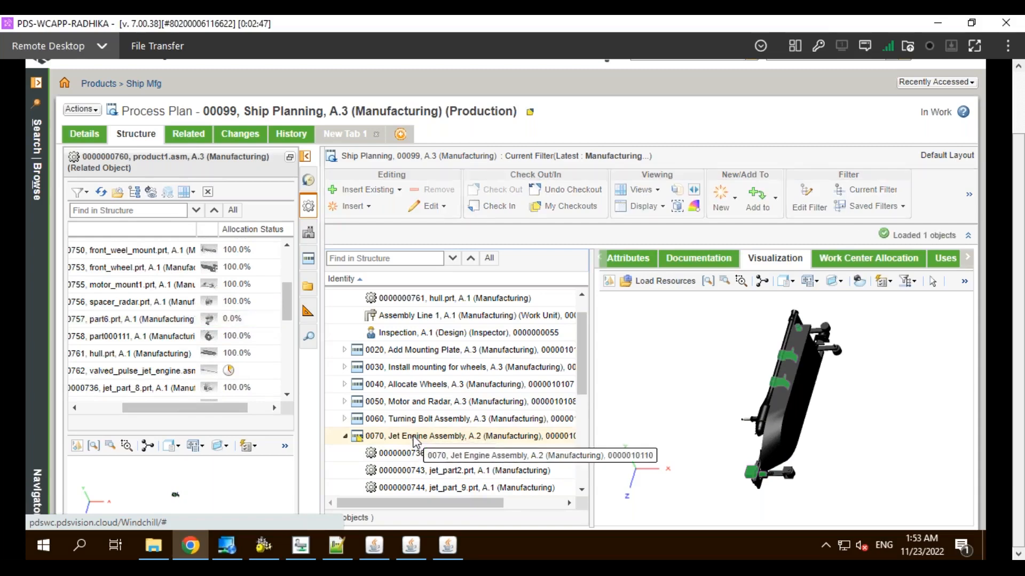
# Review the parts listed under operation 0070, Jet Engine Assembly, and select the operation to highlight them in the visualization.
pyautogui.scroll(-6, 477, 427)
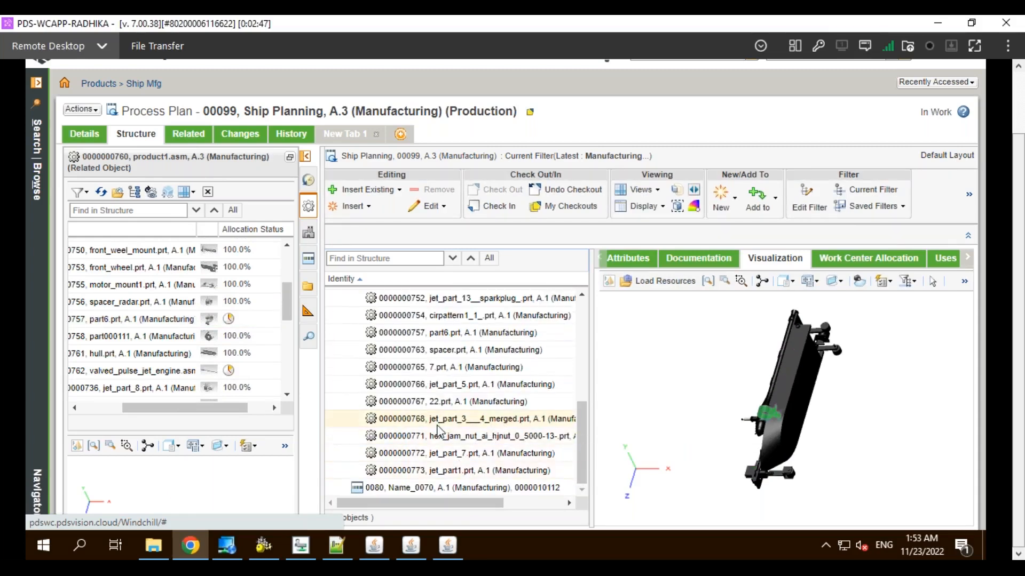
pyautogui.scroll(3, 441, 437)
pyautogui.scroll(-3, 435, 473)
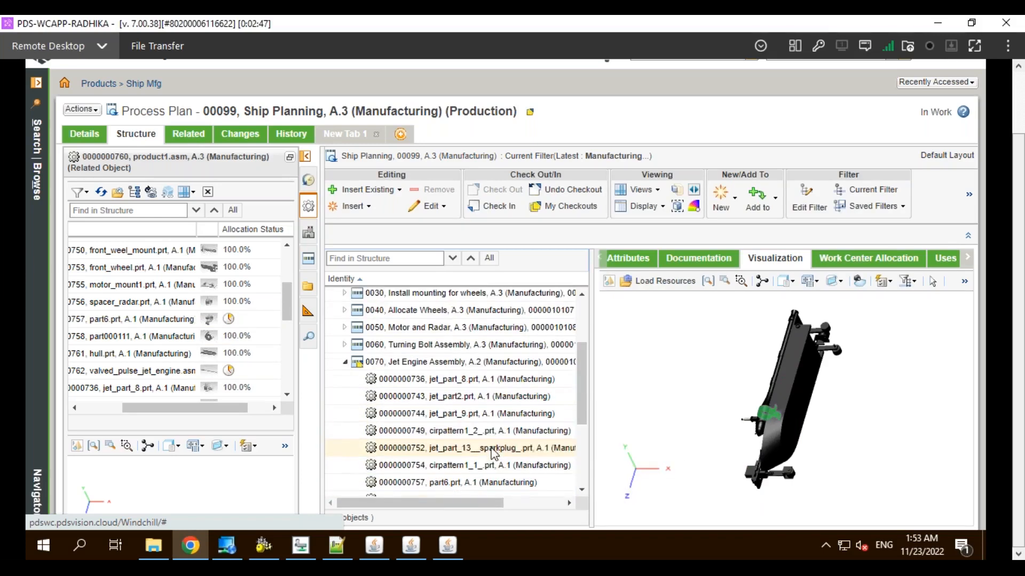
pyautogui.scroll(3, 453, 406)
pyautogui.click(425, 364)
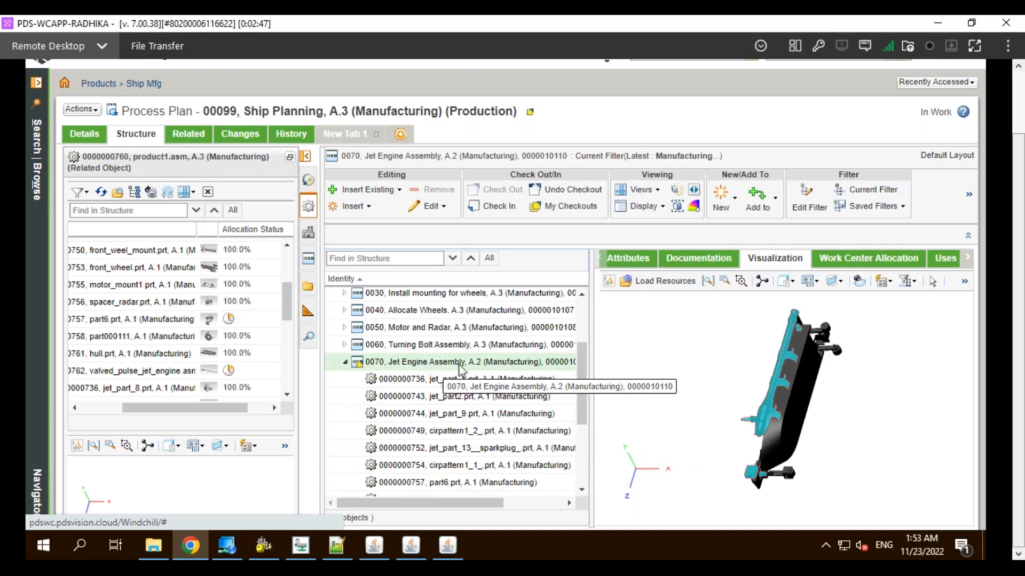
pyautogui.rightClick(501, 369)
pyautogui.moveTo(542, 362)
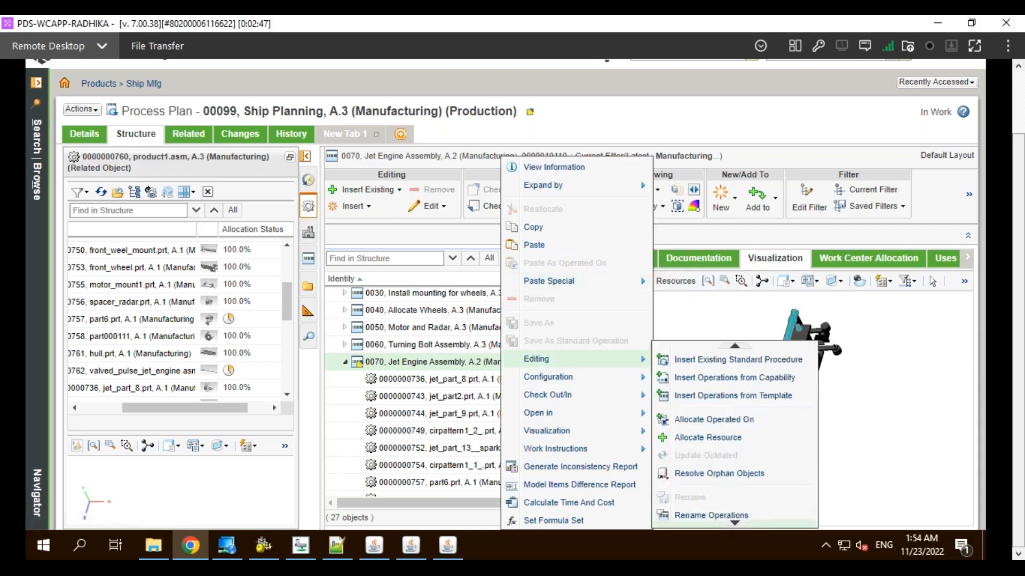
pyautogui.click(434, 371)
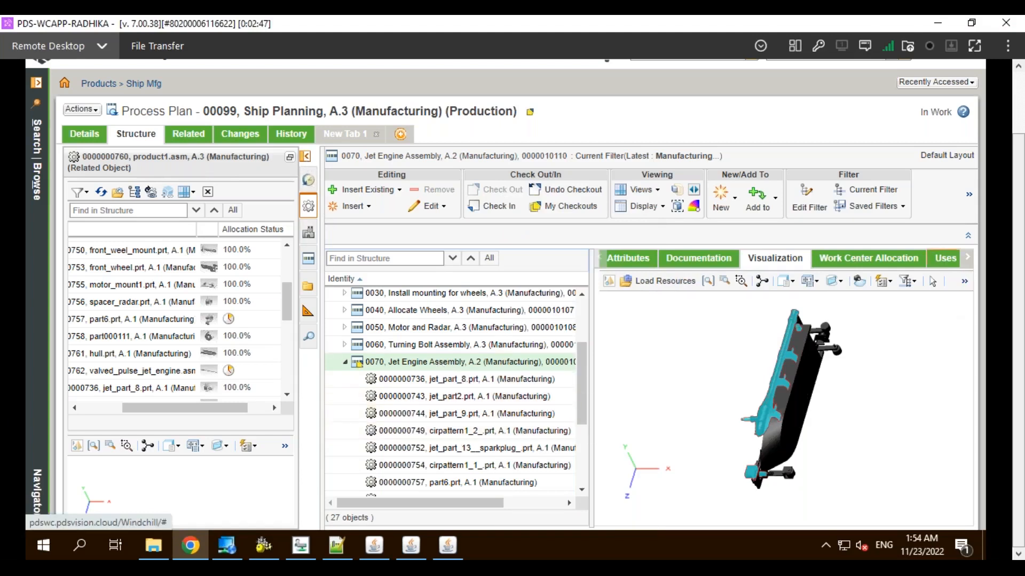
# Examine the part allocation and the processing resources of operation 0070, Jet Engine Assembly.
pyautogui.click(968, 259)
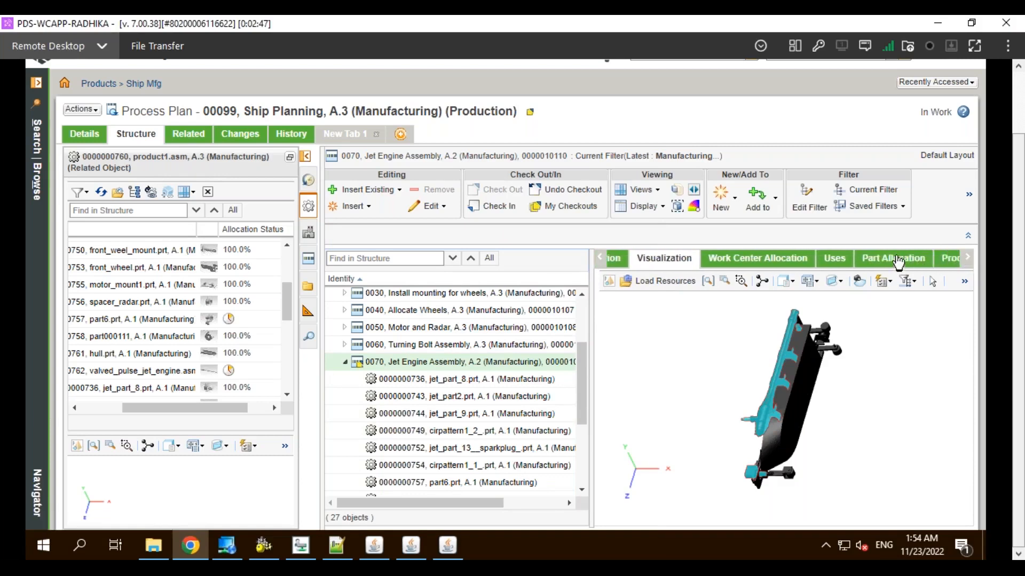
pyautogui.click(844, 261)
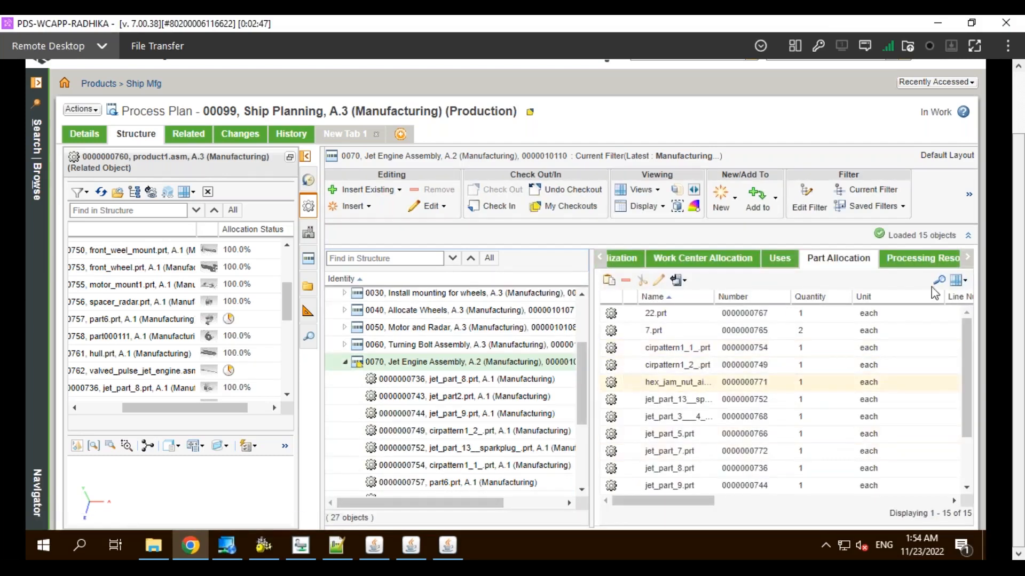
pyautogui.click(935, 261)
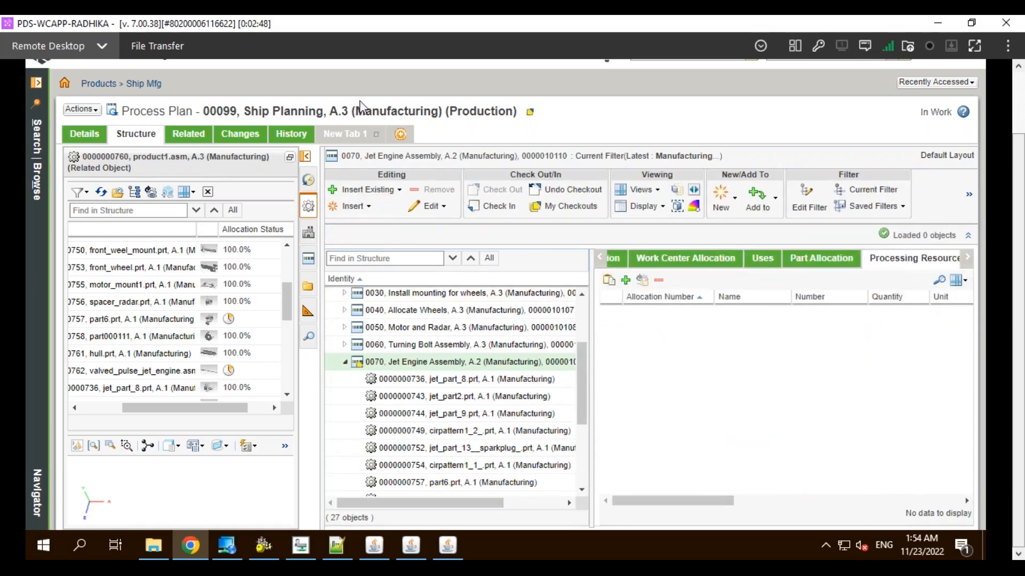
# Load the recently used resource Assembly Line 2, A.2 as the related object beside the process plan structure.
pyautogui.scroll(1, 364, 110)
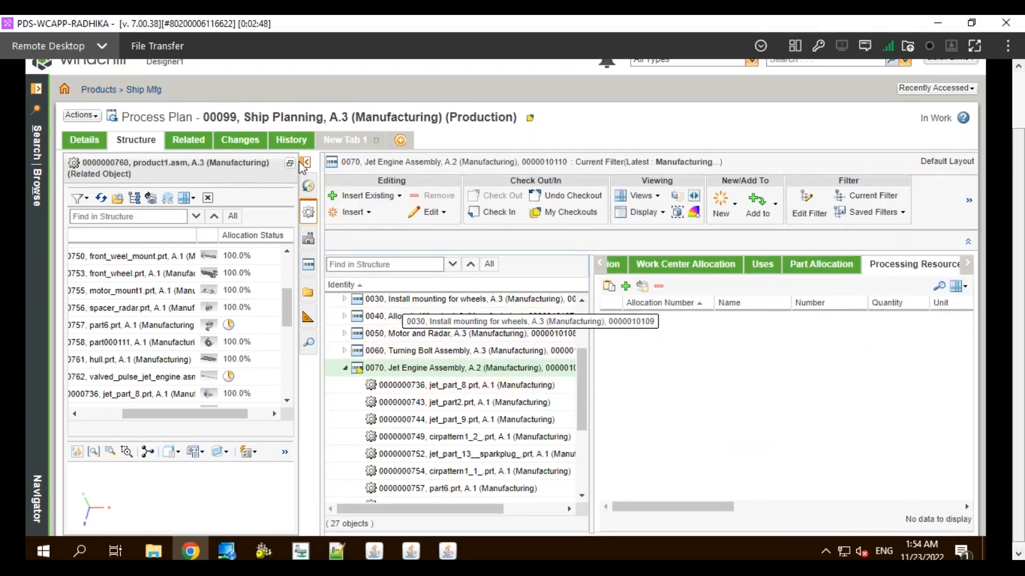
pyautogui.scroll(2, 407, 109)
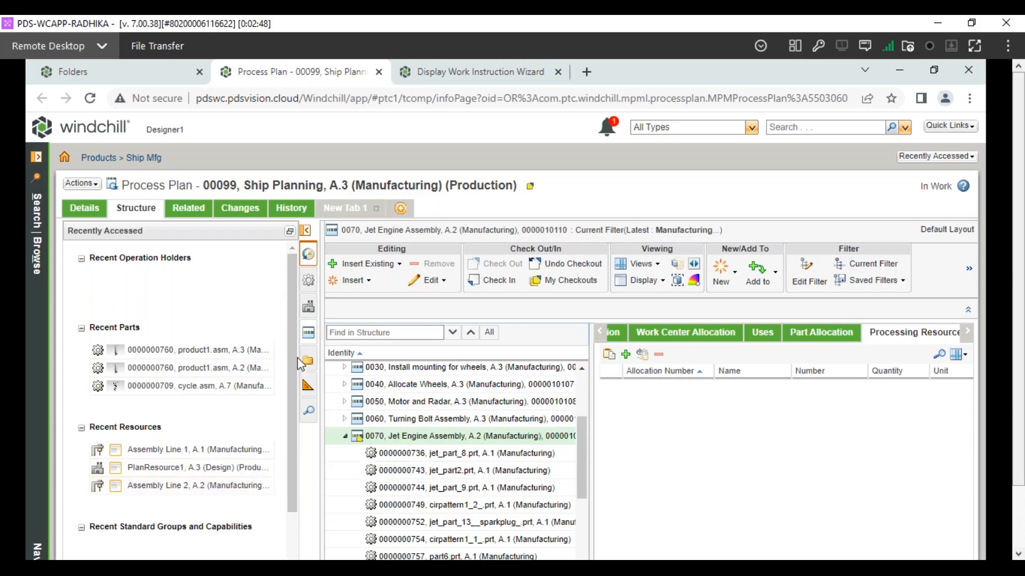
pyautogui.click(164, 494)
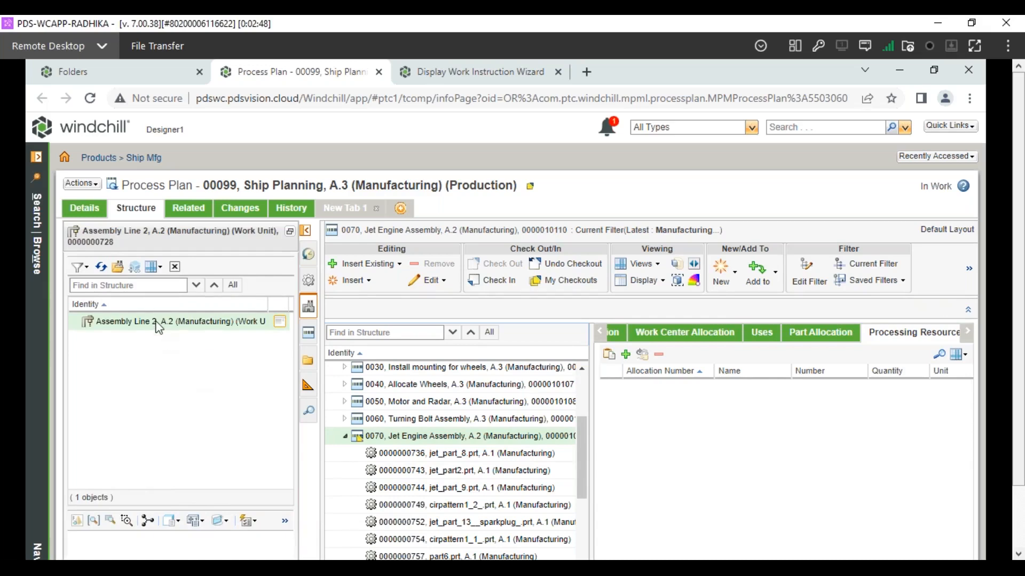
# Open the information page of Assembly Line 2 and display its structure with the compatible resources.
pyautogui.click(123, 68)
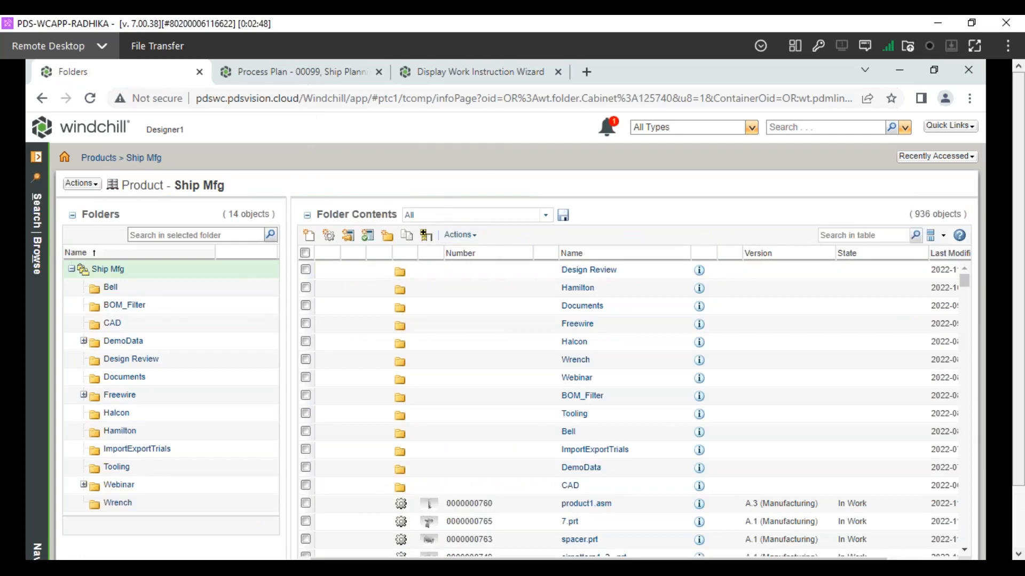
pyautogui.hotkey('ctrl', 'Tab')
pyautogui.rightClick(169, 327)
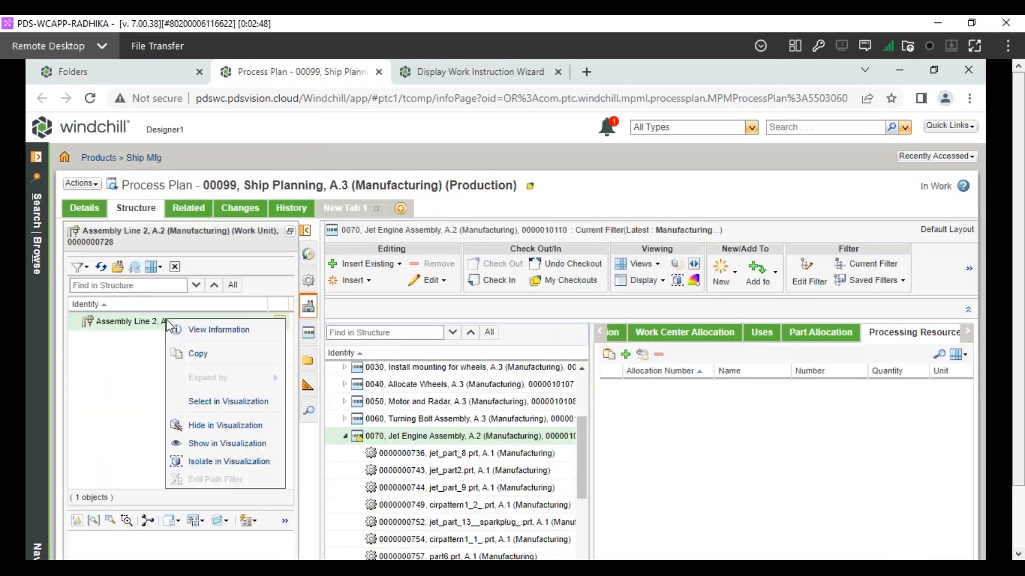
pyautogui.click(193, 329)
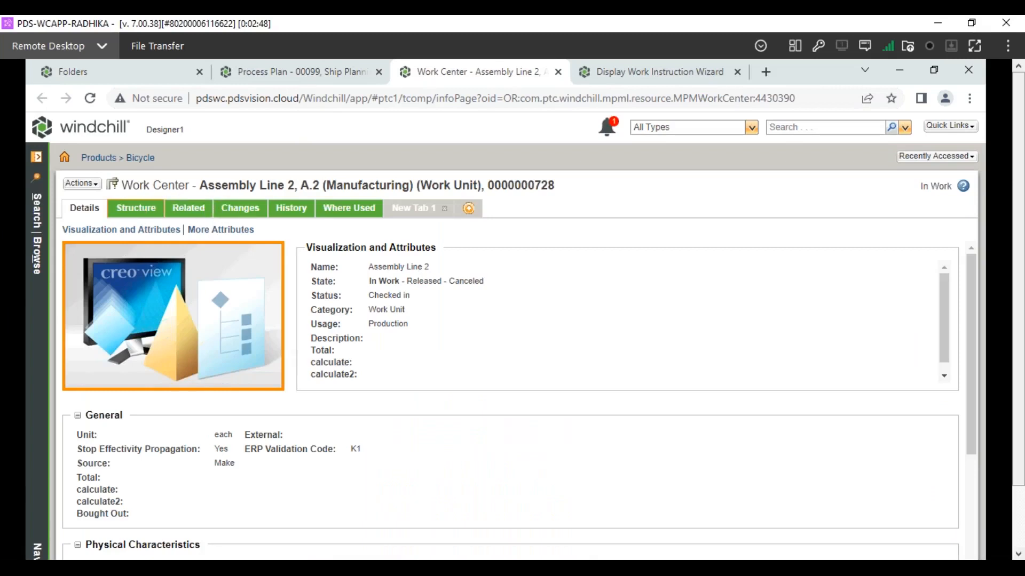
pyautogui.click(136, 208)
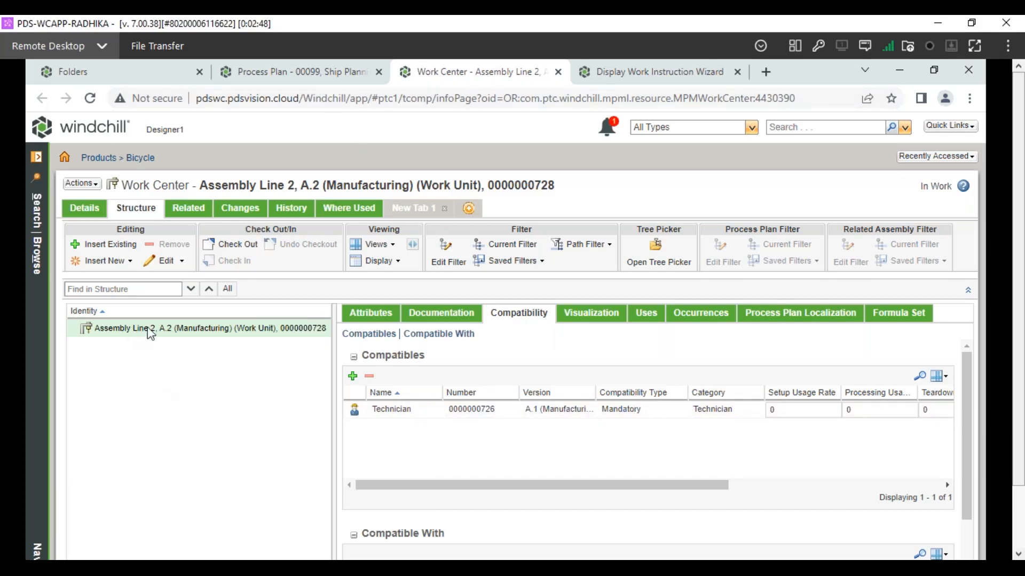
# Return to the Ship Planning process plan and collapse the related object pane.
pyautogui.click(297, 72)
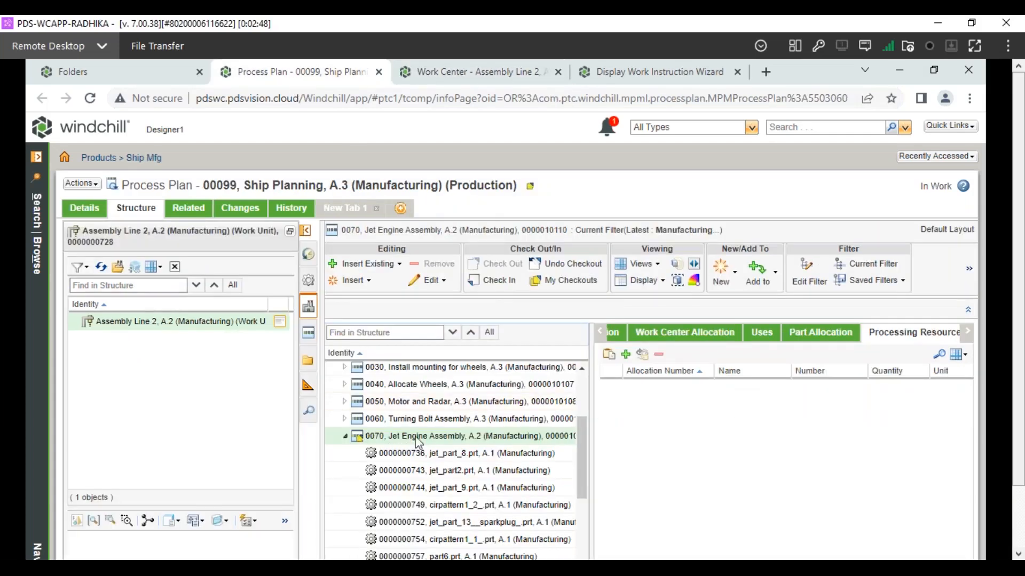
pyautogui.click(306, 231)
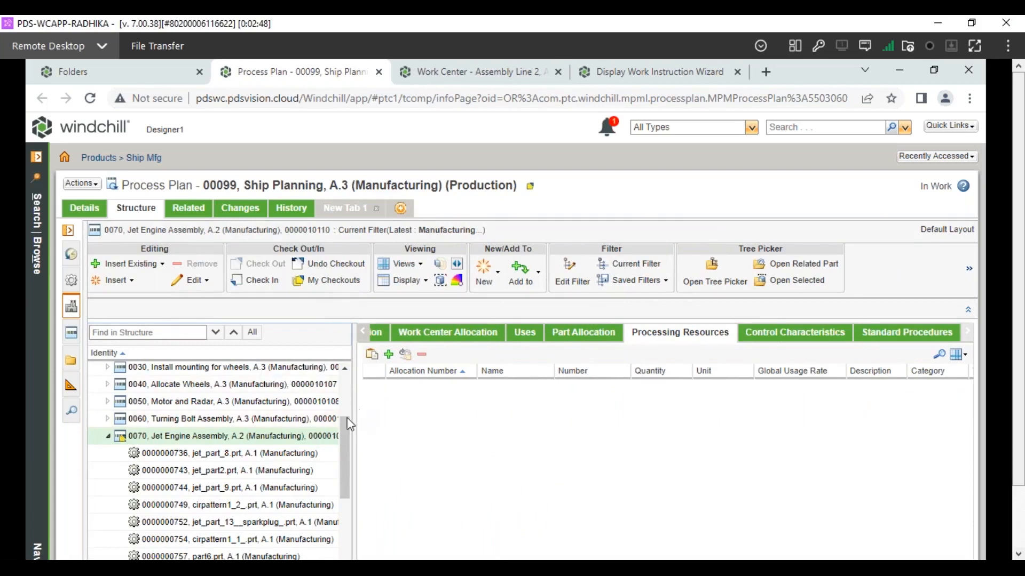
pyautogui.scroll(-3, 319, 452)
pyautogui.scroll(3, 318, 448)
# Check the compatibility type of the Technician resource on the Assembly Line 2 work center page.
pyautogui.click(464, 75)
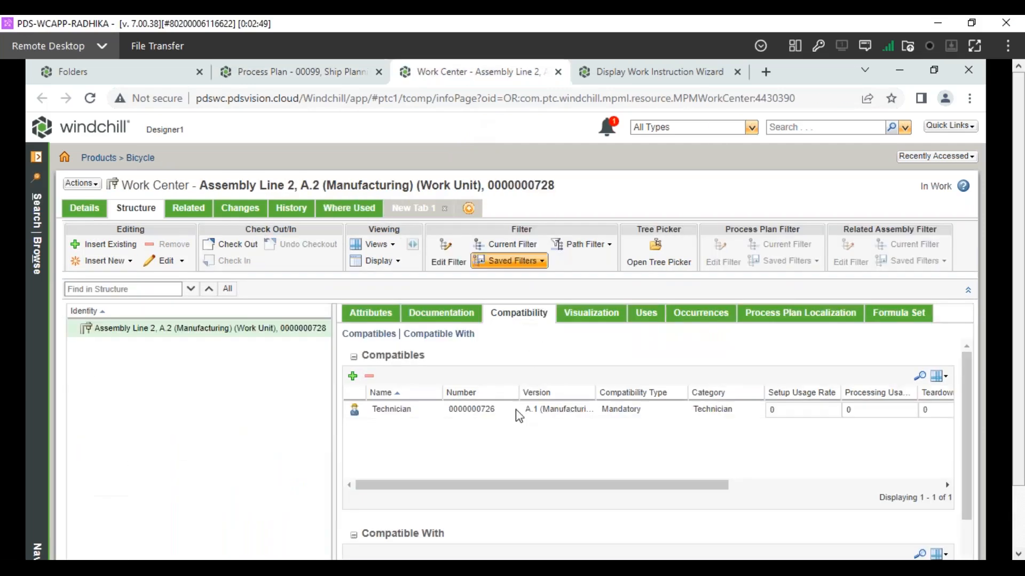
pyautogui.doubleClick(619, 409)
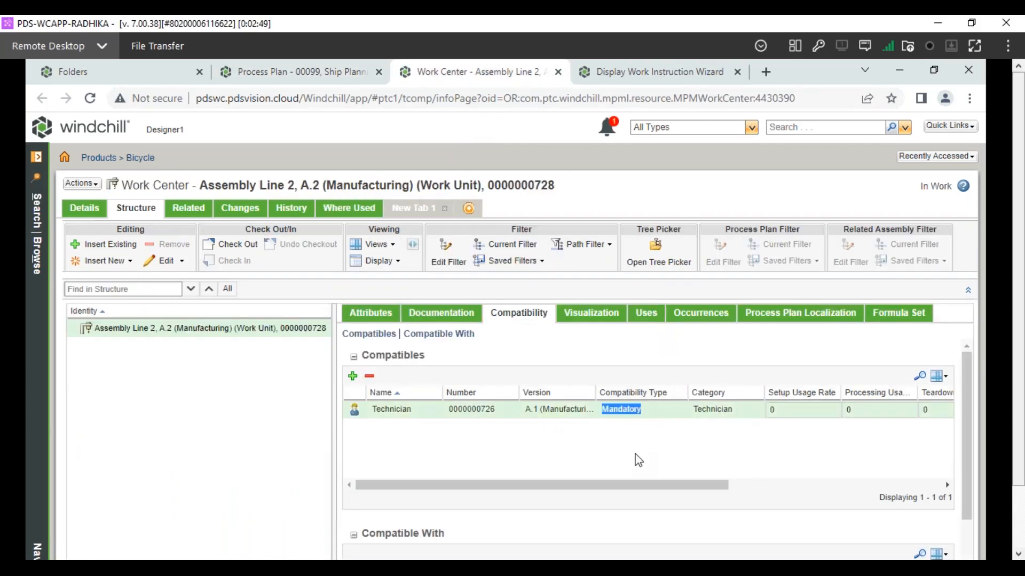
pyautogui.click(635, 454)
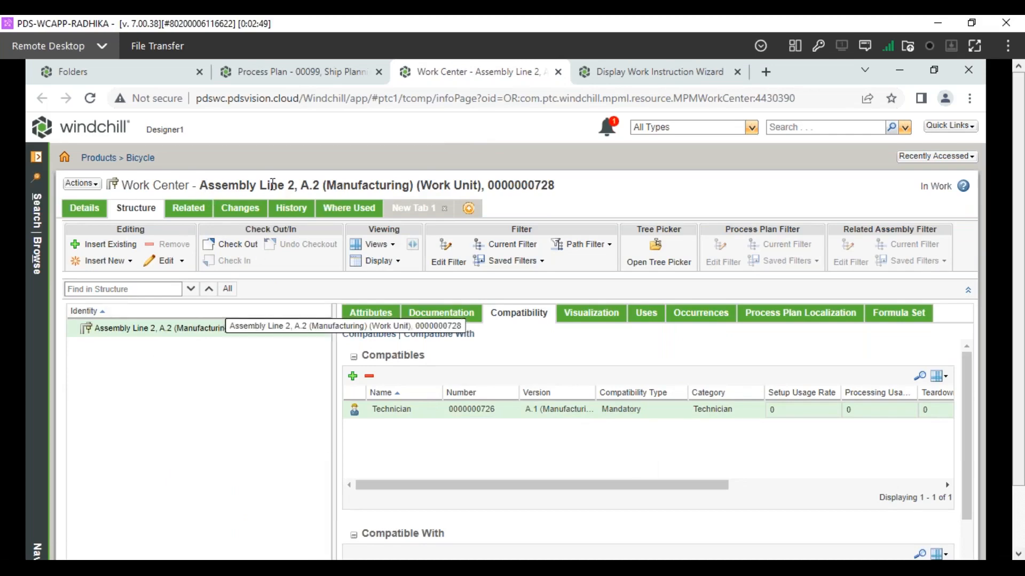
pyautogui.moveTo(200, 185); pyautogui.dragTo(294, 185)
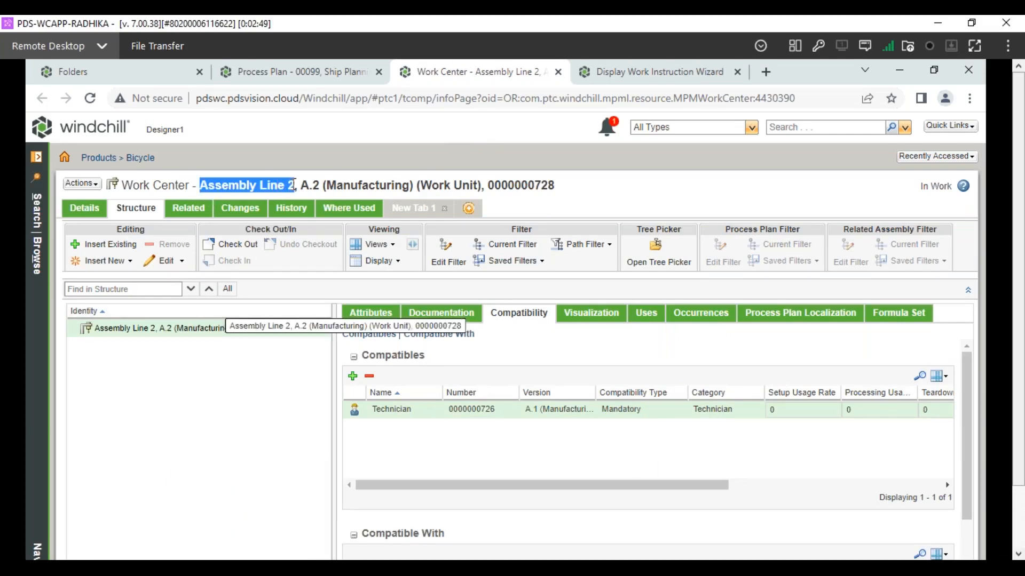
# Return to the Ship Planning process plan and load the recent resource Assembly Line 2, A.2 beside its structure.
pyautogui.click(263, 73)
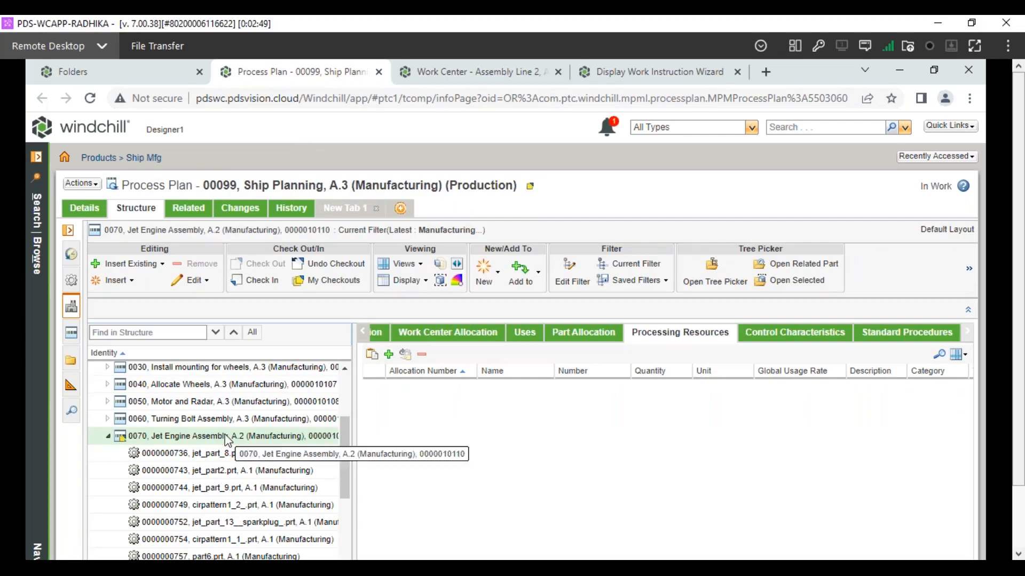
pyautogui.click(72, 258)
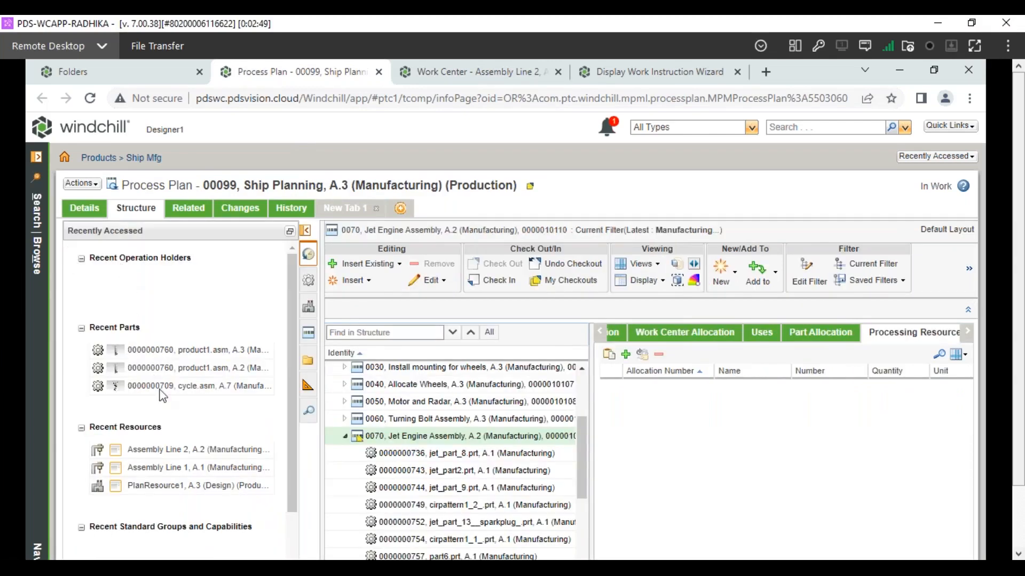
pyautogui.click(183, 453)
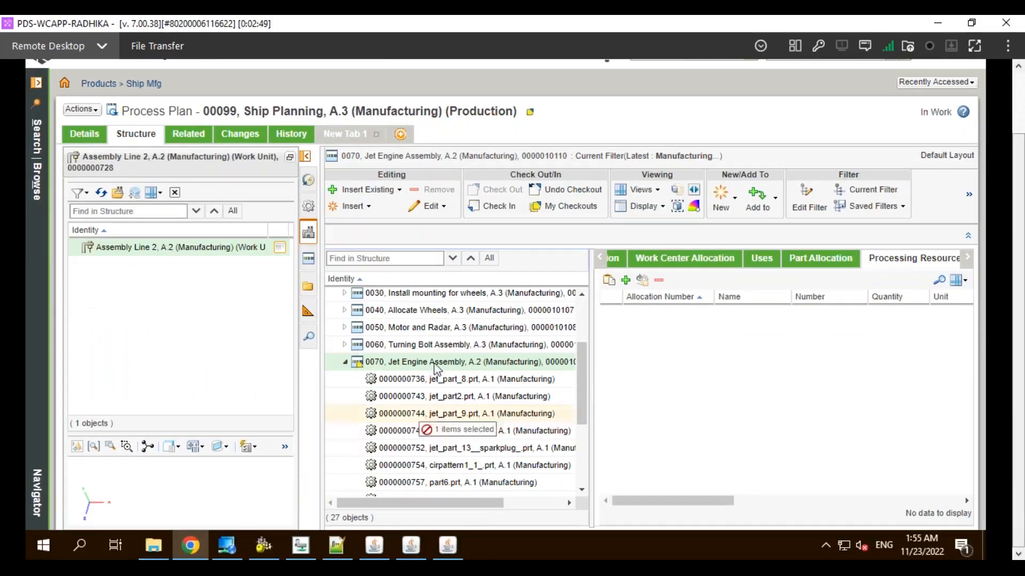
# Allocate Assembly Line 2 to operation 0070, Jet Engine Assembly, with default time and cost values, and accept the mandatory Technician link.
pyautogui.moveTo(176, 247); pyautogui.dragTo(435, 361)
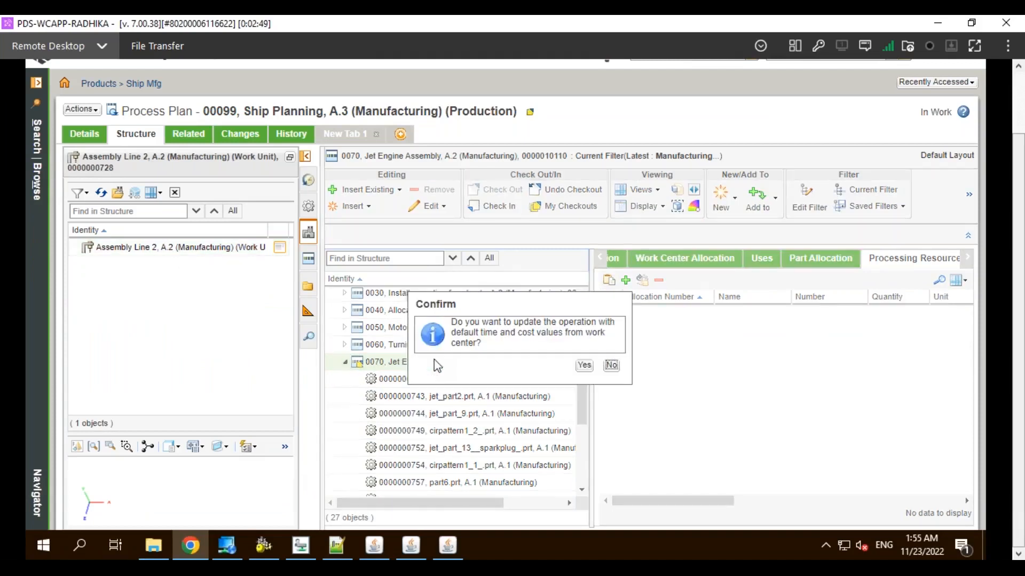
pyautogui.click(583, 366)
pyautogui.click(584, 367)
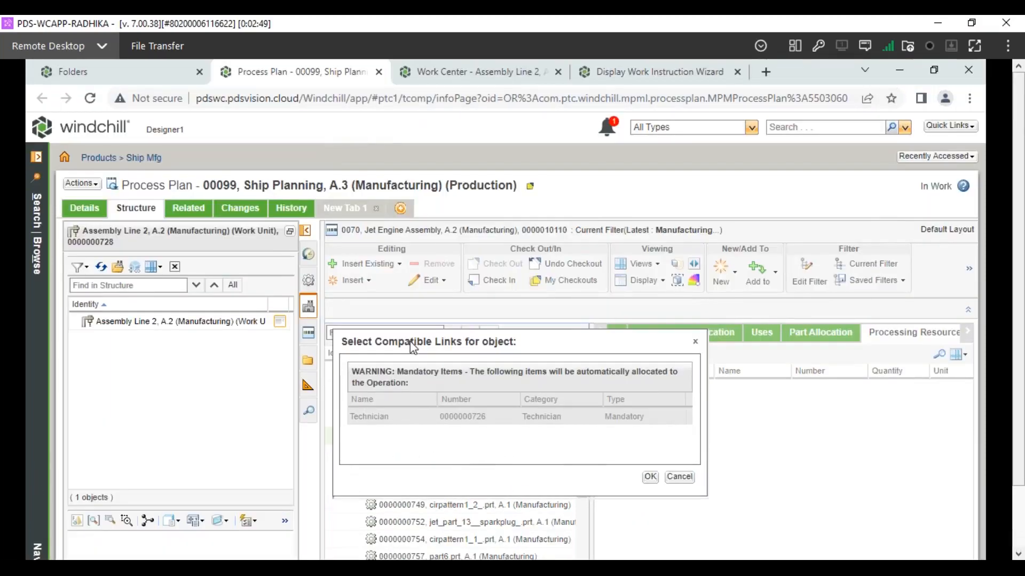
pyautogui.click(476, 72)
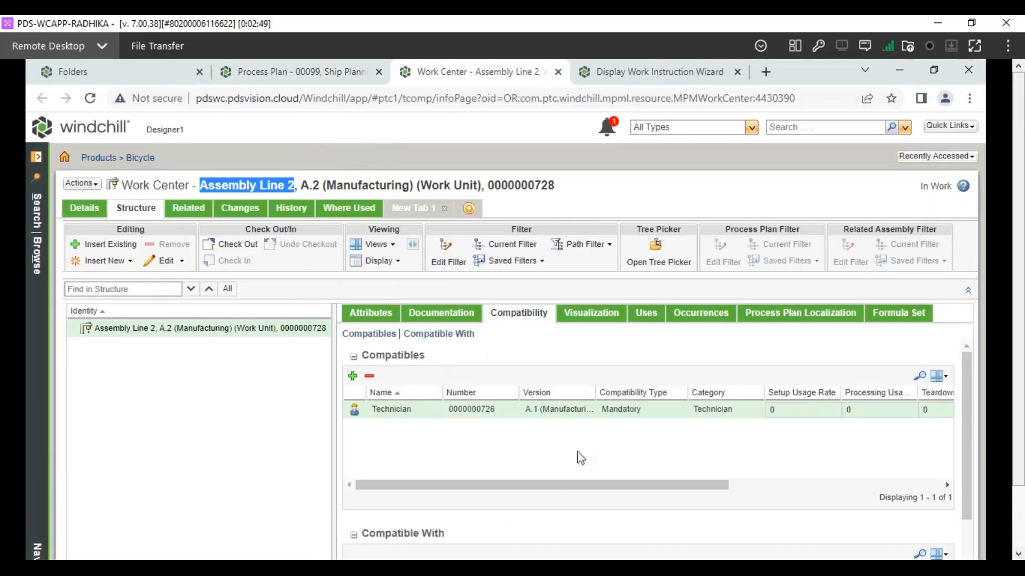
pyautogui.click(314, 72)
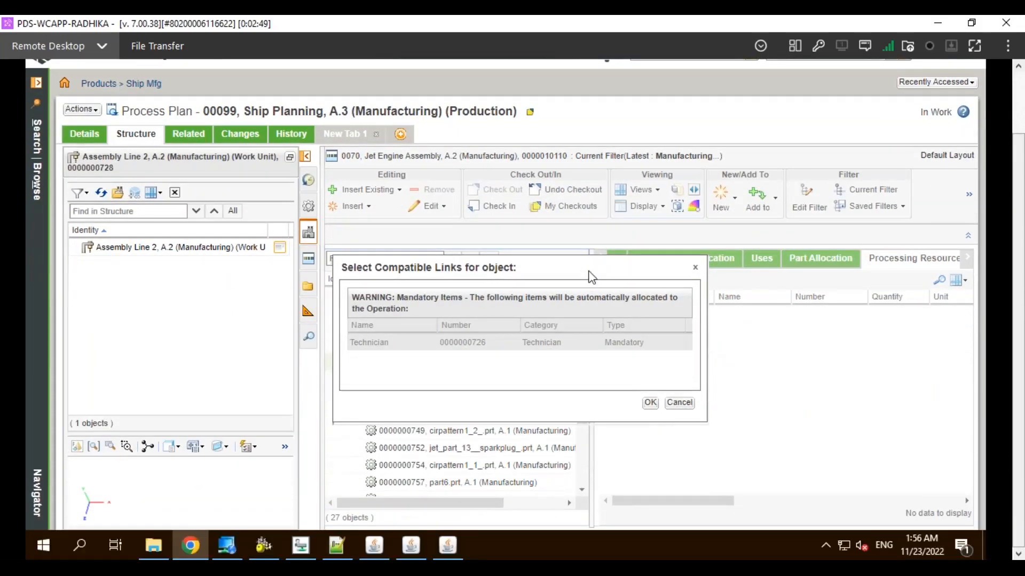
pyautogui.moveTo(593, 277); pyautogui.dragTo(705, 131)
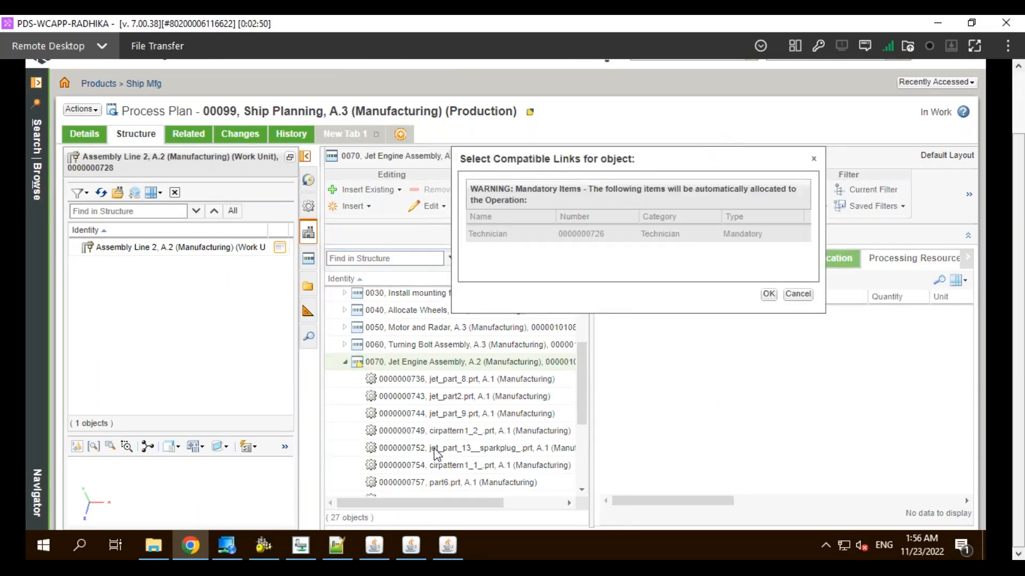
pyautogui.click(768, 294)
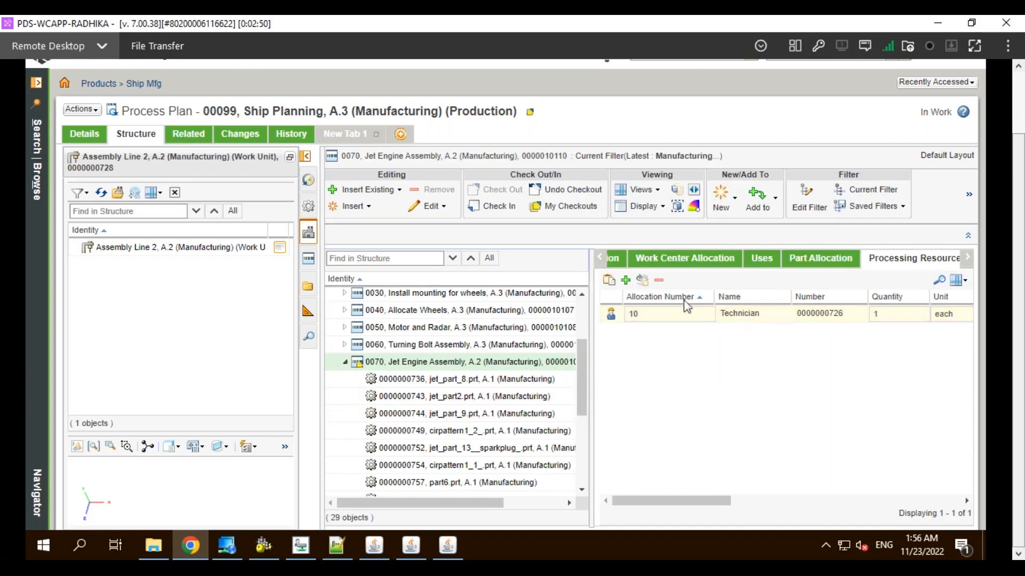
# Inspect the Assembly Line 2 and Technician allocations under operation 0070 and collapse the related object pane.
pyautogui.scroll(-4, 496, 385)
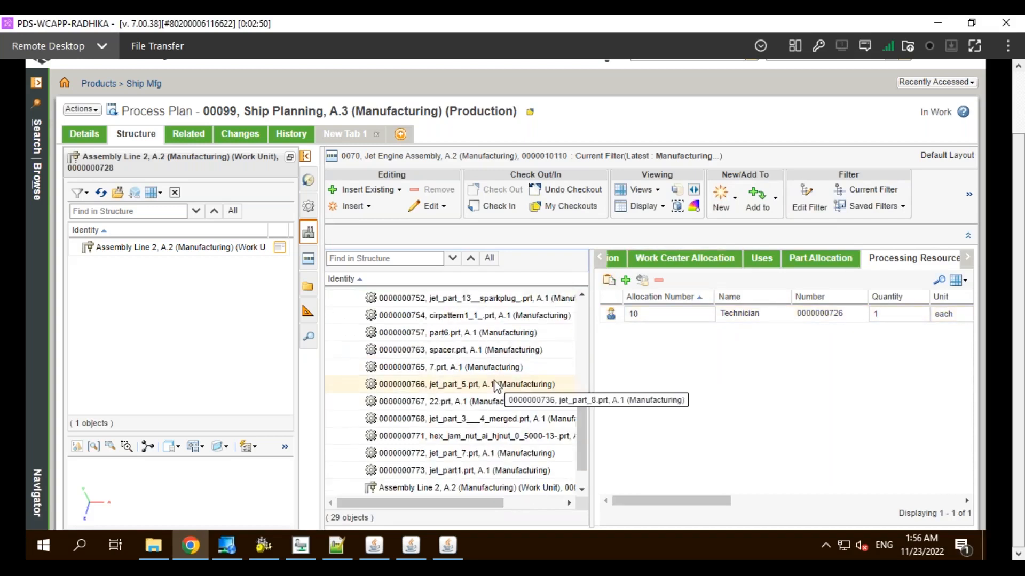
pyautogui.click(424, 458)
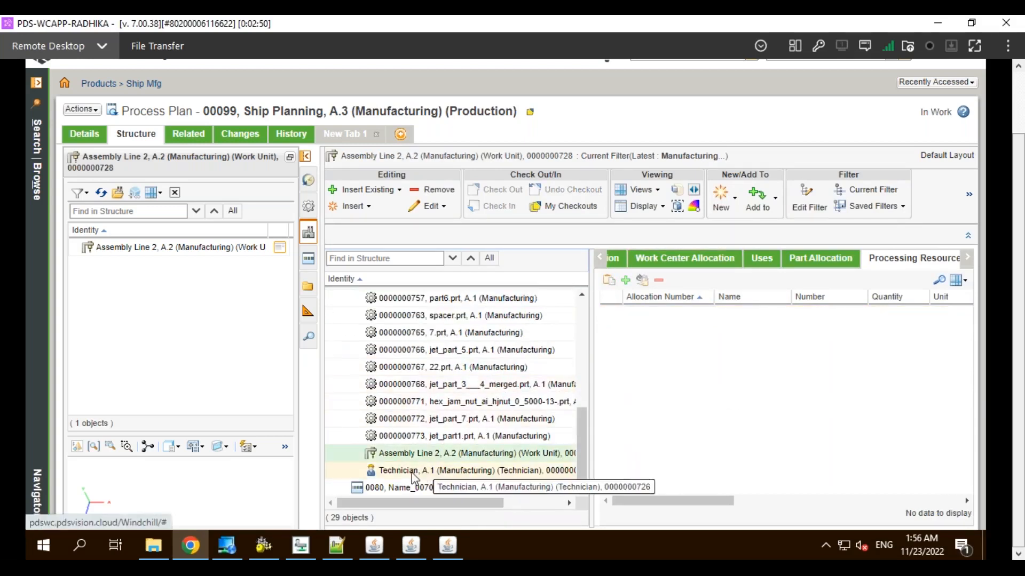
pyautogui.click(412, 473)
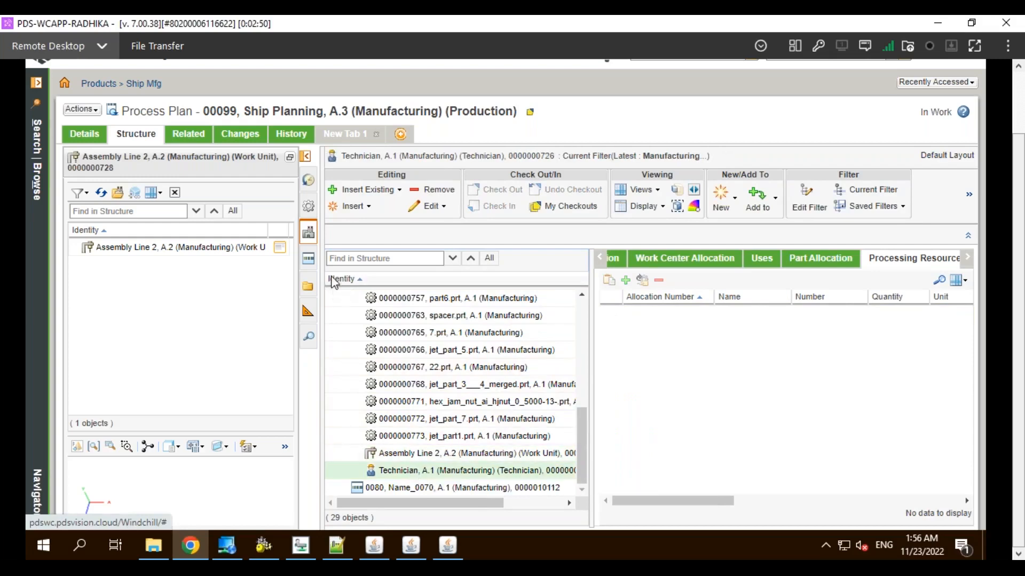
pyautogui.click(305, 156)
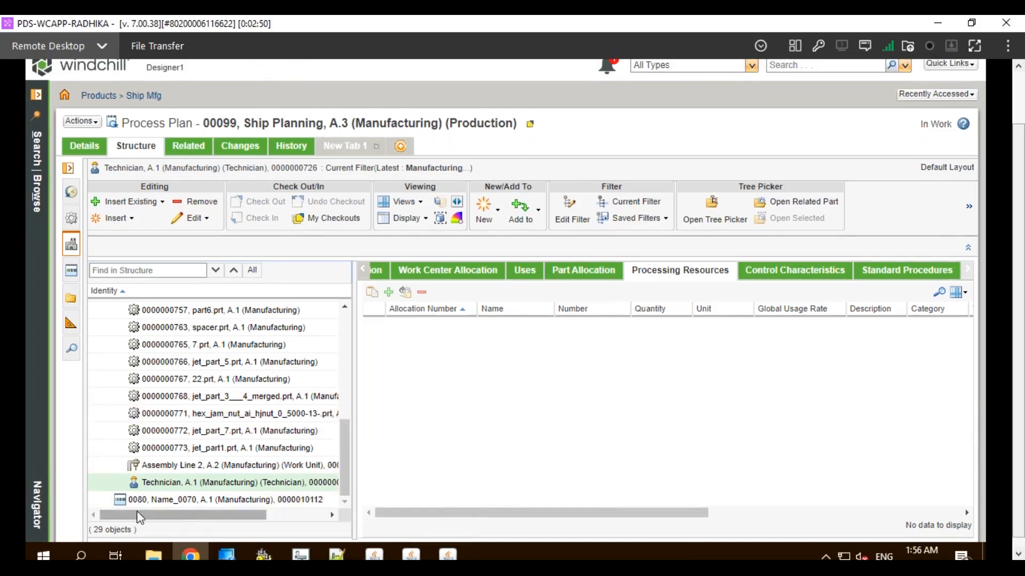
# Check in the Ship Planning process plan from the top of its structure.
pyautogui.scroll(5, 349, 320)
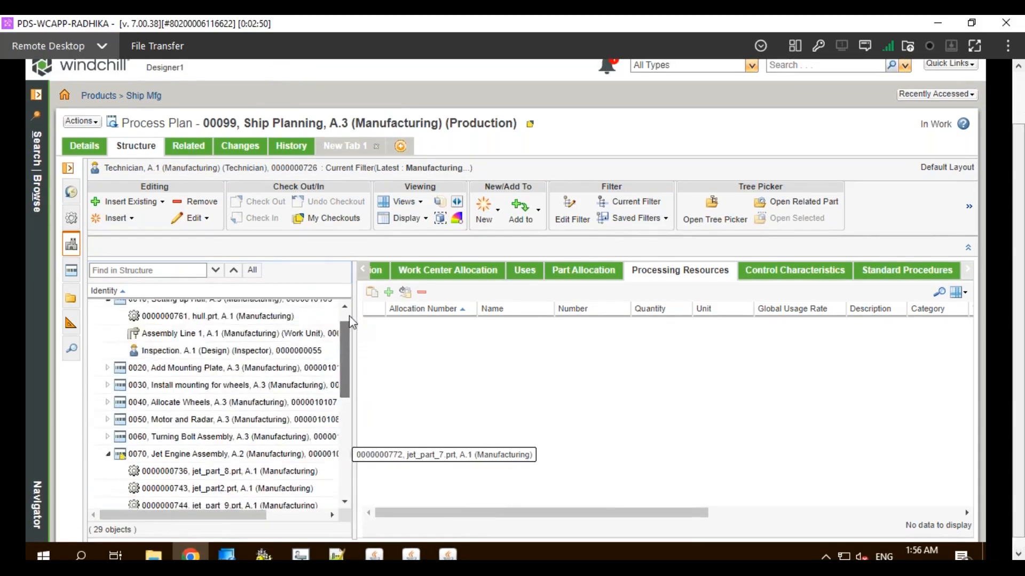
pyautogui.scroll(2, 349, 315)
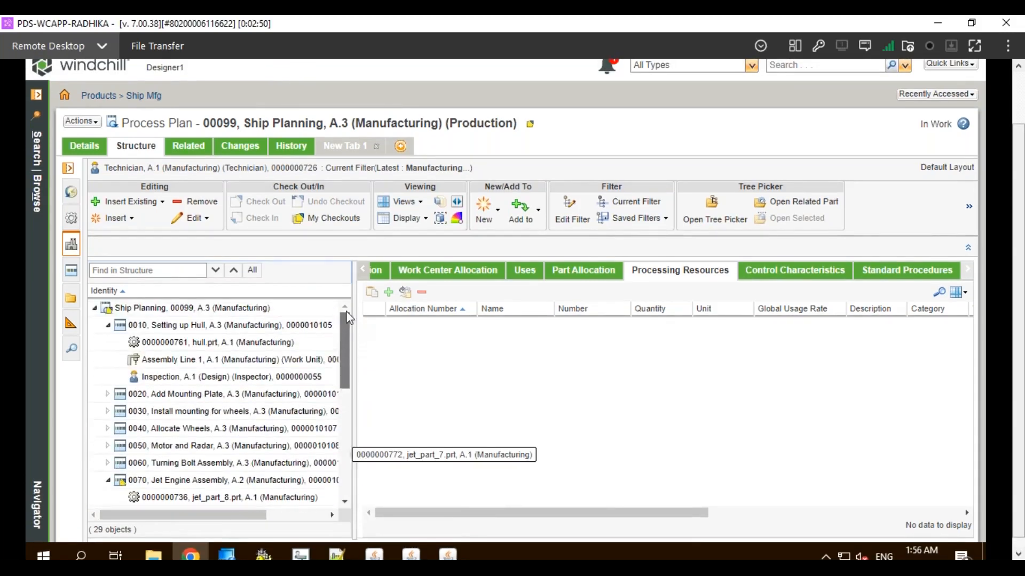
pyautogui.click(130, 310)
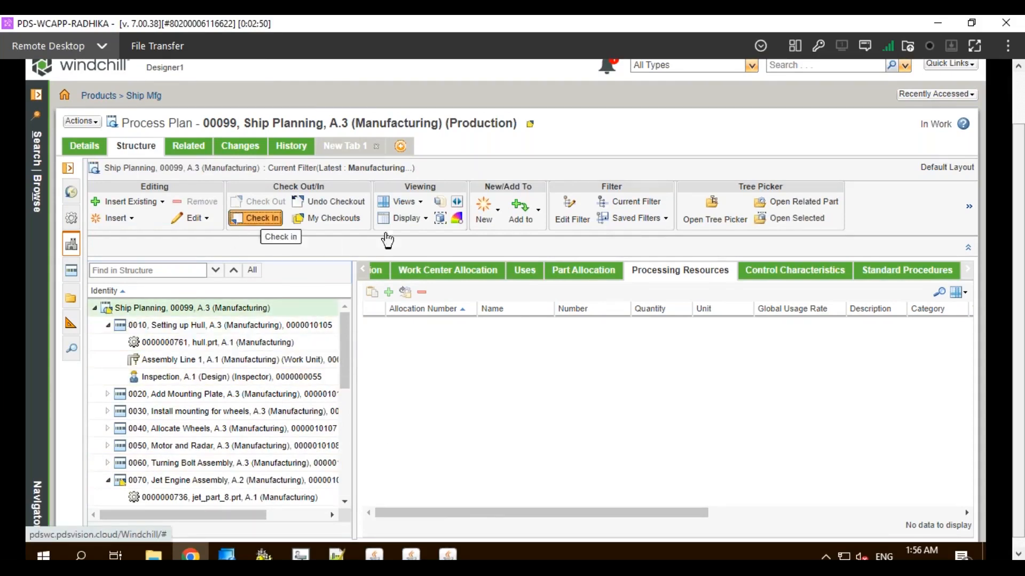
pyautogui.click(649, 466)
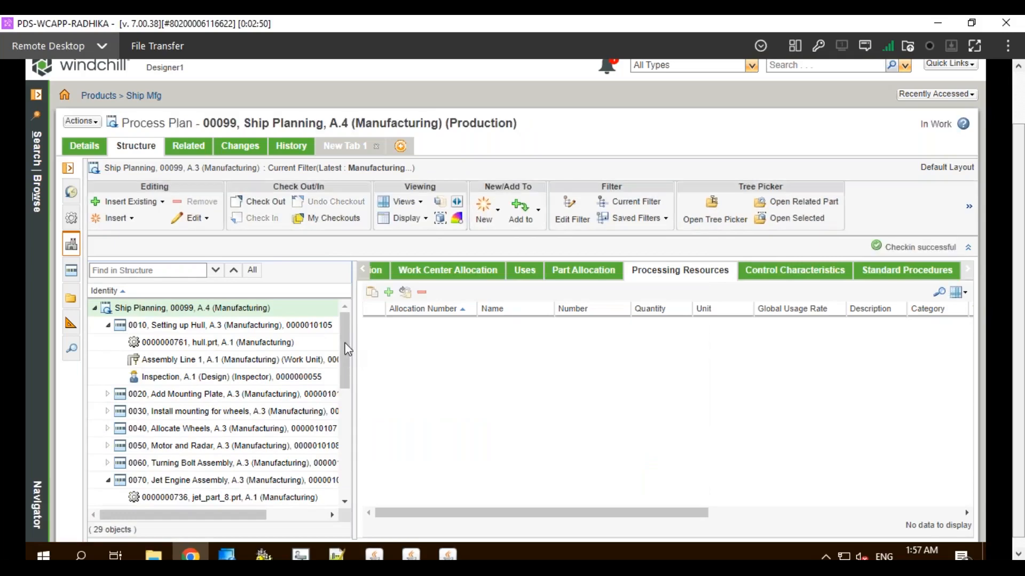
# Look through the checked-in structure, display the 3D visualization of the process plan and clear the selection.
pyautogui.scroll(-3, 338, 493)
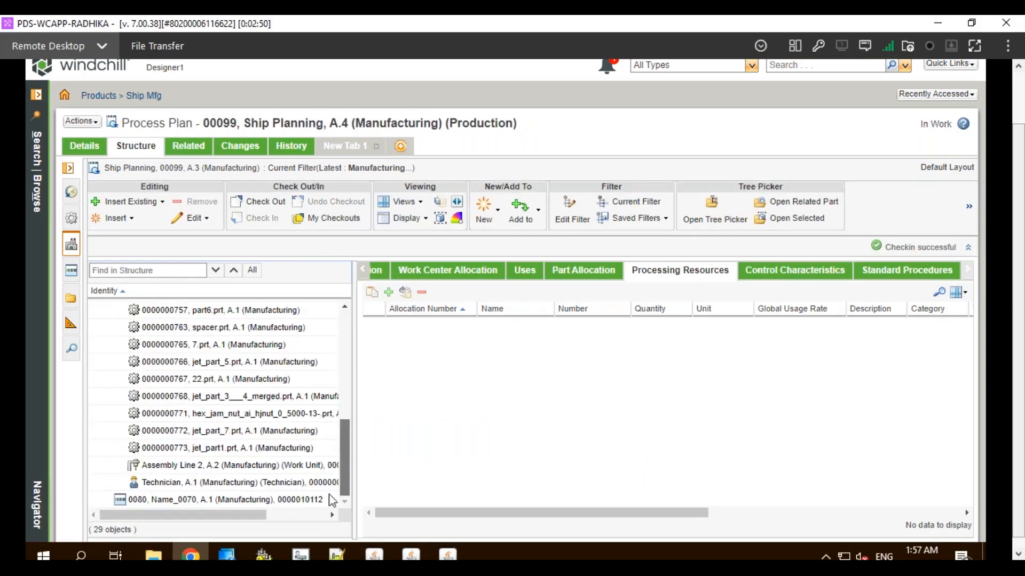
pyautogui.moveTo(332, 445); pyautogui.dragTo(337, 417)
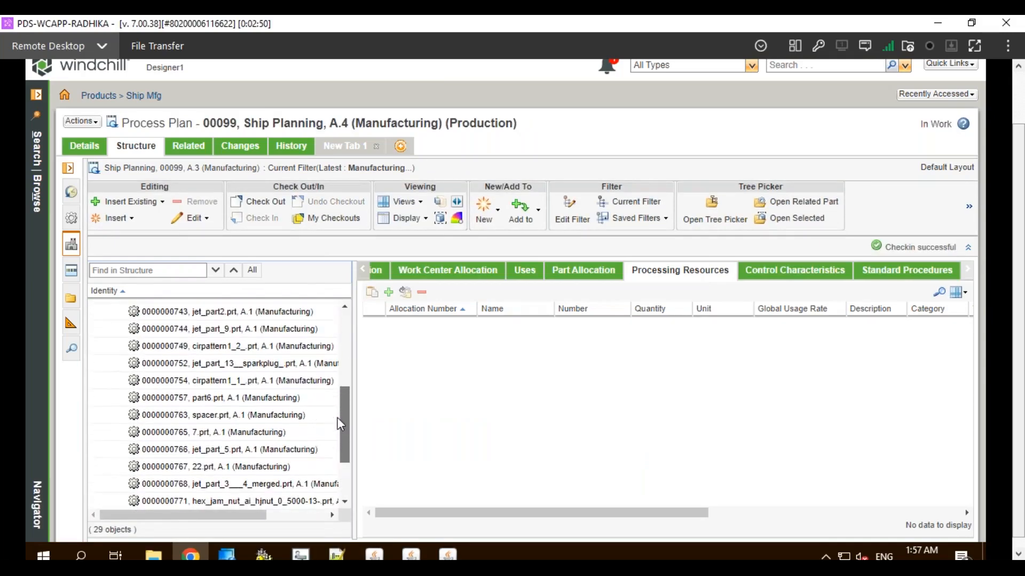
pyautogui.click(363, 270)
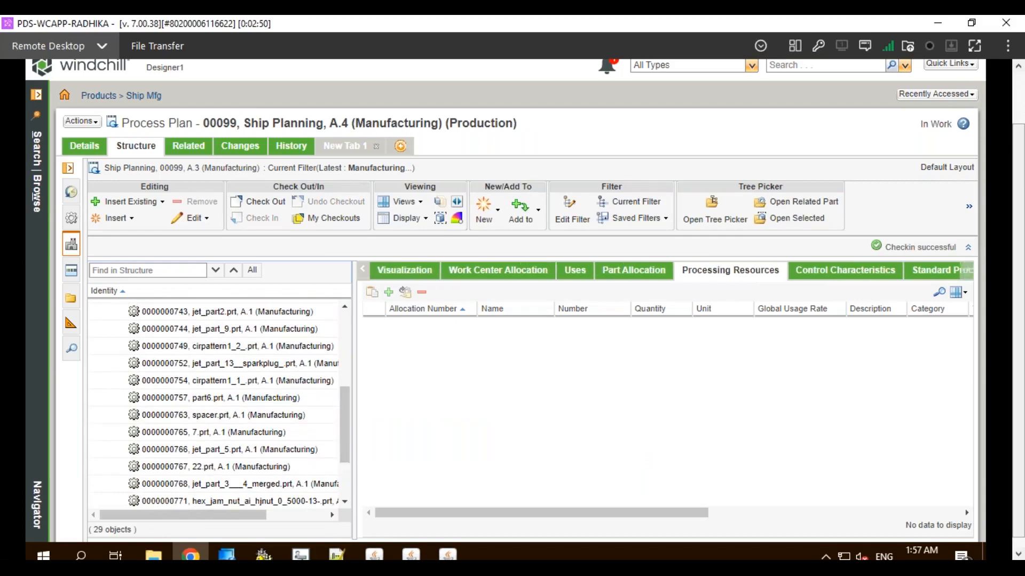
pyautogui.click(363, 270)
pyautogui.click(363, 270)
pyautogui.click(543, 272)
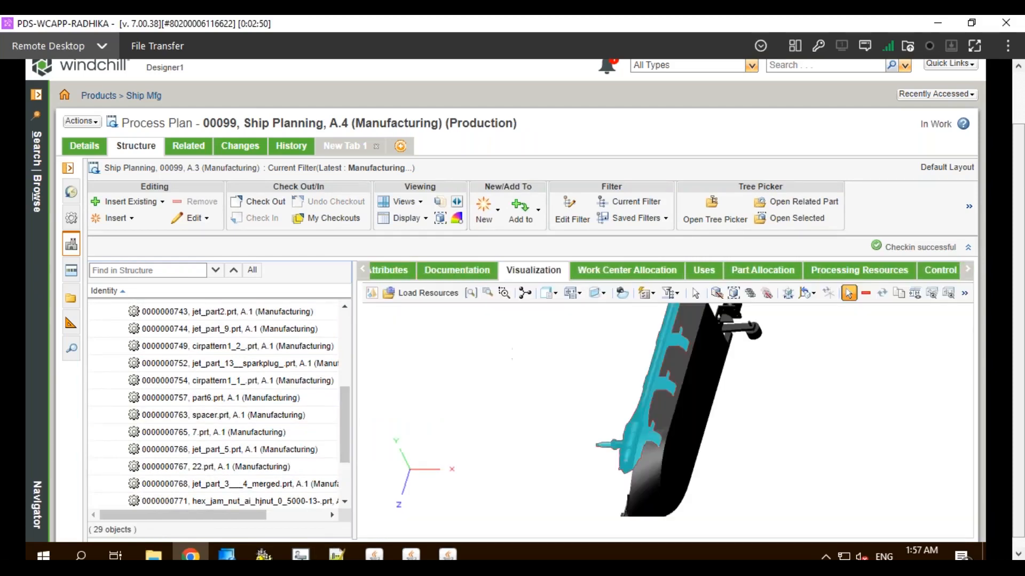
pyautogui.click(478, 424)
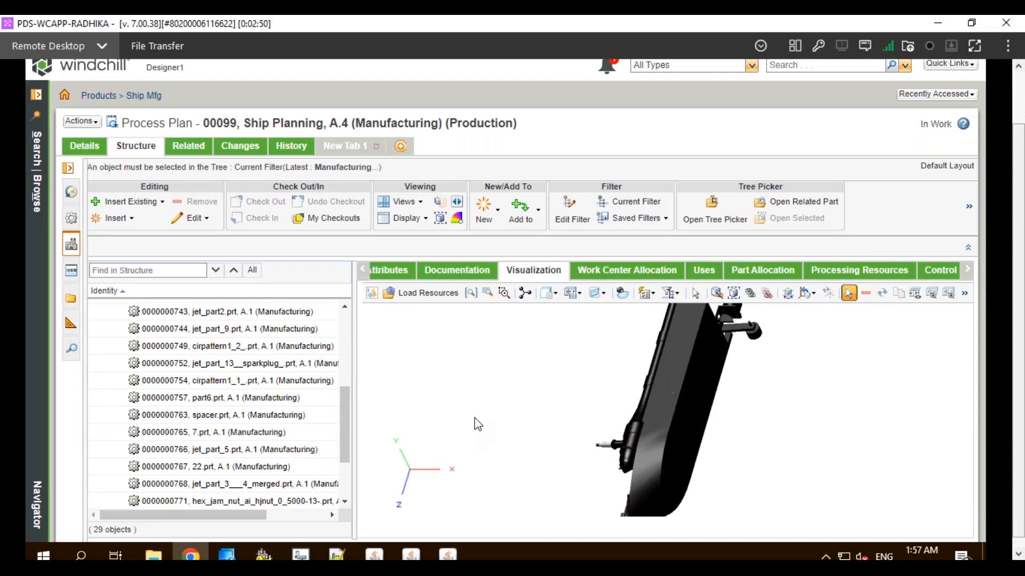
# Generate the work instructions for operation 0070, Jet Engine Assembly.
pyautogui.scroll(3, 240, 411)
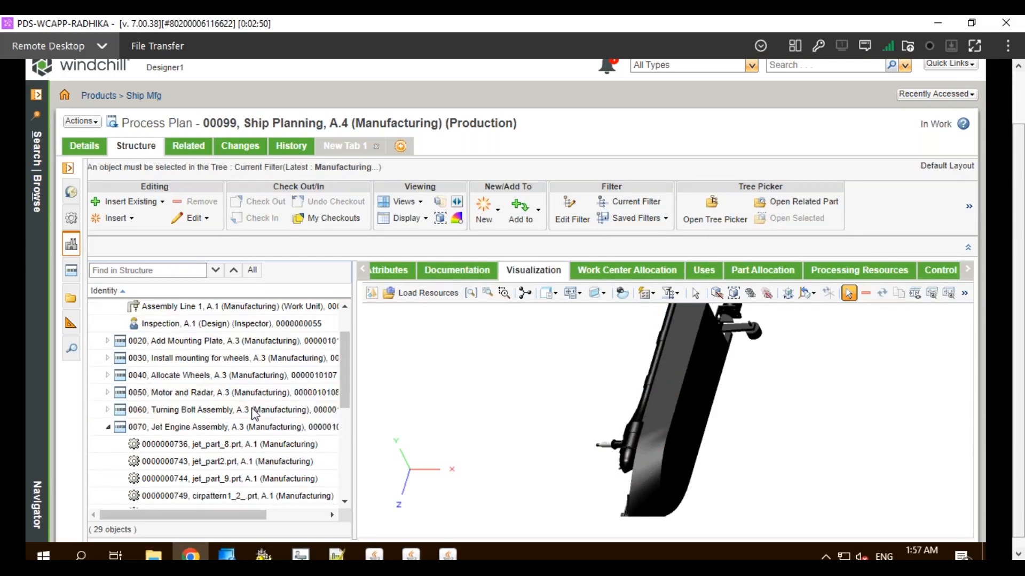
pyautogui.click(209, 431)
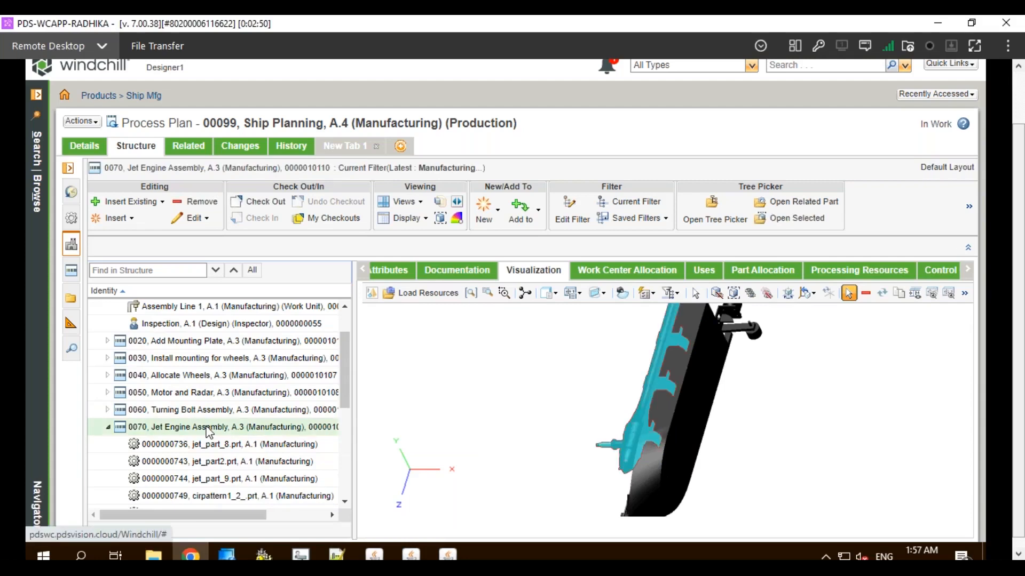
pyautogui.rightClick(209, 431)
pyautogui.moveTo(276, 464)
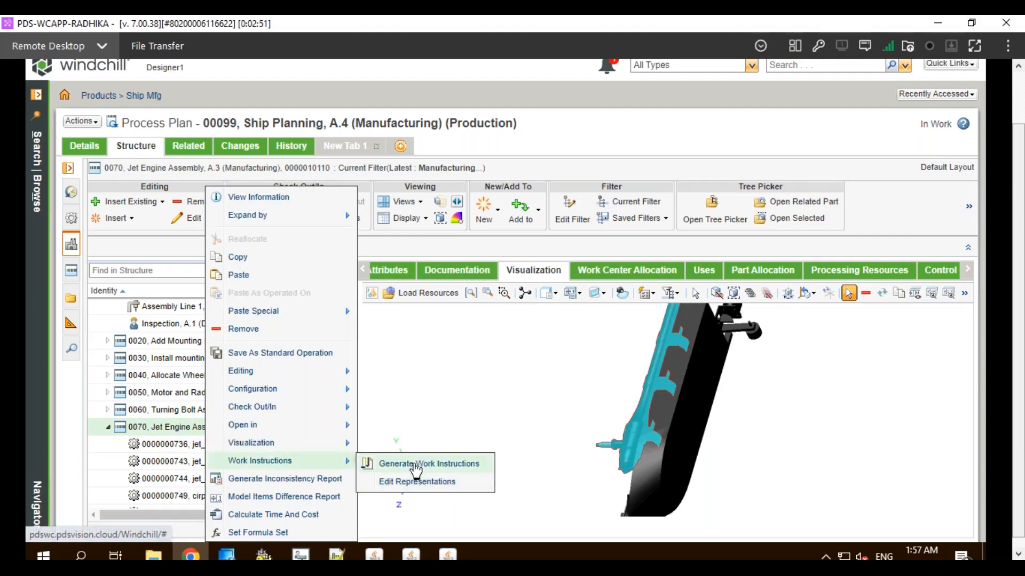
pyautogui.click(415, 465)
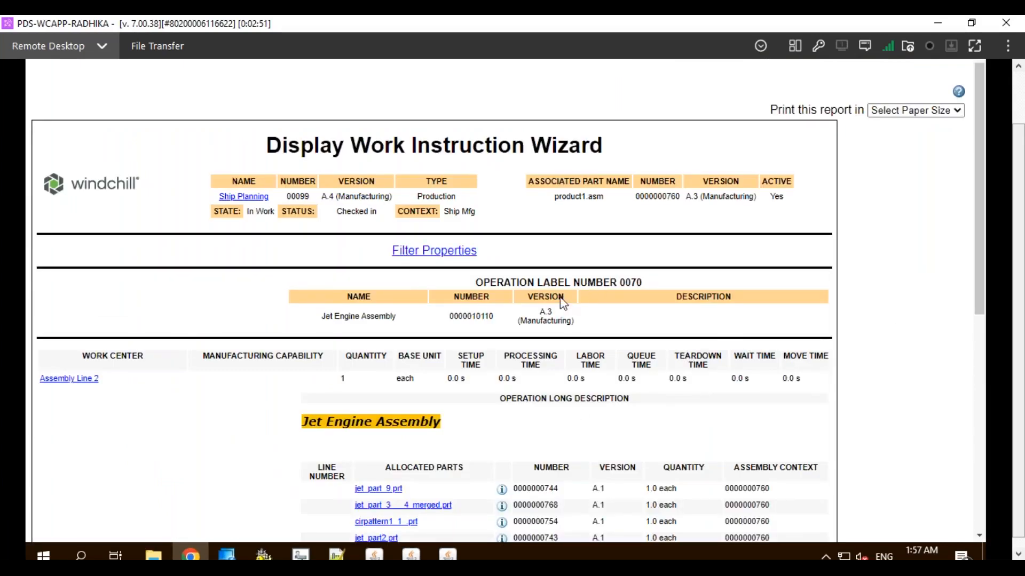
# Review the operation label, work center, allocated parts and resource in the work instructions for operation 0070.
pyautogui.scroll(-3, 721, 351)
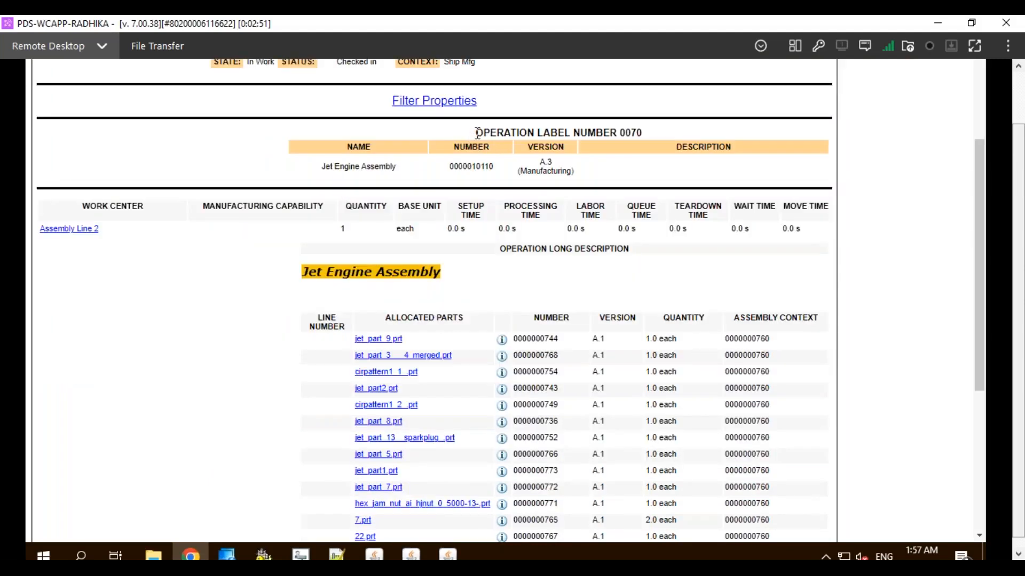
pyautogui.moveTo(475, 132); pyautogui.dragTo(642, 142)
pyautogui.click(414, 179)
pyautogui.scroll(-3, 547, 375)
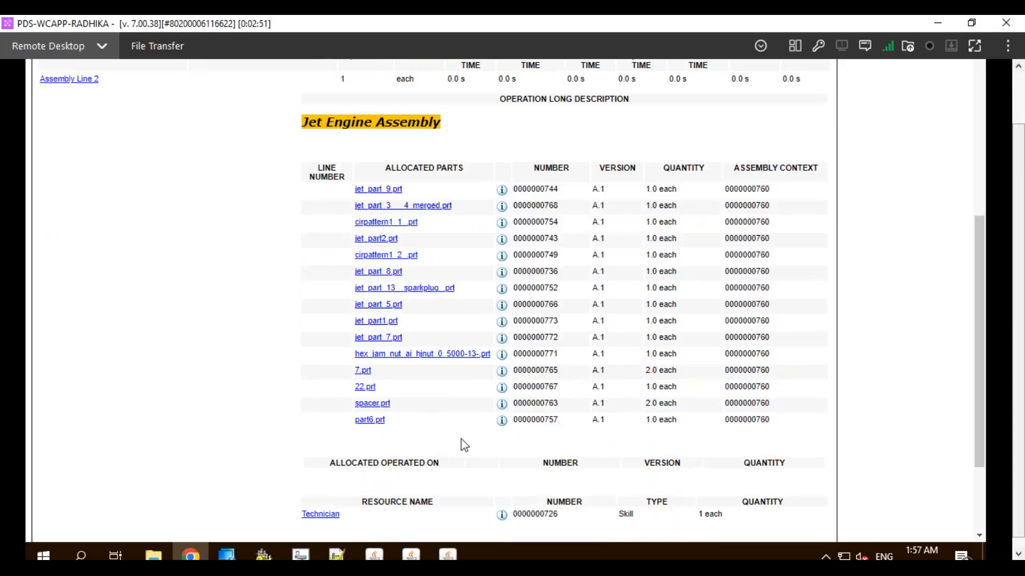
pyautogui.scroll(-3, 463, 444)
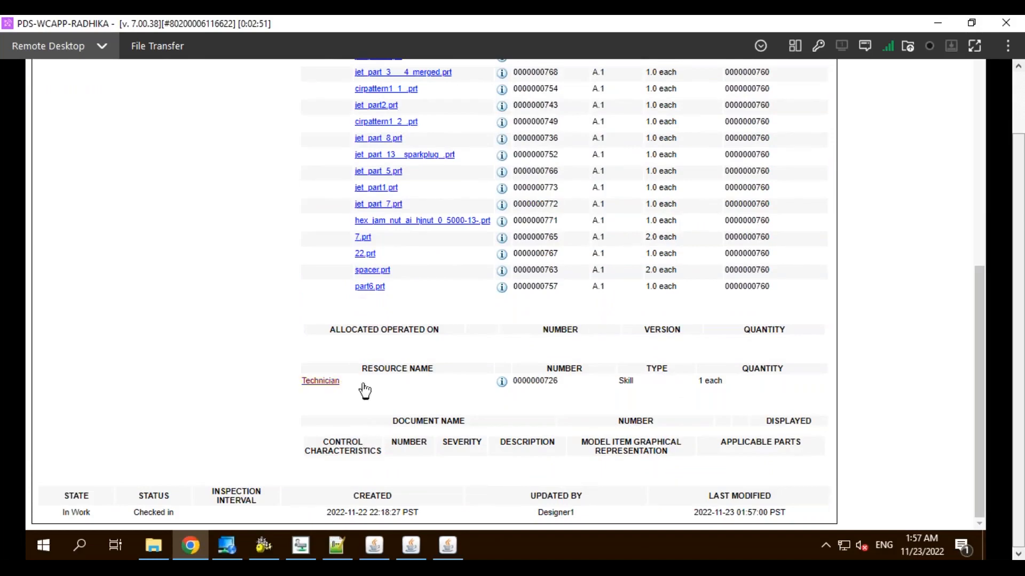
pyautogui.scroll(3, 353, 387)
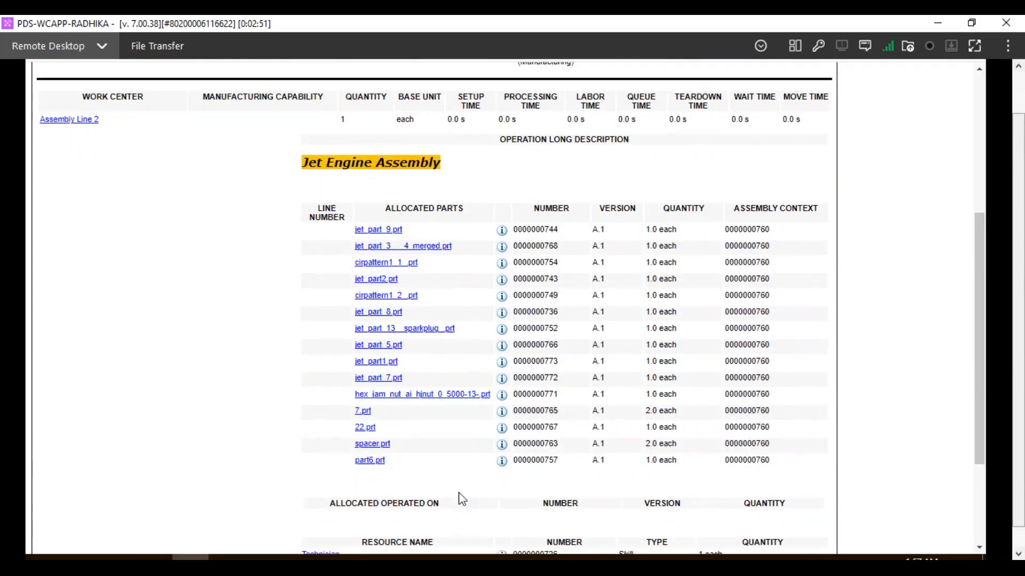
pyautogui.scroll(-3, 462, 499)
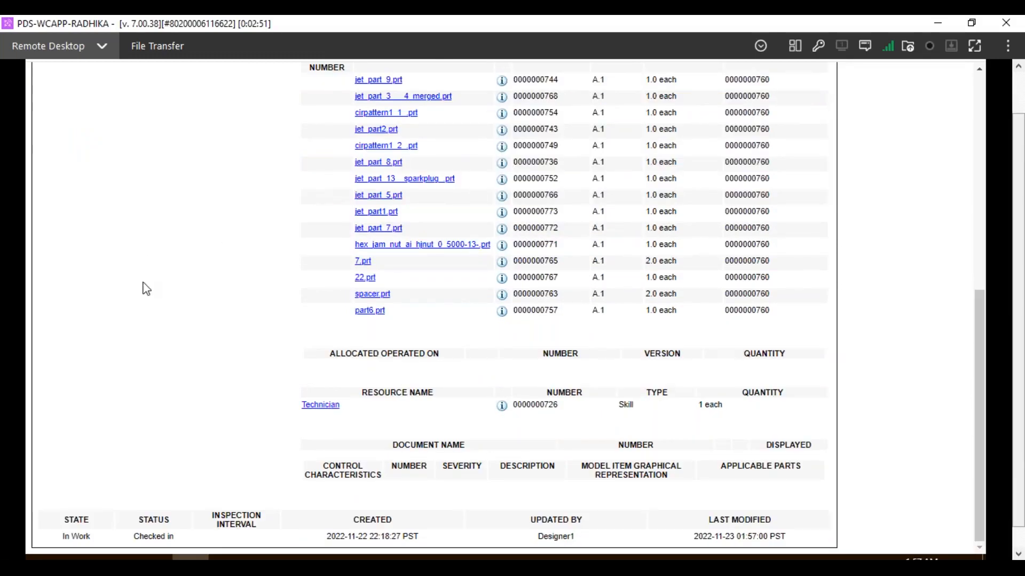
# Close the work instruction and work center pages and return to the top of the Ship Planning structure.
pyautogui.press('F11')
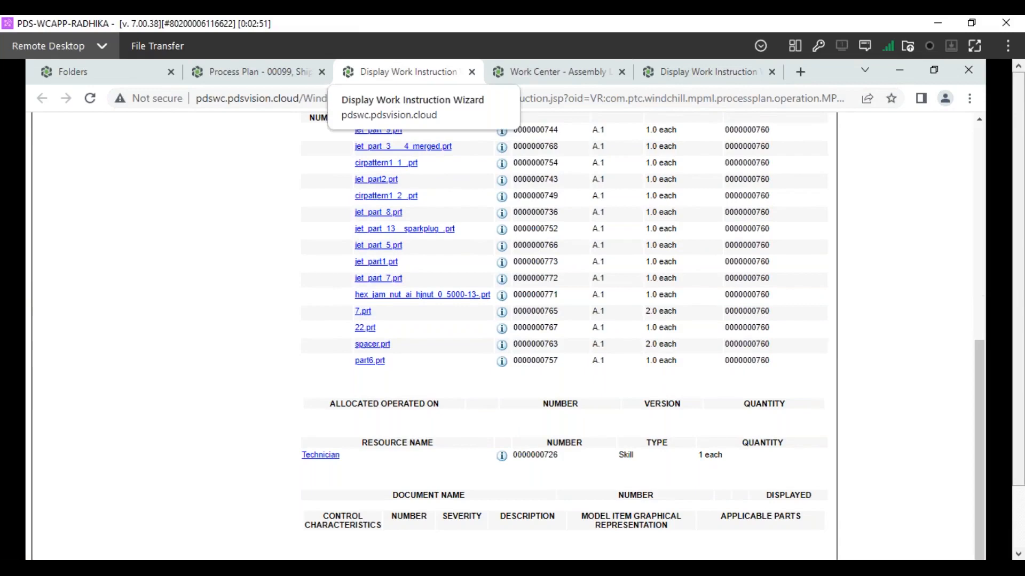
pyautogui.middleClick(396, 72)
pyautogui.middleClick(401, 73)
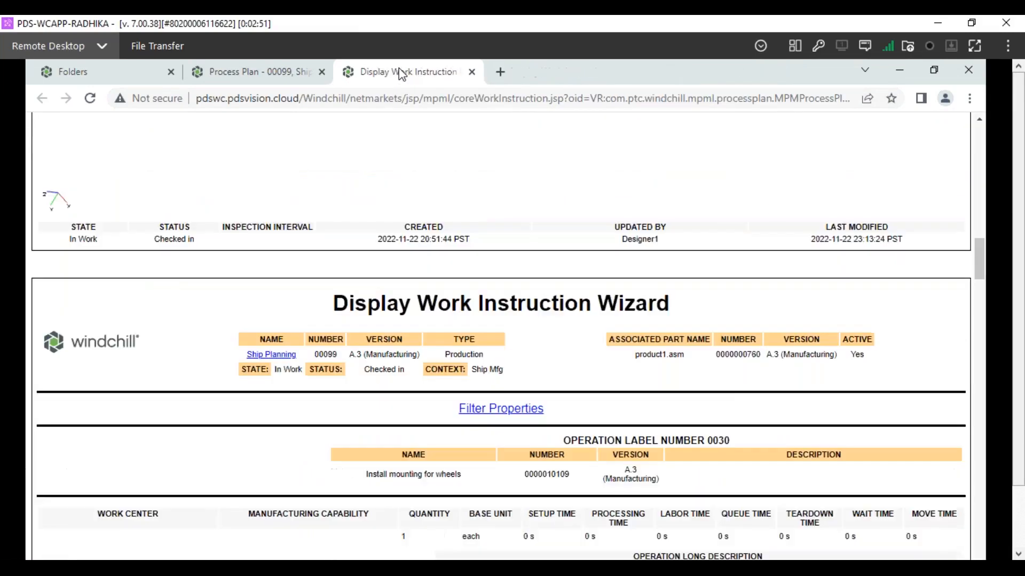
pyautogui.hotkey('ctrl', 'w')
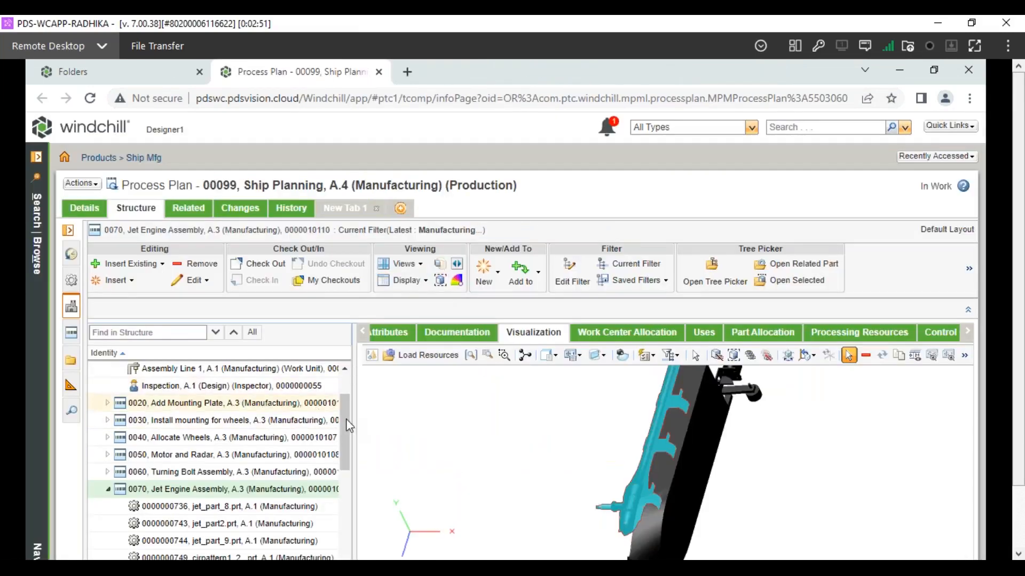
pyautogui.click(344, 370)
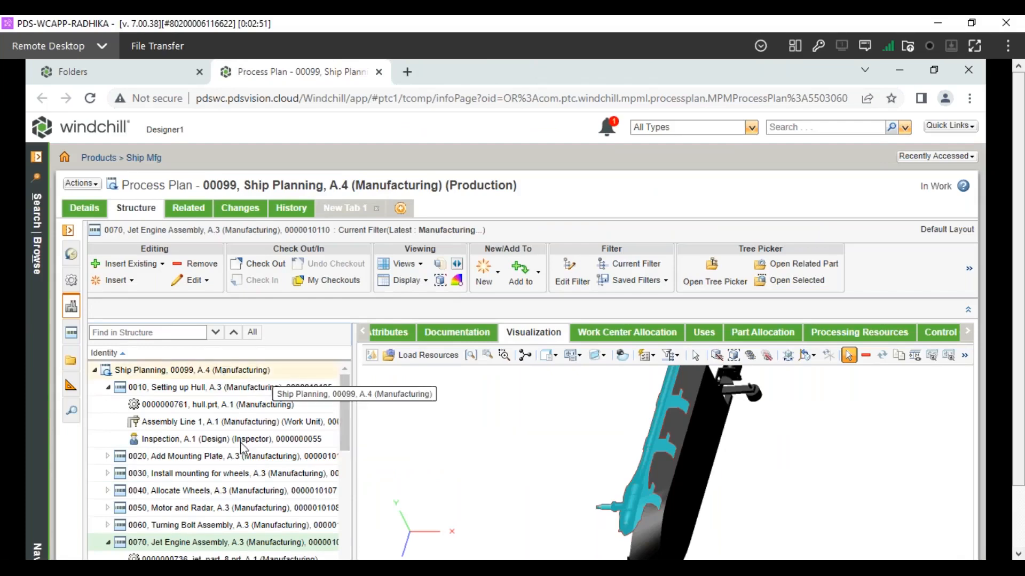
# Select the top-level Ship Planning process plan and turn on the playback actions for its structure.
pyautogui.scroll(-3, 203, 445)
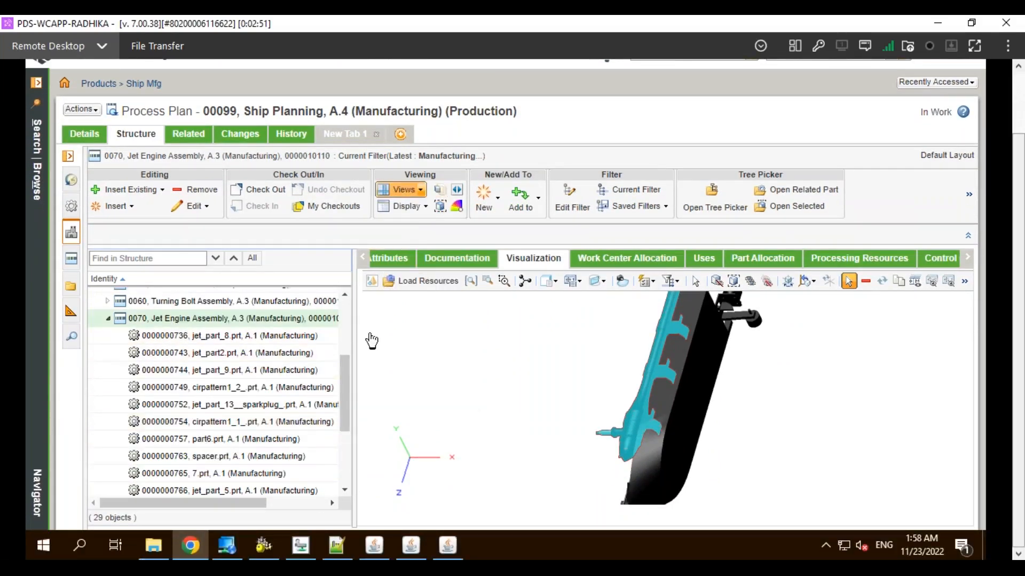
pyautogui.scroll(3, 349, 367)
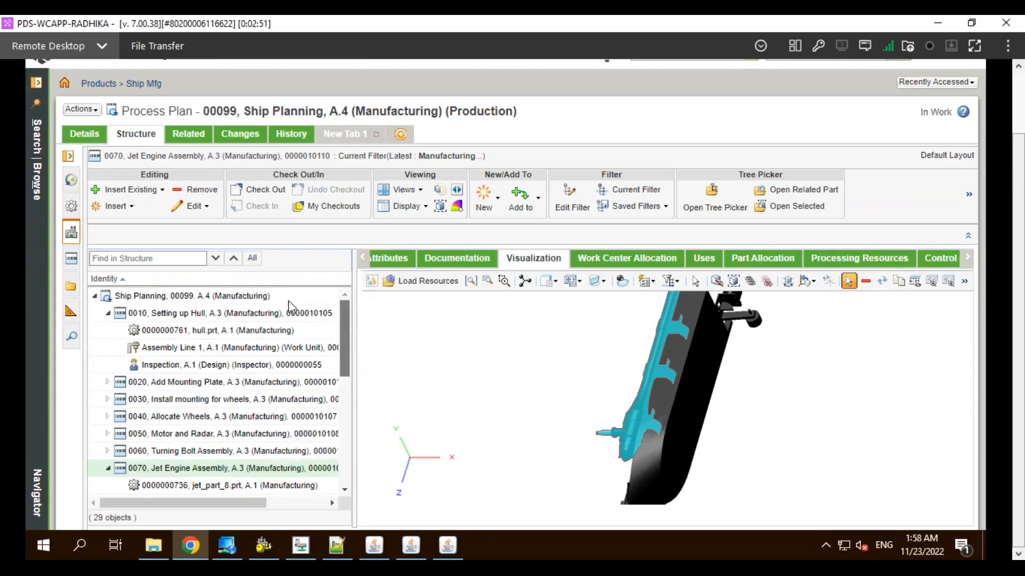
pyautogui.click(188, 298)
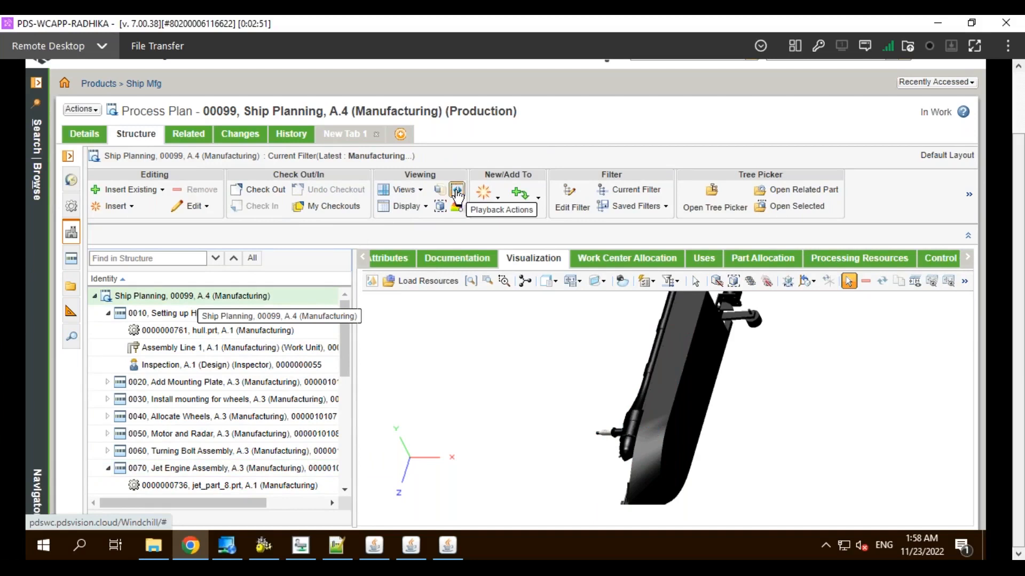
pyautogui.click(457, 191)
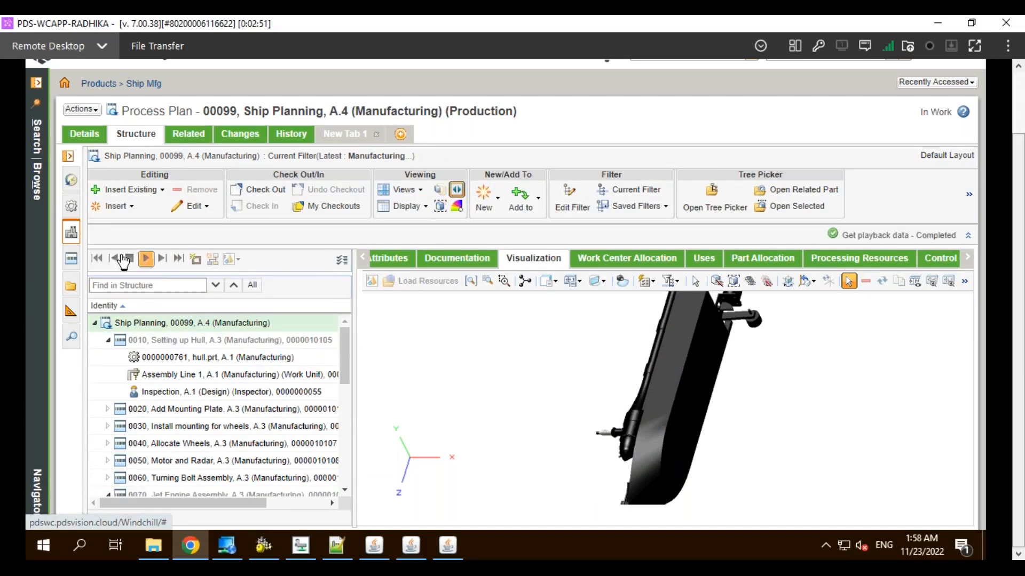
# Play back operation 0070, Jet Engine Assembly, and submit a publish job for its new default representation named Default.
pyautogui.scroll(-5, 346, 386)
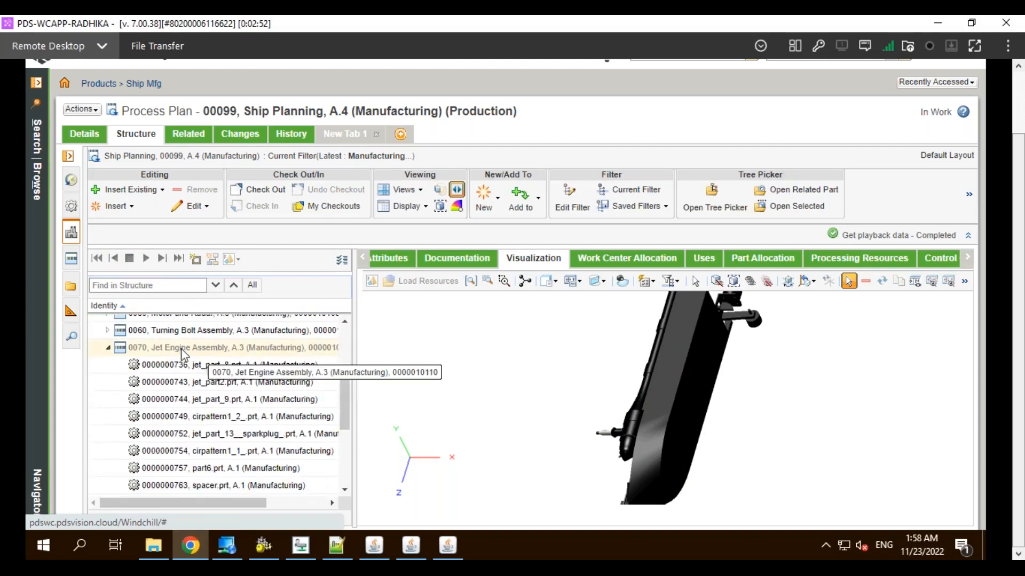
pyautogui.click(182, 350)
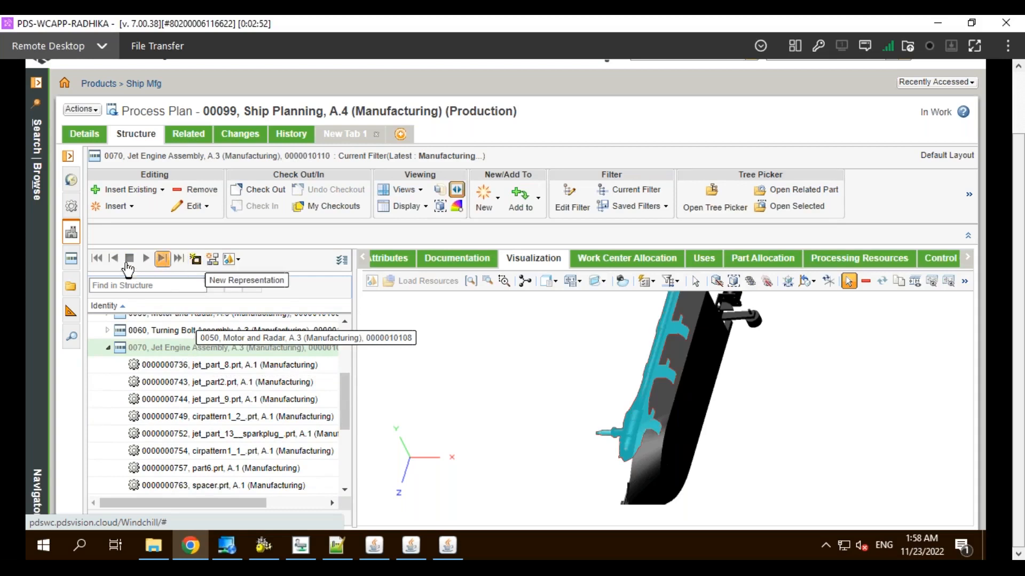
pyautogui.click(129, 260)
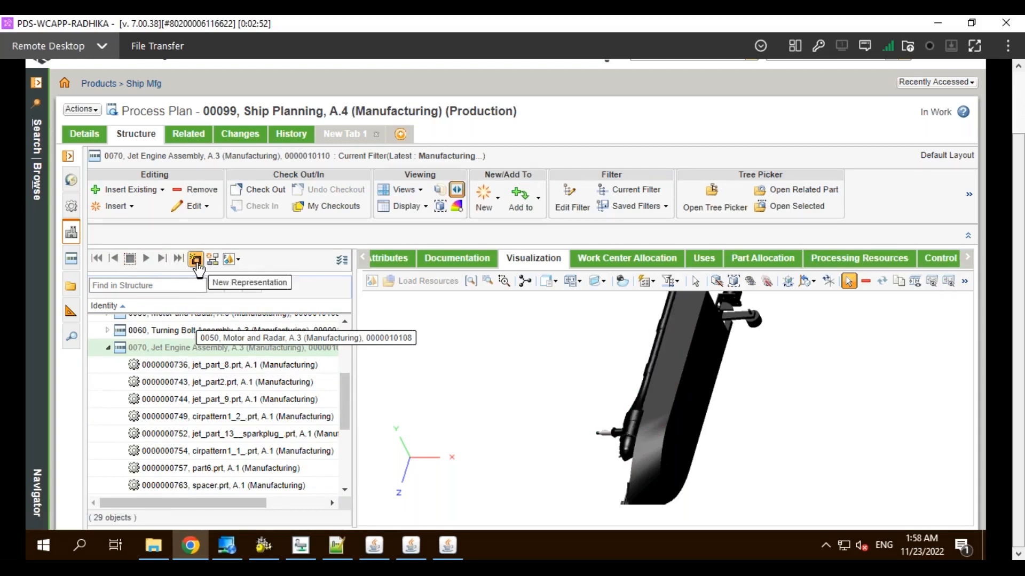
pyautogui.click(195, 260)
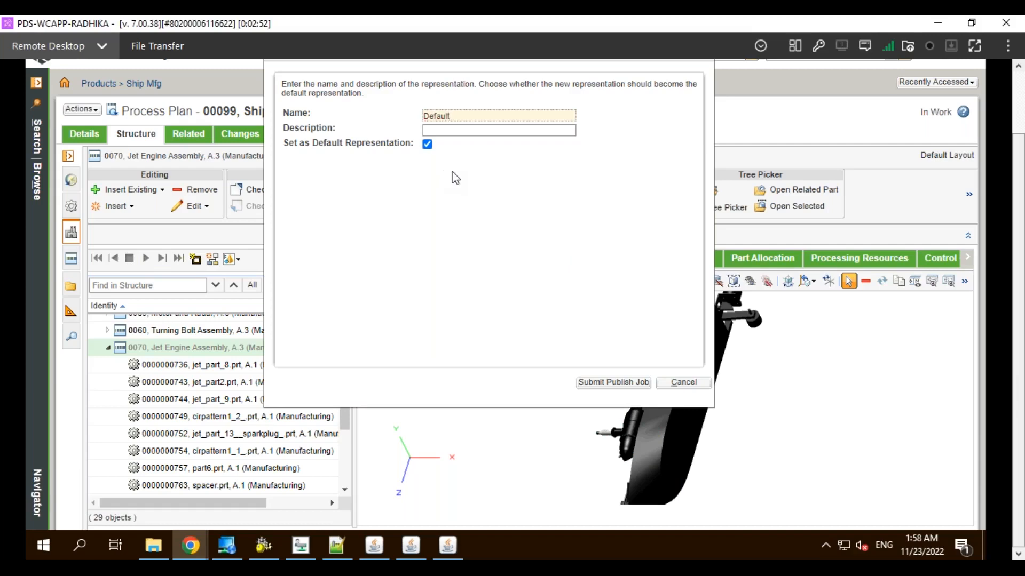
pyautogui.click(613, 383)
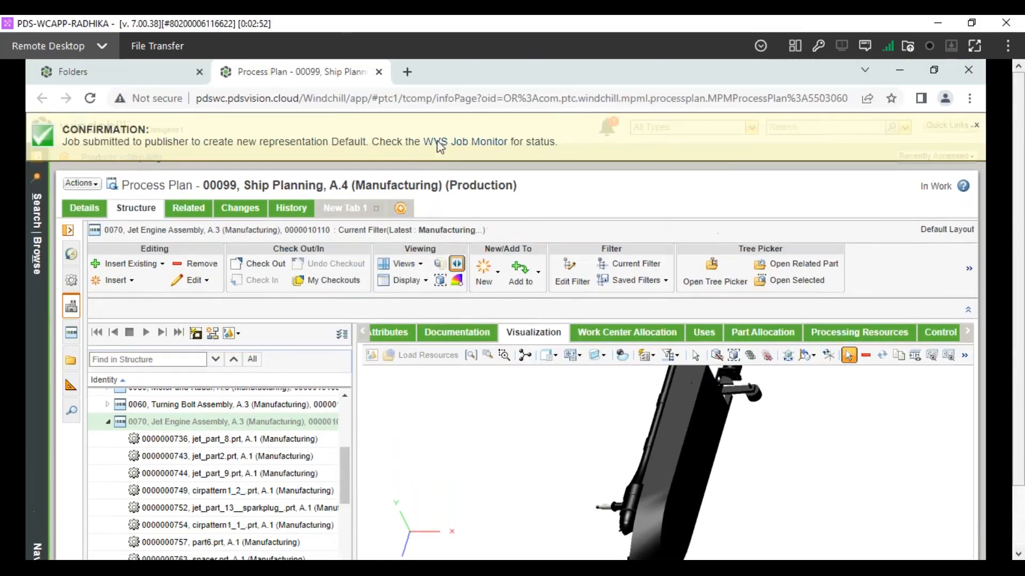
# Check the Jet Engine Assembly publish job's status and details in the WVS Job Monitor, refreshing the list, and close the monitor.
pyautogui.click(447, 143)
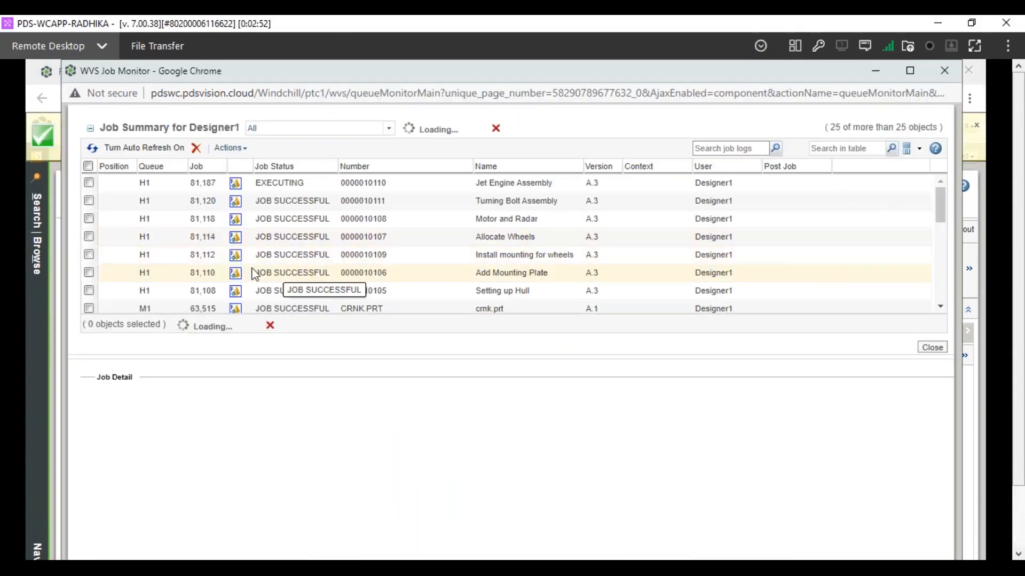
pyautogui.click(205, 184)
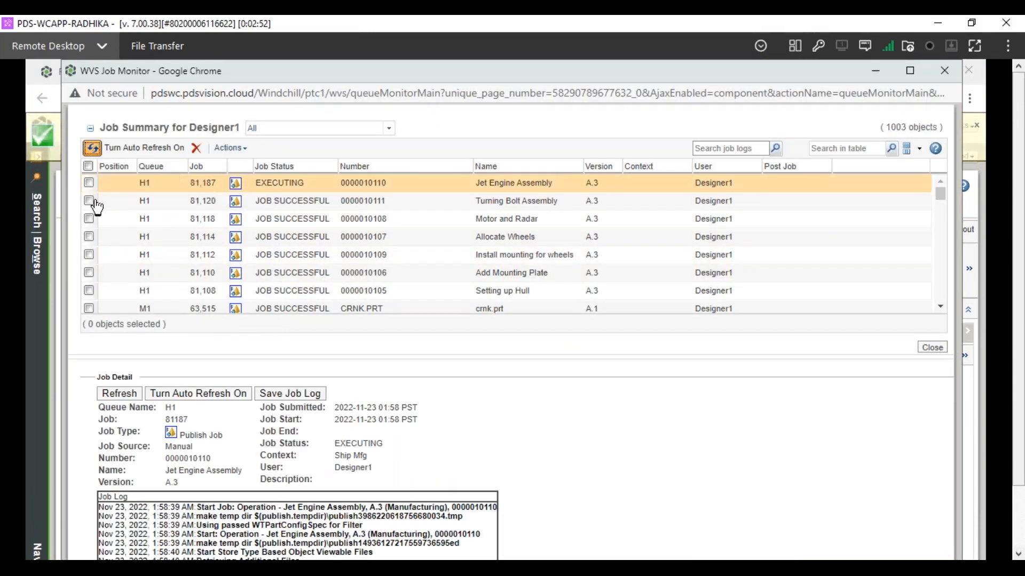
pyautogui.click(91, 148)
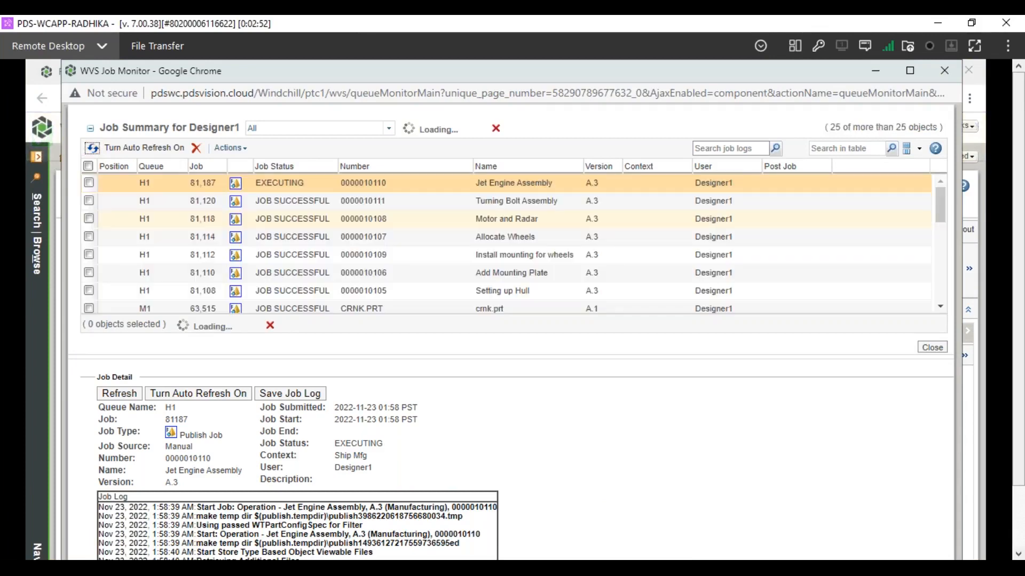
pyautogui.click(92, 147)
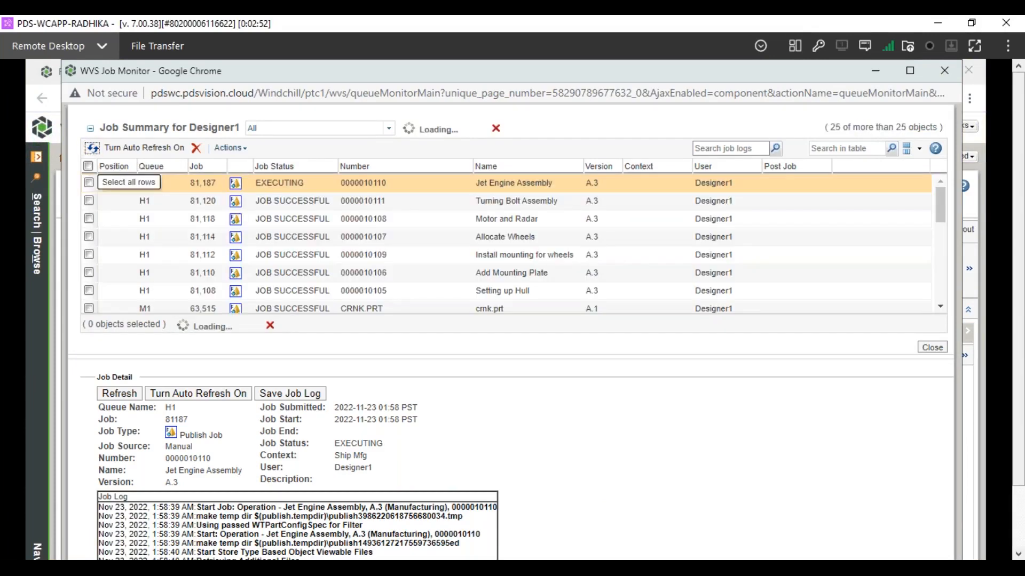
pyautogui.click(91, 147)
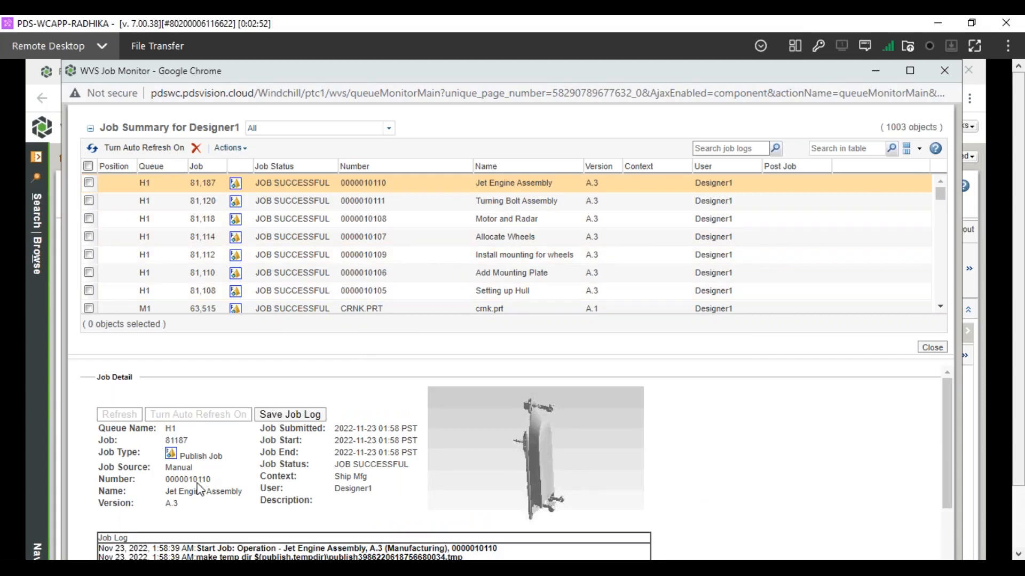
pyautogui.moveTo(166, 491); pyautogui.dragTo(240, 497)
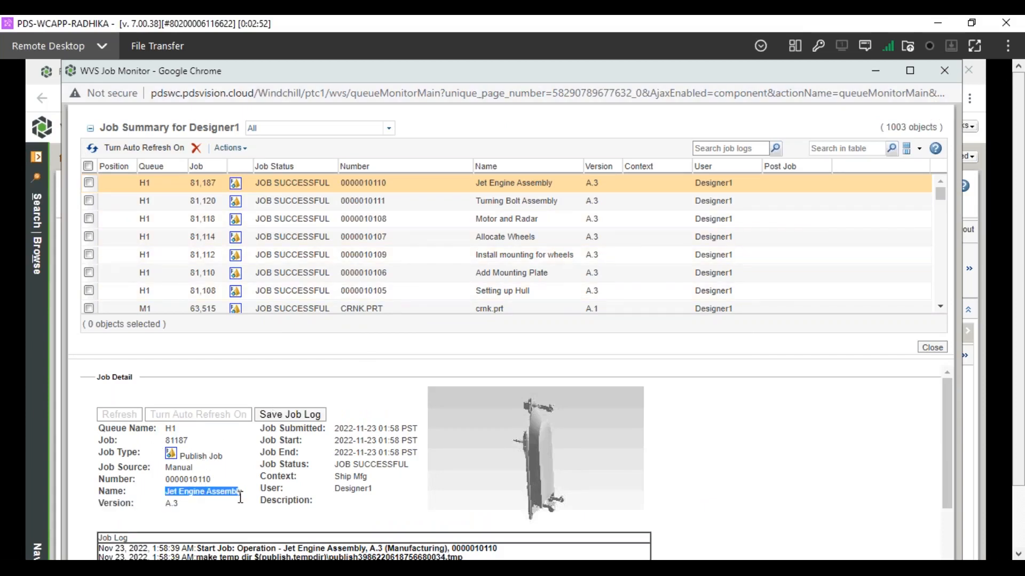
pyautogui.click(944, 70)
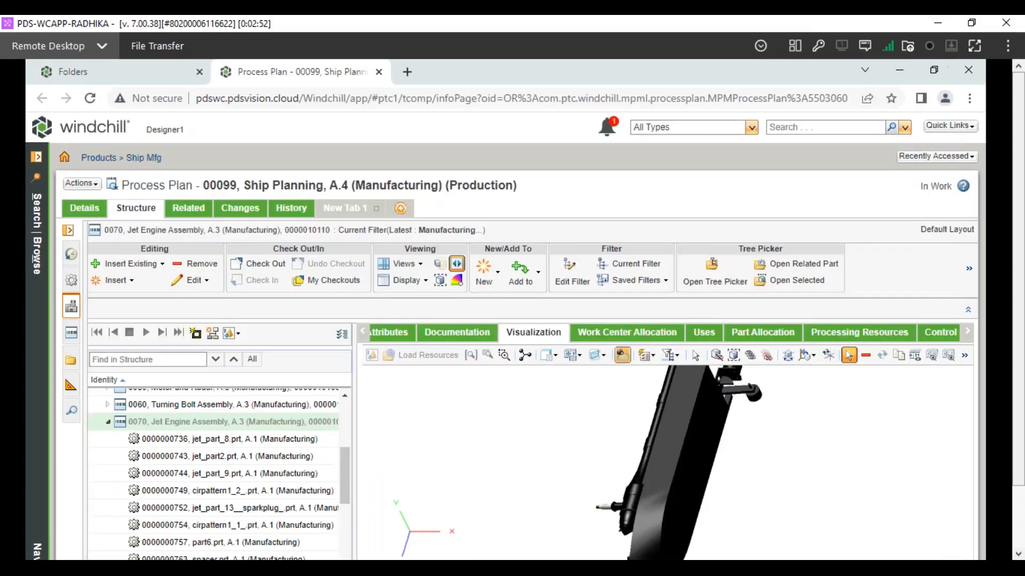
# Open the default representation of operation 0070 in Creo View MCAD, accepting the saved credentials and startup license options.
pyautogui.moveTo(306, 550)
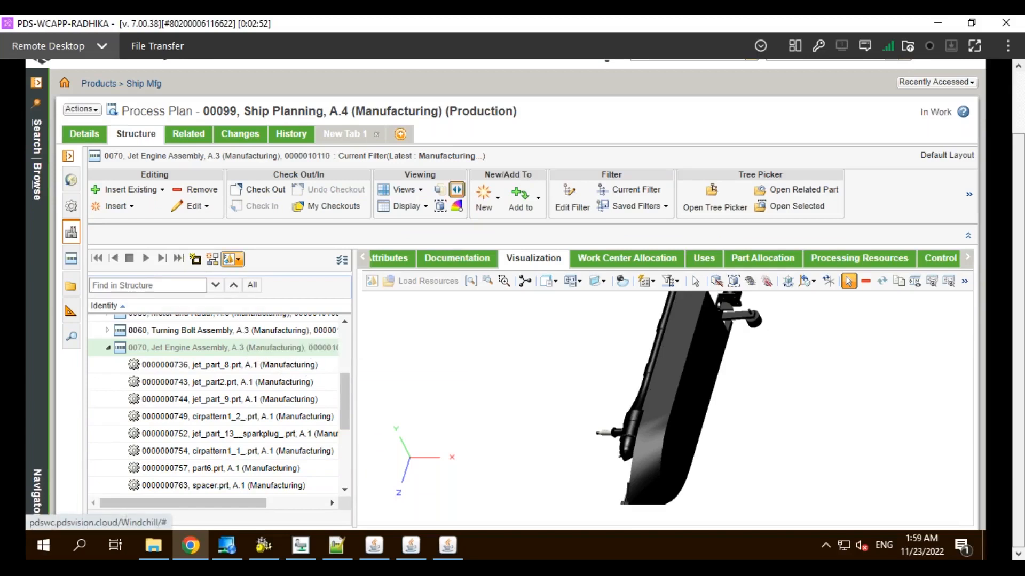
pyautogui.click(235, 259)
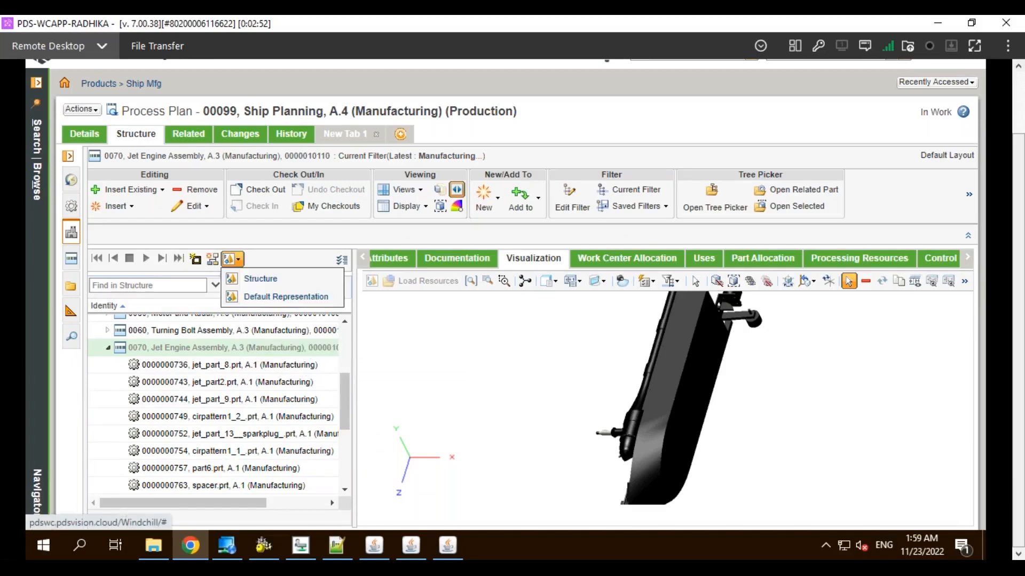
pyautogui.click(308, 299)
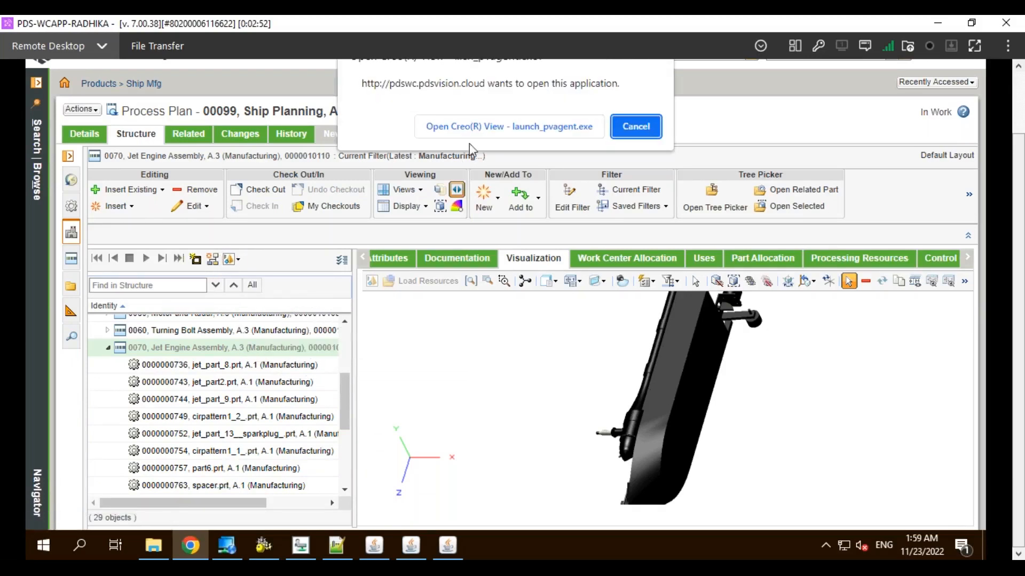
pyautogui.click(522, 136)
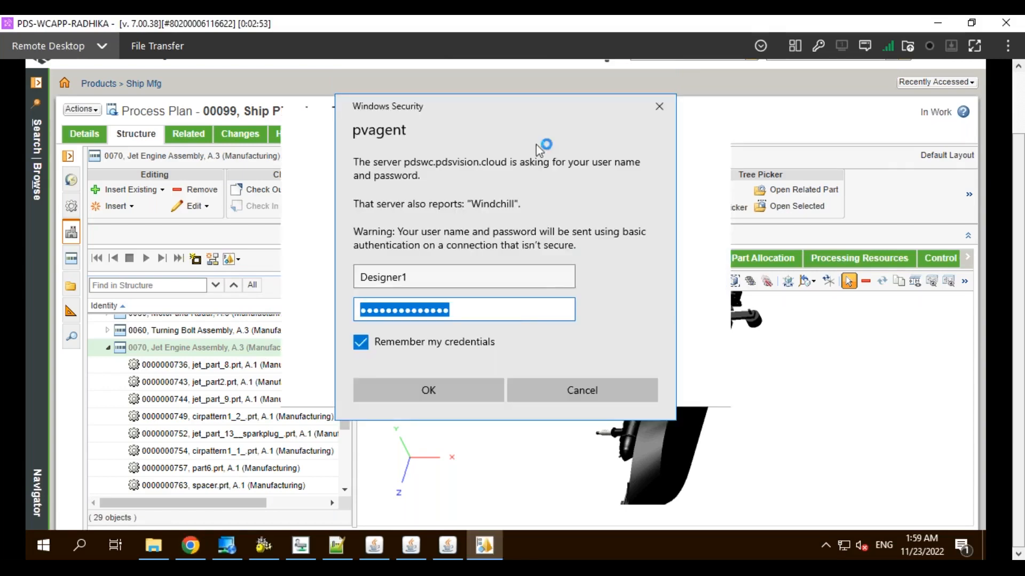
pyautogui.click(434, 390)
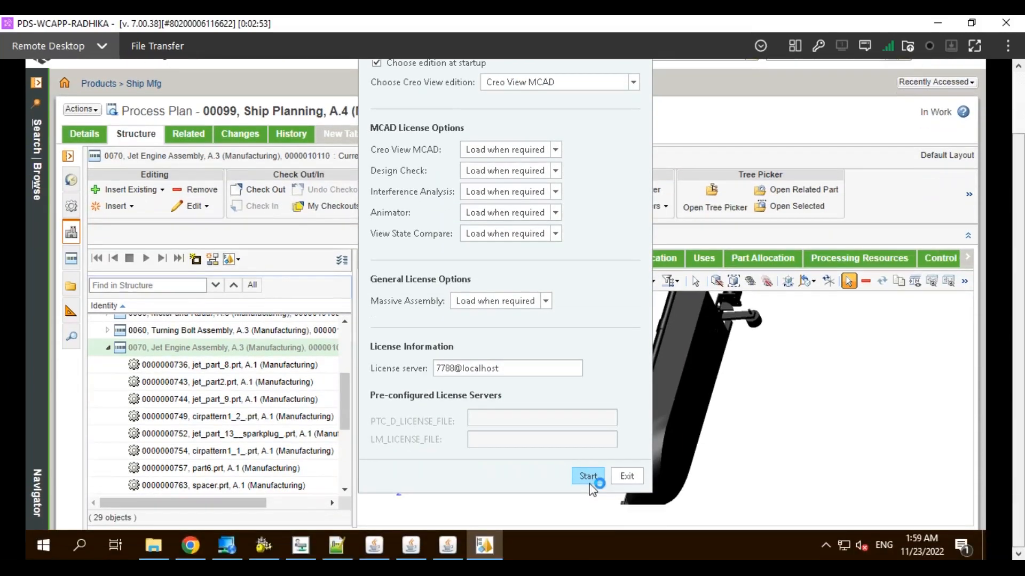
pyautogui.click(587, 524)
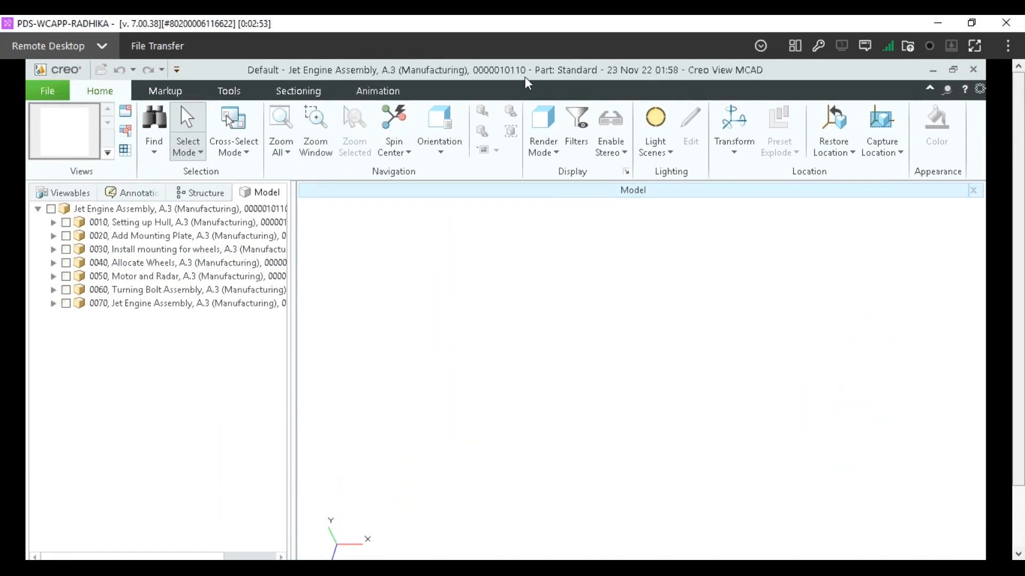
# Load the whole Jet Engine Assembly model, expand operation 0070 and select cirpattern1_1_.prt in it.
pyautogui.click(51, 211)
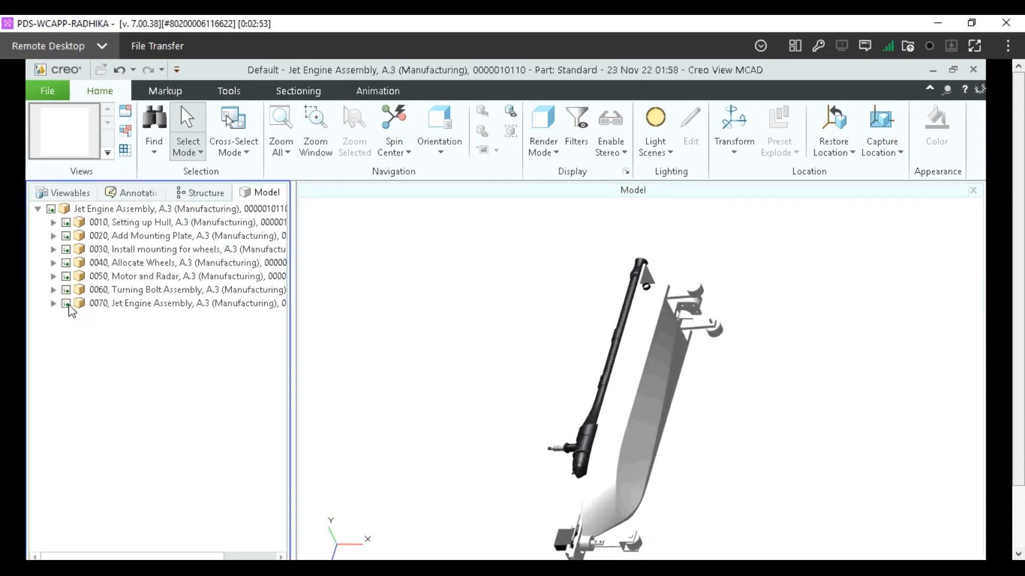
pyautogui.click(53, 303)
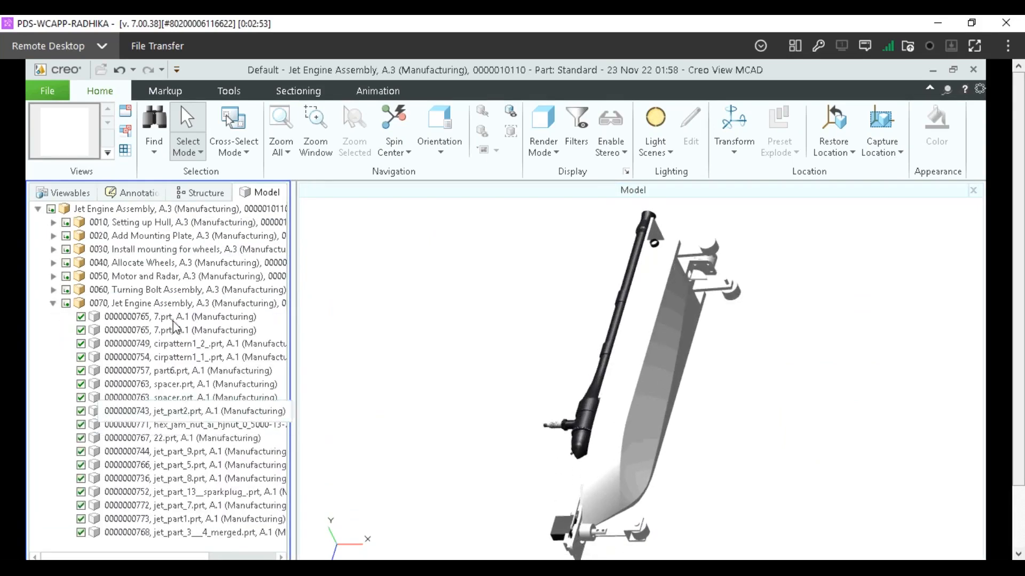
pyautogui.click(159, 357)
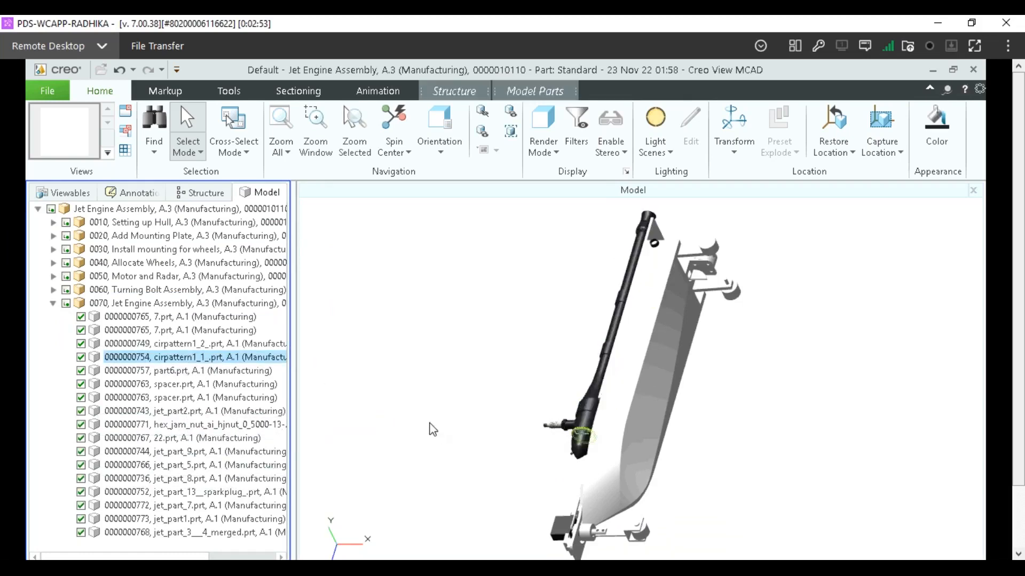
# Orient the model to the saved Ship View so that the whole ship fits in the display.
pyautogui.click(441, 154)
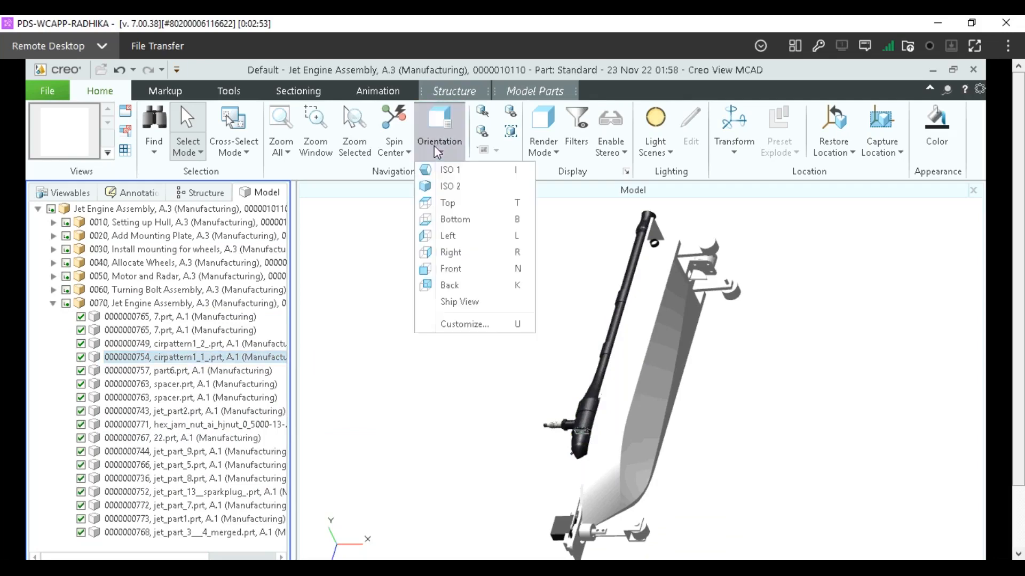
pyautogui.click(445, 306)
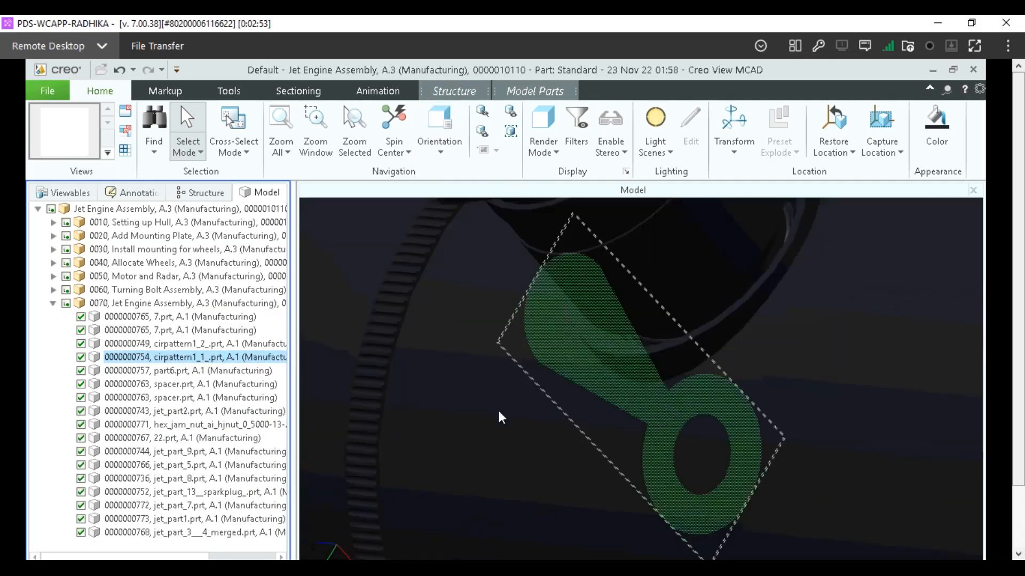
pyautogui.click(494, 404)
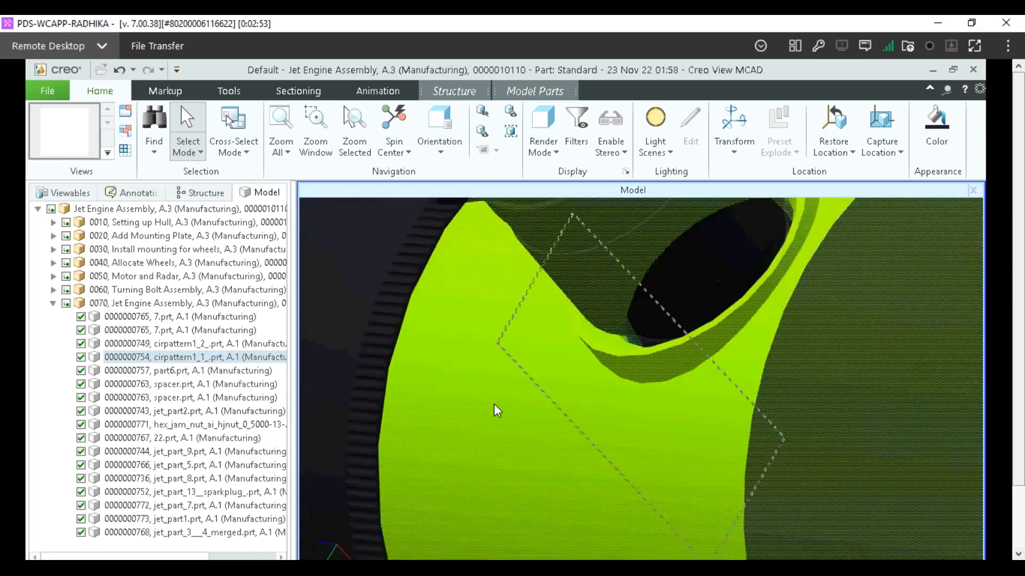
pyautogui.scroll(-5, 494, 404)
pyautogui.scroll(-3, 494, 411)
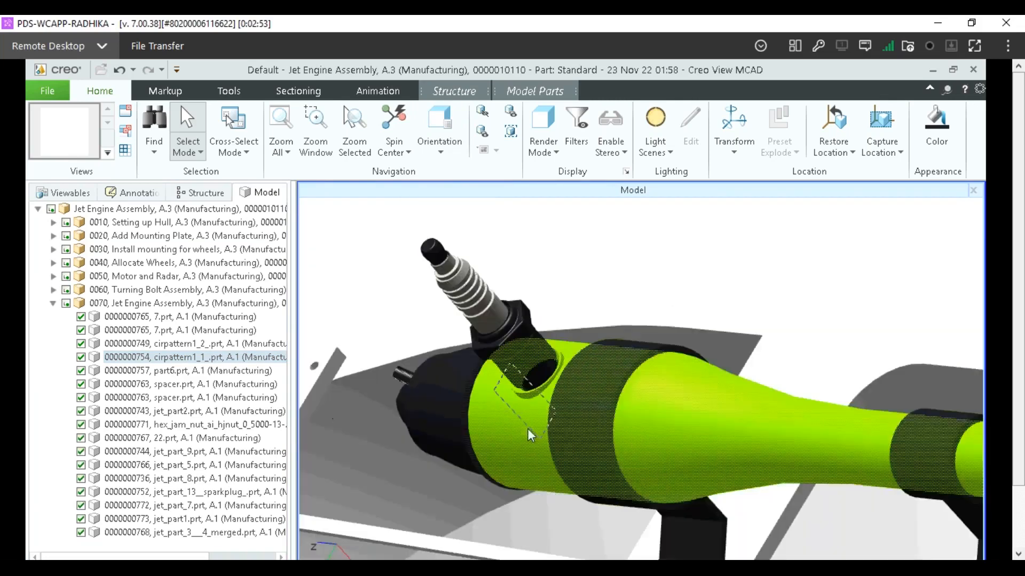
pyautogui.scroll(-4, 643, 483)
pyautogui.scroll(-2, 475, 283)
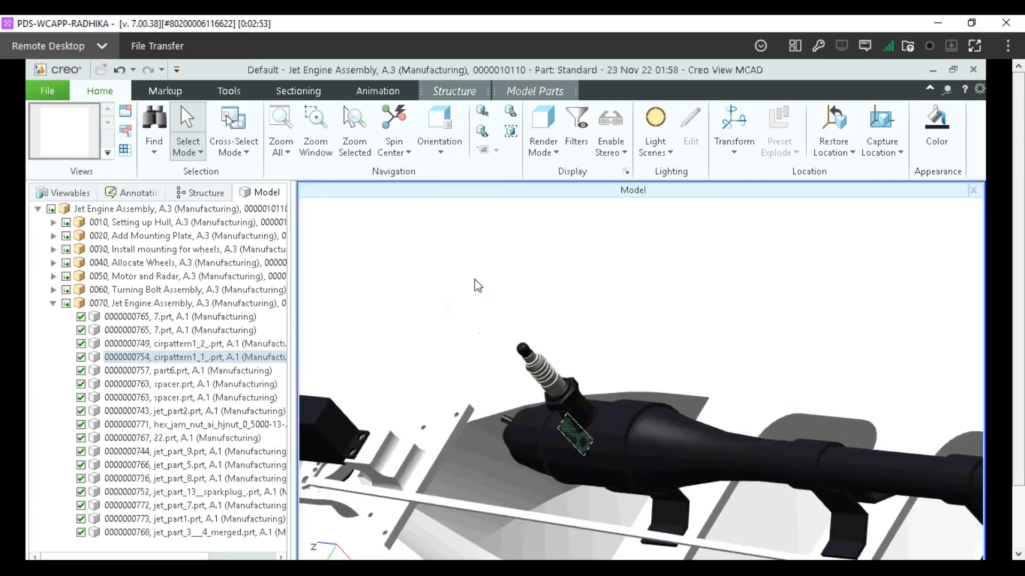
pyautogui.scroll(-3, 569, 256)
pyautogui.scroll(-2, 639, 291)
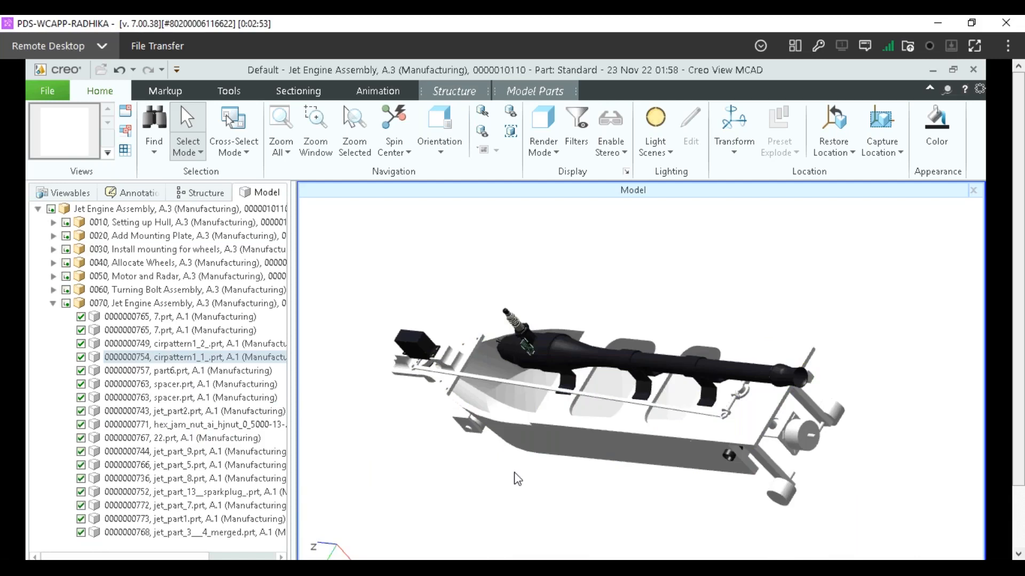
# Color all parts of operation 0070, Jet Engine Assembly, bright green (red 0, green 255, blue 0).
pyautogui.click(148, 304)
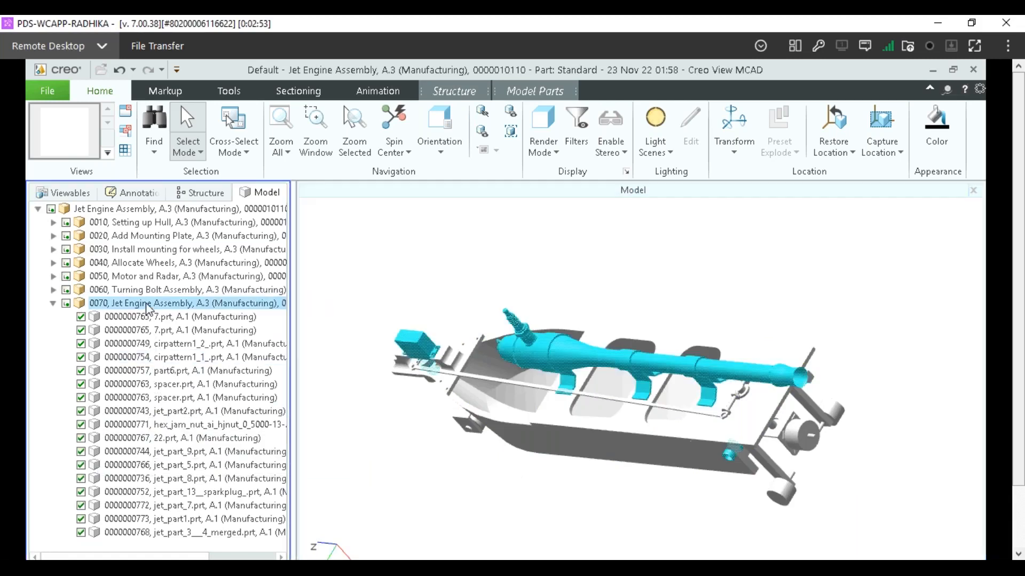
pyautogui.click(937, 126)
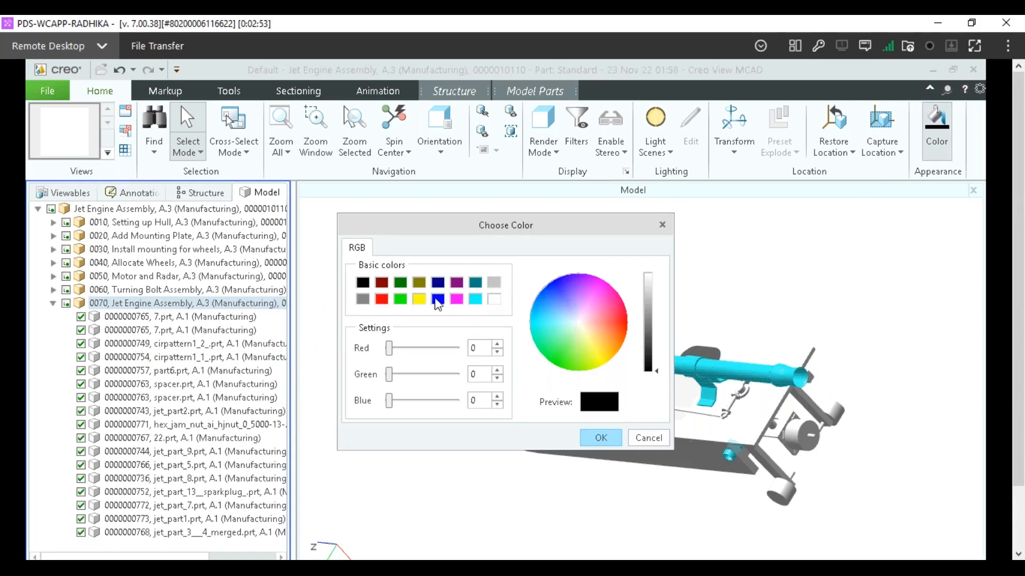
pyautogui.click(401, 300)
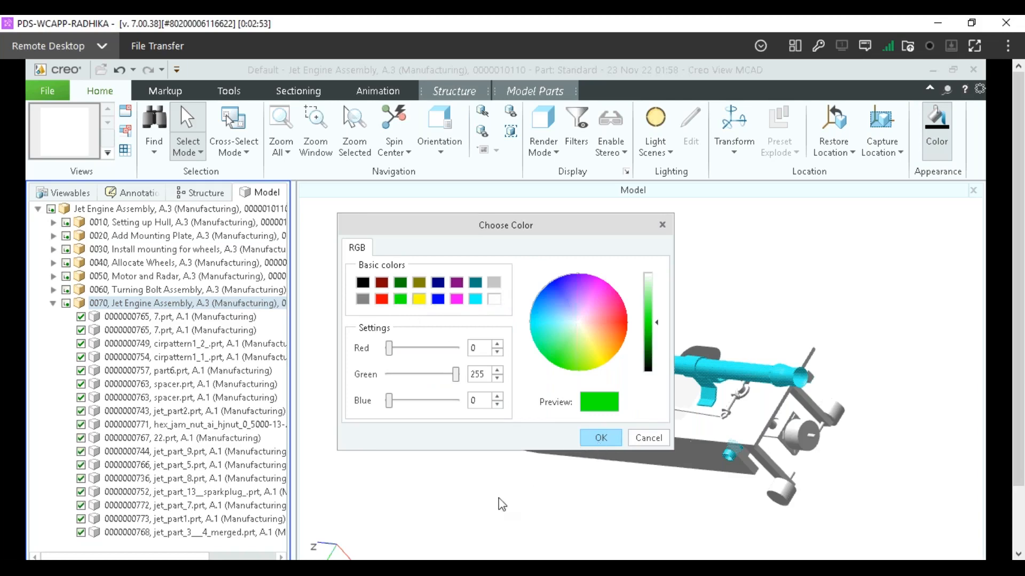
pyautogui.click(600, 438)
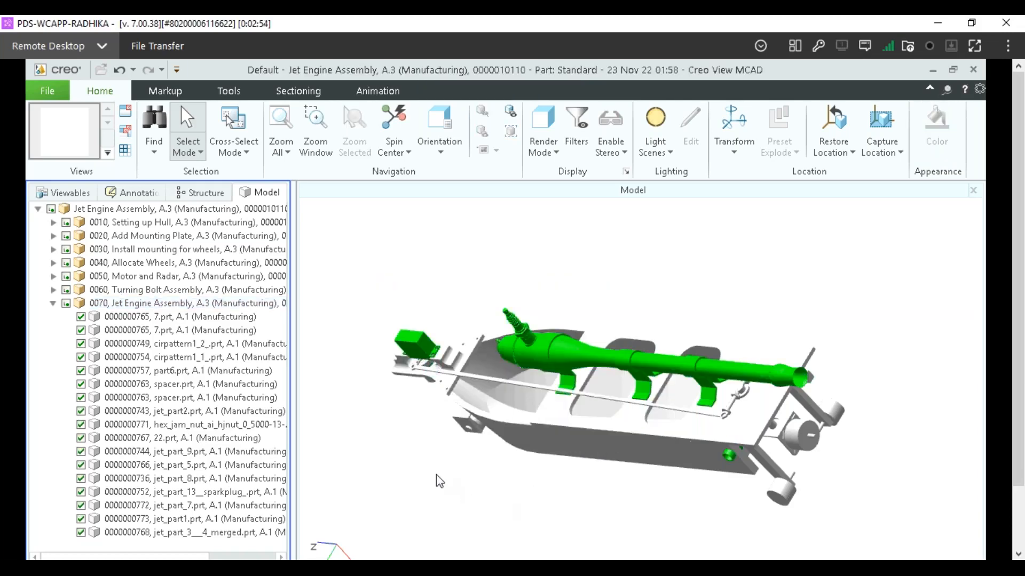
# Pull jet_part_13__sparkplug_.prt out of the jet engine body along its own axis so that it floats clear of its hole.
pyautogui.click(568, 350)
pyautogui.click(567, 358)
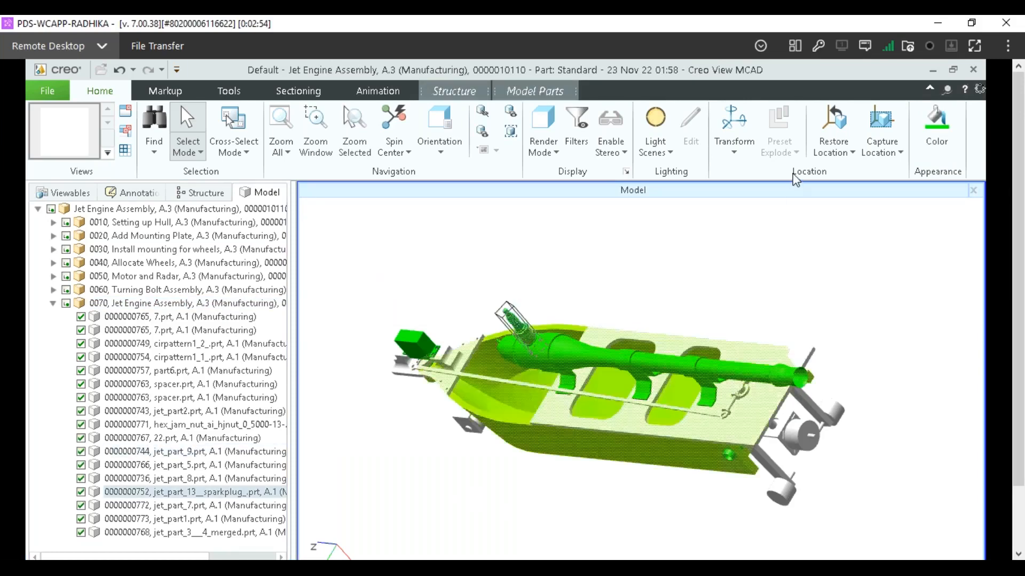
pyautogui.click(734, 127)
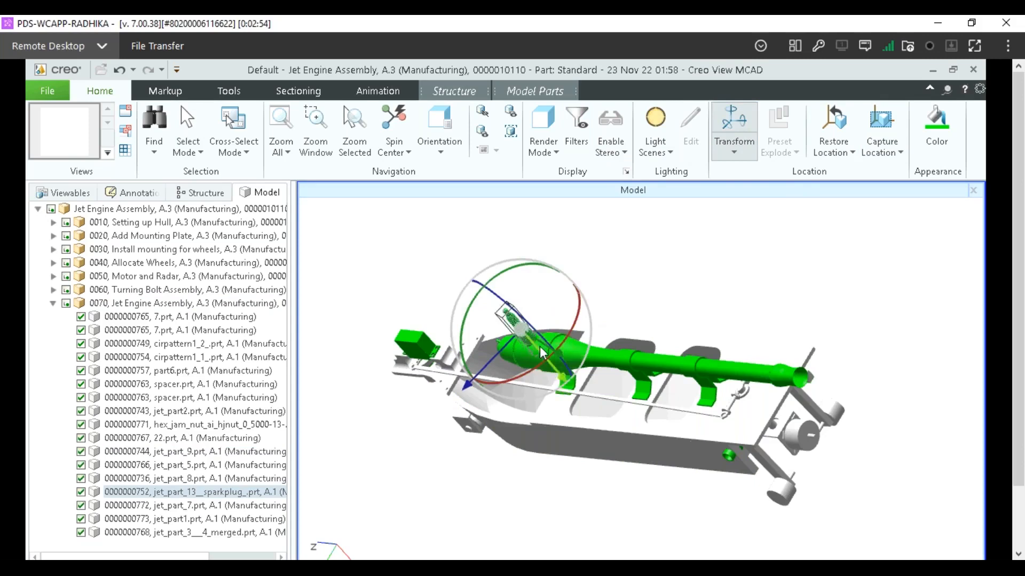
pyautogui.moveTo(543, 354); pyautogui.dragTo(526, 320)
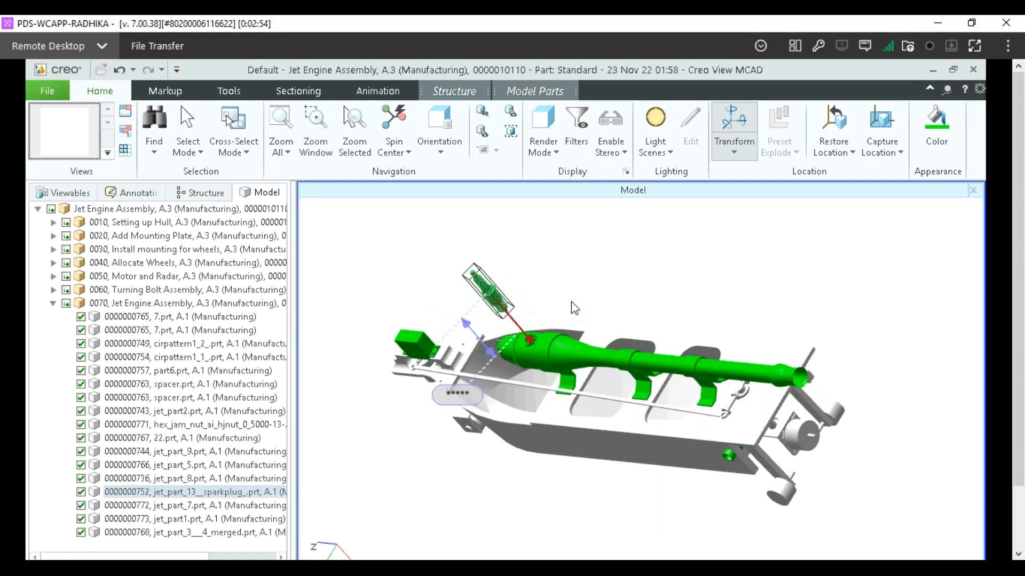
pyautogui.click(648, 299)
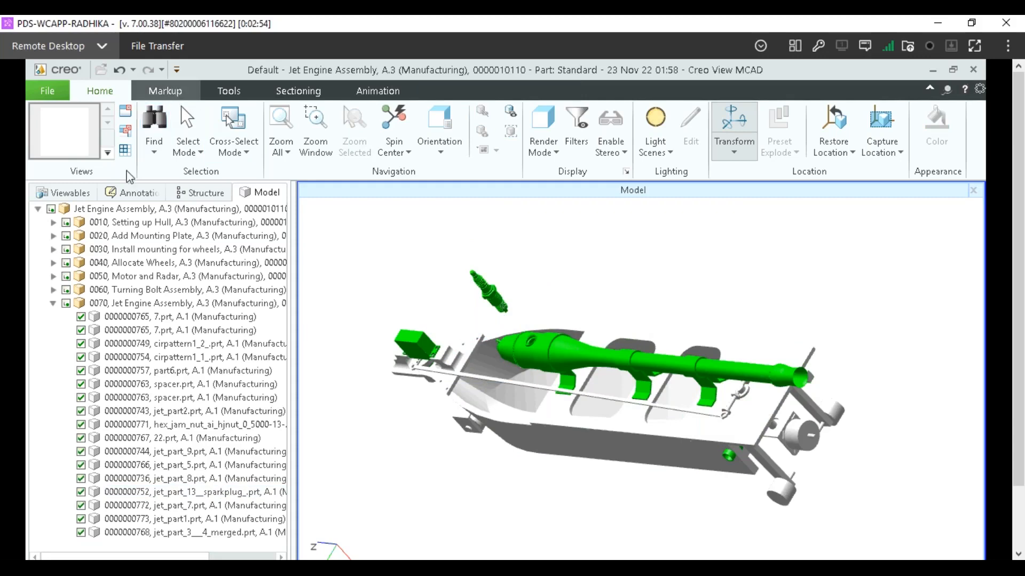
# Add a note with leader reading "Assemble Jet Engine", attached to the mounting plate beside the engine and placed above the ship.
pyautogui.click(164, 91)
pyautogui.click(42, 152)
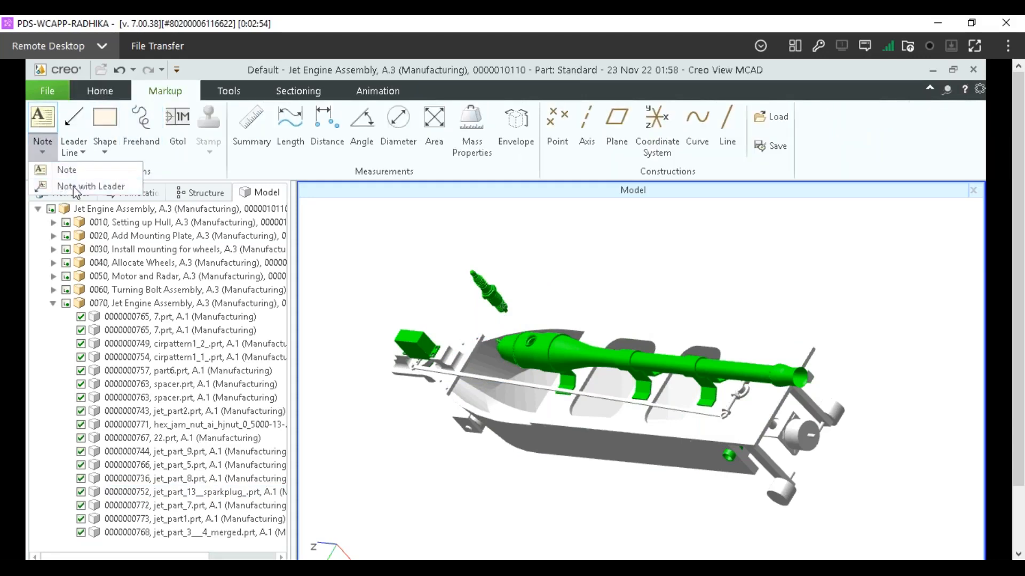
pyautogui.click(75, 187)
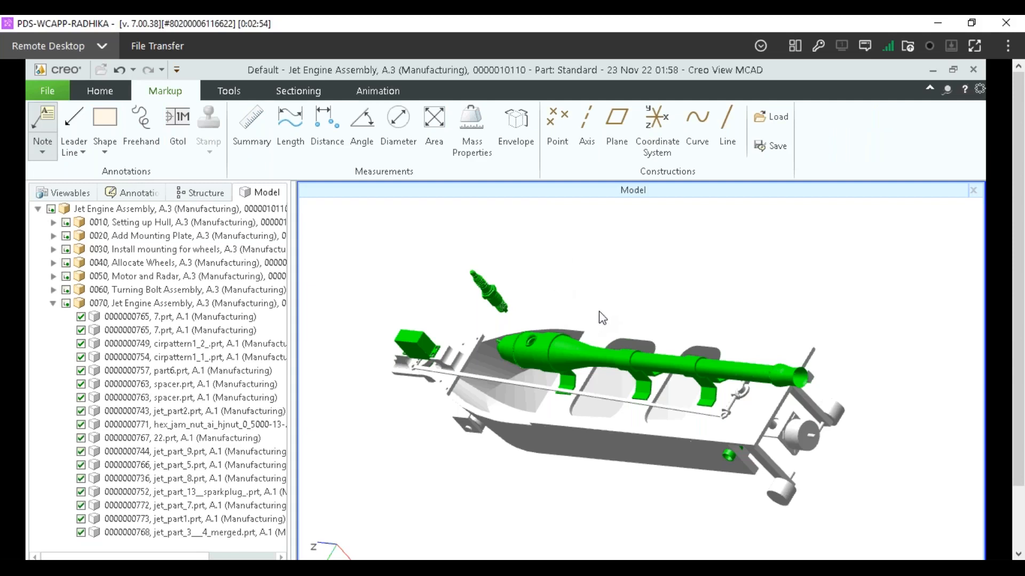
pyautogui.click(596, 344)
pyautogui.click(597, 281)
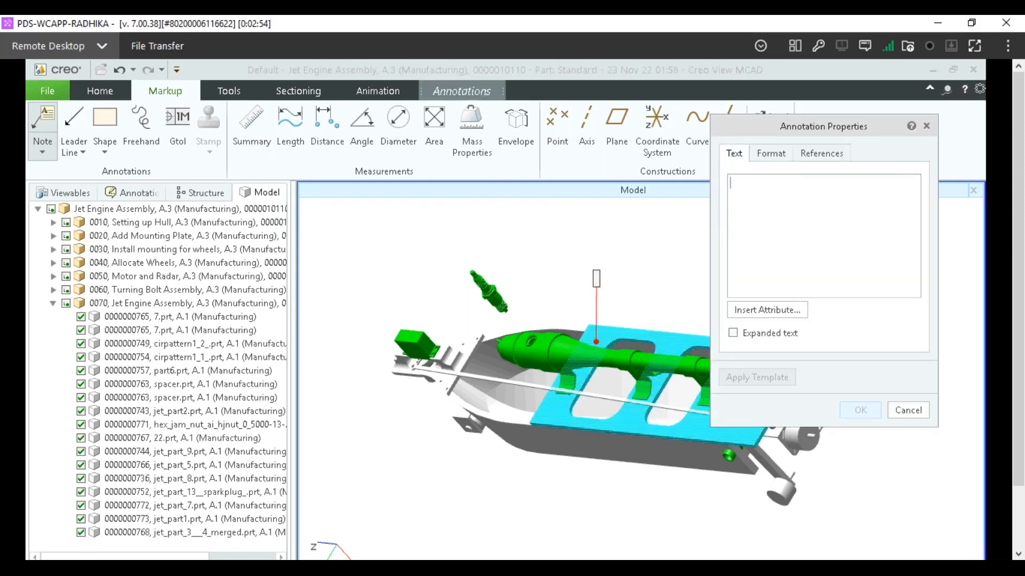
pyautogui.write('Assembl')
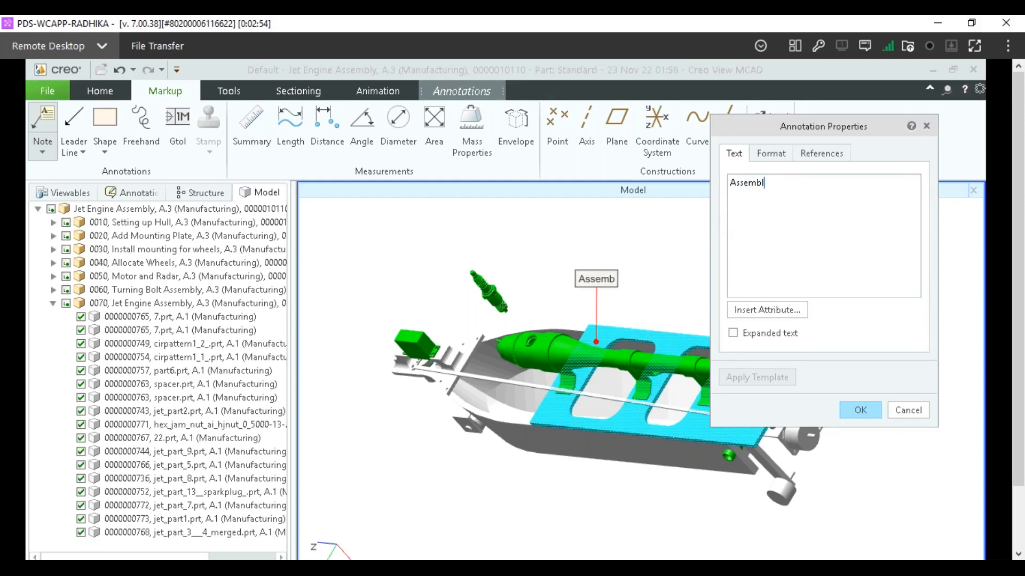
pyautogui.write('e Jet Engine')
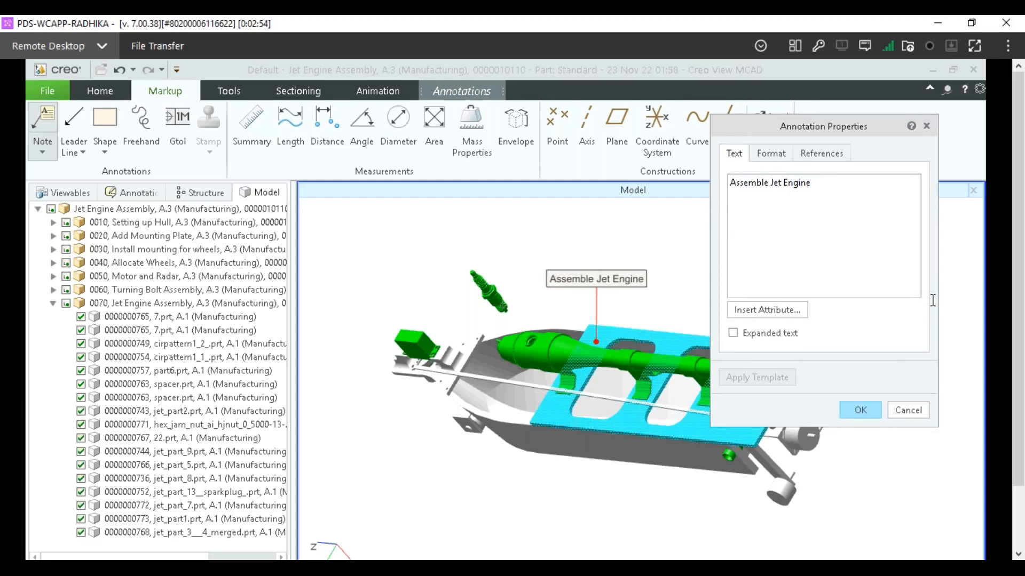
# Set the note's font size to 16 points and accept the annotation.
pyautogui.click(773, 154)
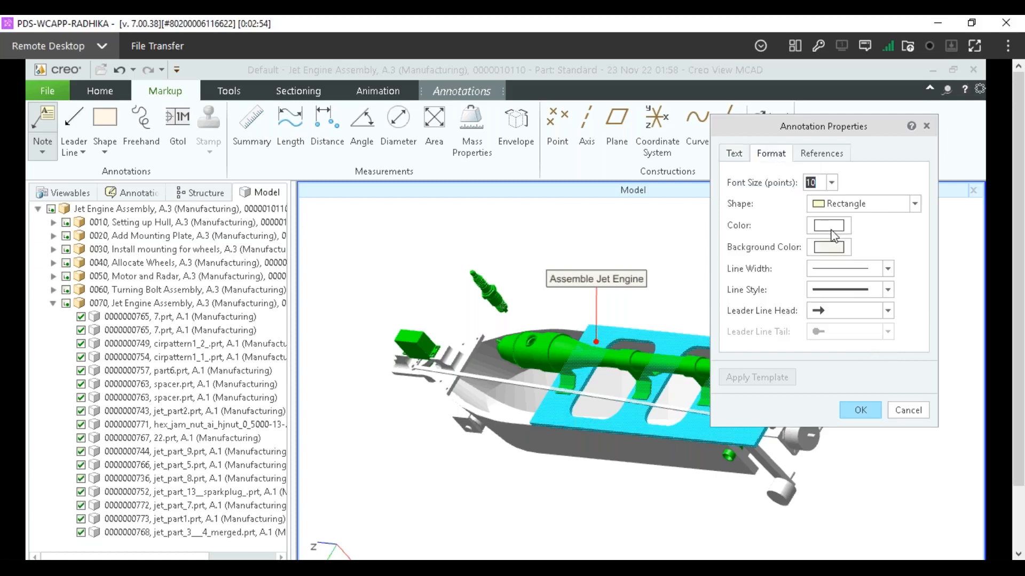
pyautogui.write('16')
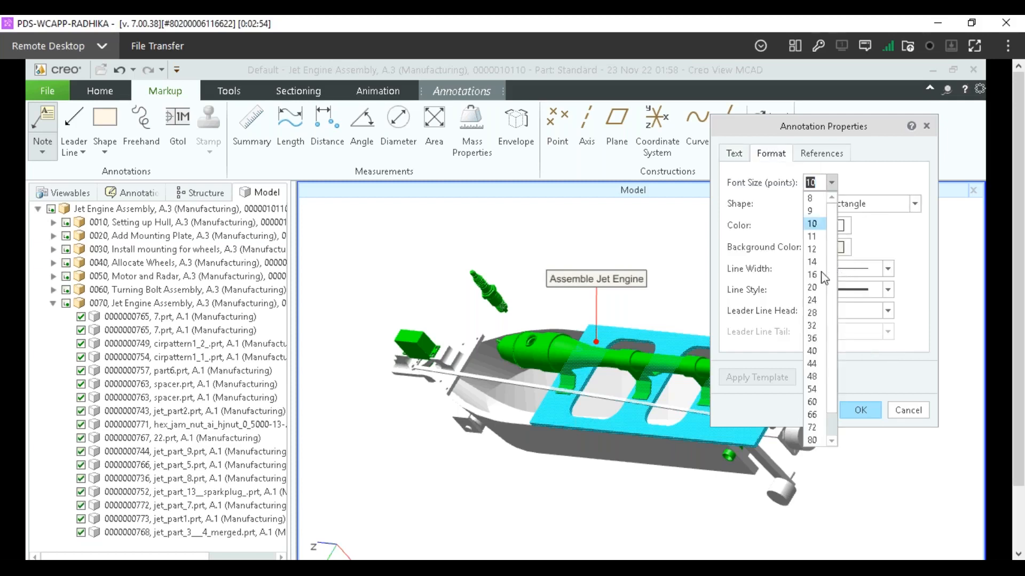
pyautogui.press('Return')
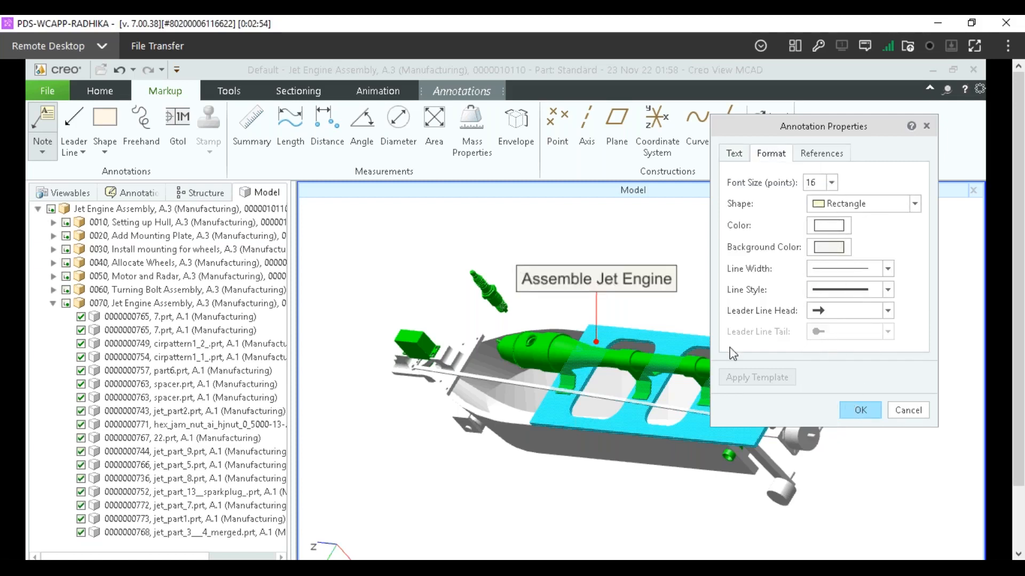
pyautogui.click(858, 411)
pyautogui.click(915, 311)
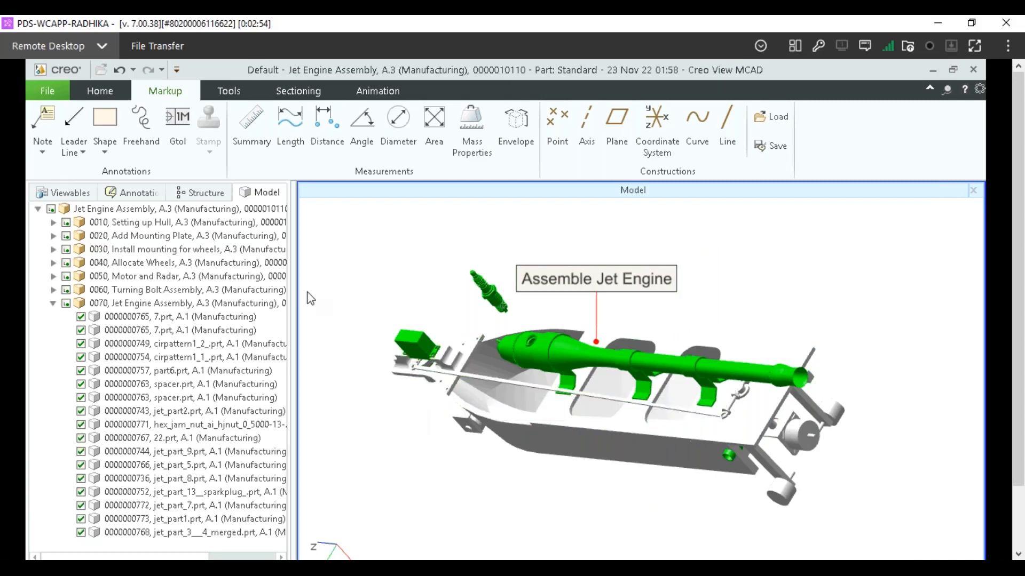
# Save the annotations to the server as a new annotation set named DefaultAnnotation and close Creo View.
pyautogui.click(38, 85)
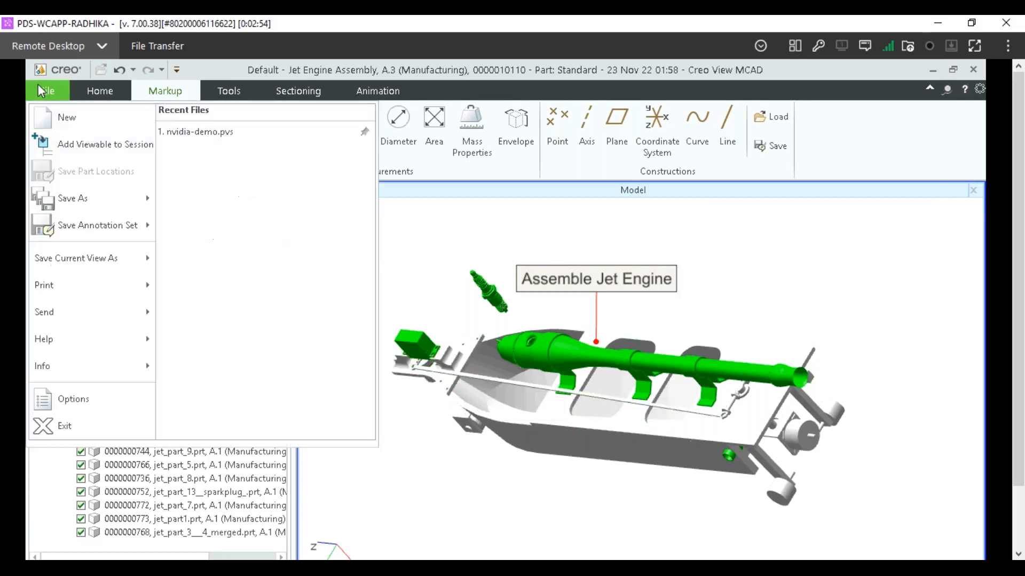
pyautogui.moveTo(84, 234)
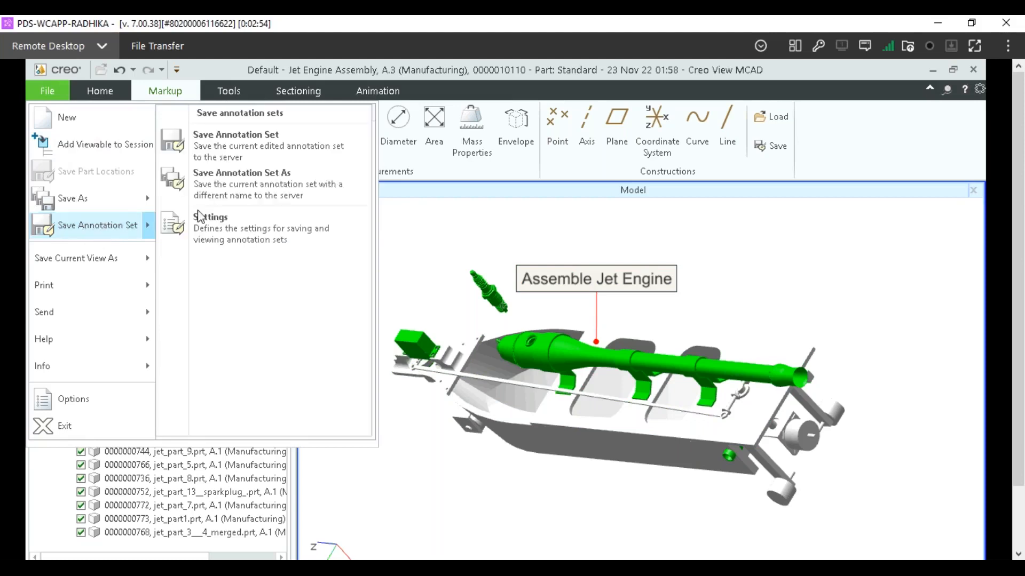
pyautogui.click(270, 183)
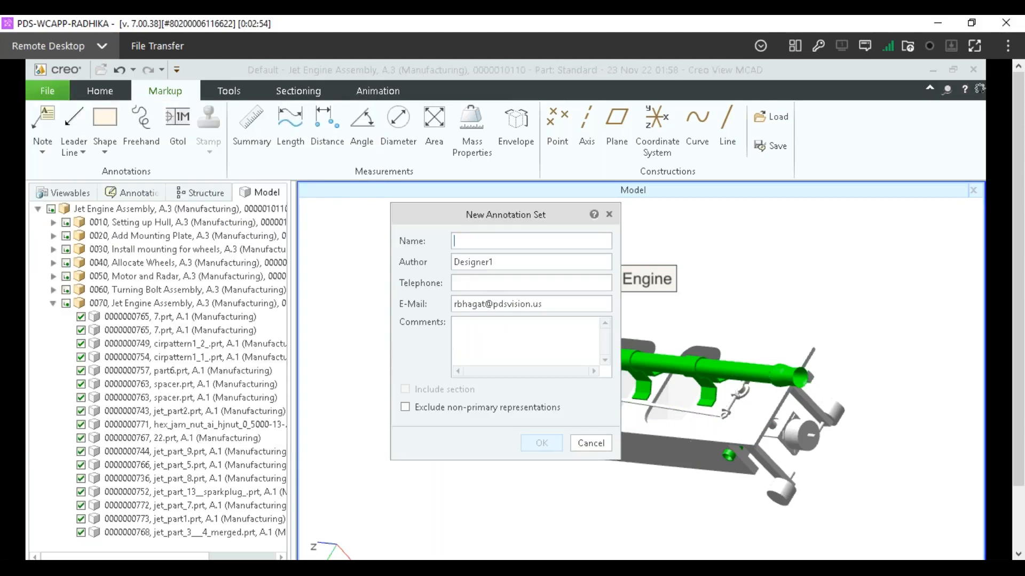
pyautogui.write('DefaultAnnotation')
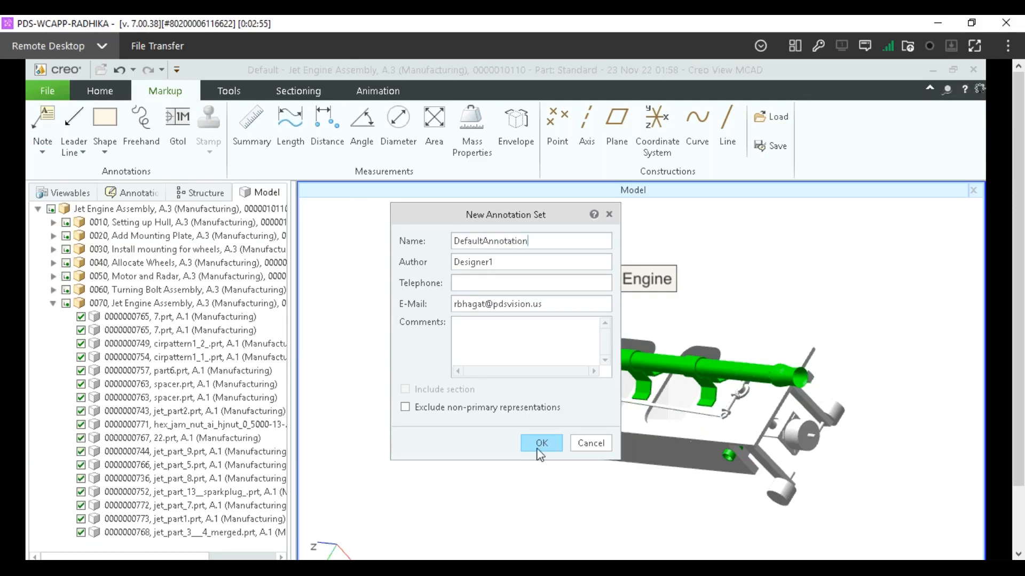
pyautogui.click(539, 448)
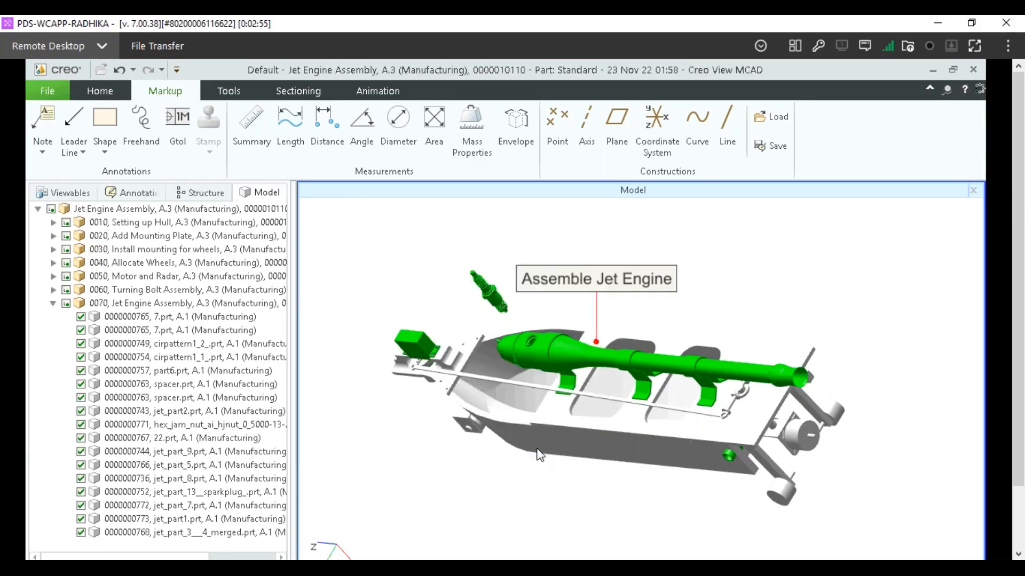
pyautogui.click(100, 92)
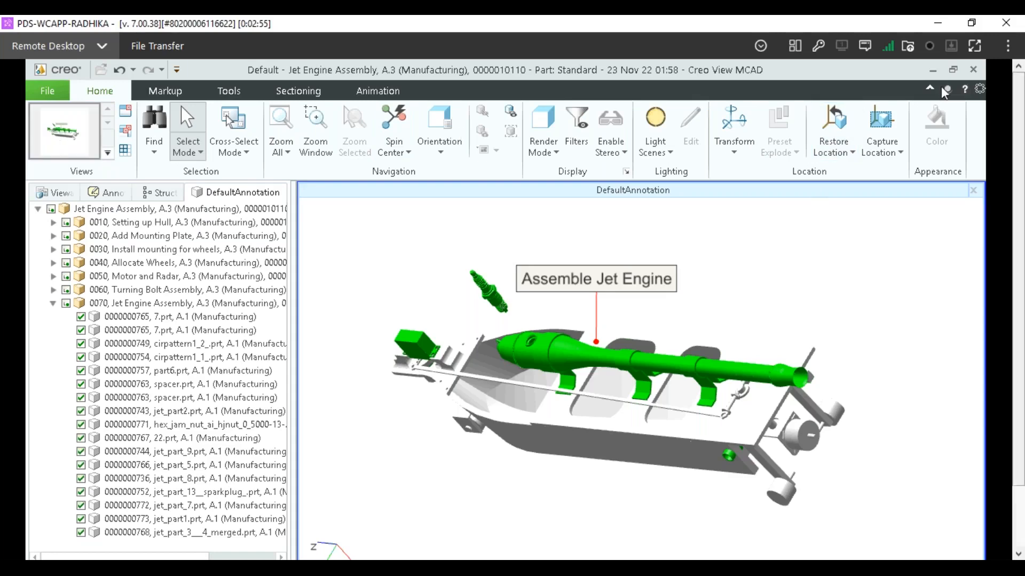
pyautogui.click(973, 69)
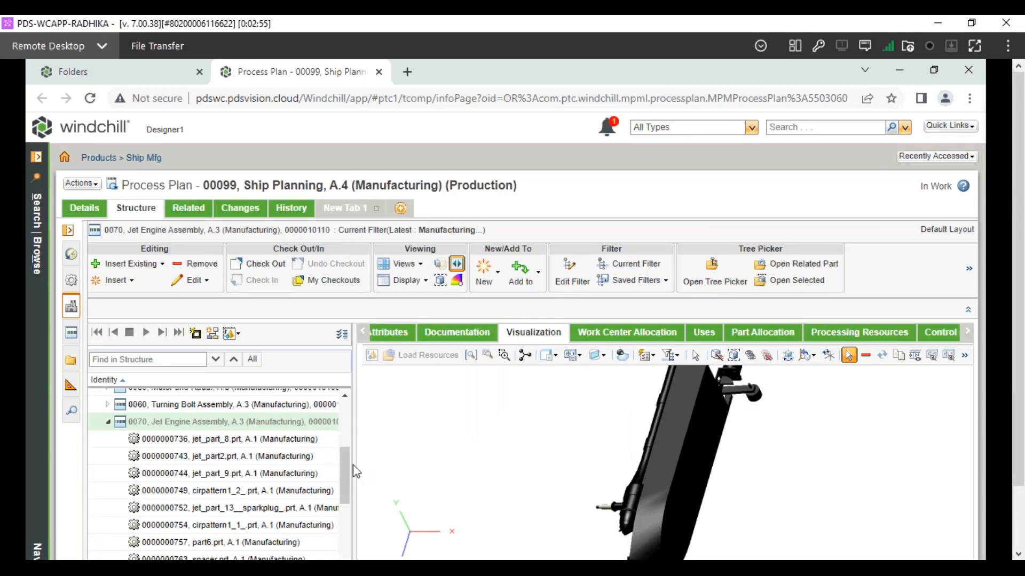
# In Windchill, generate work instructions for the top-level Ship Planning process plan instead of a single operation.
pyautogui.moveTo(344, 458); pyautogui.dragTo(347, 390)
pyautogui.click(185, 398)
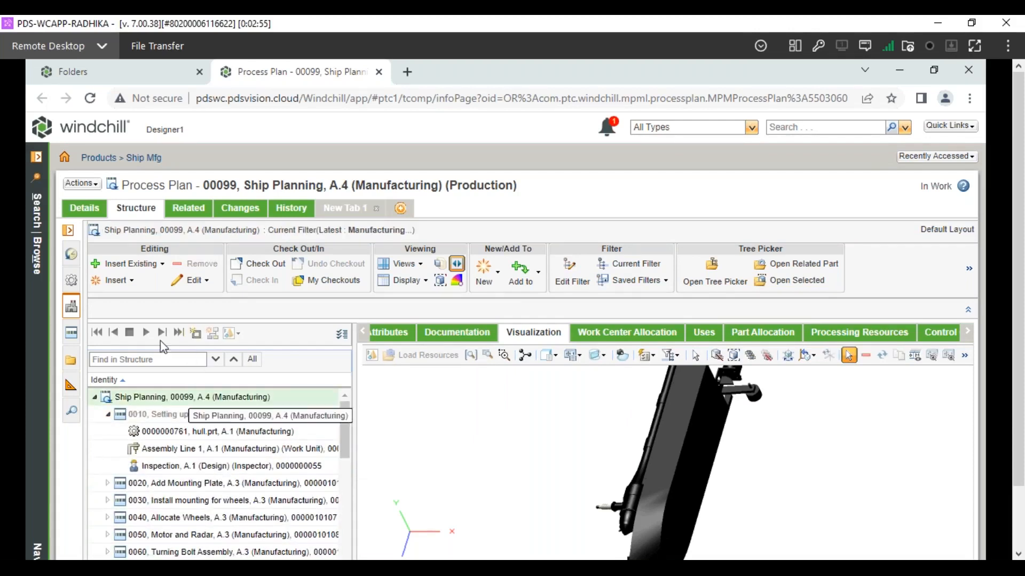
pyautogui.click(456, 263)
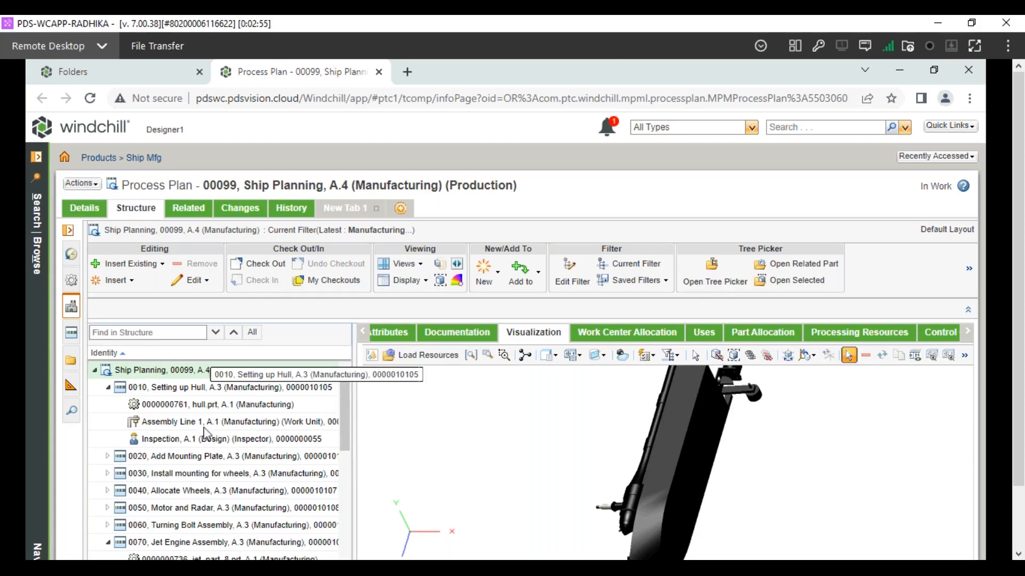
pyautogui.rightClick(188, 371)
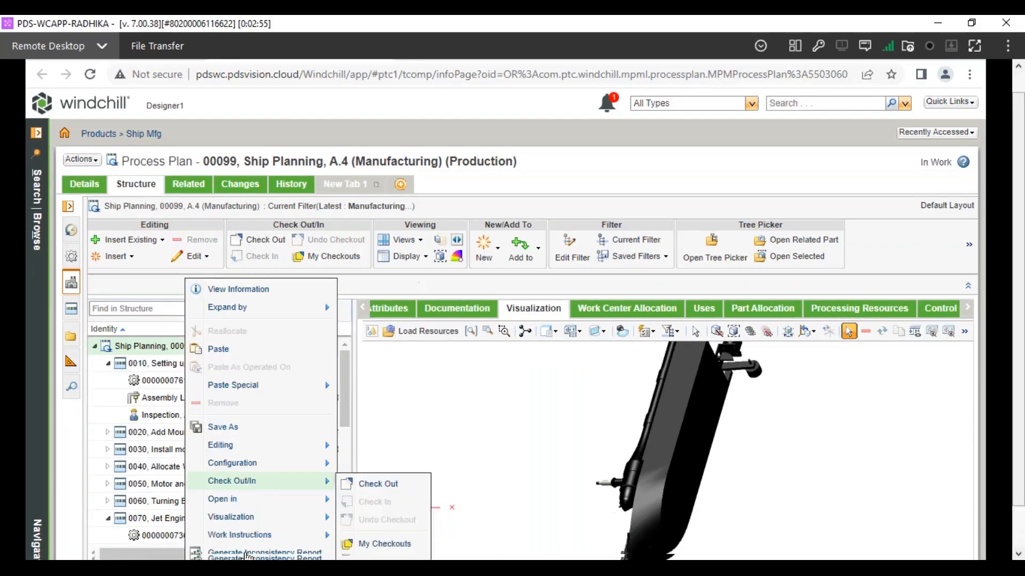
pyautogui.moveTo(243, 485)
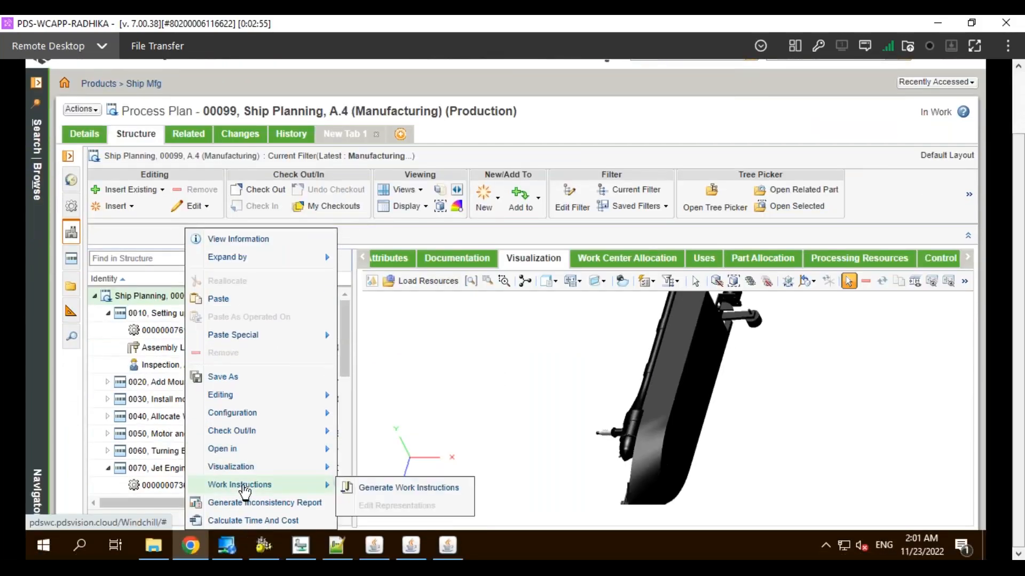
pyautogui.click(373, 494)
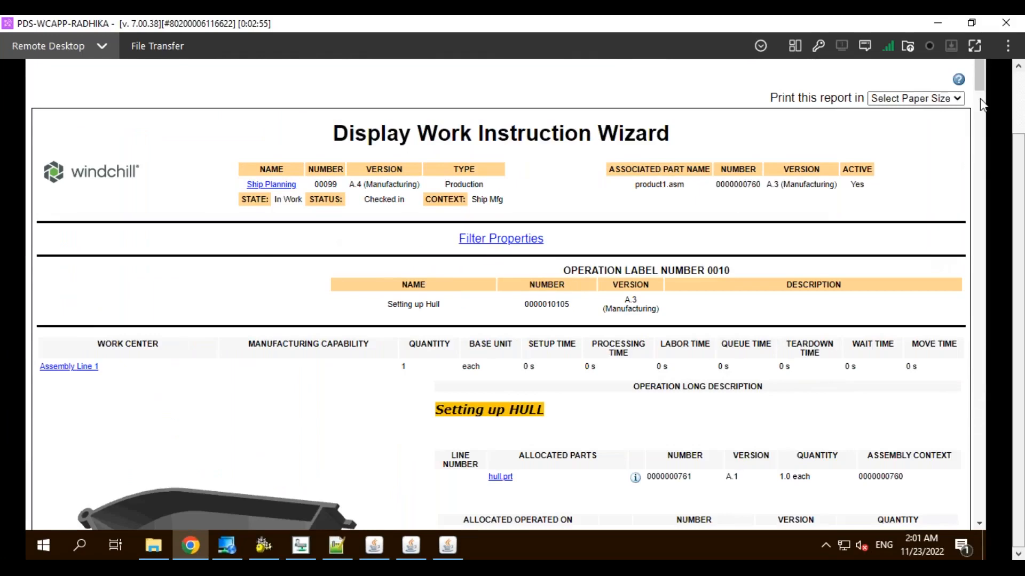
# Review the work instructions through operation 0070, examining its work center, allocated parts, resources and illustration, and try opening the illustration in Creo View.
pyautogui.moveTo(978, 148); pyautogui.dragTo(981, 193)
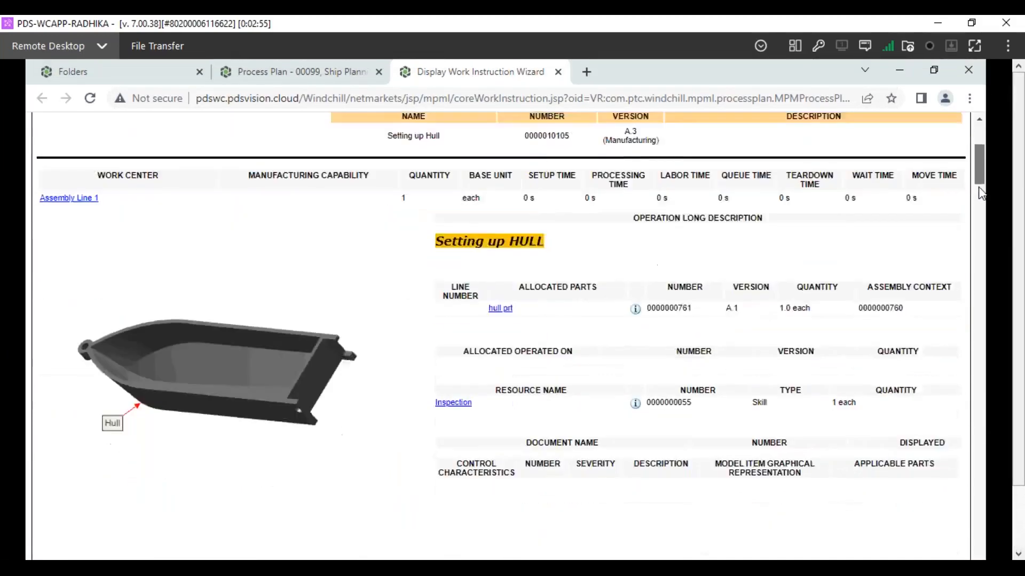
pyautogui.scroll(-14, 980, 193)
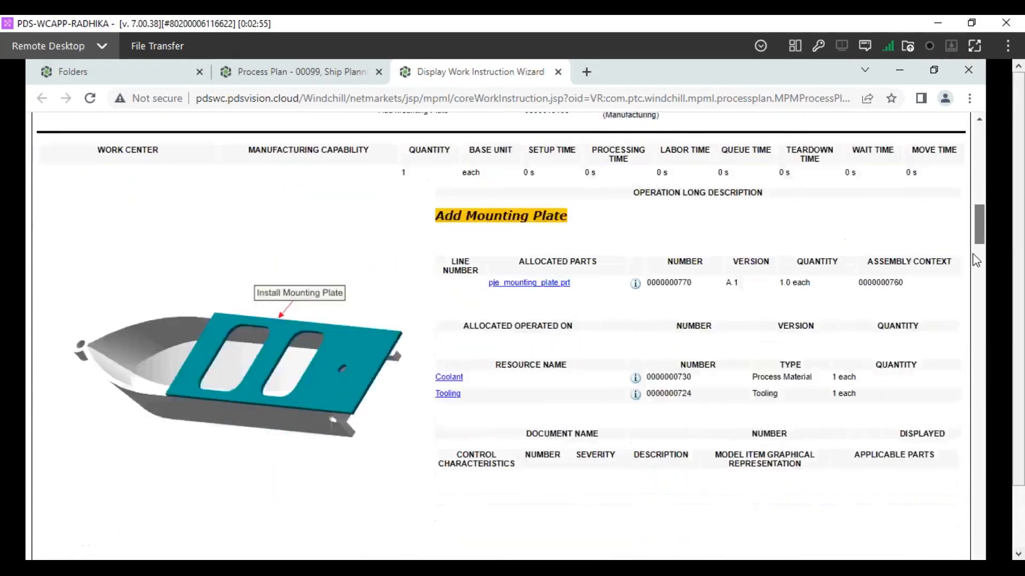
pyautogui.scroll(-11, 976, 260)
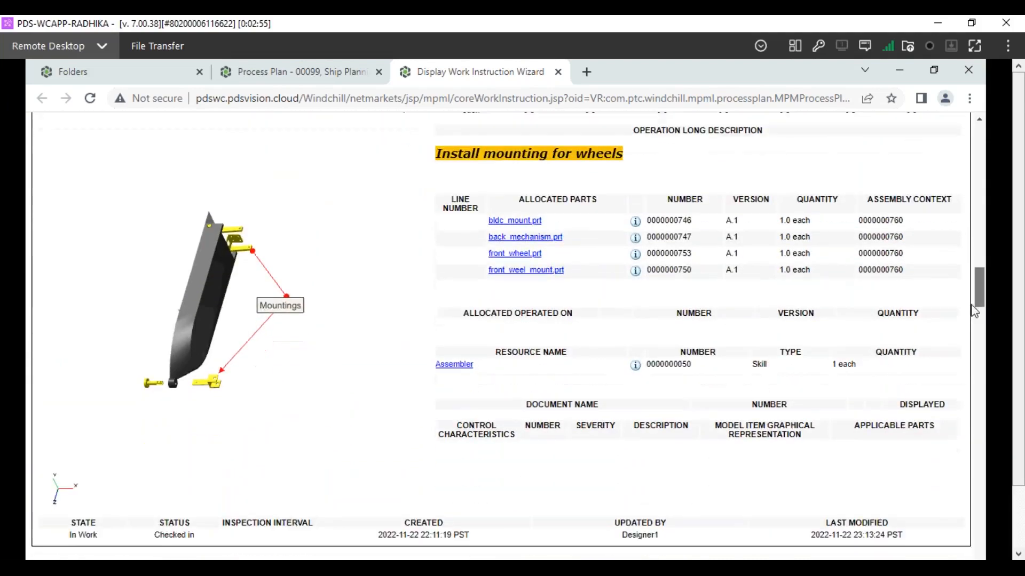
pyautogui.moveTo(972, 307); pyautogui.dragTo(985, 528)
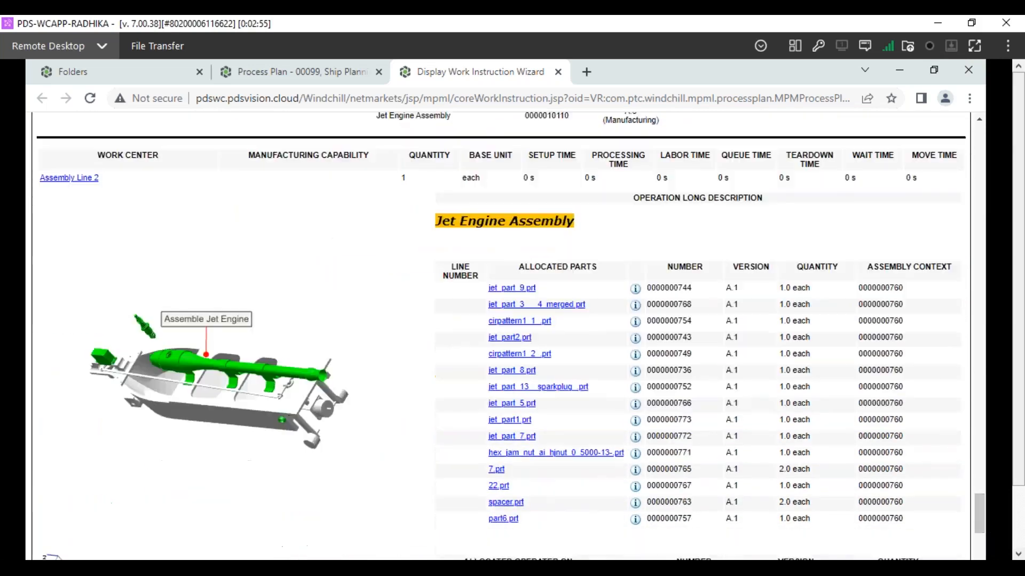
pyautogui.scroll(-1, 521, 254)
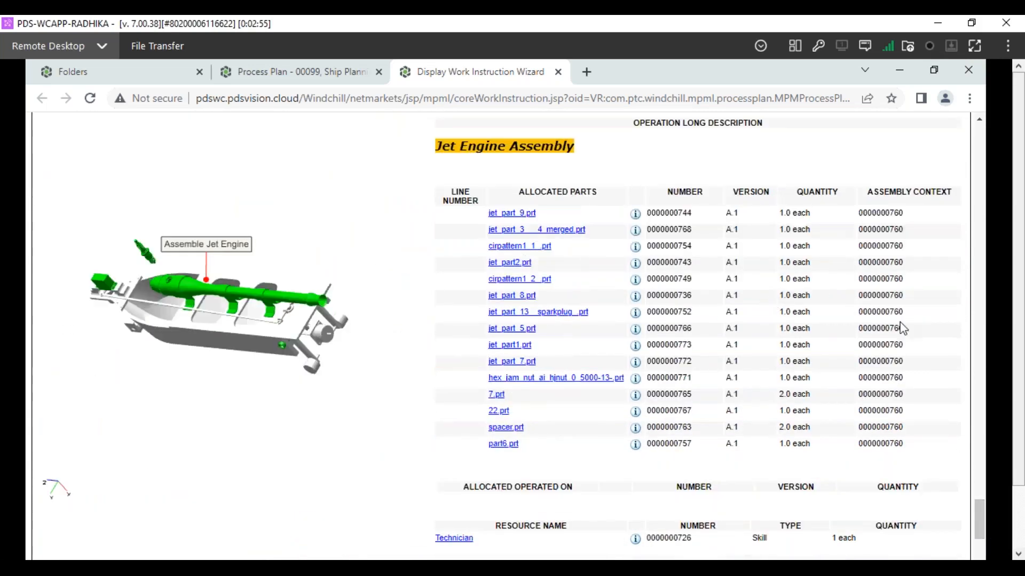
pyautogui.scroll(2, 788, 217)
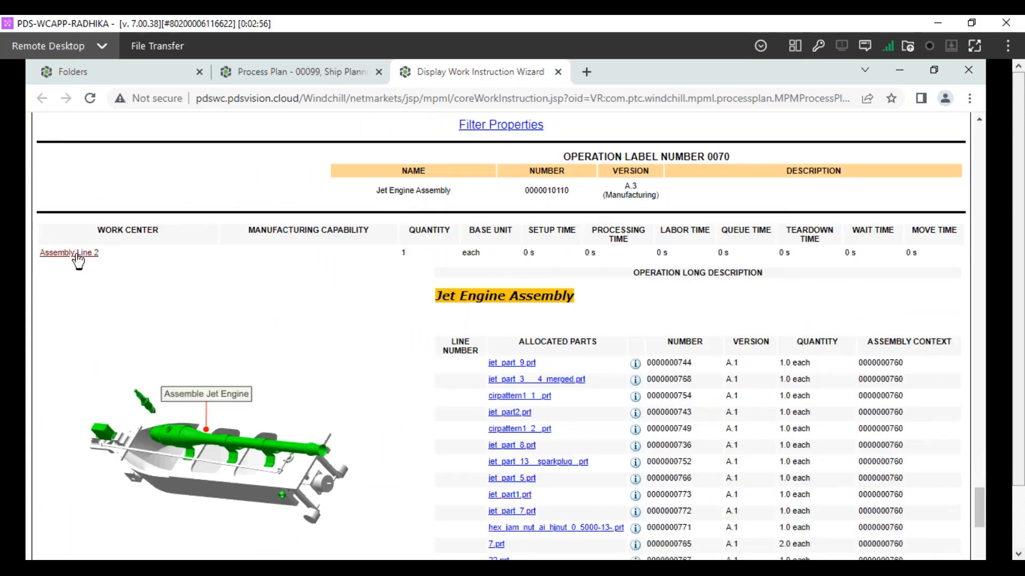
pyautogui.scroll(-4, 475, 523)
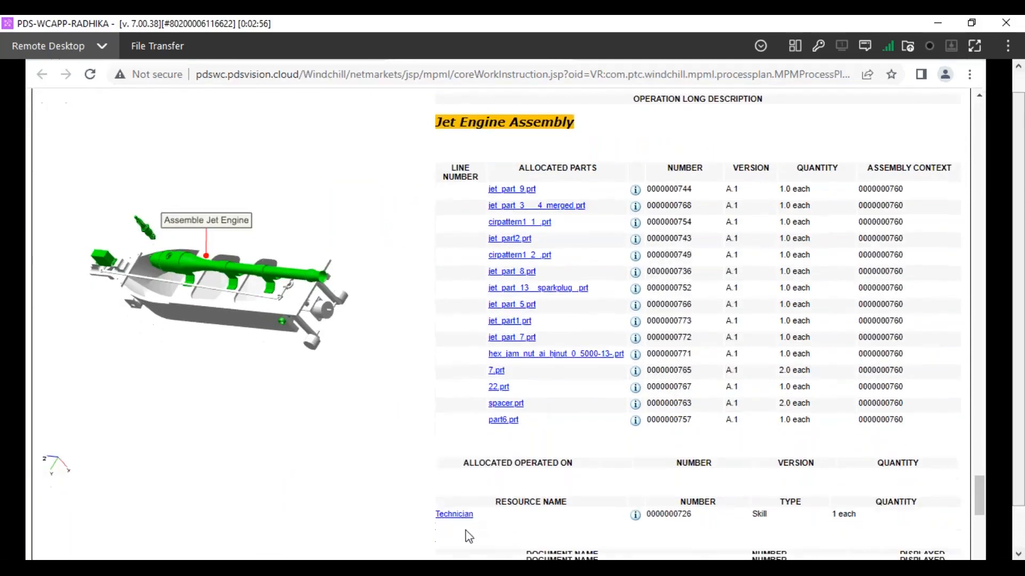
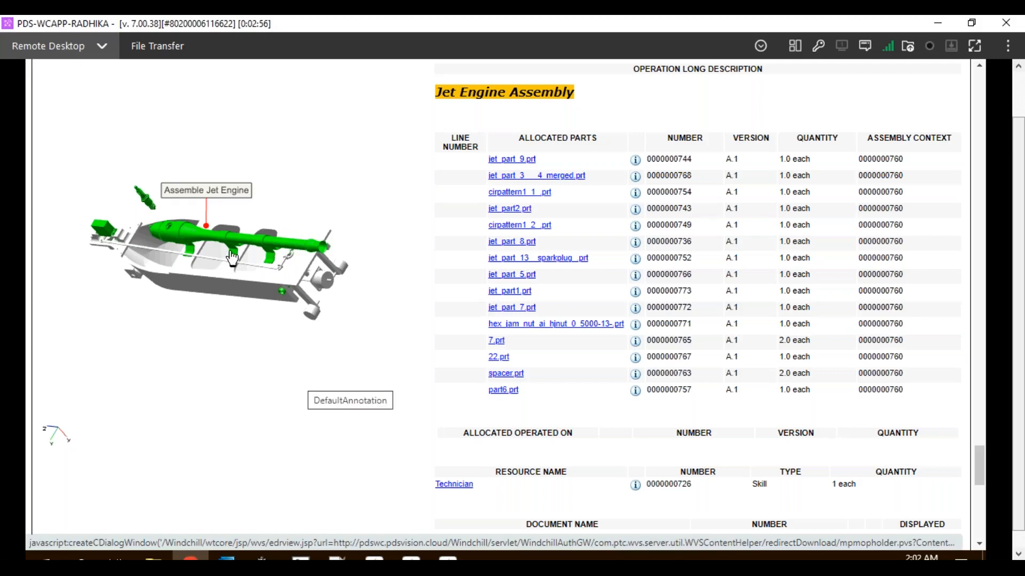
pyautogui.click(237, 272)
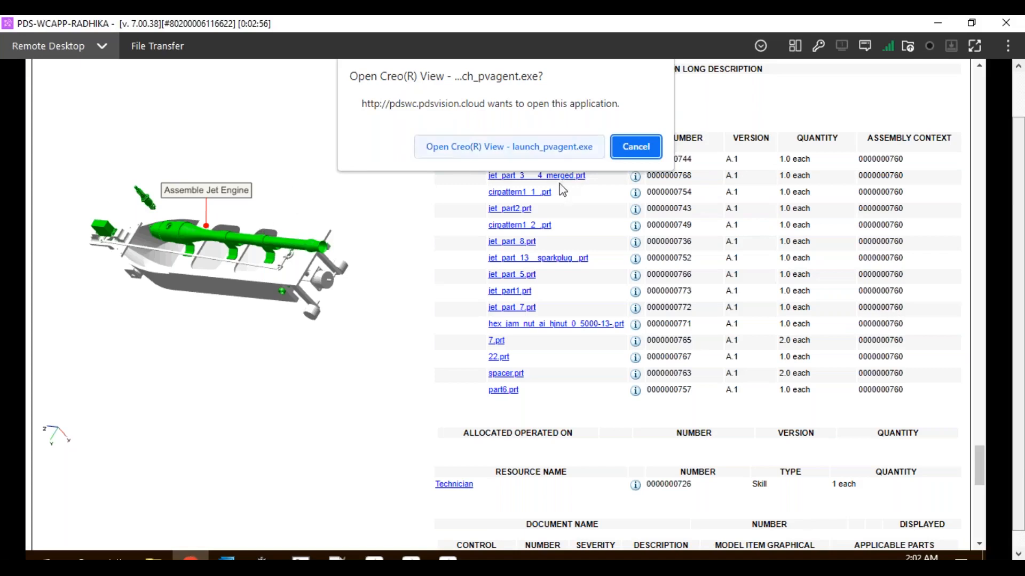
pyautogui.click(642, 152)
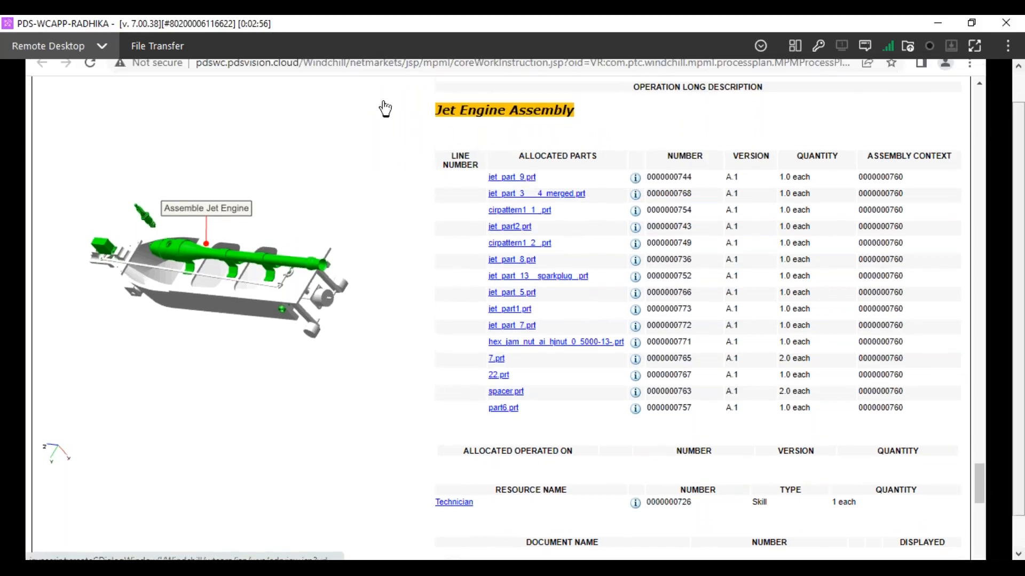
# Review the Ship Planning work instructions from operation 0070 back to operation 0010 and close the report.
pyautogui.scroll(-5, 716, 195)
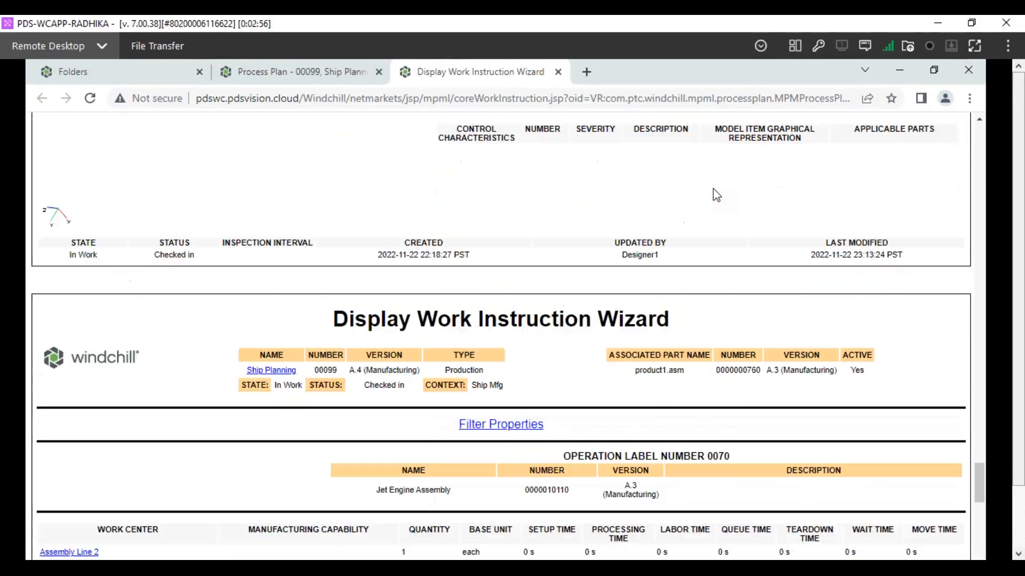
pyautogui.scroll(15, 716, 196)
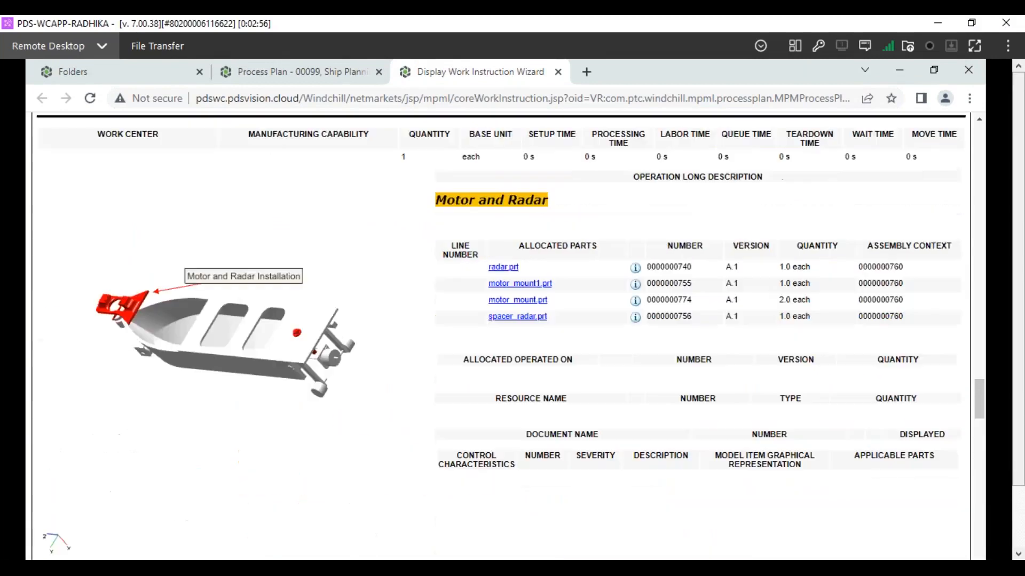
pyautogui.scroll(20, 716, 195)
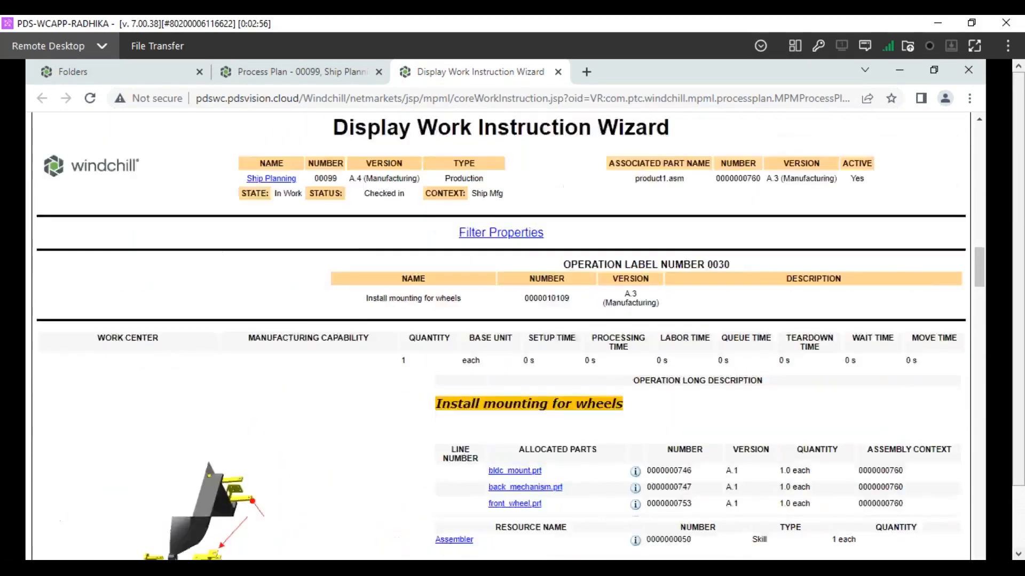
pyautogui.scroll(5, 320, 143)
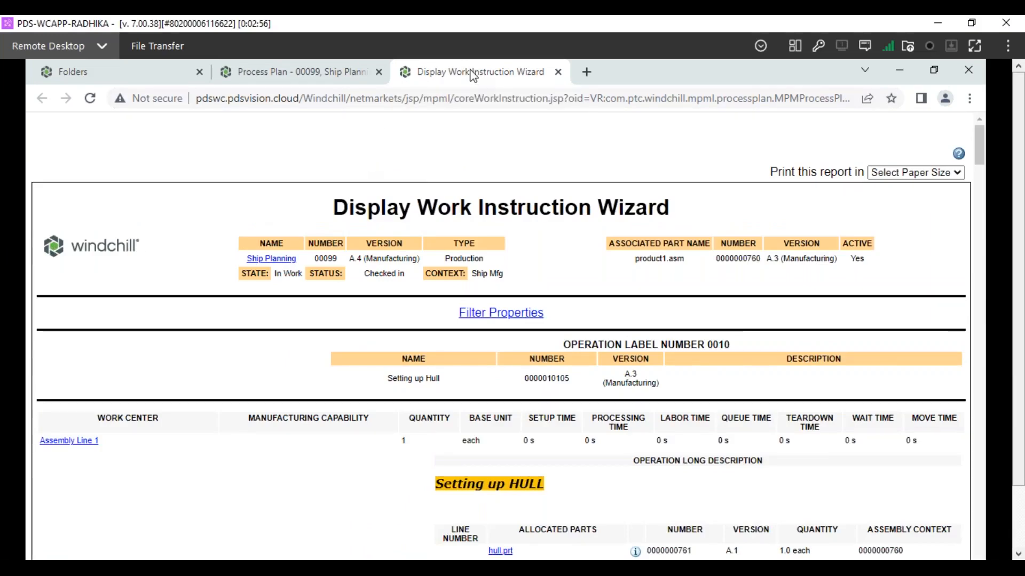
pyautogui.click(558, 72)
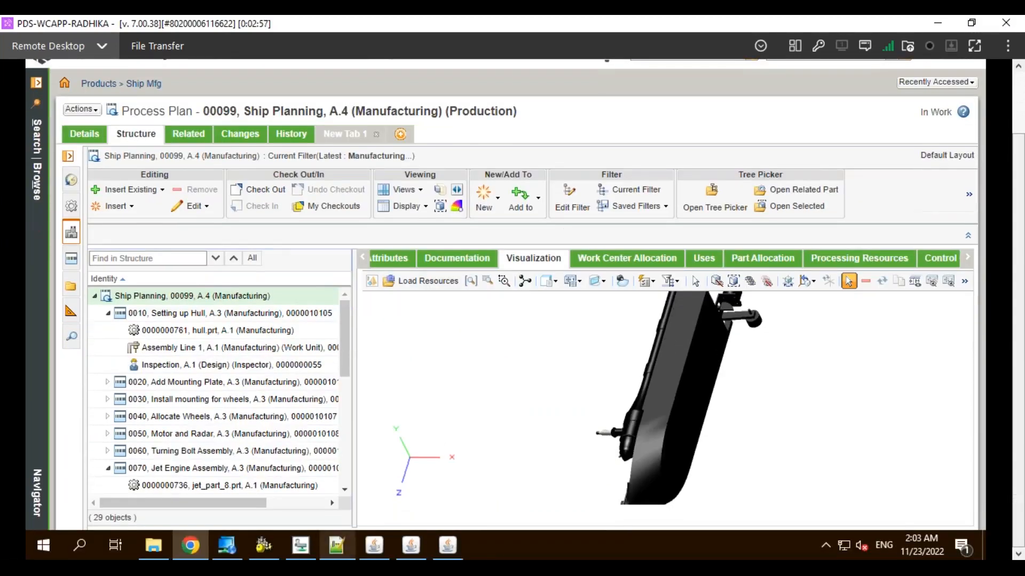
pyautogui.moveTo(312, 568)
pyautogui.click(389, 505)
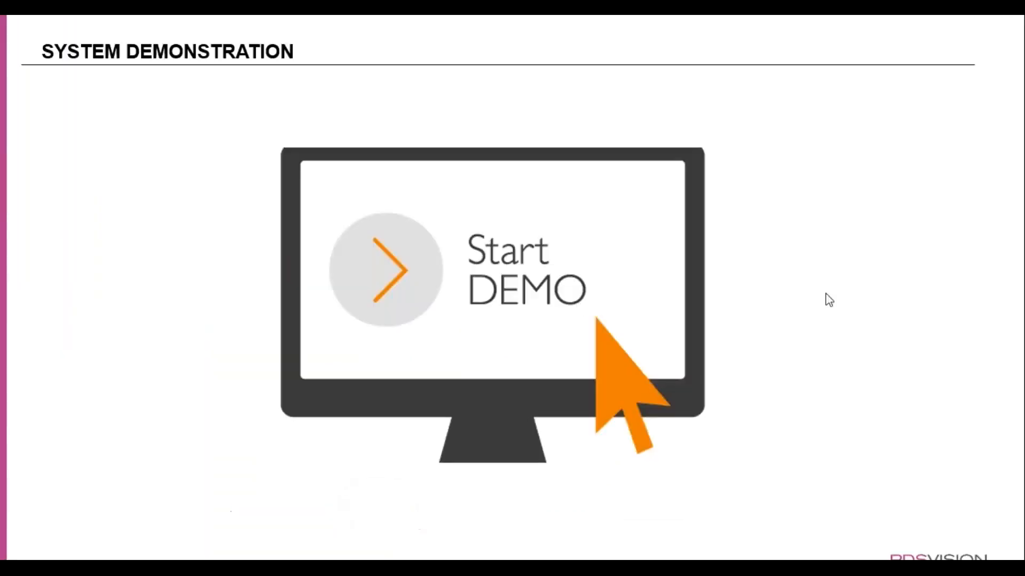
pyautogui.click(865, 301)
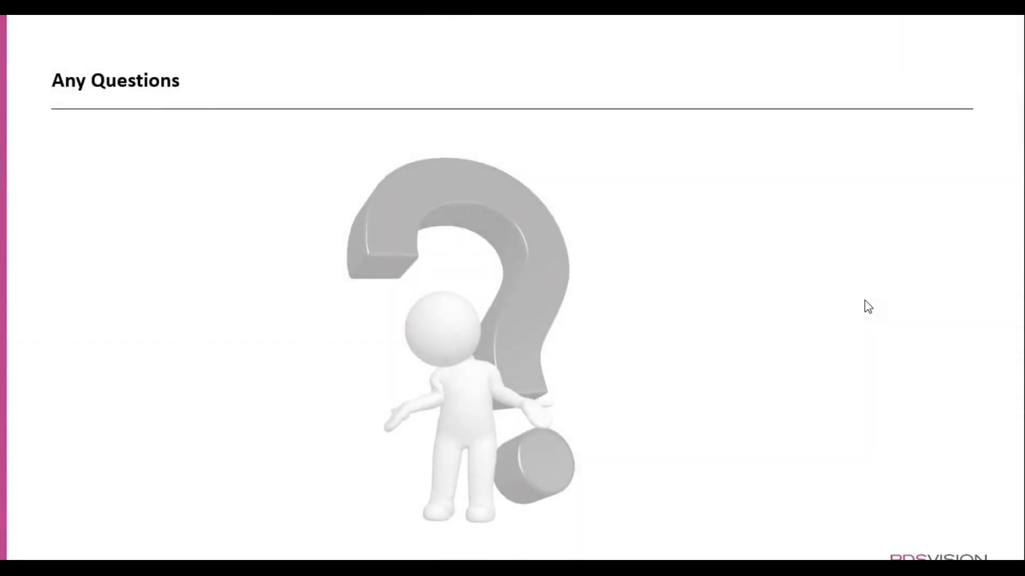